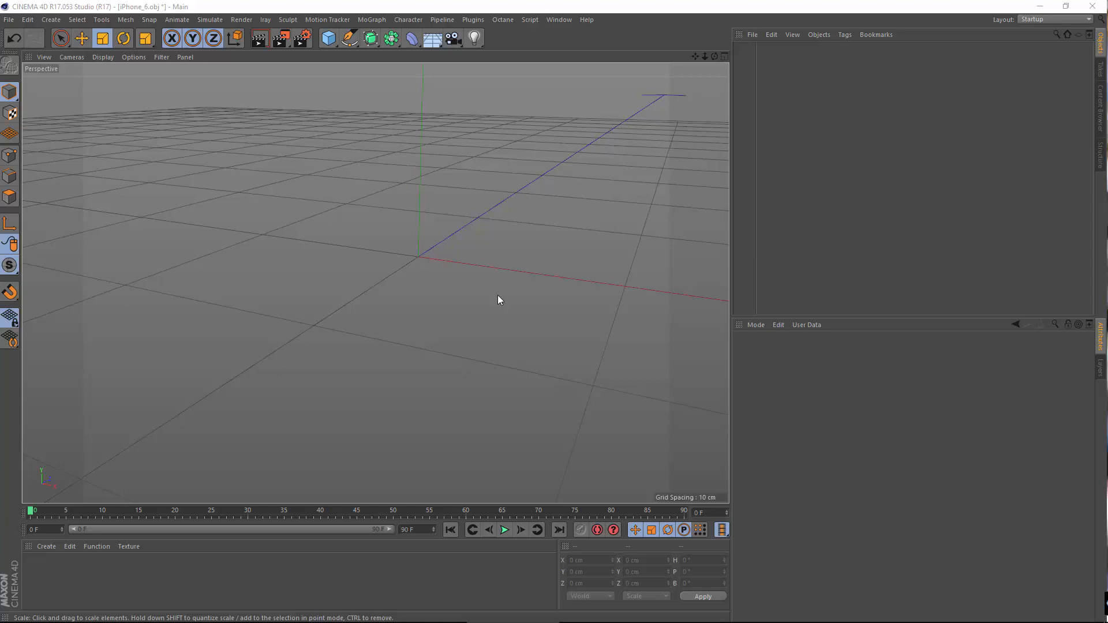
double_click(400, 7)
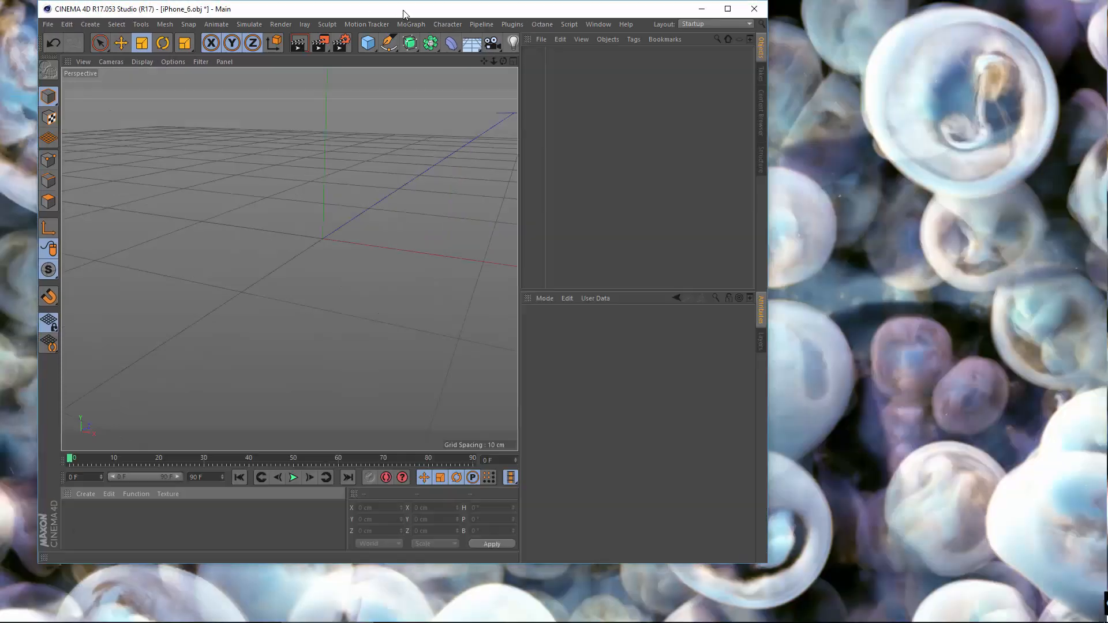
double_click(403, 10)
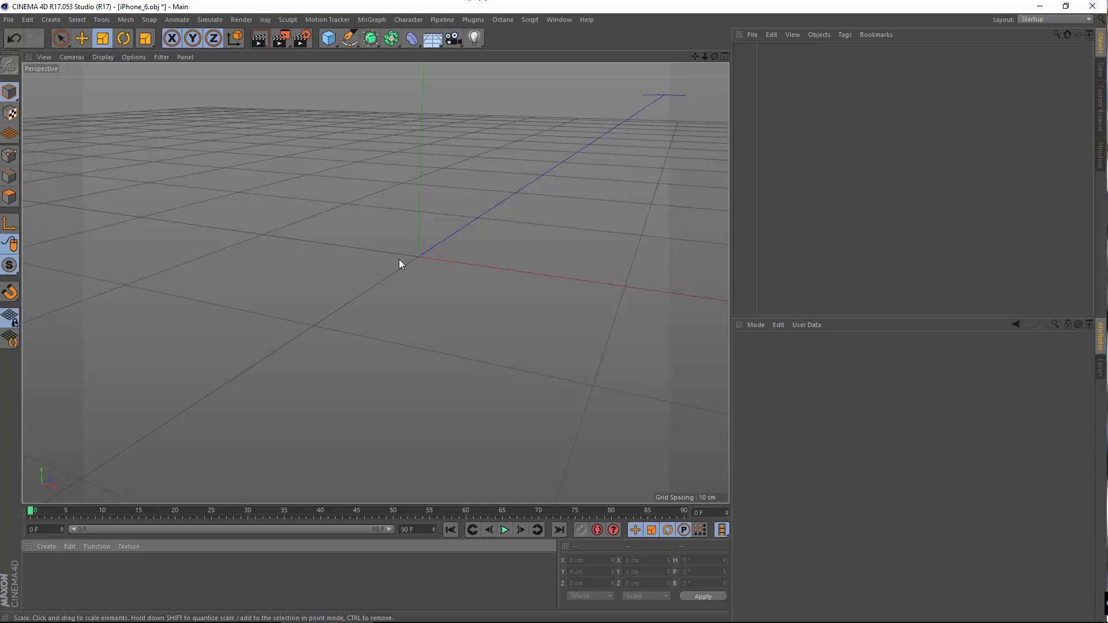
Open the render settings and view the list of available renderers.
click(302, 39)
drag(832, 136, 443, 75)
click(326, 100)
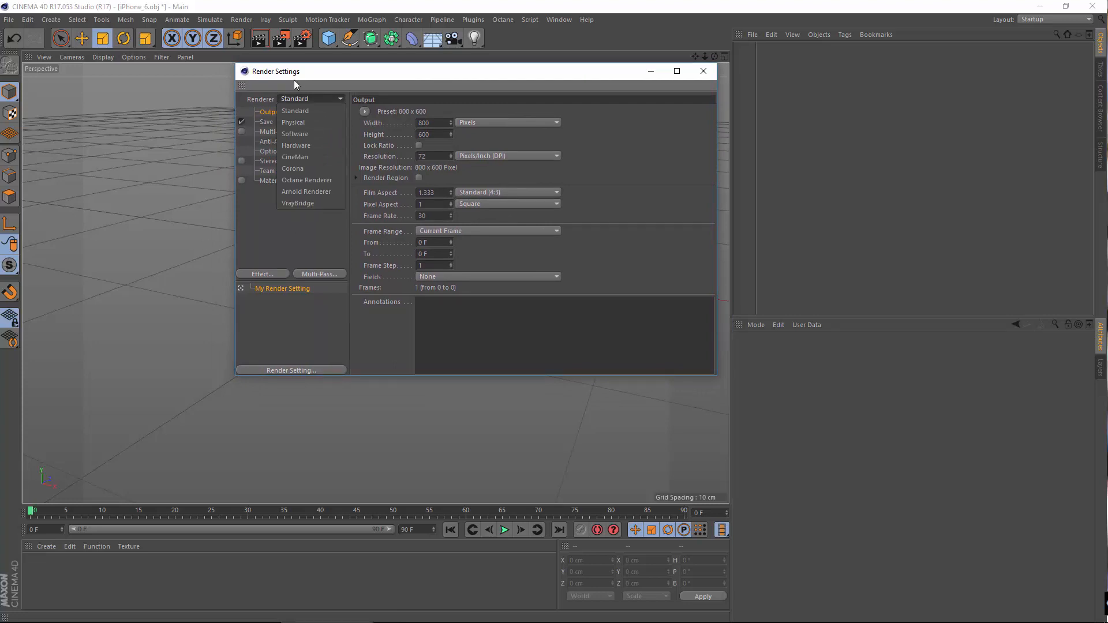
click(296, 97)
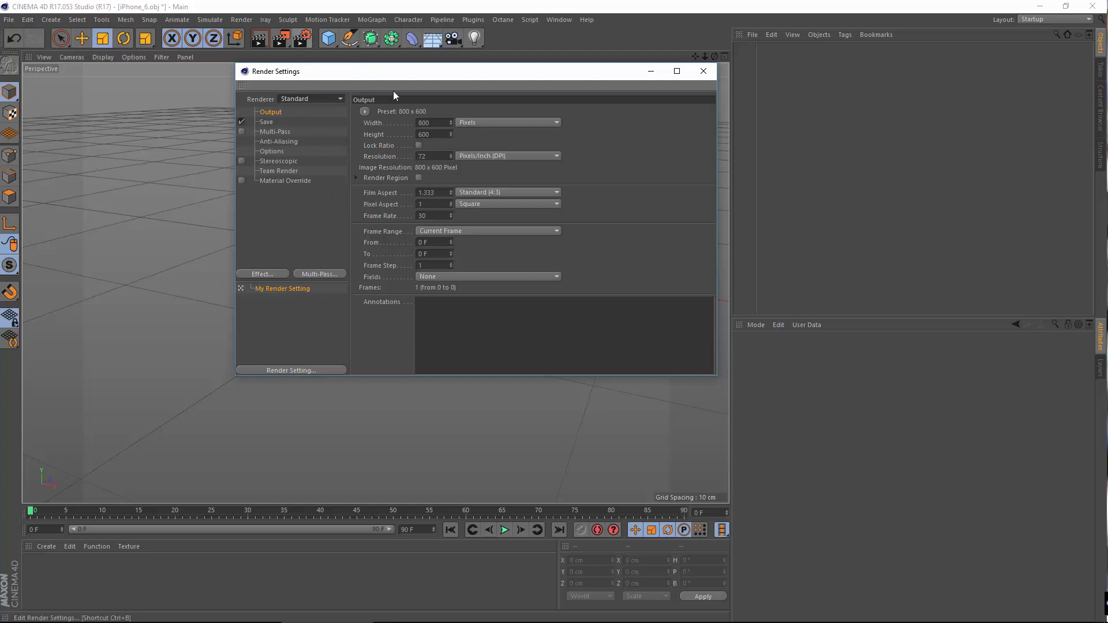
Switch the renderer to CineMan and look through its quality, features, global illumination, advanced and atmosphere settings.
click(313, 99)
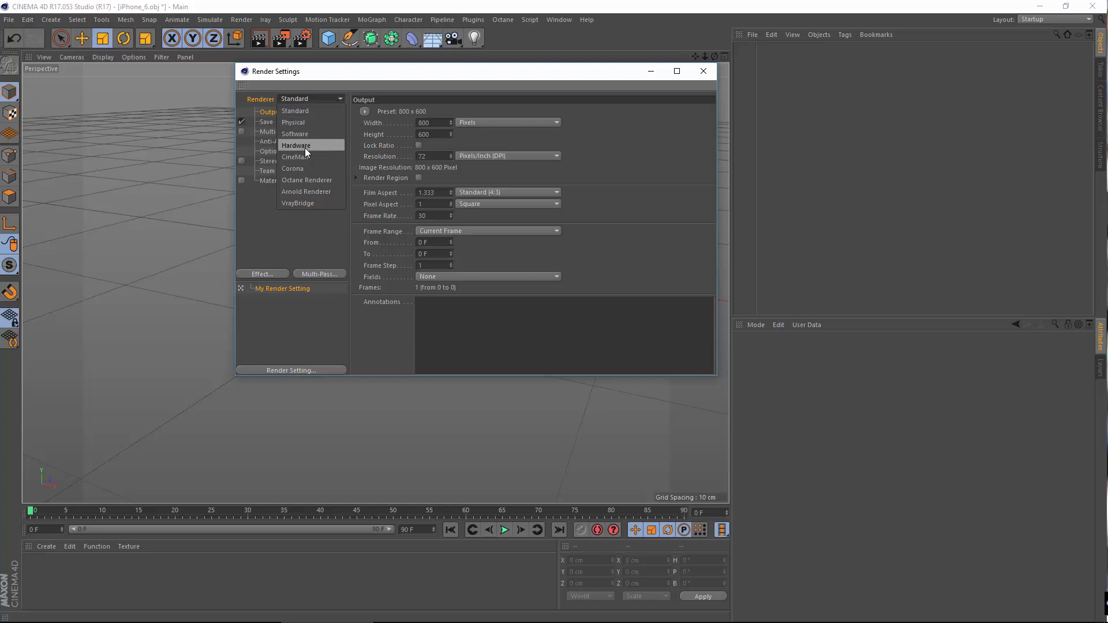
click(318, 157)
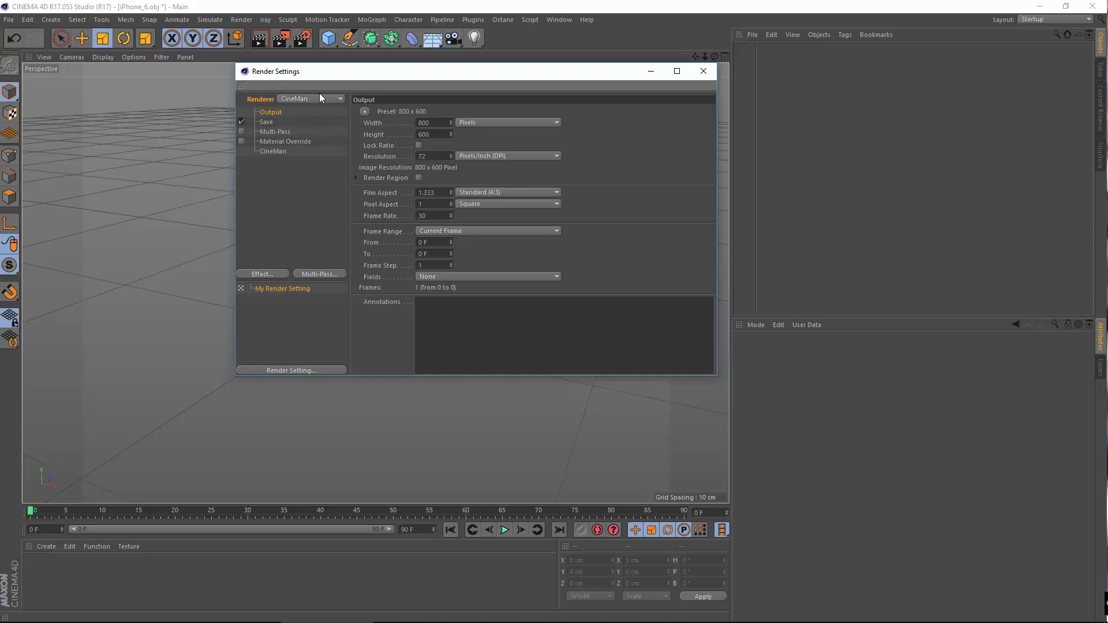
click(272, 151)
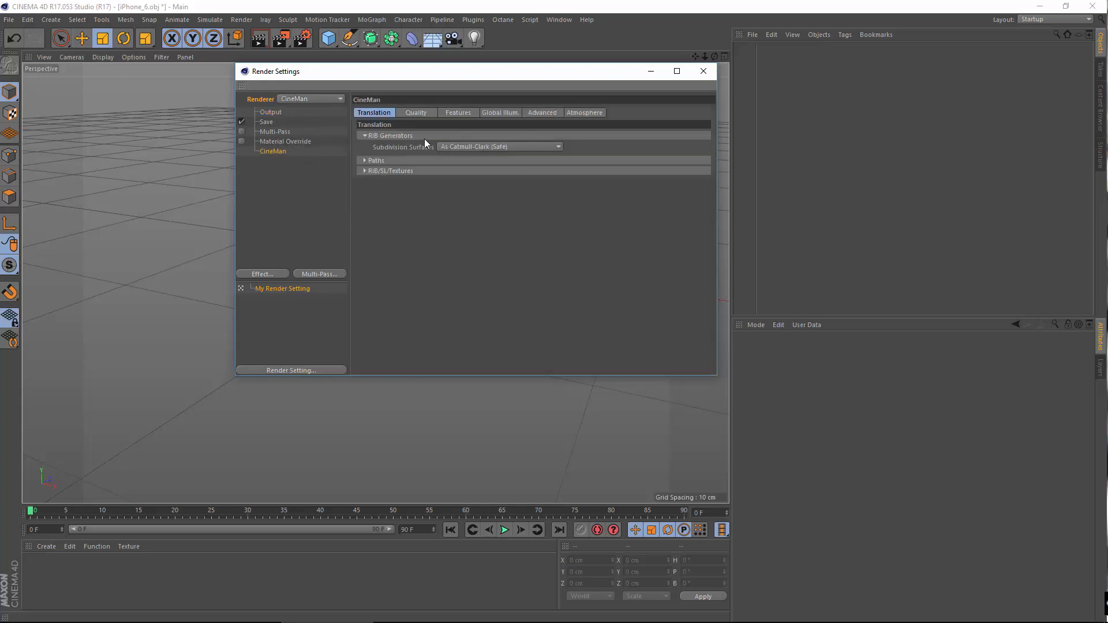
click(417, 113)
click(465, 113)
click(508, 112)
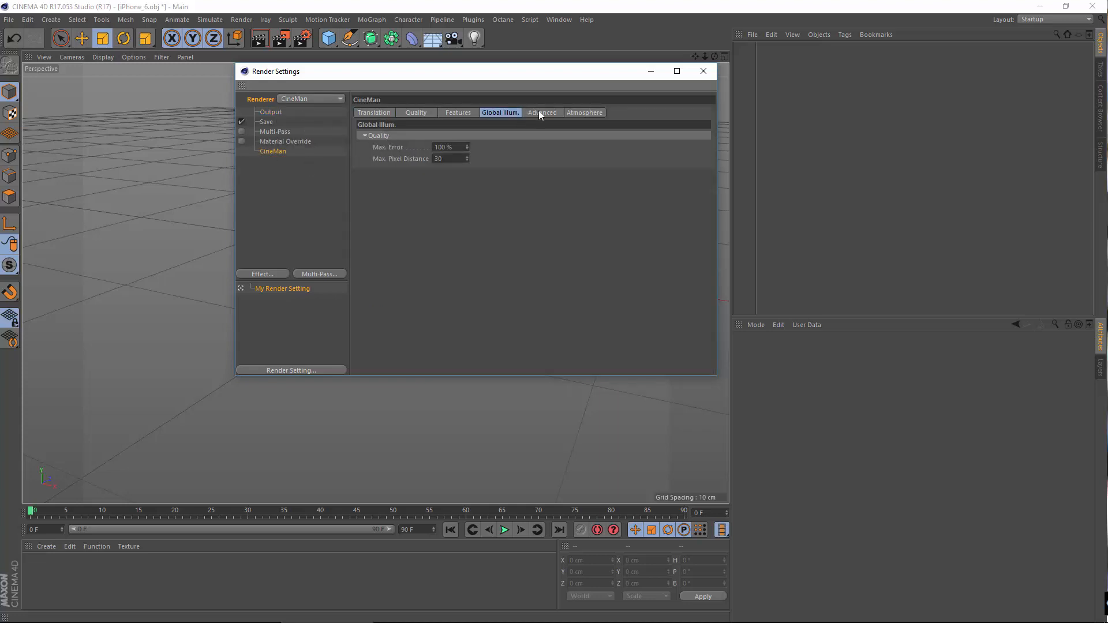
click(543, 112)
click(580, 111)
Examine CineMan's translation settings for RIB generators, paths and RIB/SL/textures.
click(371, 114)
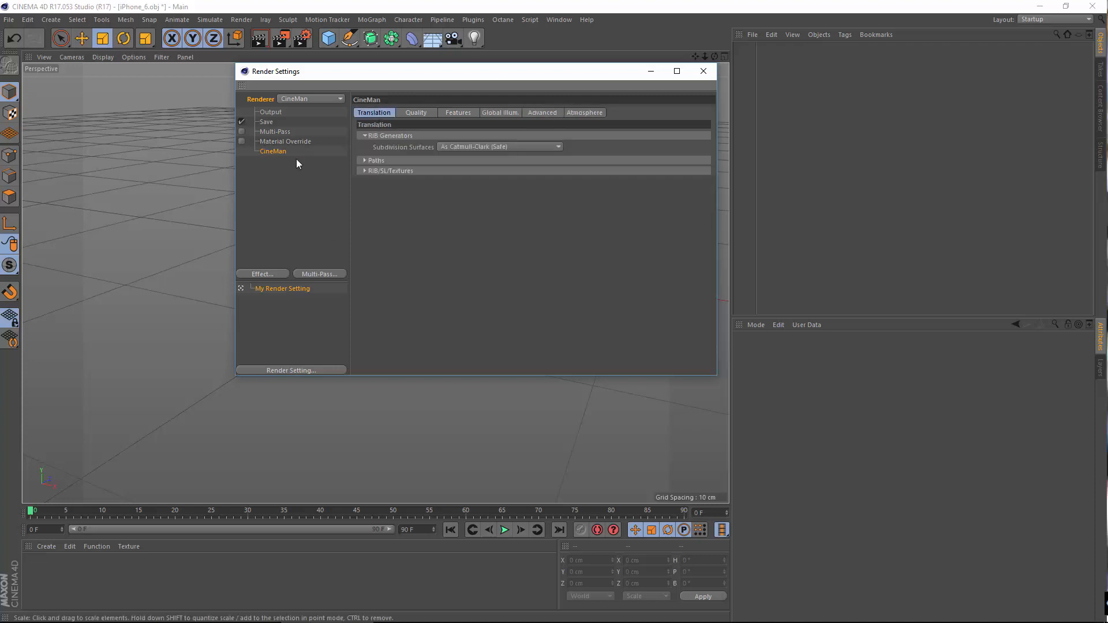
click(381, 170)
click(410, 160)
click(411, 160)
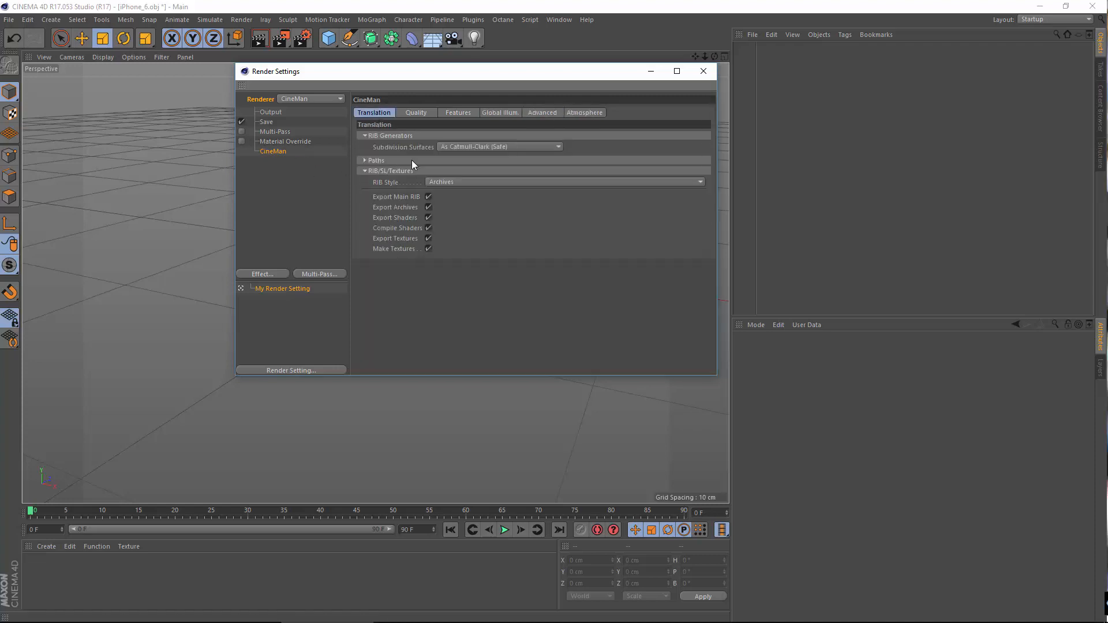
click(397, 172)
click(386, 136)
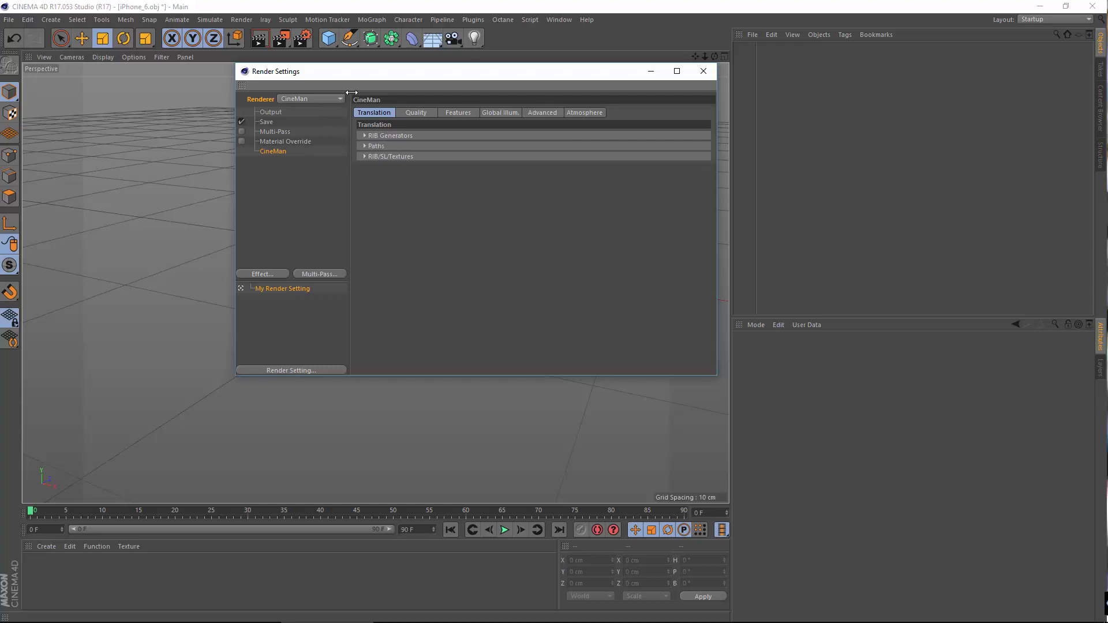
mouse_move(366, 75)
mouse_down()
mouse_move(351, 80)
mouse_move(374, 76)
mouse_up()
Set the renderer to VrayBridge and bring up its general options.
click(326, 100)
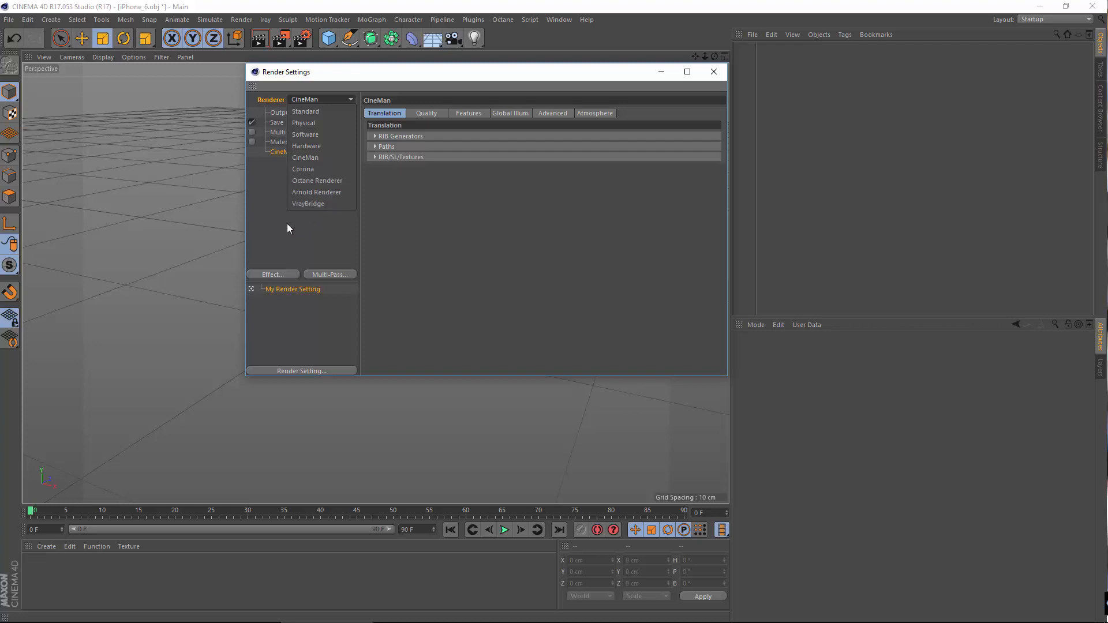
click(325, 203)
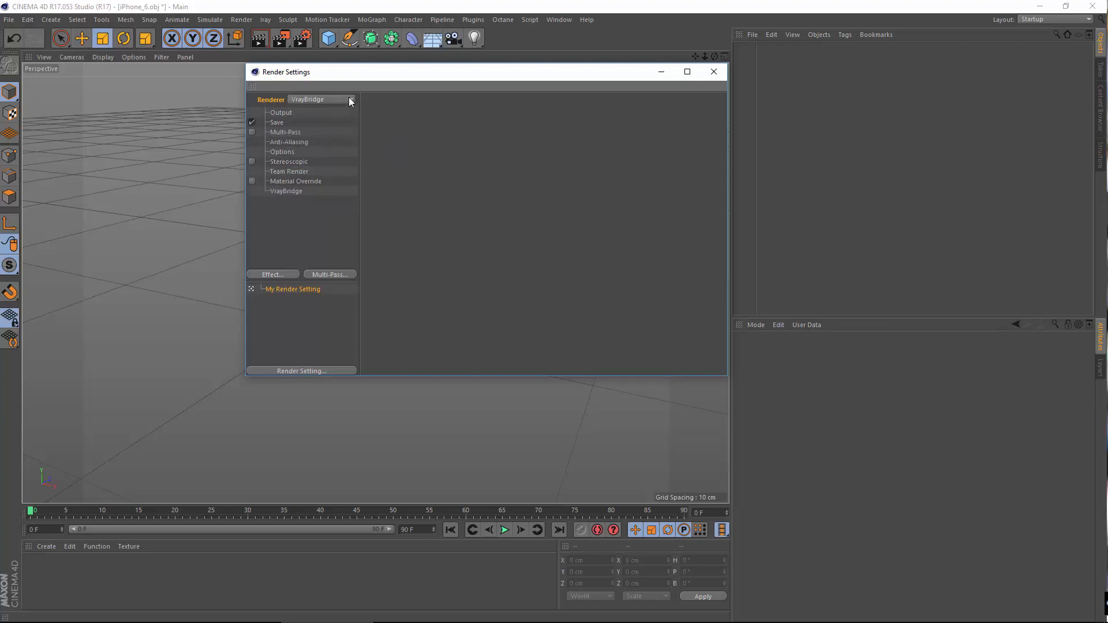
mouse_move(394, 74)
mouse_down()
mouse_move(369, 75)
mouse_move(395, 74)
mouse_up()
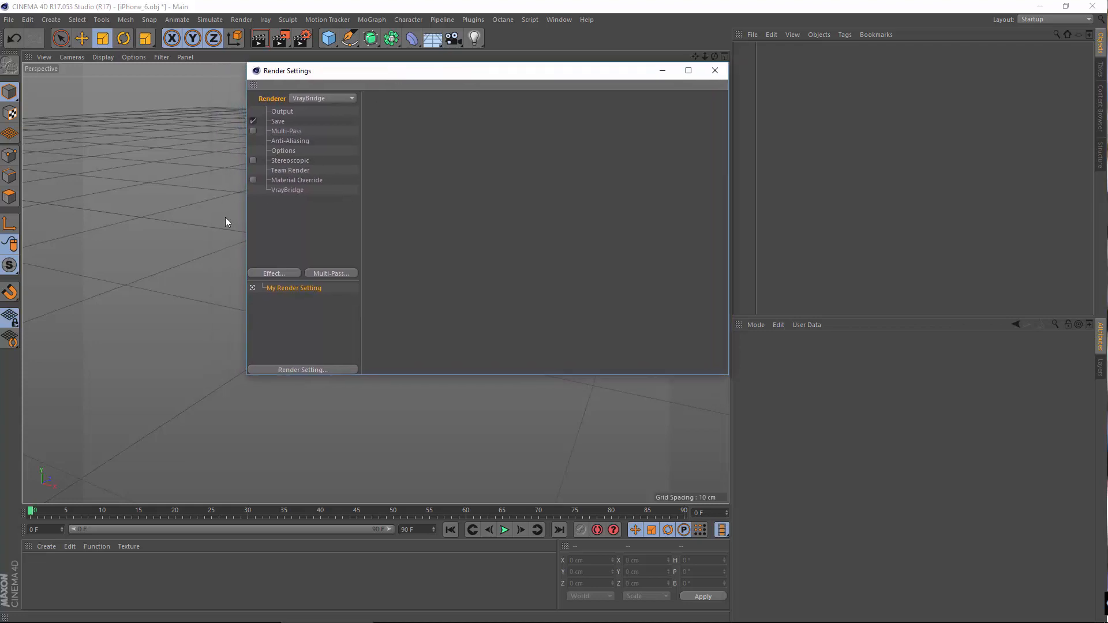
click(288, 190)
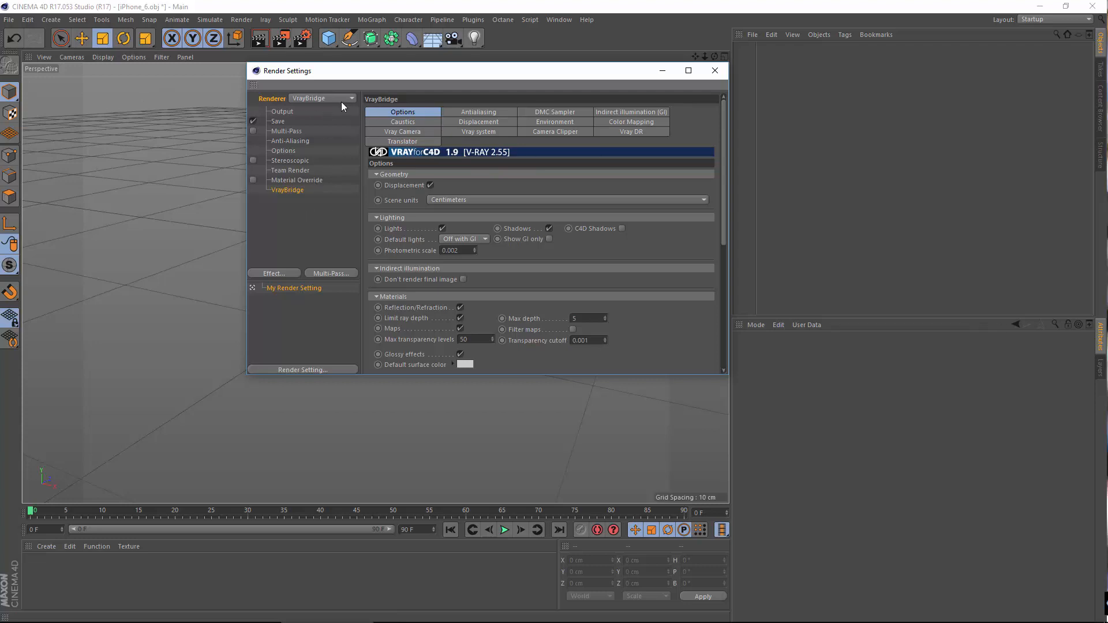
click(307, 239)
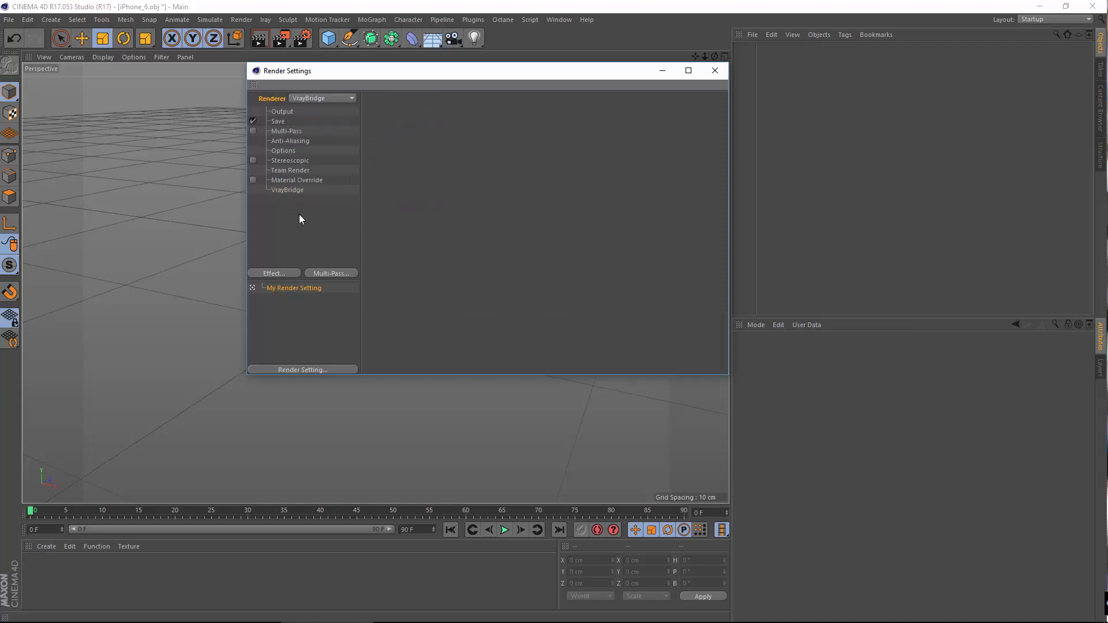
drag(364, 76, 267, 127)
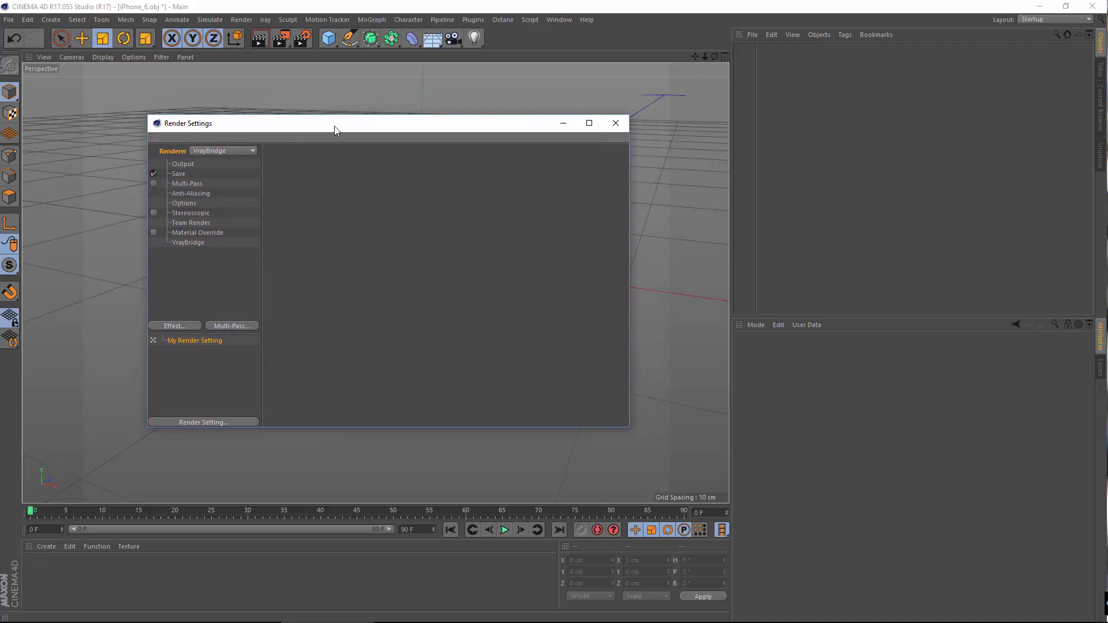
mouse_move(334, 126)
mouse_down()
mouse_move(321, 130)
mouse_move(339, 137)
mouse_move(328, 131)
mouse_up()
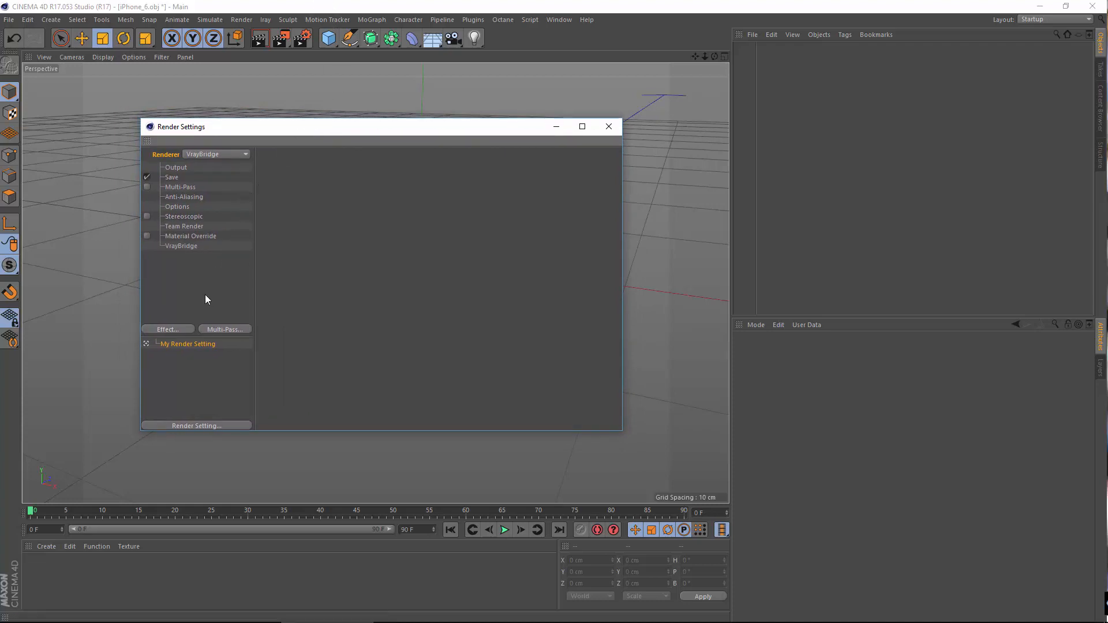
Examine the VrayBridge options, indirect illumination, caustics, environment and color mapping settings, and close the render settings.
click(183, 245)
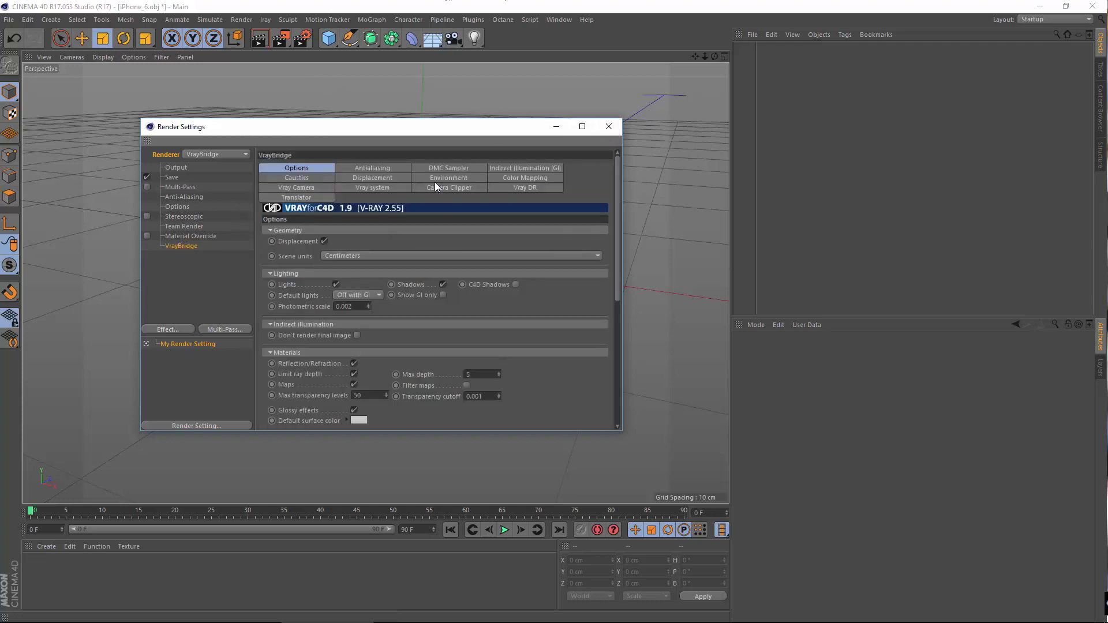
drag(378, 129, 392, 130)
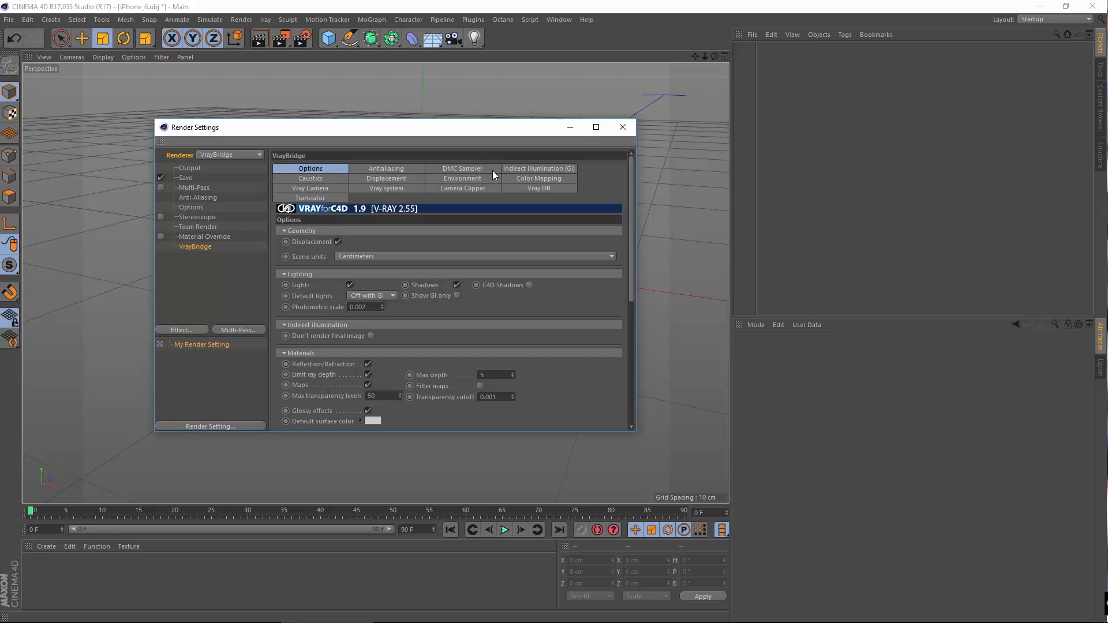
click(528, 169)
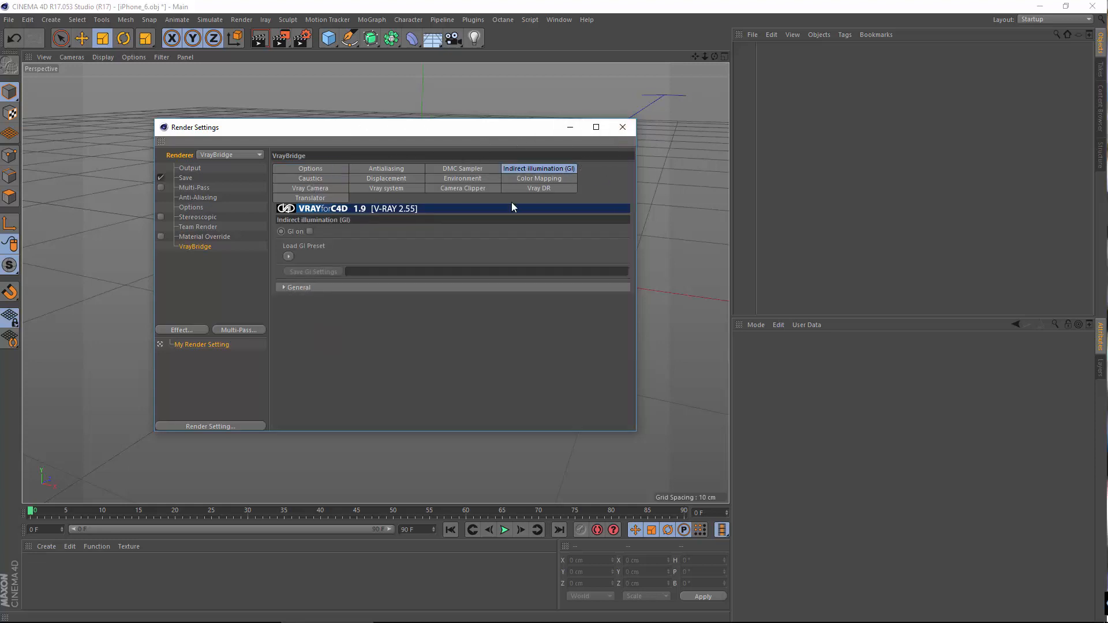
click(311, 179)
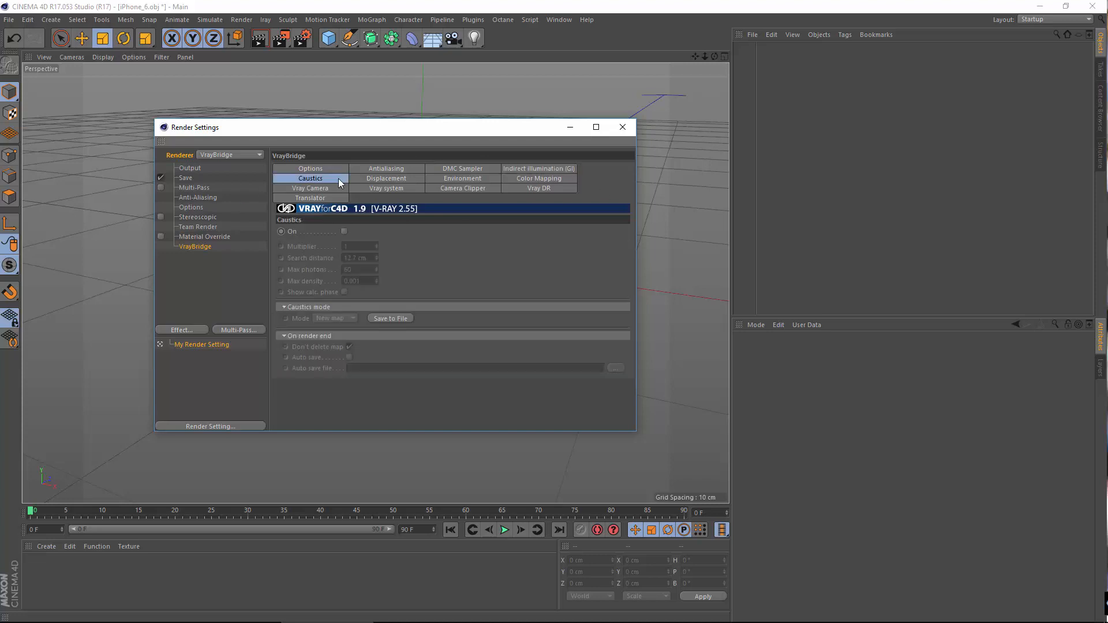
click(463, 178)
click(539, 179)
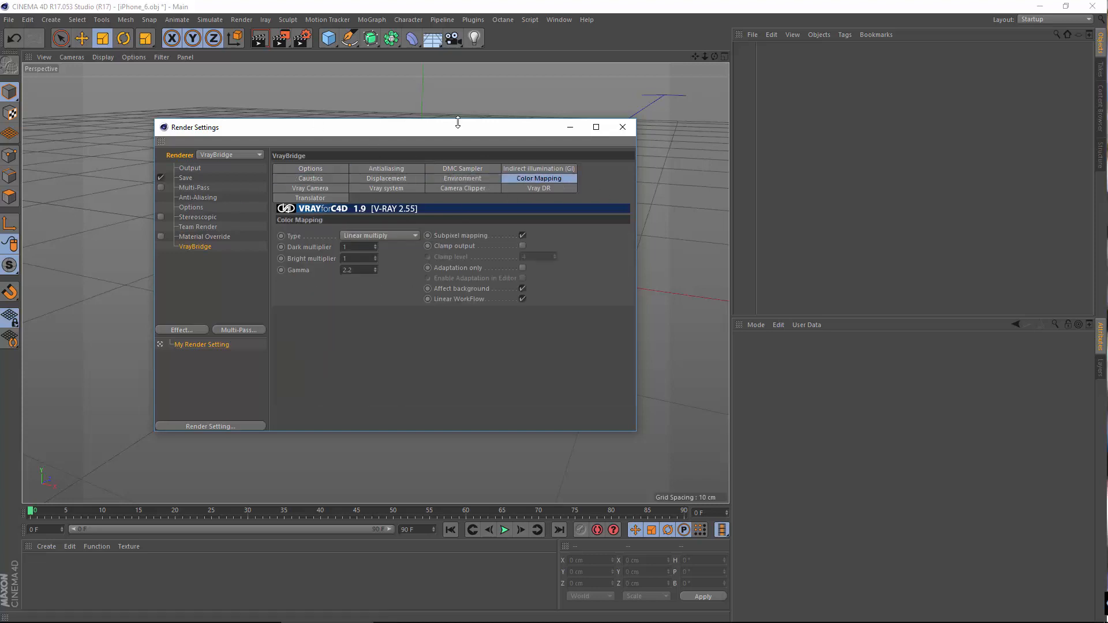
click(623, 127)
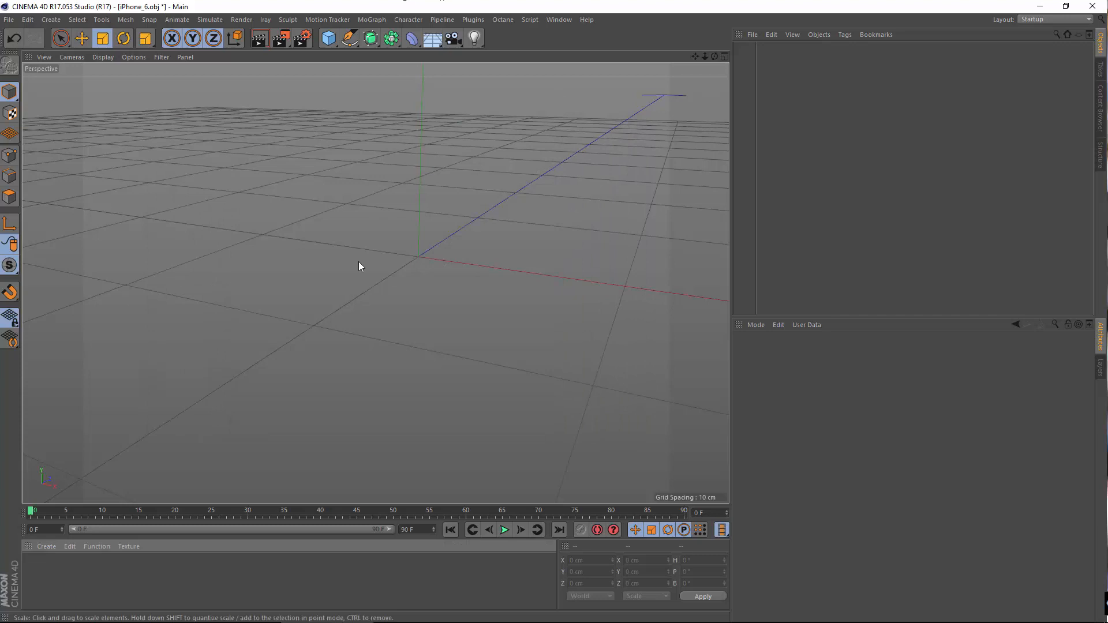
Add a plane primitive to the empty scene.
click(328, 38)
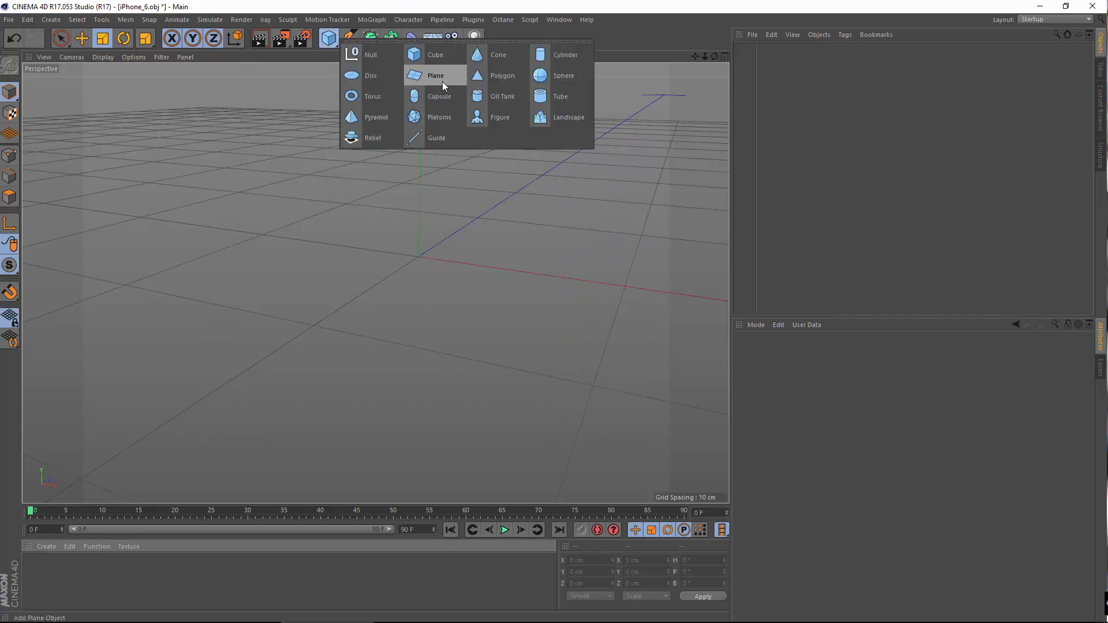
click(441, 81)
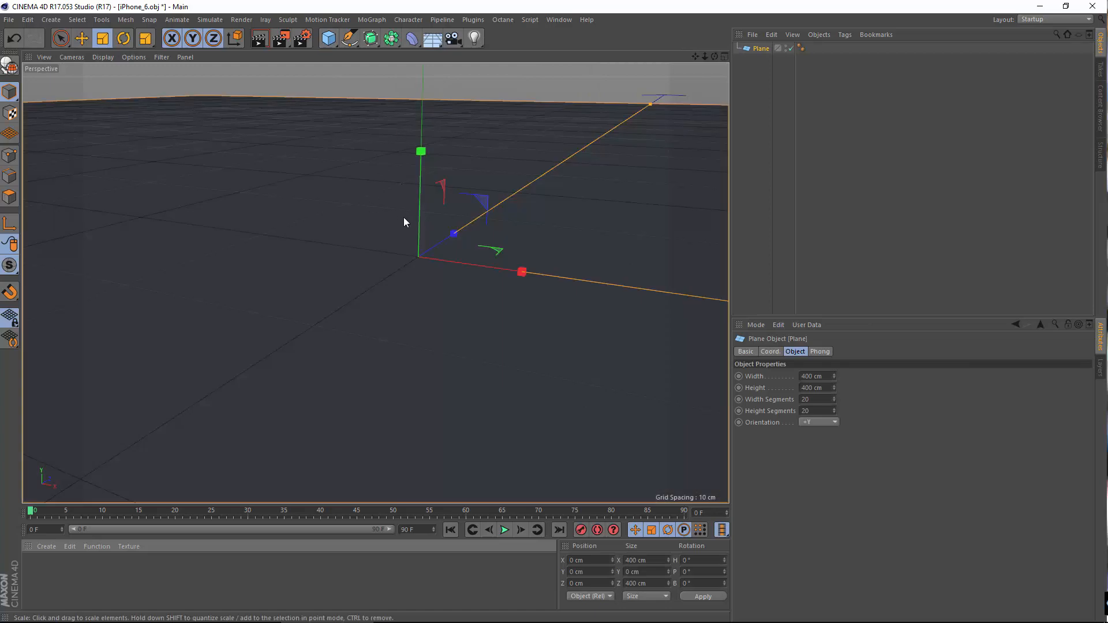
scroll(404, 222, down, 8)
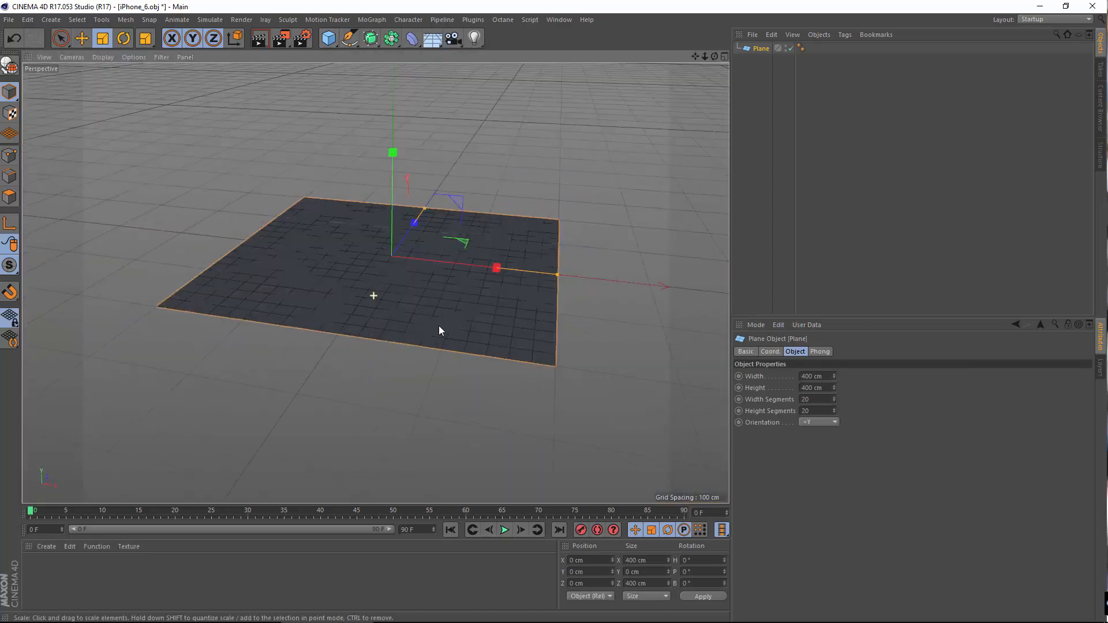
alt+drag(438, 327, 434, 311)
alt+middle_drag(434, 311, 479, 346)
scroll(716, 109, up, 3)
Set the plane's width segments and height segments to 1.
click(761, 49)
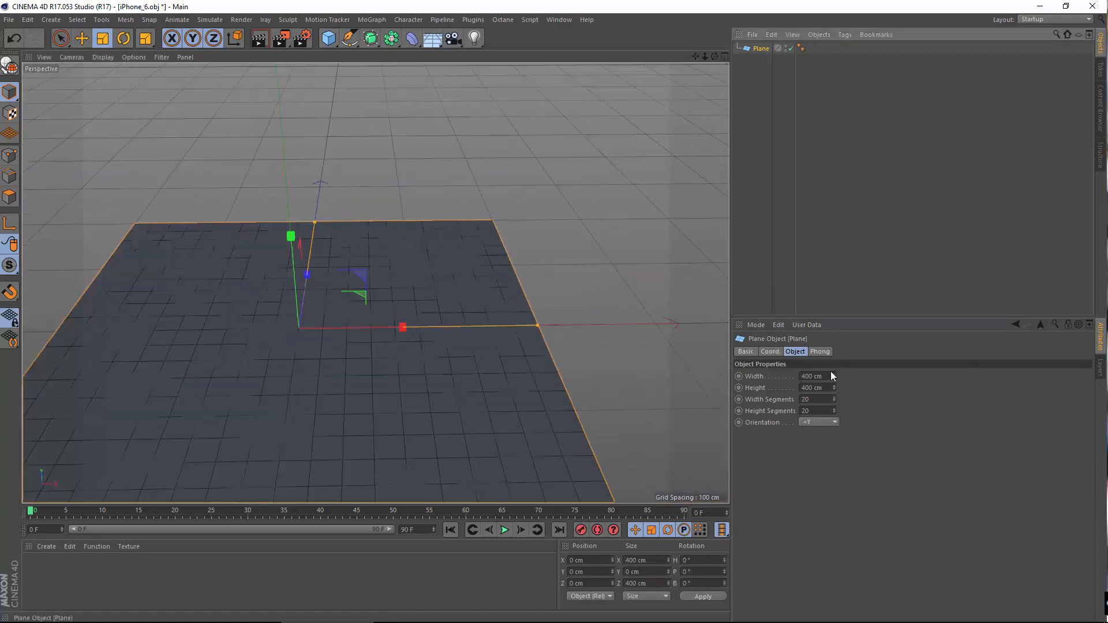
drag(813, 399, 725, 387)
text(1)
key(Return)
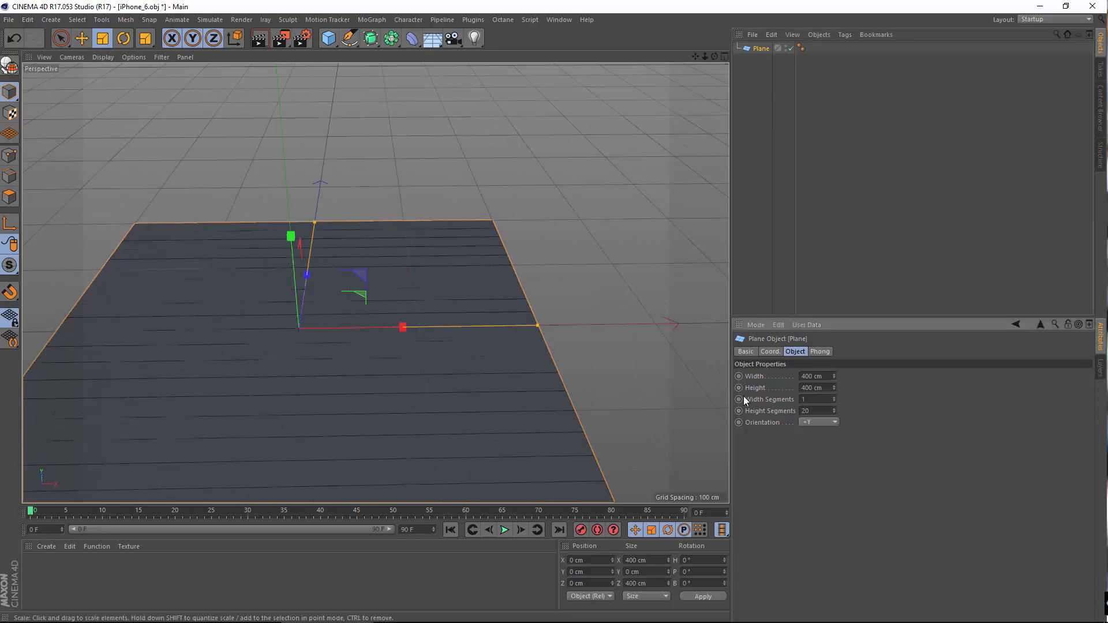
double_click(814, 411)
text(1)
key(Return)
Add a sphere primitive at the plane's center and set its segments to 90.
click(329, 38)
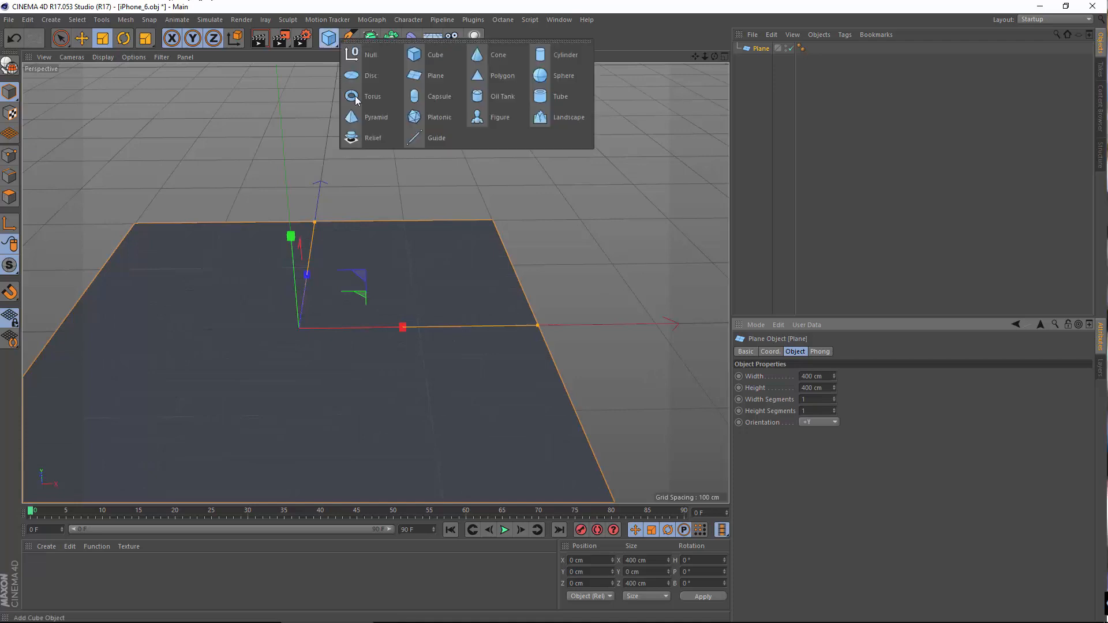
click(559, 70)
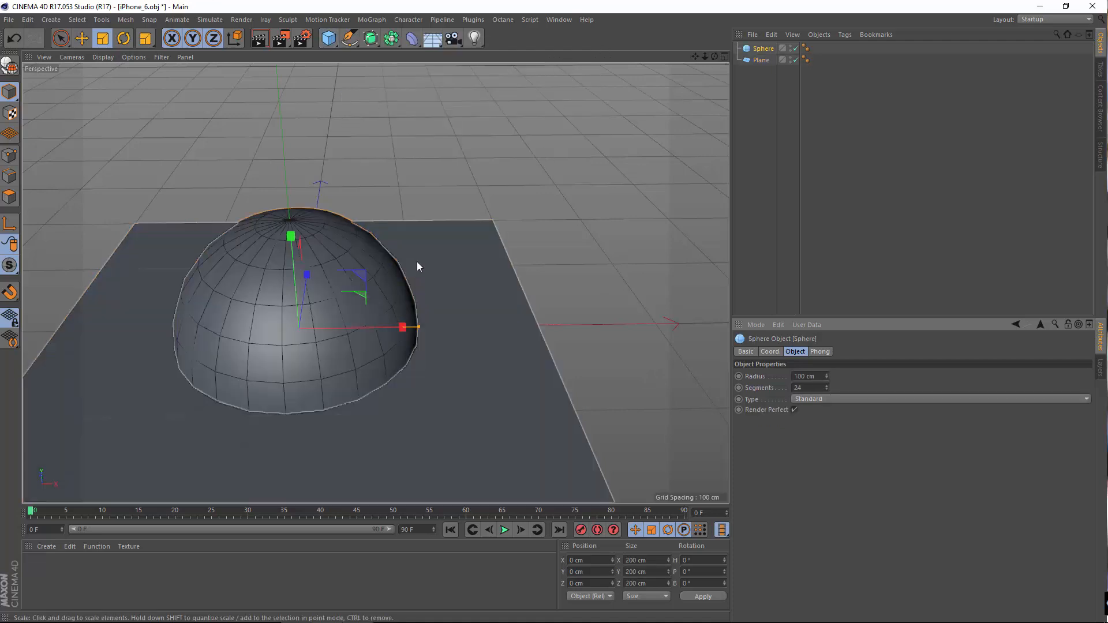
scroll(416, 263, up, 2)
alt+middle_drag(410, 282, 492, 269)
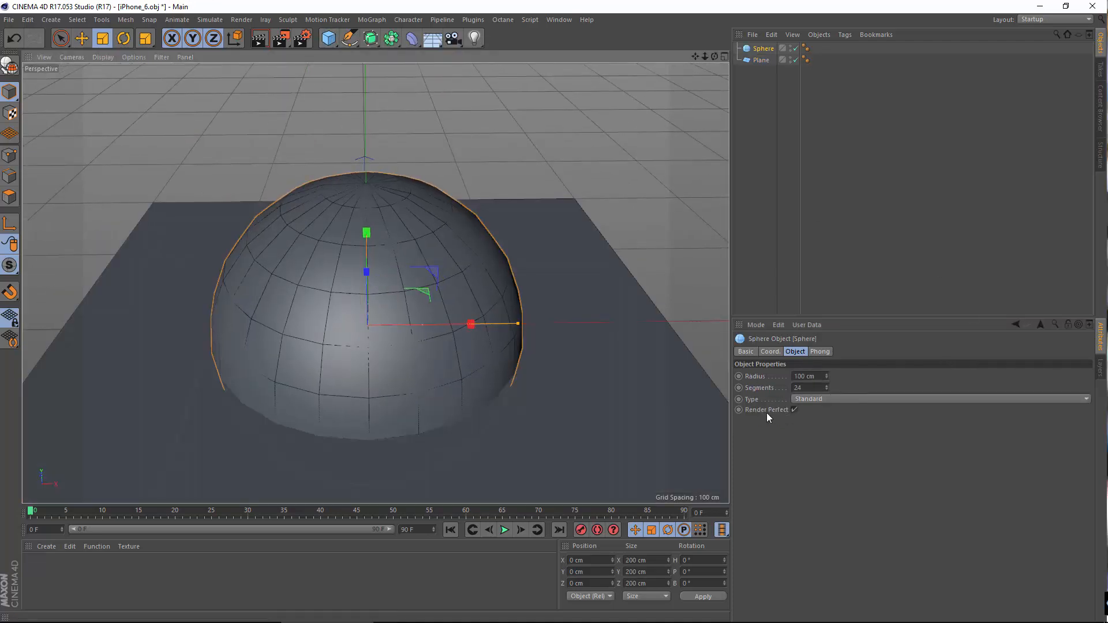
drag(811, 388, 788, 388)
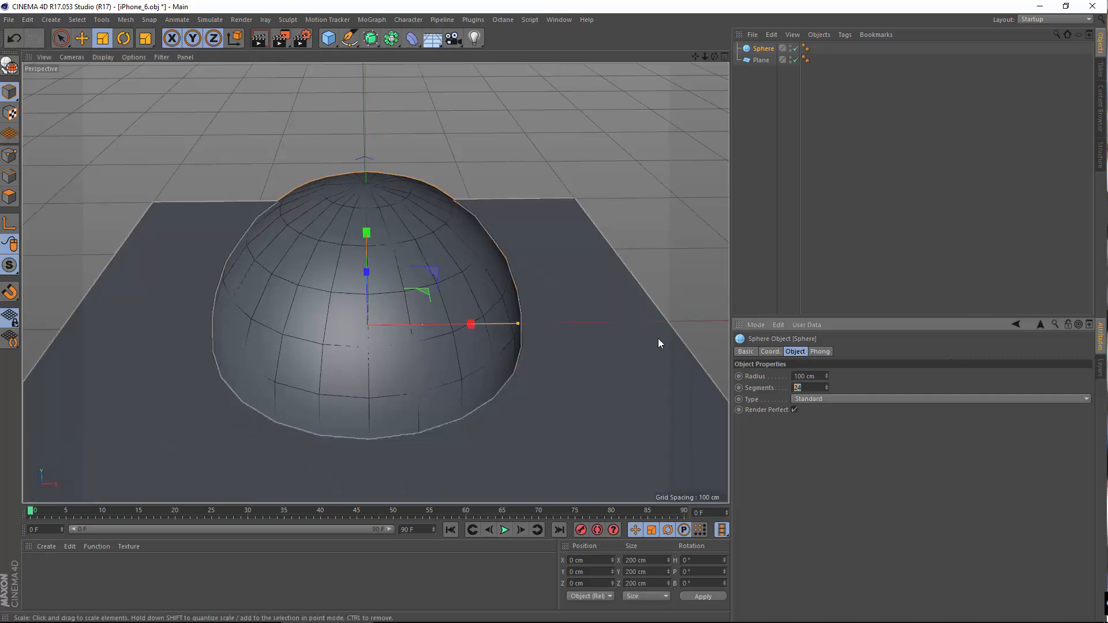
text(90)
key(Return)
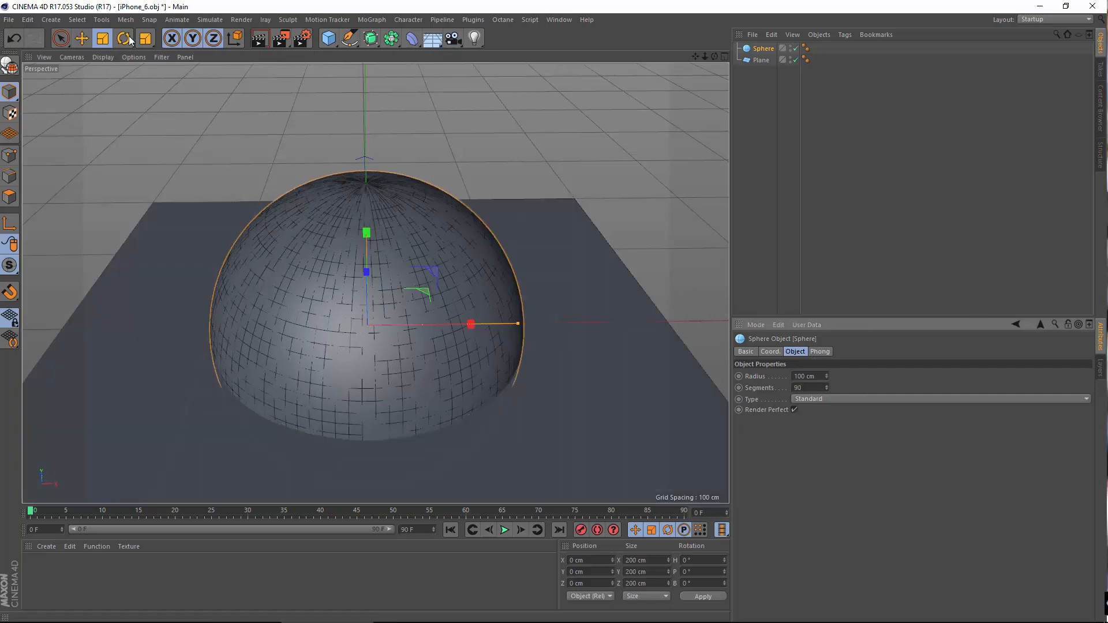
Scale the sphere down uniformly to a radius of about 27.8 cm and activate the Move tool.
drag(573, 130, 223, 216)
key(e)
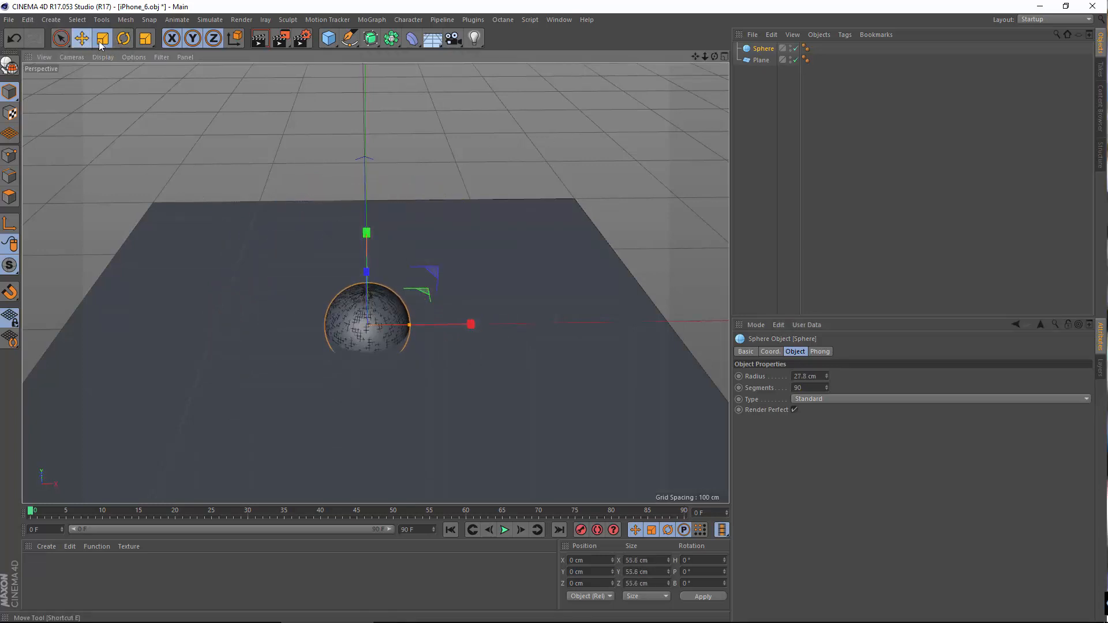
Move the sphere along X to about -132.4 cm and raise it to a Y position of about 15.4 cm.
alt+middle_drag(567, 297, 701, 316)
drag(597, 345, 228, 301)
drag(304, 220, 300, 194)
scroll(262, 347, up, 10)
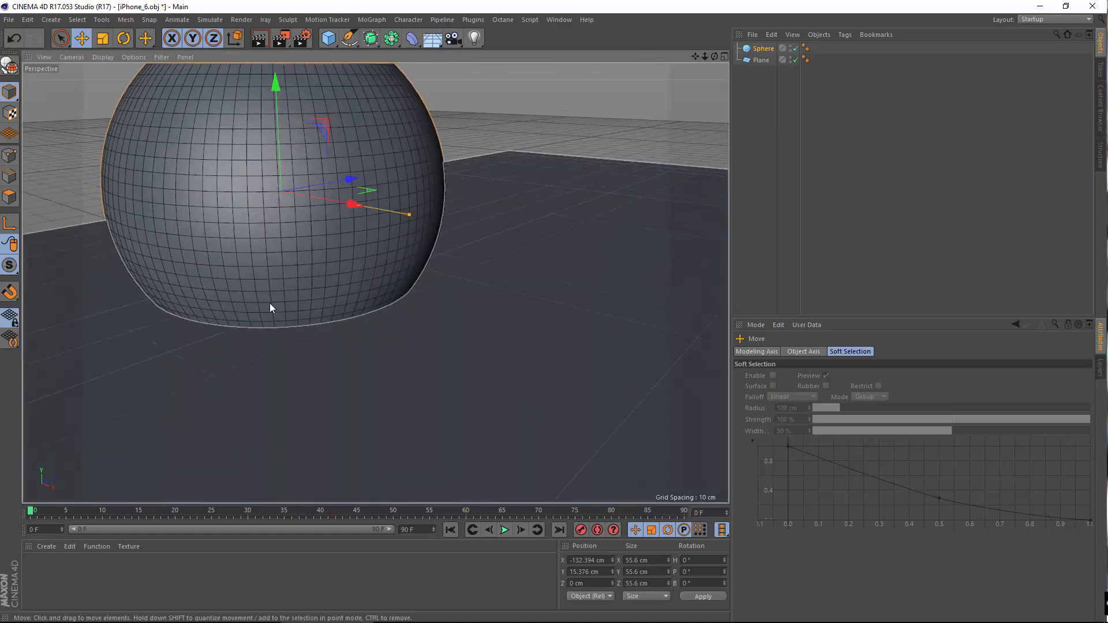
alt+middle_drag(269, 303, 383, 352)
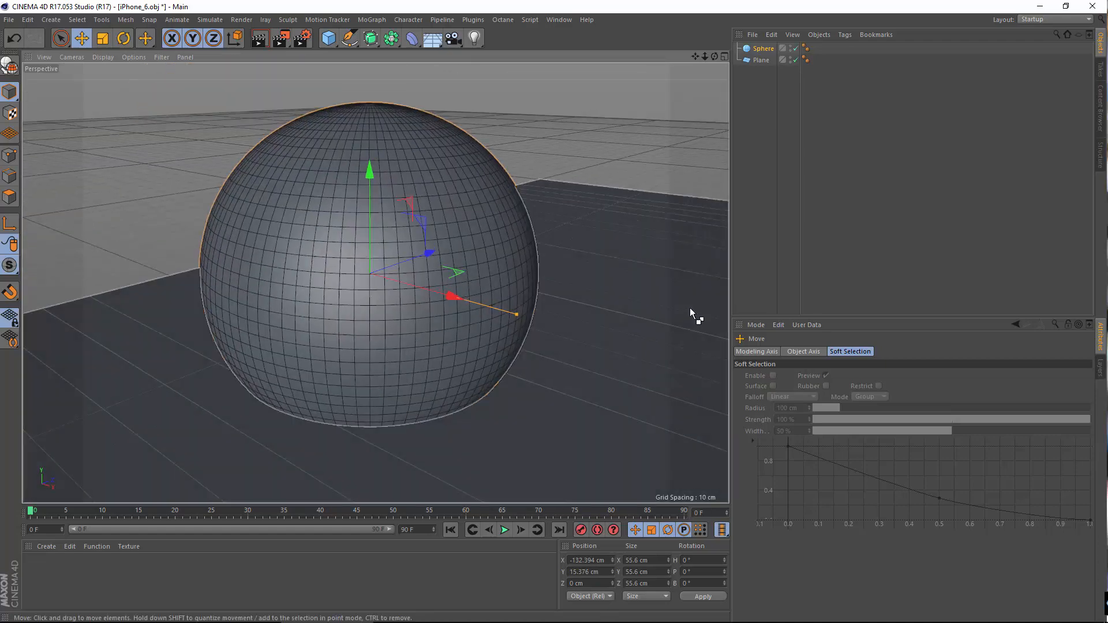
Set the project's view clipping to Medium and examine the sphere's surface up close.
key(ctrl+d)
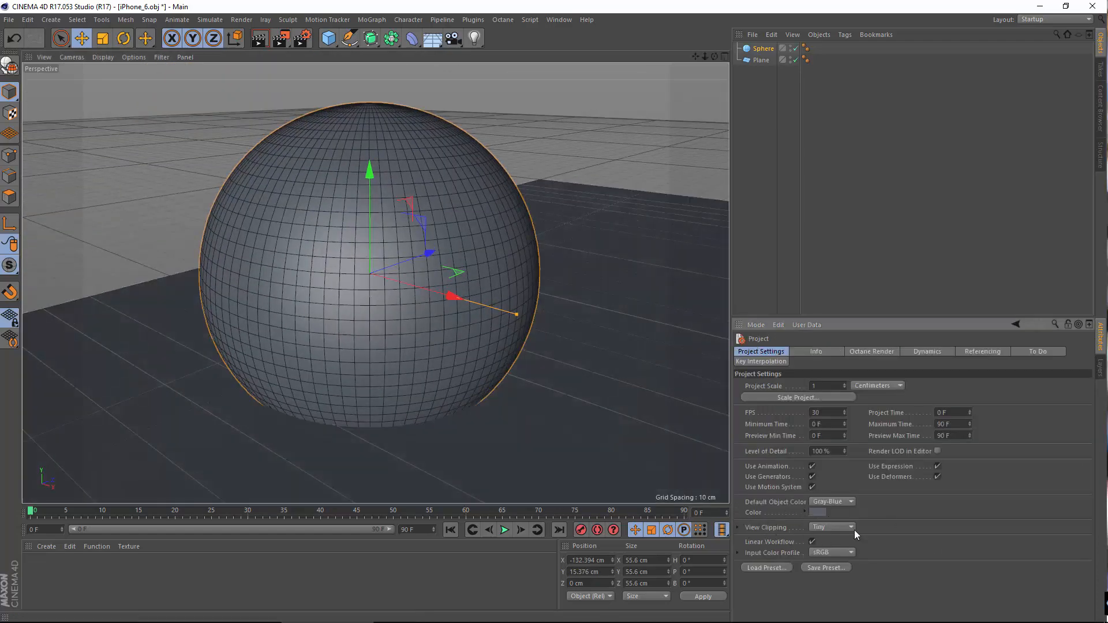
click(824, 527)
click(837, 563)
scroll(452, 386, down, 5)
scroll(372, 425, up, 10)
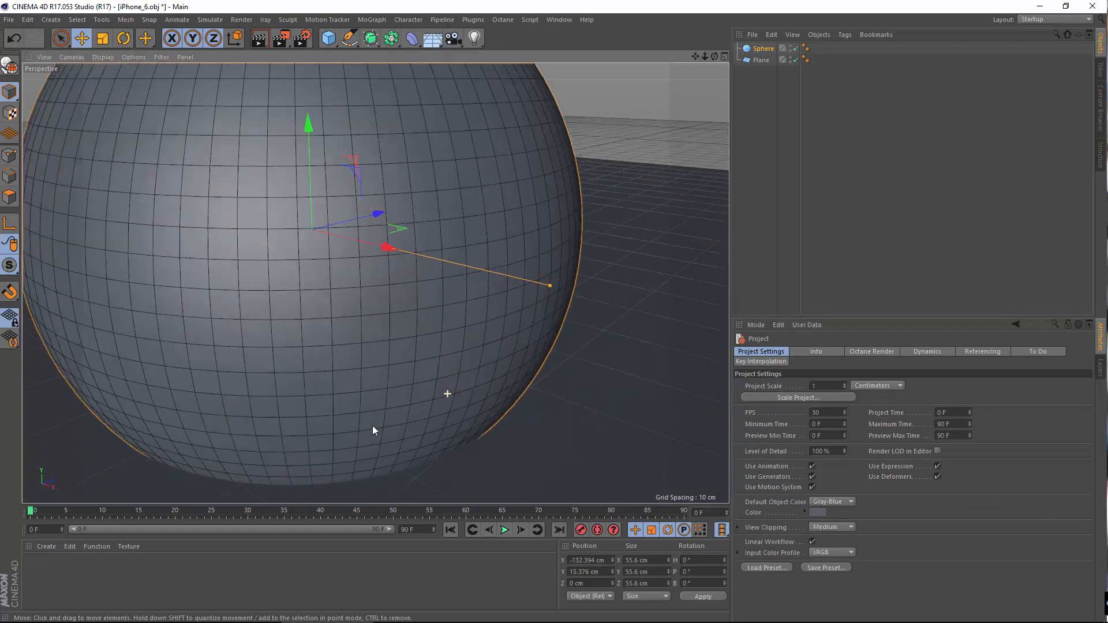
scroll(428, 392, up, 4)
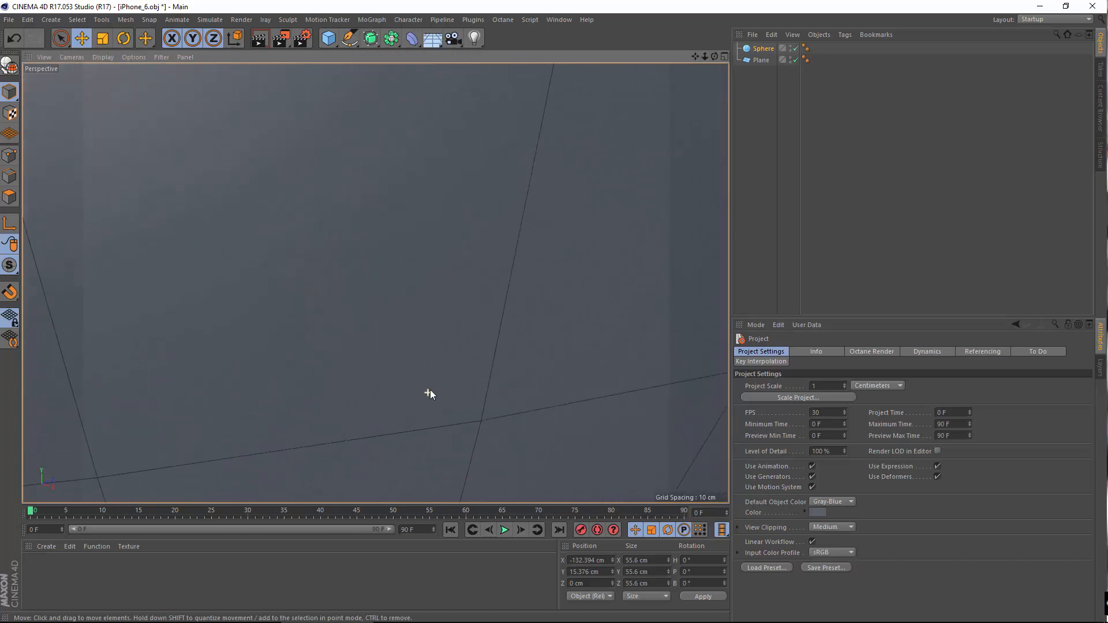
scroll(433, 387, down, 3)
scroll(433, 392, down, 5)
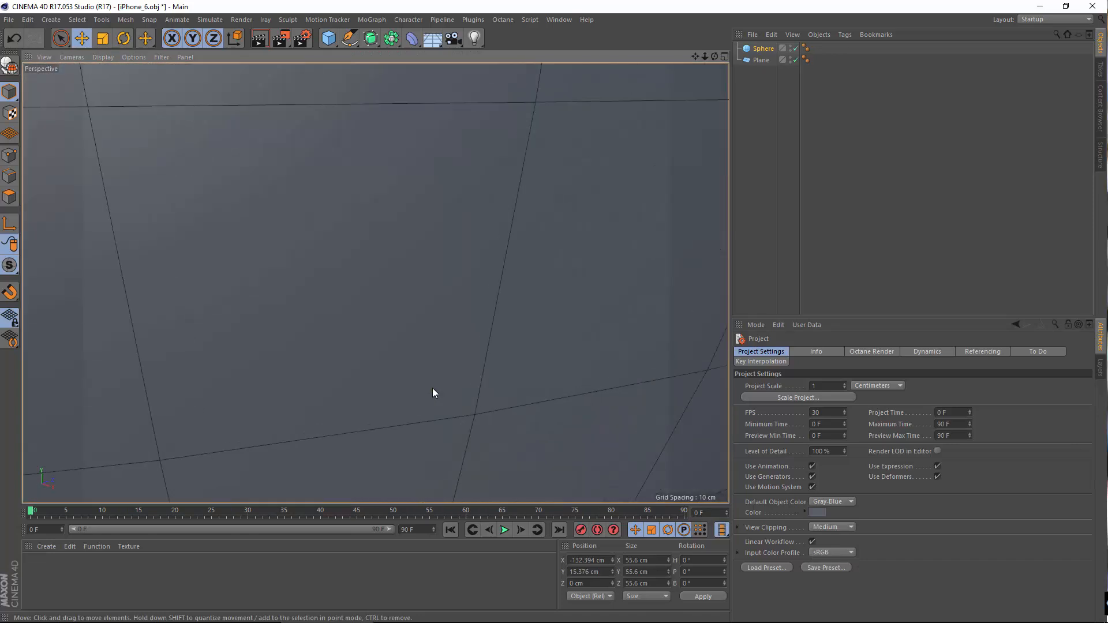
scroll(432, 393, up, 3)
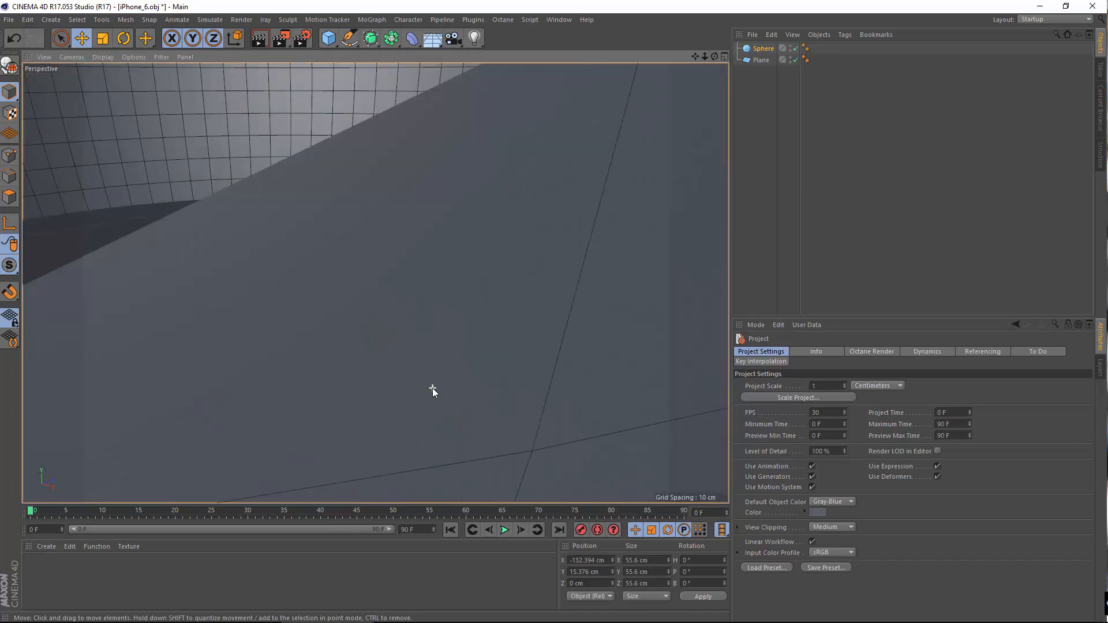
Compare the Tiny and Small view clipping settings close to the sphere's surface, and return view clipping to Medium.
click(842, 527)
click(831, 538)
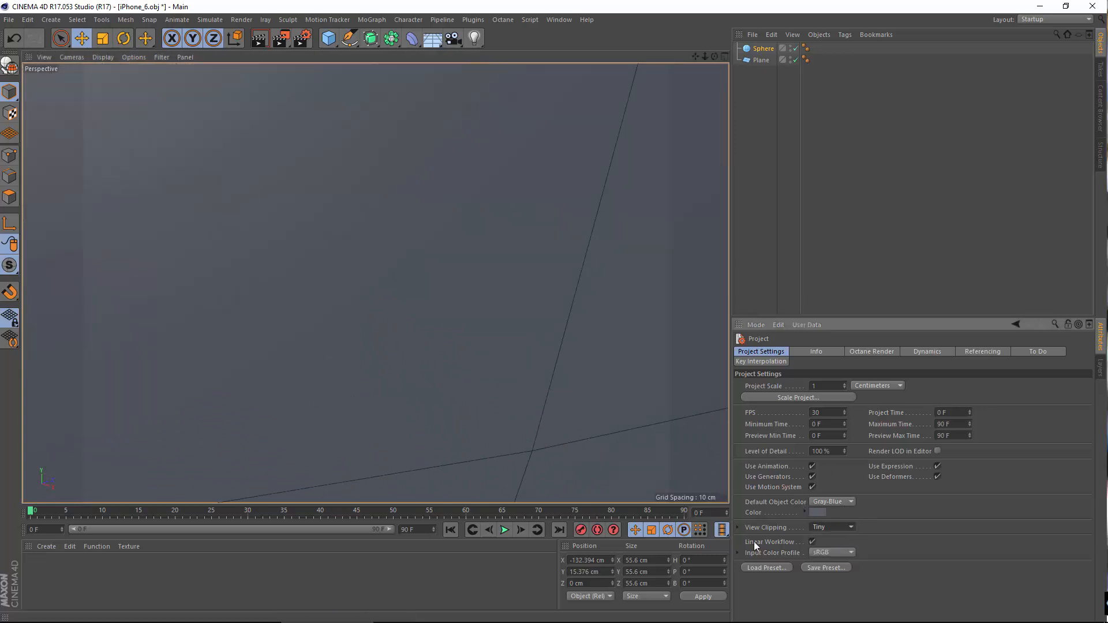
click(841, 528)
click(832, 548)
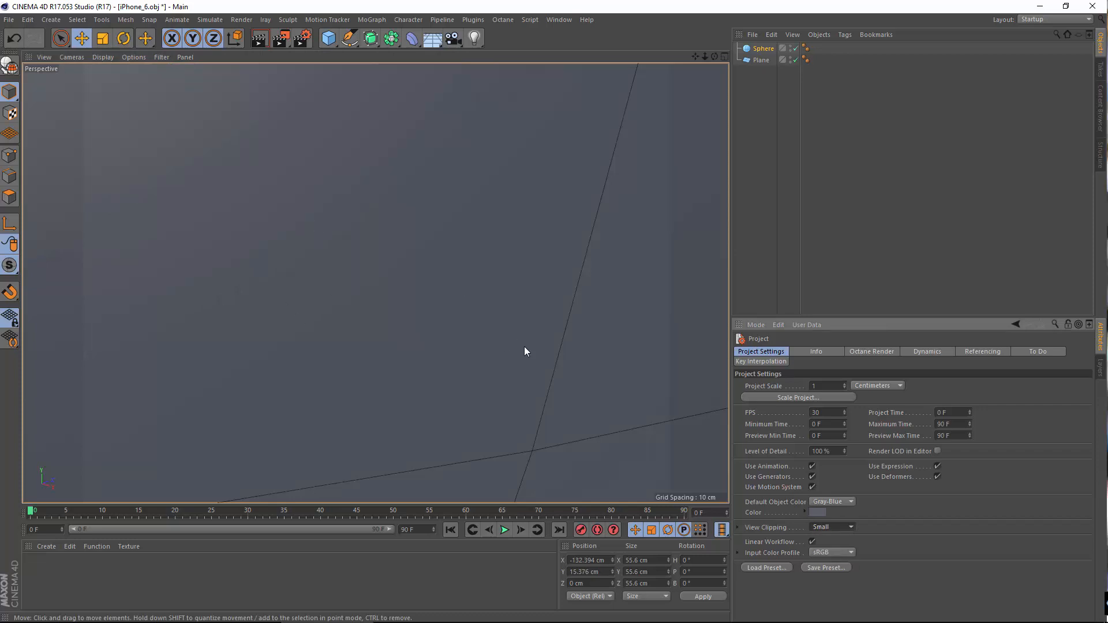
scroll(523, 350, up, 5)
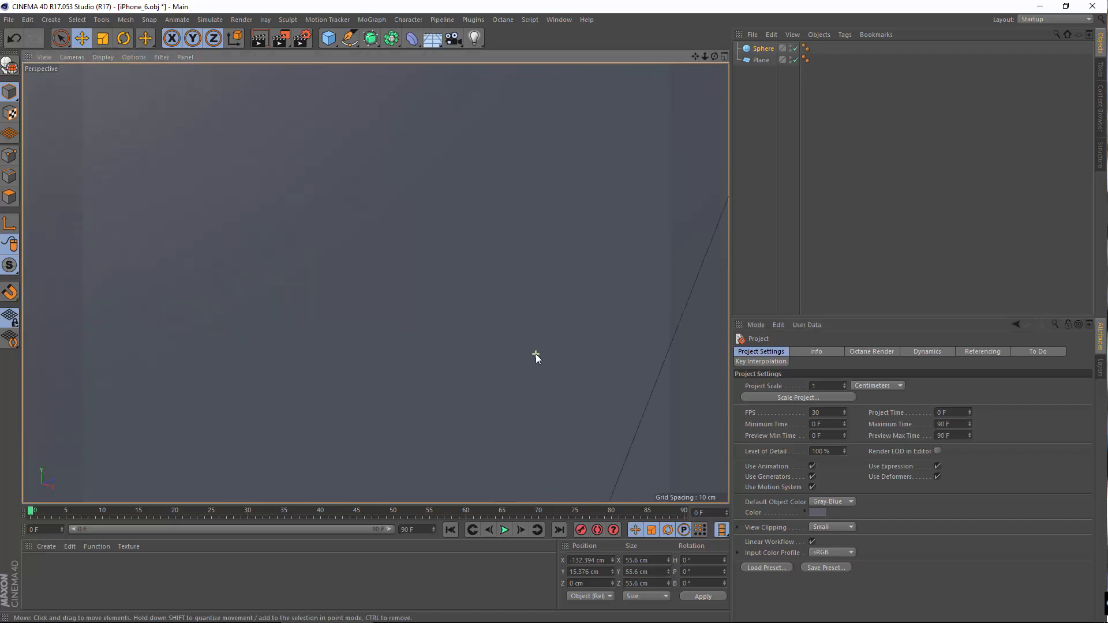
scroll(538, 357, up, 2)
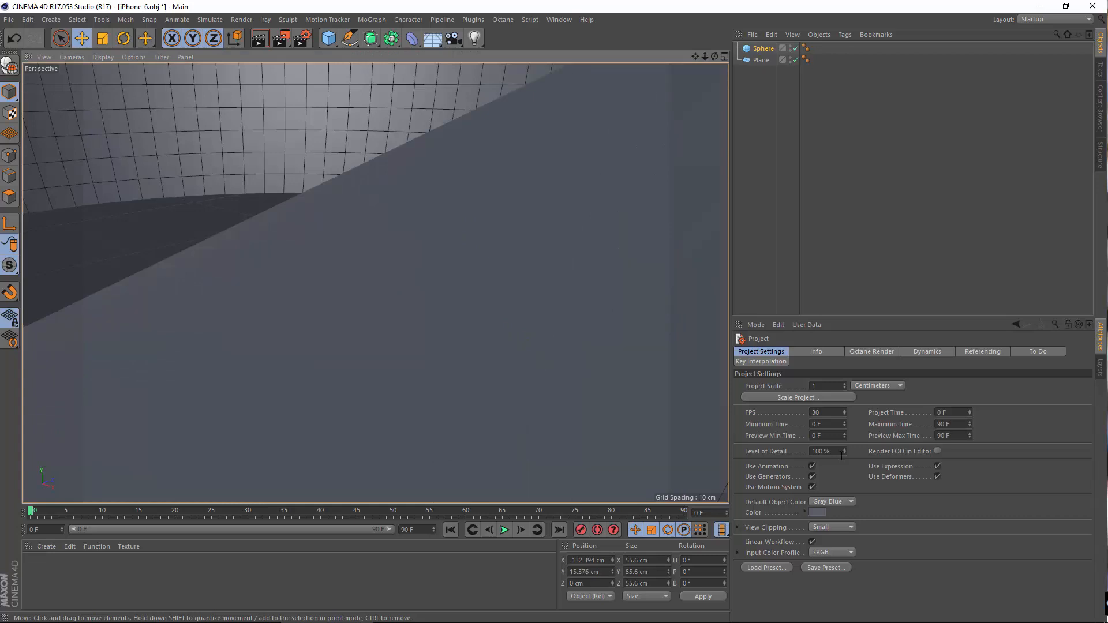
click(834, 527)
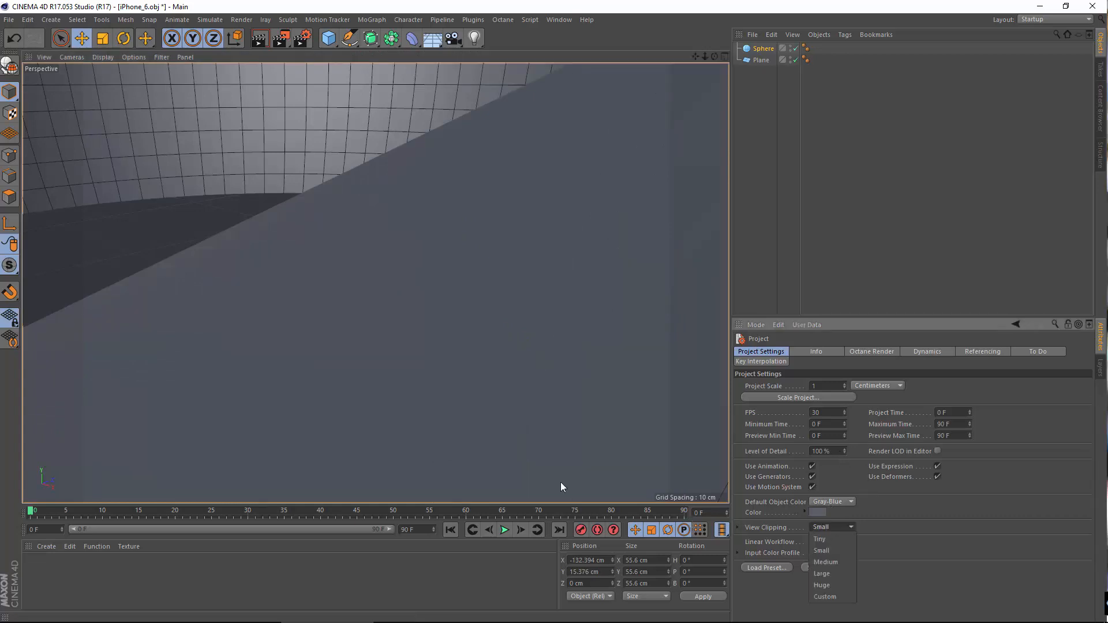
click(819, 538)
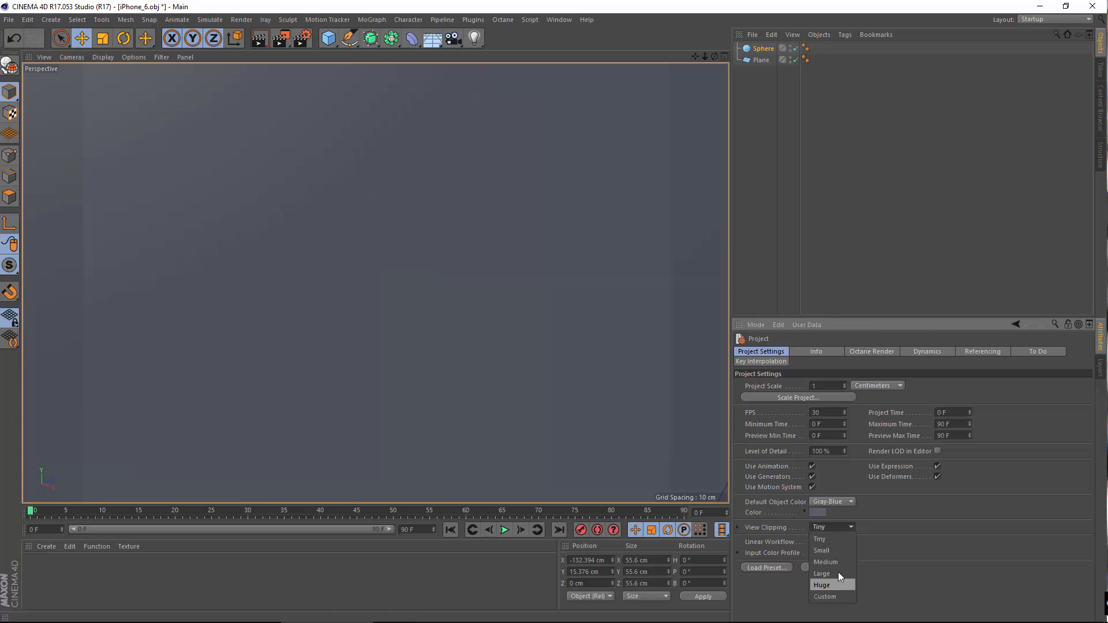
click(820, 562)
scroll(451, 361, down, 5)
scroll(479, 324, down, 3)
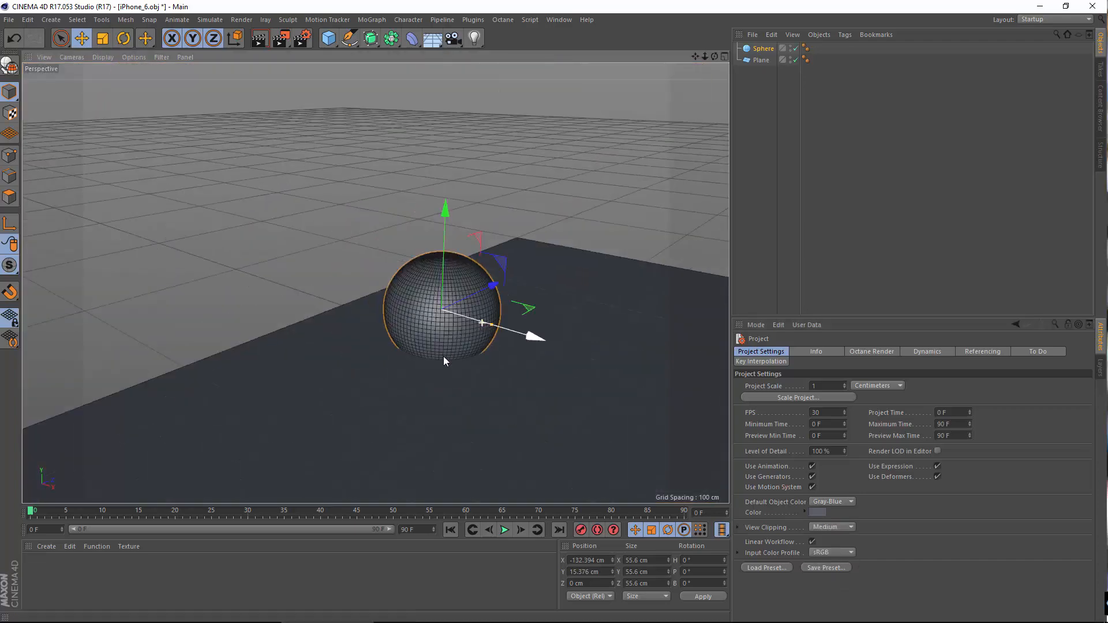
Raise the sphere to a Y position of about 26.6 cm so it rests on the plane, and deselect it.
scroll(443, 355, up, 3)
drag(440, 245, 443, 226)
alt+drag(431, 317, 397, 223)
click(105, 165)
scroll(441, 299, down, 10)
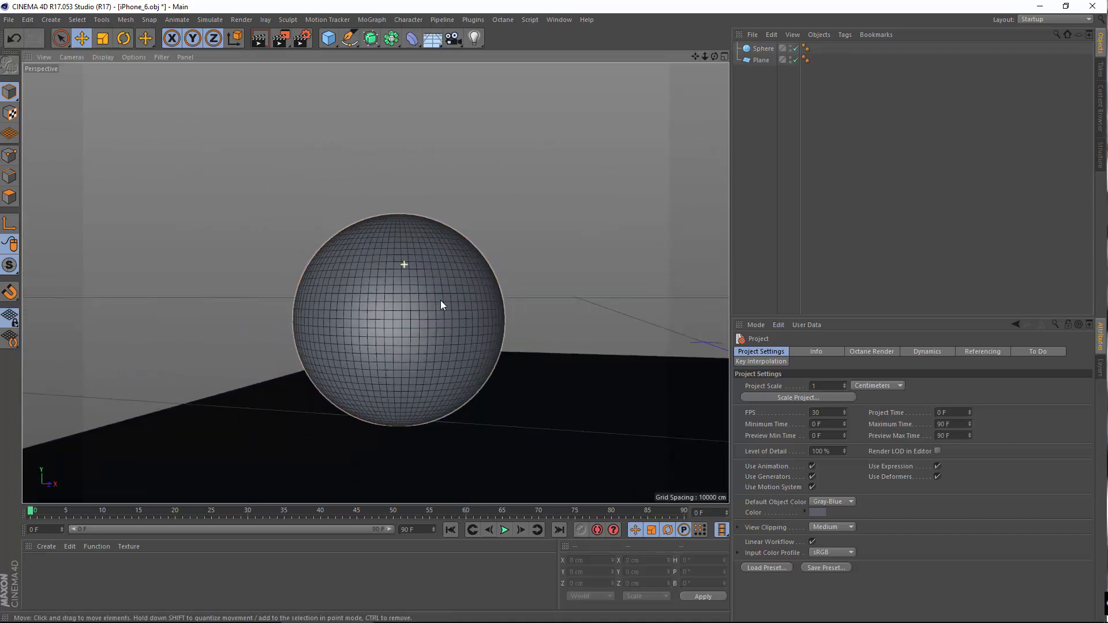
Duplicate the sphere and move the copy along X to about -50.1 cm.
alt+drag(490, 202, 476, 266)
alt+middle_drag(663, 312, 441, 281)
alt+drag(441, 279, 351, 248)
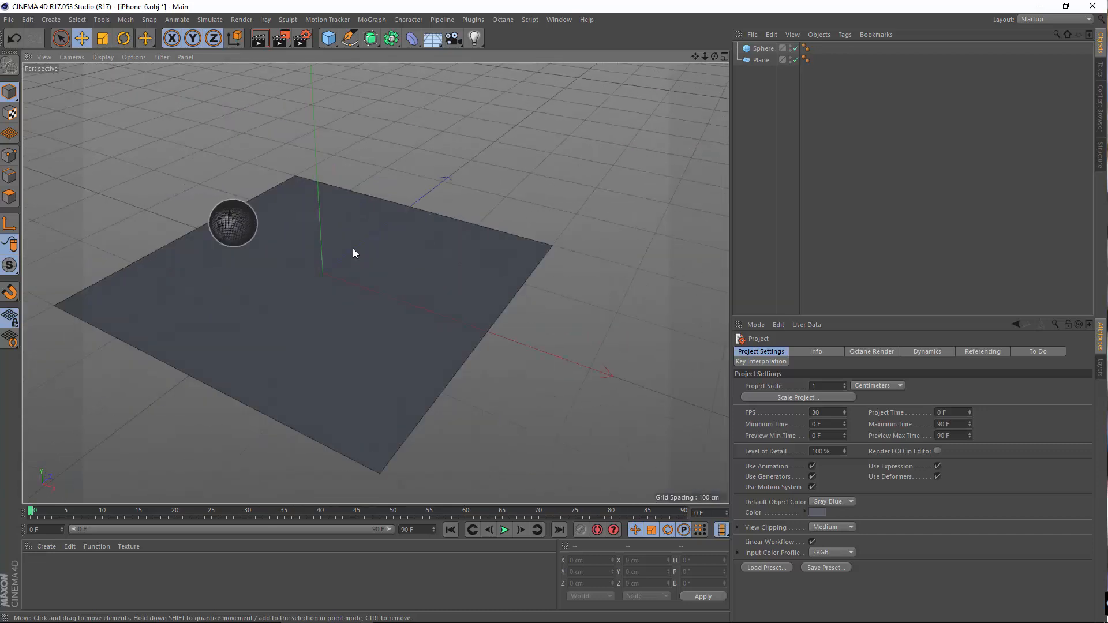
alt+middle_drag(352, 248, 496, 293)
drag(761, 55, 771, 47)
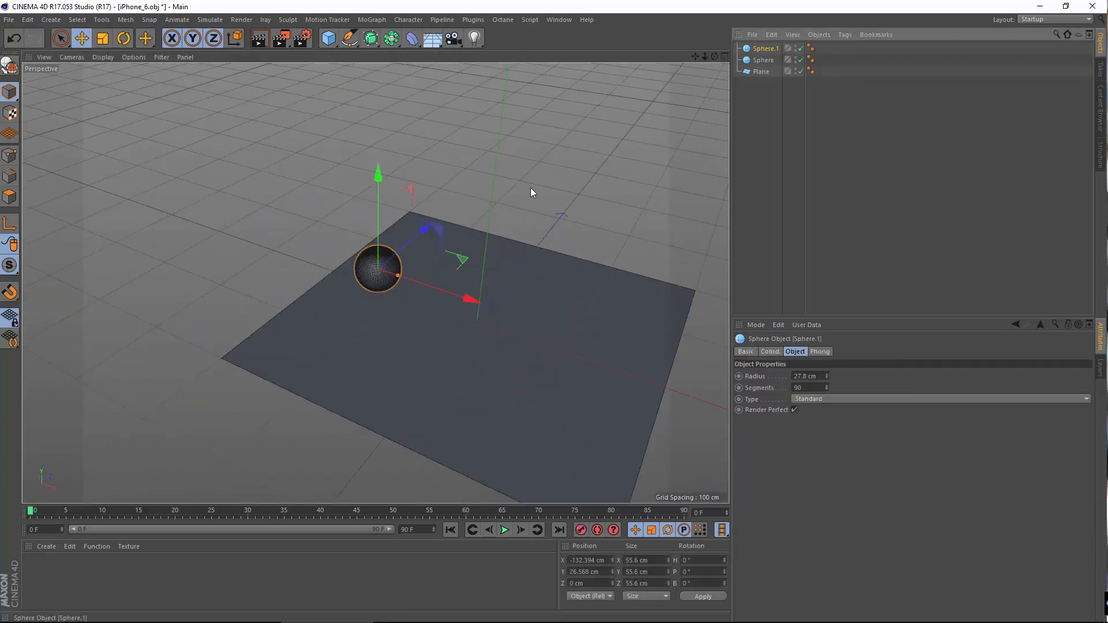
scroll(526, 219, up, 3)
drag(521, 254, 621, 288)
alt+middle_drag(621, 253, 376, 283)
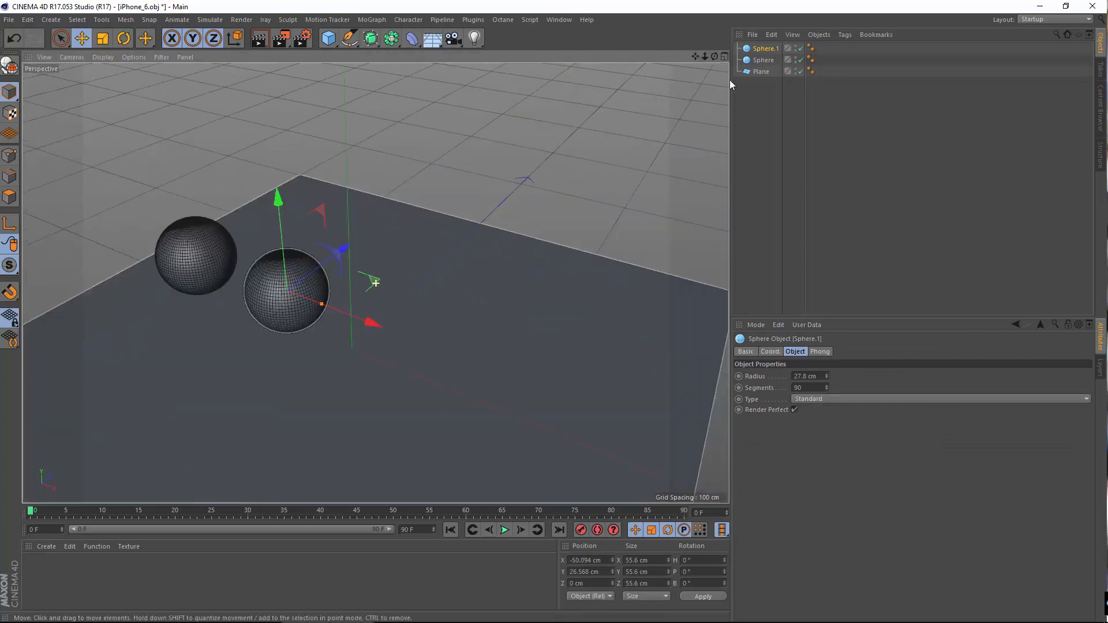
Duplicate both spheres together and move the copies along X to form a row of four on the plane.
click(764, 60)
ctrl+click(770, 49)
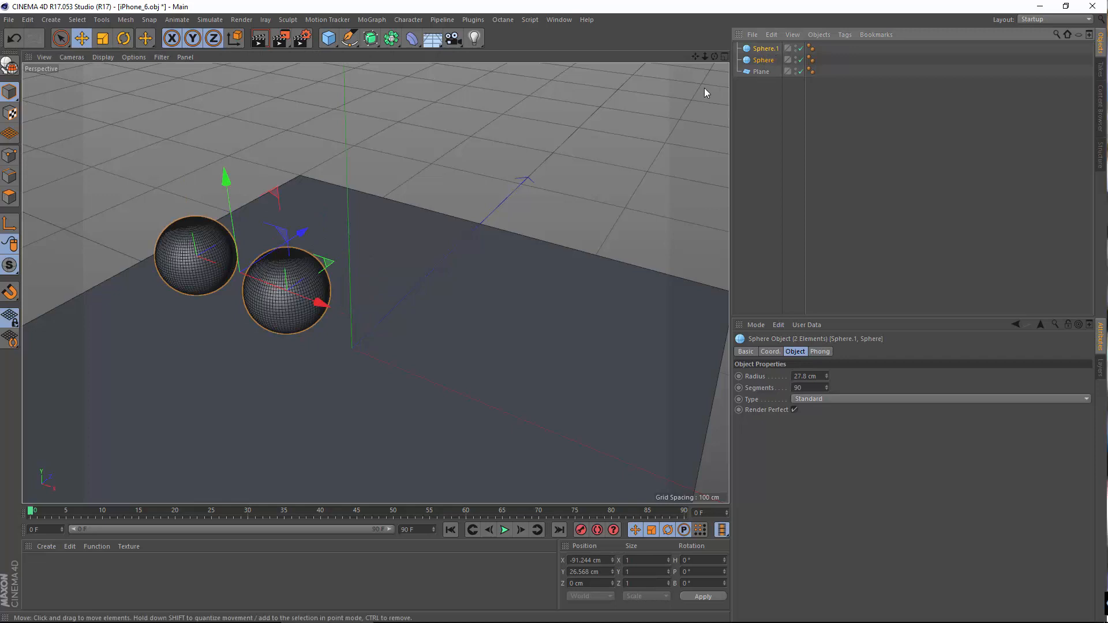
drag(752, 62, 756, 48)
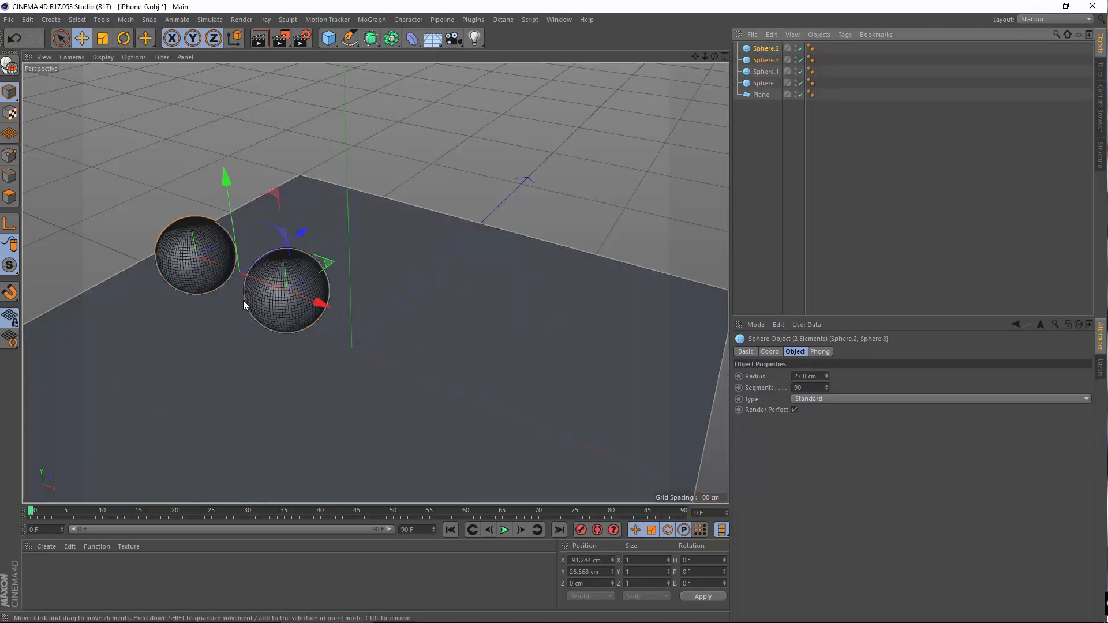
drag(319, 301, 611, 379)
Move the second sphere in the row along X to about -37.4 cm to even out the spacing.
alt+drag(380, 319, 489, 304)
click(431, 295)
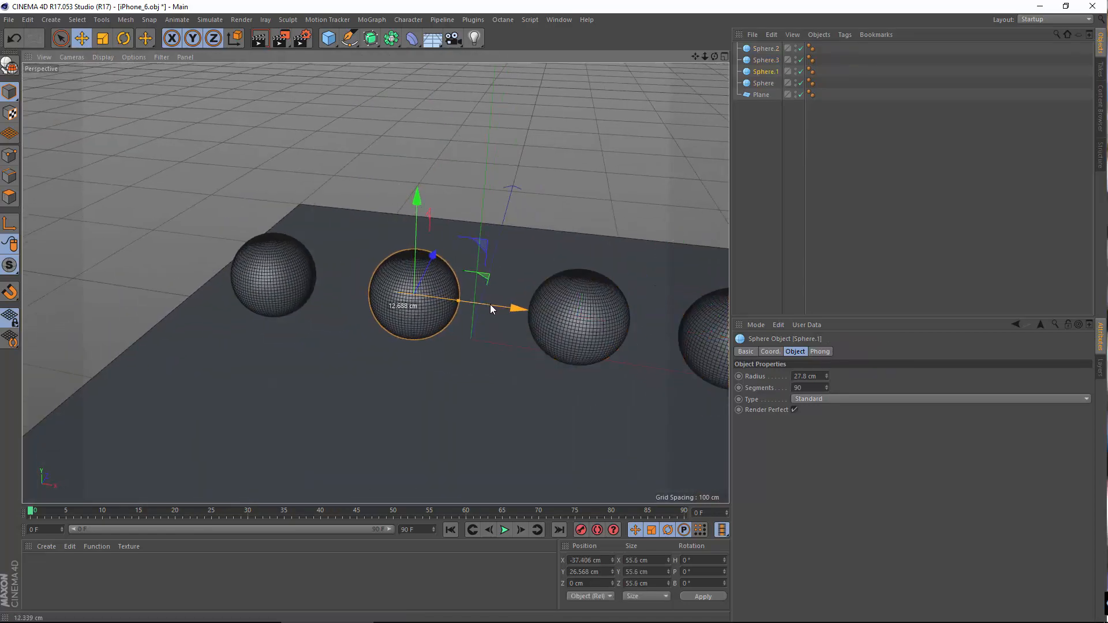
alt+middle_drag(548, 296, 452, 257)
Enlarge the plane under the spheres to a width of about 847.5 cm and a height of about 699 cm.
alt+right_drag(452, 257, 427, 267)
alt+drag(396, 277, 277, 283)
alt+right_drag(522, 208, 525, 236)
alt+drag(388, 282, 306, 278)
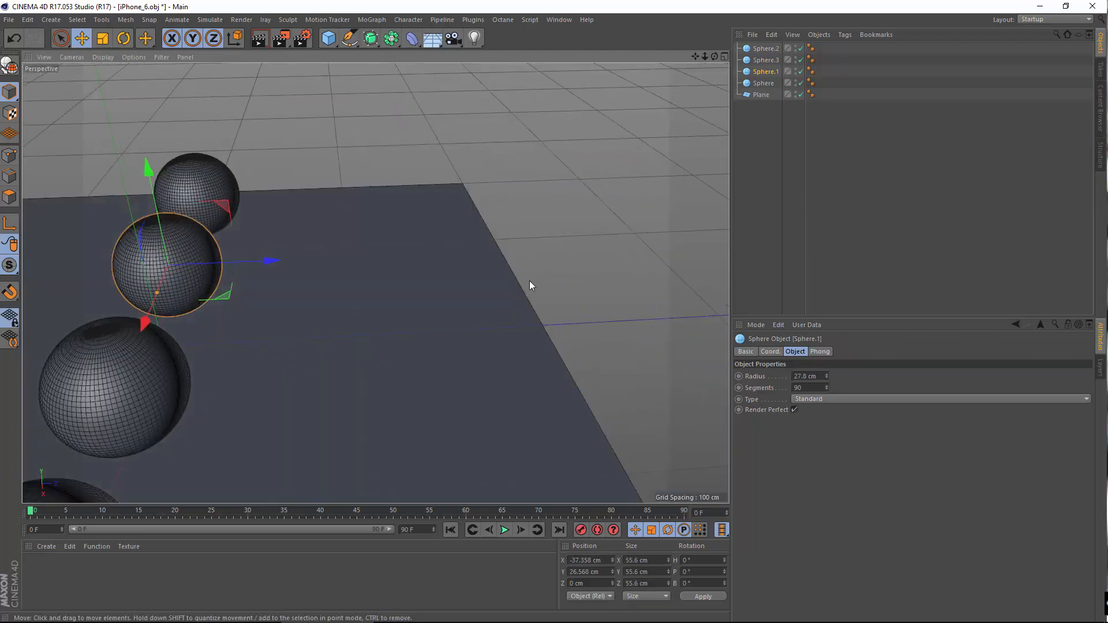
click(504, 327)
alt+right_drag(419, 371, 350, 317)
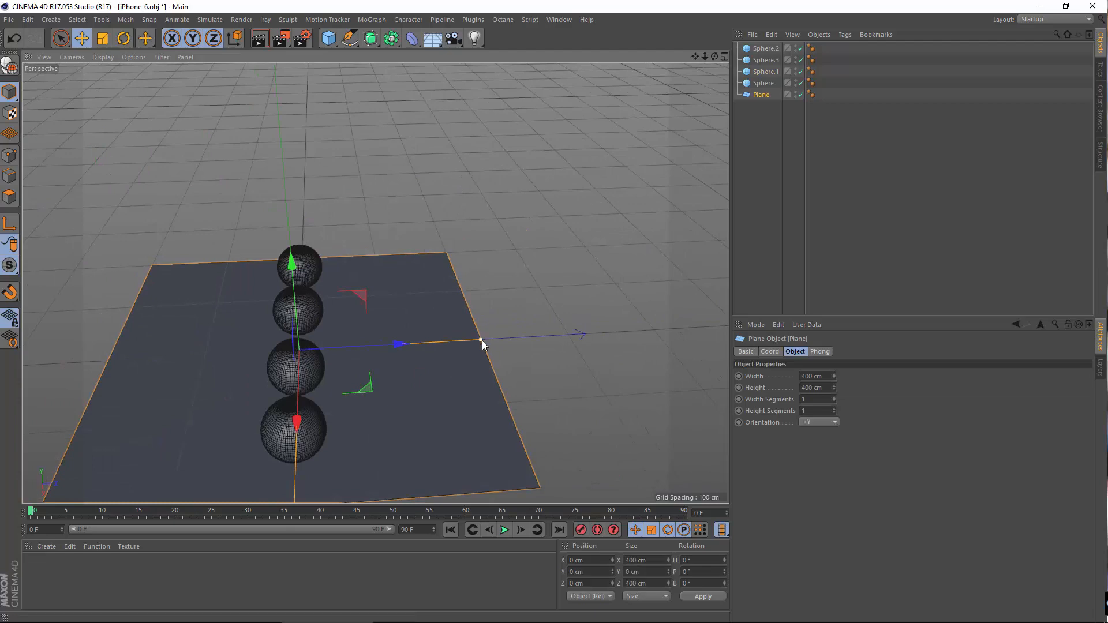
drag(482, 340, 614, 346)
alt+right_drag(613, 346, 374, 400)
alt+drag(374, 400, 628, 337)
scroll(438, 343, up, 3)
alt+drag(414, 254, 476, 316)
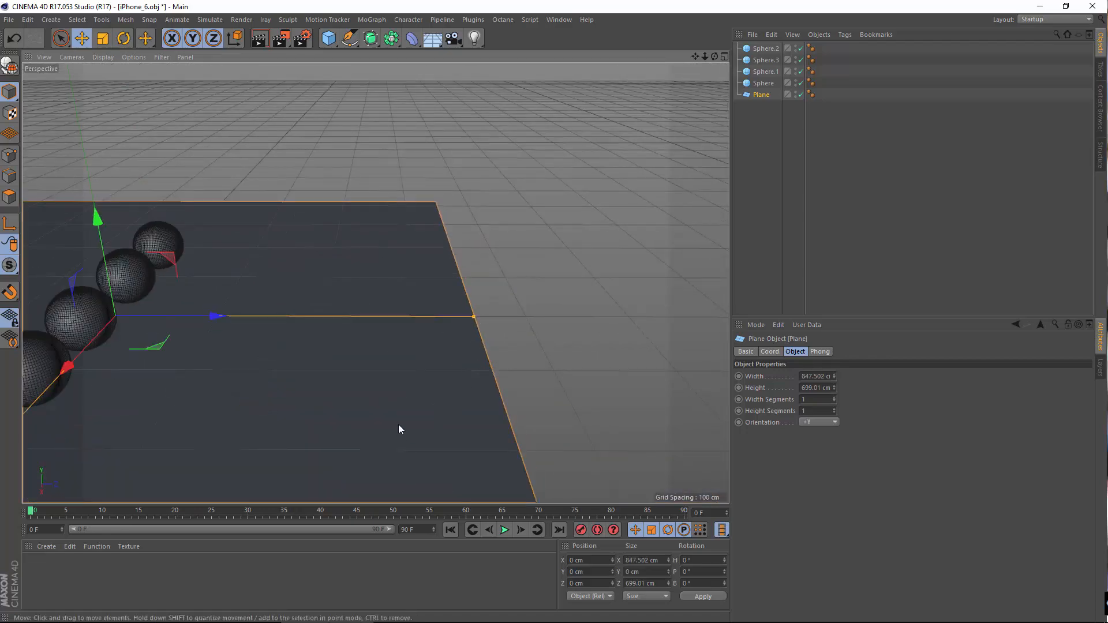
Convert the plane into an editable polygon object and work in Edges mode.
click(533, 316)
click(8, 173)
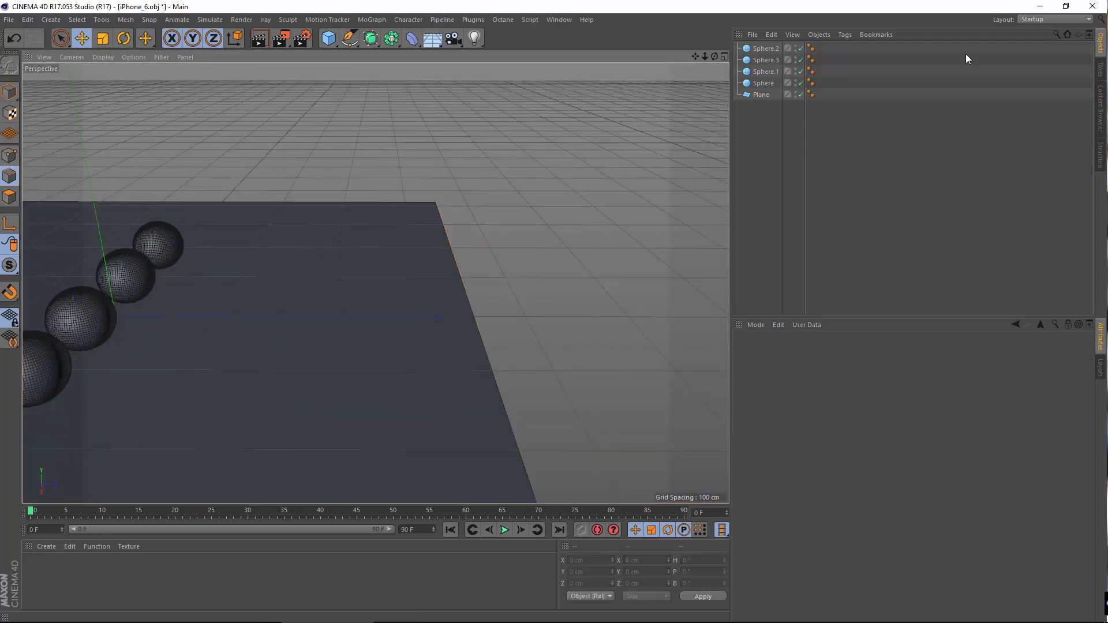
click(760, 95)
key(c)
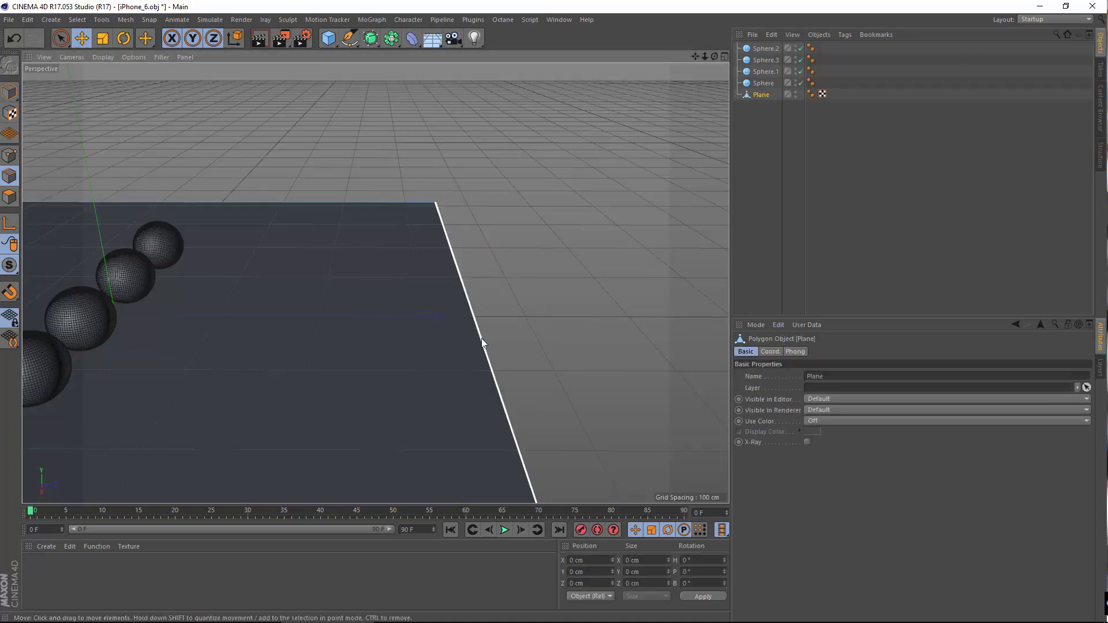
Cut the plane lengthwise between the row of spheres and its outer edge using the Knife tool in Loop mode.
right_click(324, 142)
click(358, 282)
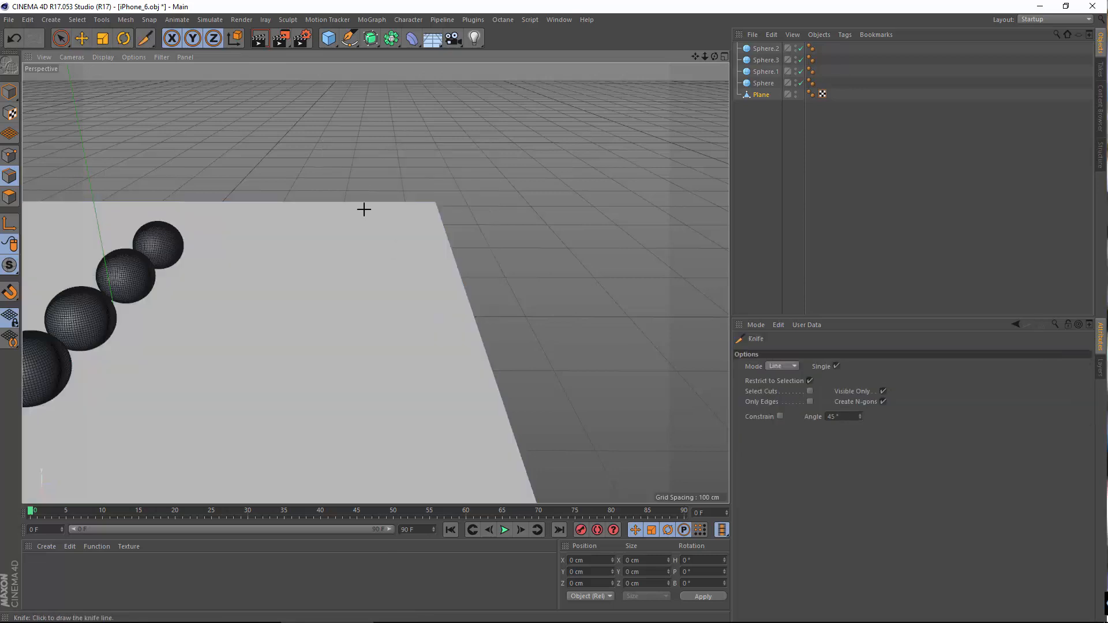
click(783, 365)
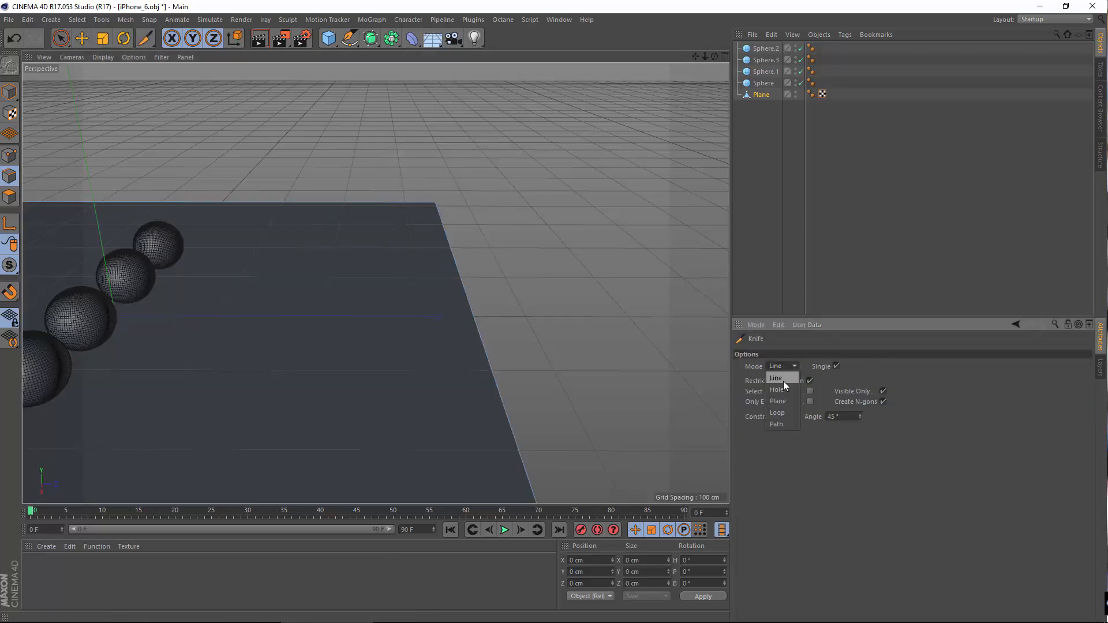
click(781, 411)
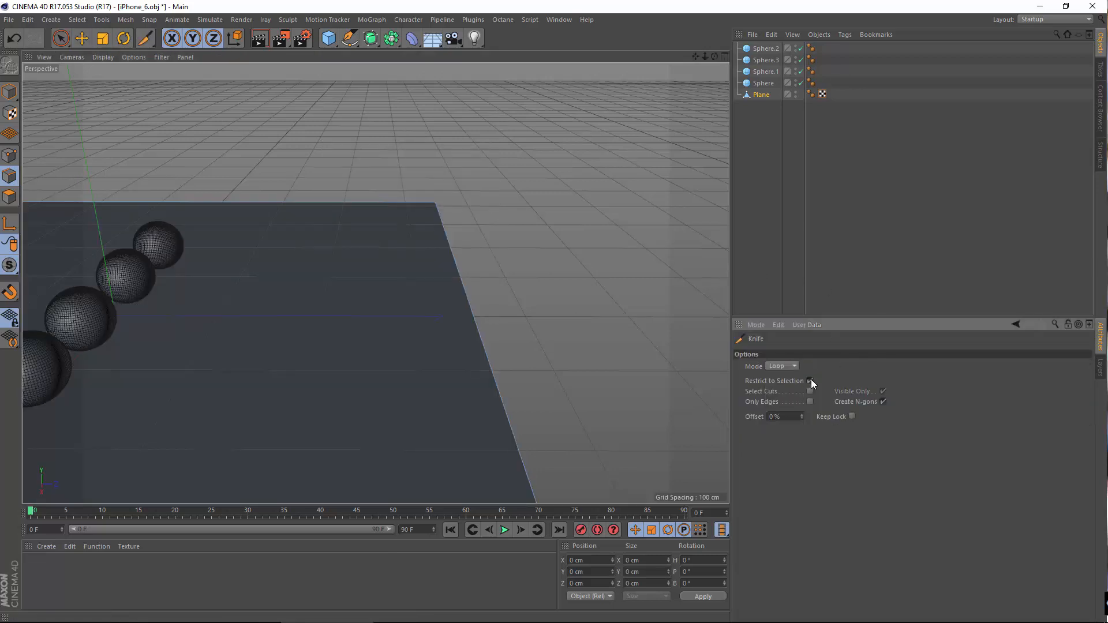
click(319, 203)
Move the plane's outer edge to Y about 413.9 cm and Z about 165.3 cm to form an upright wall.
key(e)
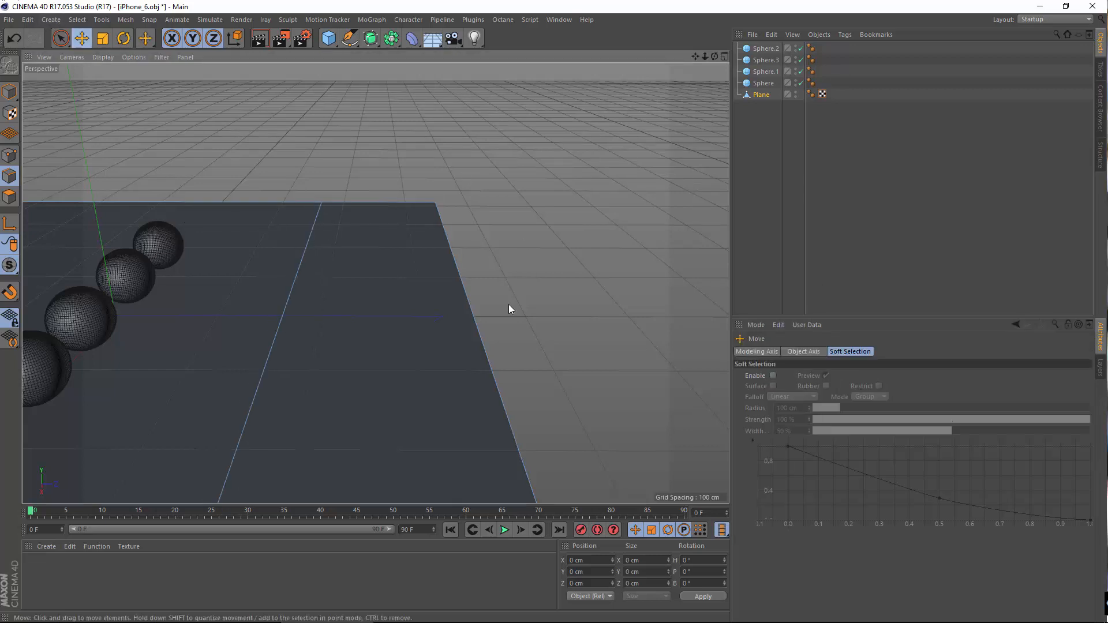
click(482, 331)
drag(483, 216, 494, 23)
alt+right_drag(486, 252, 408, 260)
alt+middle_drag(408, 260, 435, 352)
drag(453, 182, 240, 119)
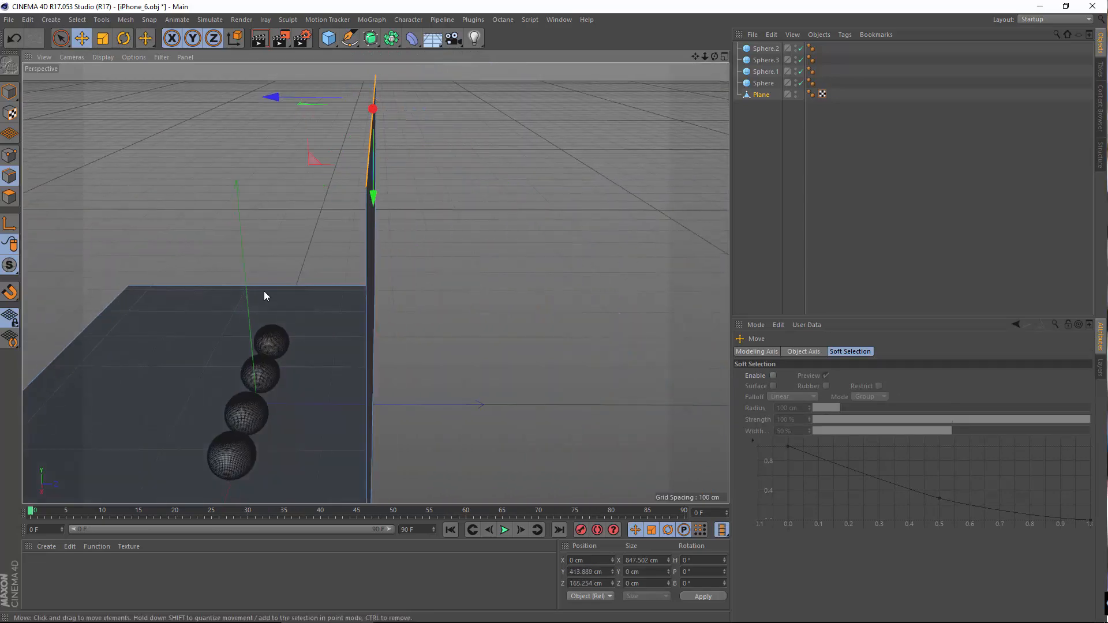
alt+drag(265, 290, 328, 188)
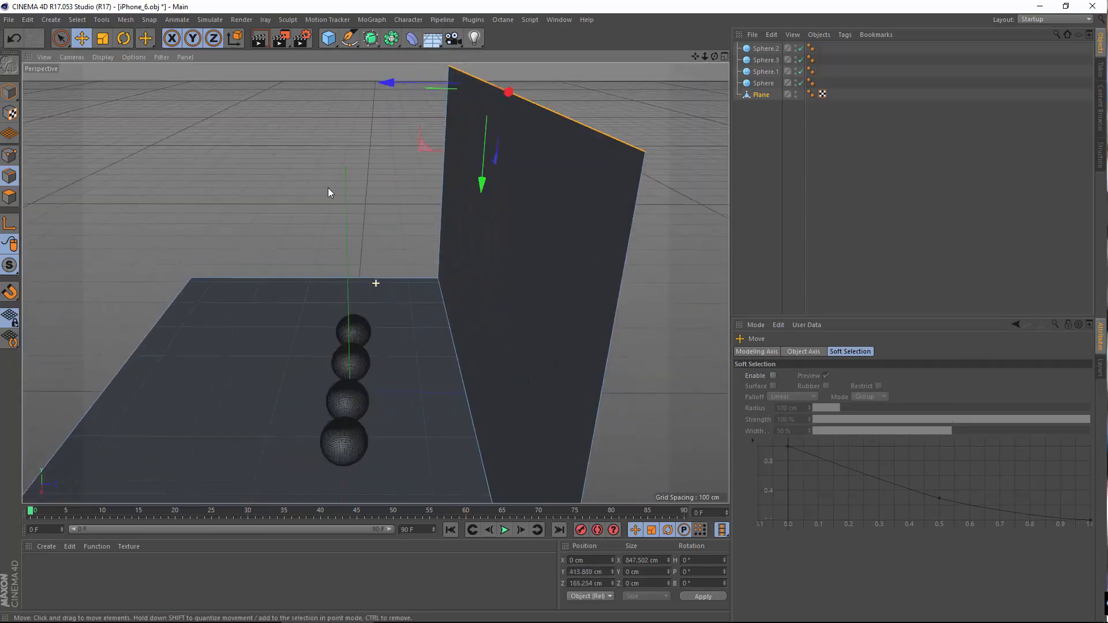
Extrude the wall's upper edge by 56.3 cm and move the new edge to Y about 414.5 cm, Z about 9.4 cm as a ceiling.
right_click(337, 156)
click(364, 395)
drag(313, 213, 344, 214)
alt+middle_drag(295, 160, 312, 193)
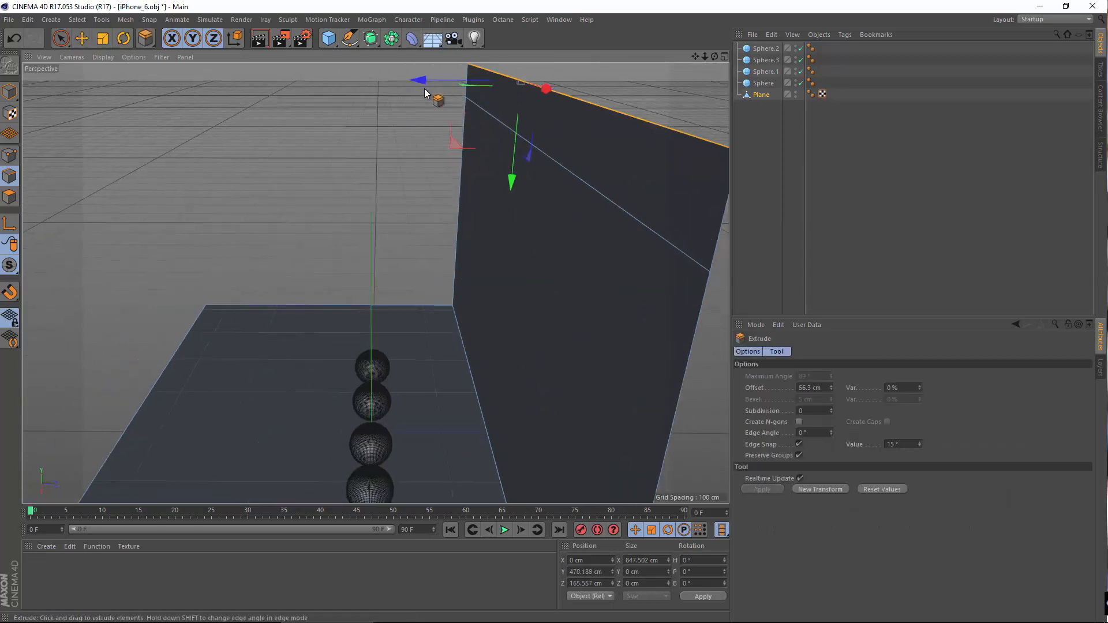
drag(423, 81, 341, 219)
Frame the row of spheres from the front with the wall behind them.
alt+middle_drag(464, 254, 459, 206)
alt+drag(458, 206, 451, 349)
alt+middle_drag(452, 347, 508, 279)
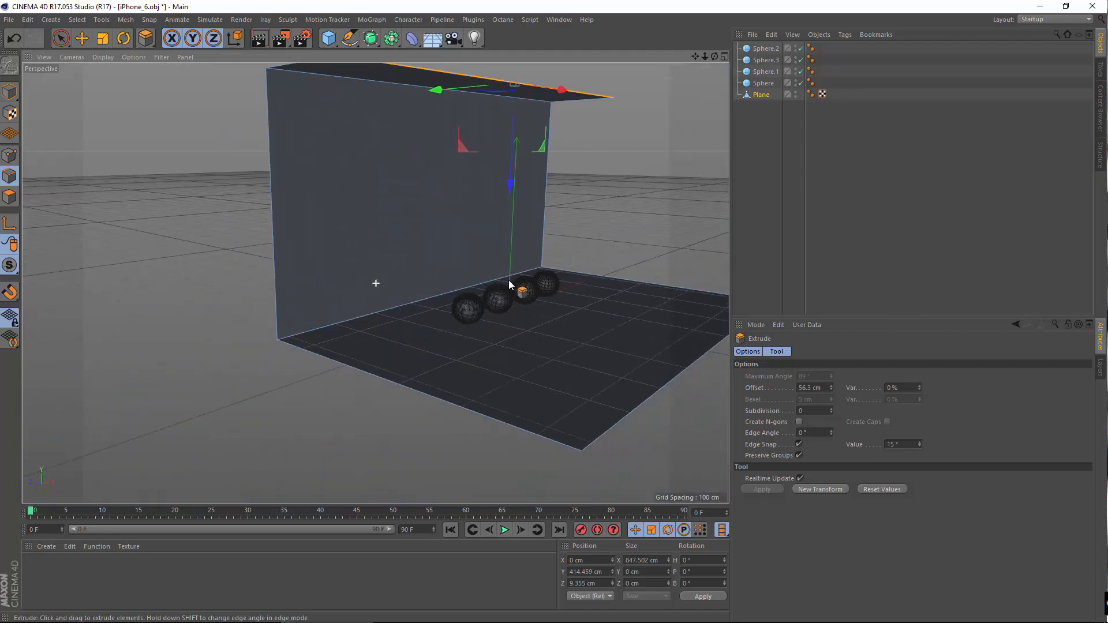
alt+right_drag(500, 266, 481, 325)
alt+drag(457, 319, 359, 307)
alt+middle_drag(383, 277, 407, 312)
alt+right_drag(435, 324, 521, 348)
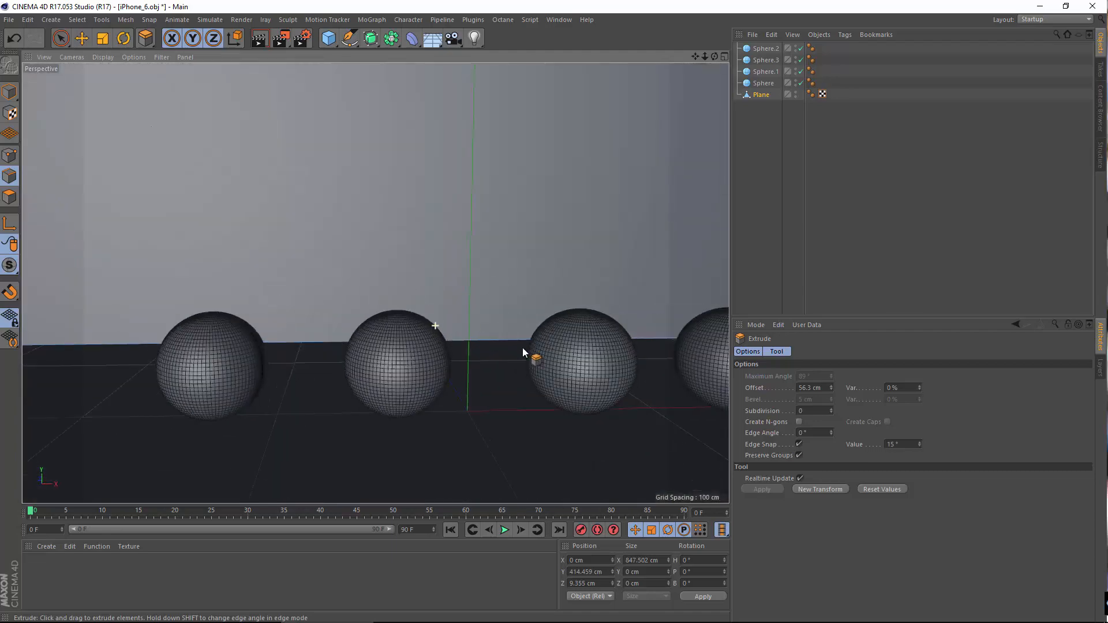
Level the perspective view and pull it back until all four spheres fit in front of the wall.
alt+middle_drag(522, 347, 382, 306)
alt+right_drag(379, 304, 358, 316)
alt+drag(280, 337, 276, 322)
alt+middle_drag(341, 340, 417, 355)
alt+drag(362, 348, 360, 347)
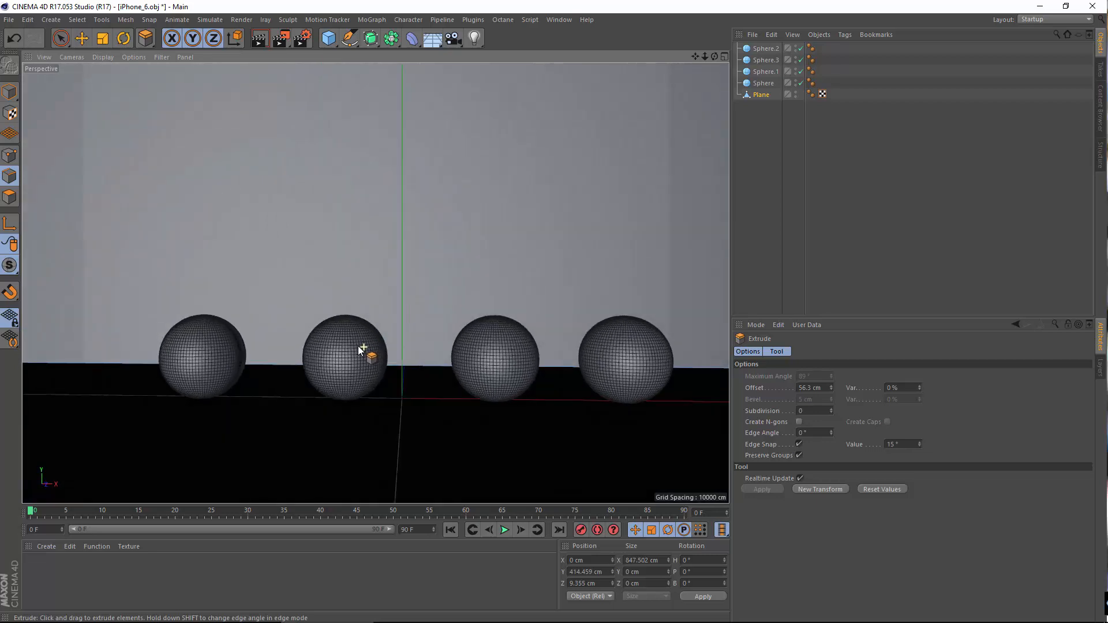
alt+middle_drag(361, 336, 331, 333)
alt+drag(331, 334, 339, 342)
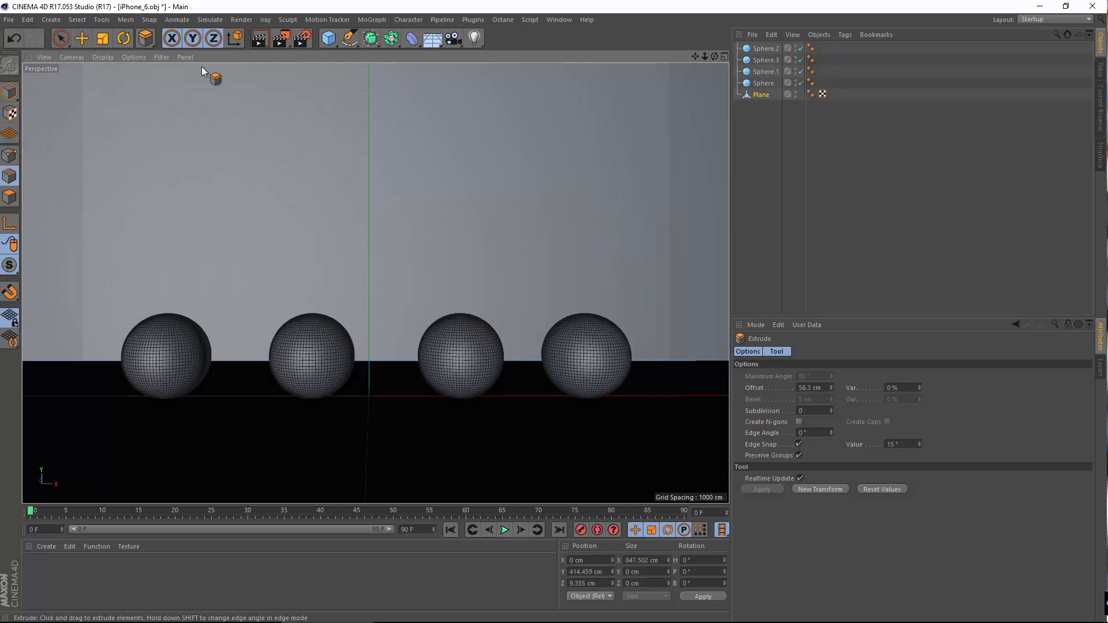
Set the render output size to 1920 x 1080 pixels and close the render settings.
click(294, 36)
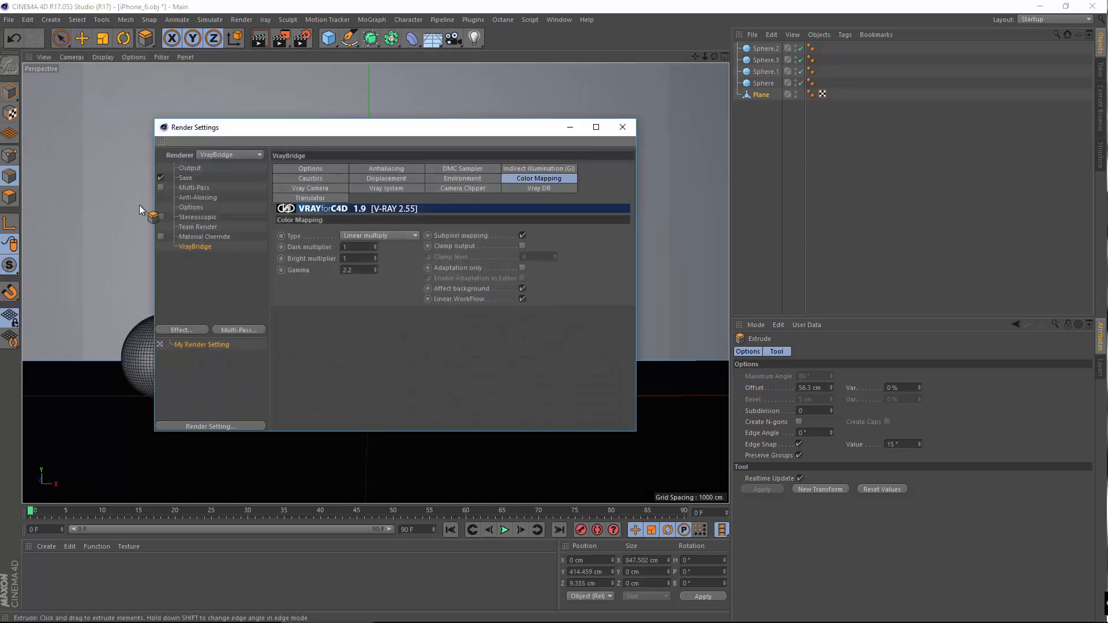
click(195, 170)
double_click(345, 179)
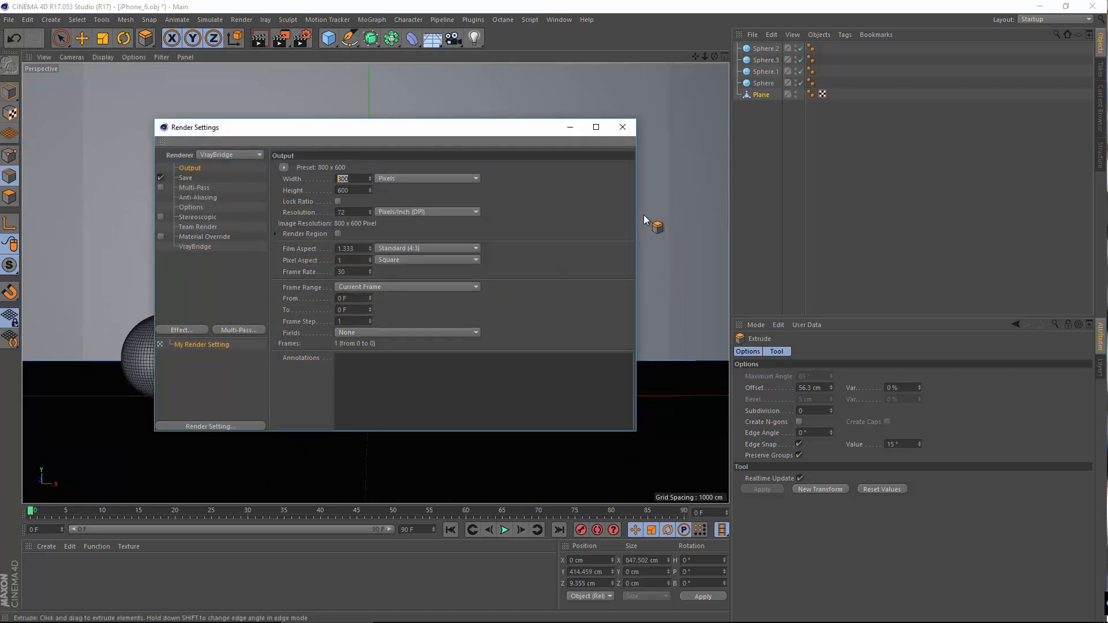
text(1920)
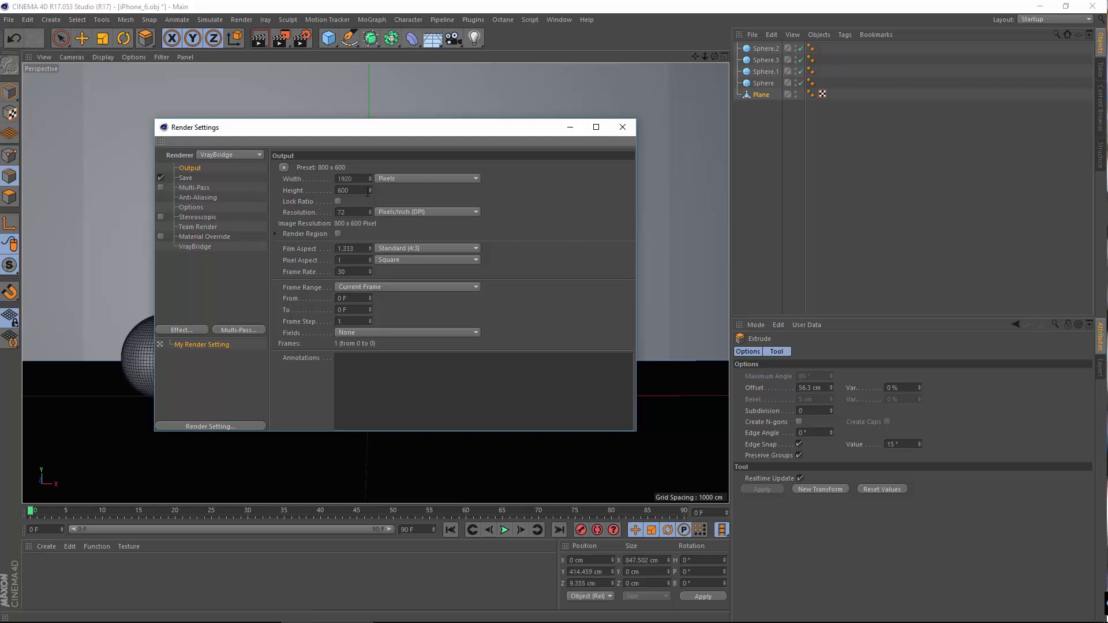
drag(349, 191, 157, 168)
text(1080)
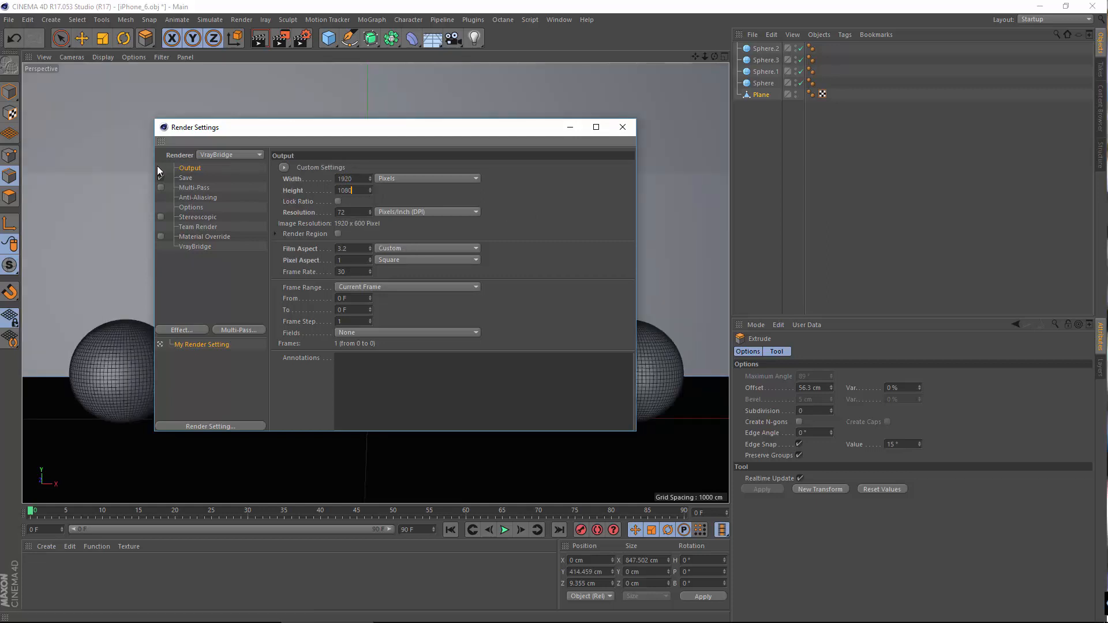
click(658, 233)
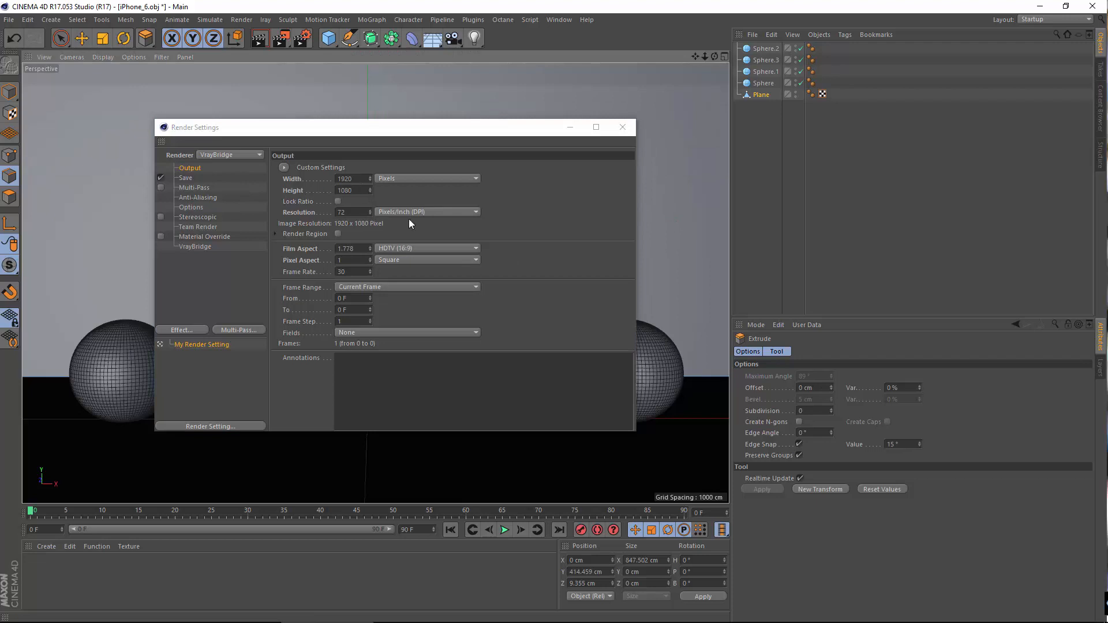
click(622, 127)
Reframe the four spheres for the widescreen format with more floor in front of them, and deselect the plane.
scroll(345, 271, down, 2)
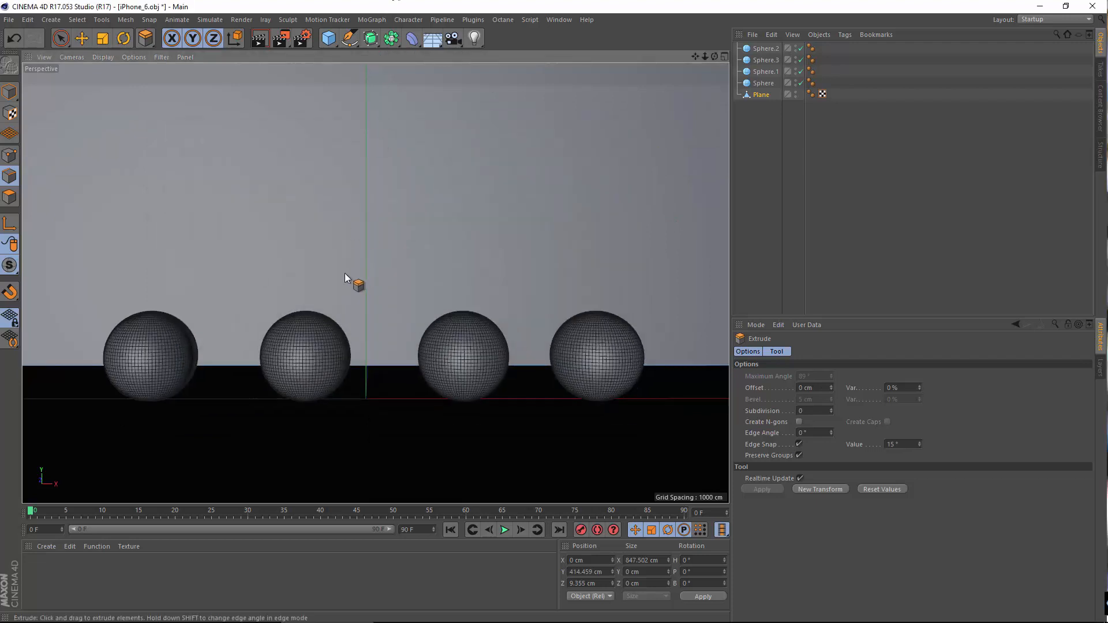
alt+middle_drag(351, 277, 368, 285)
alt+drag(368, 285, 362, 285)
mouse_move(372, 288)
alt+middle_down()
mouse_move(362, 292)
mouse_move(371, 293)
mouse_move(363, 279)
alt+middle_up()
click(750, 170)
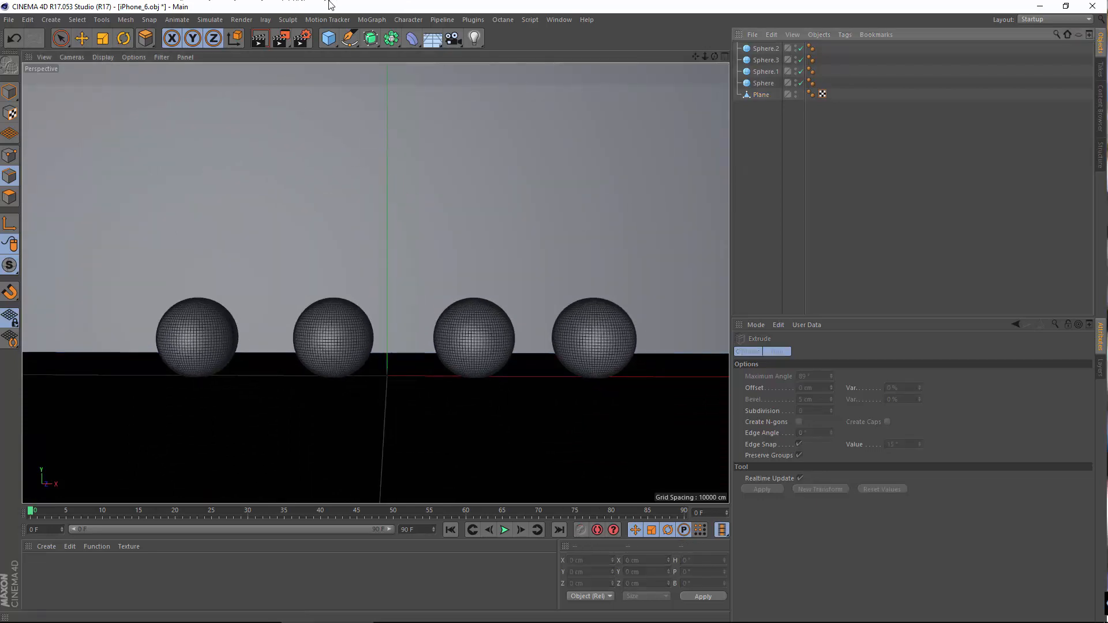
drag(731, 186, 731, 186)
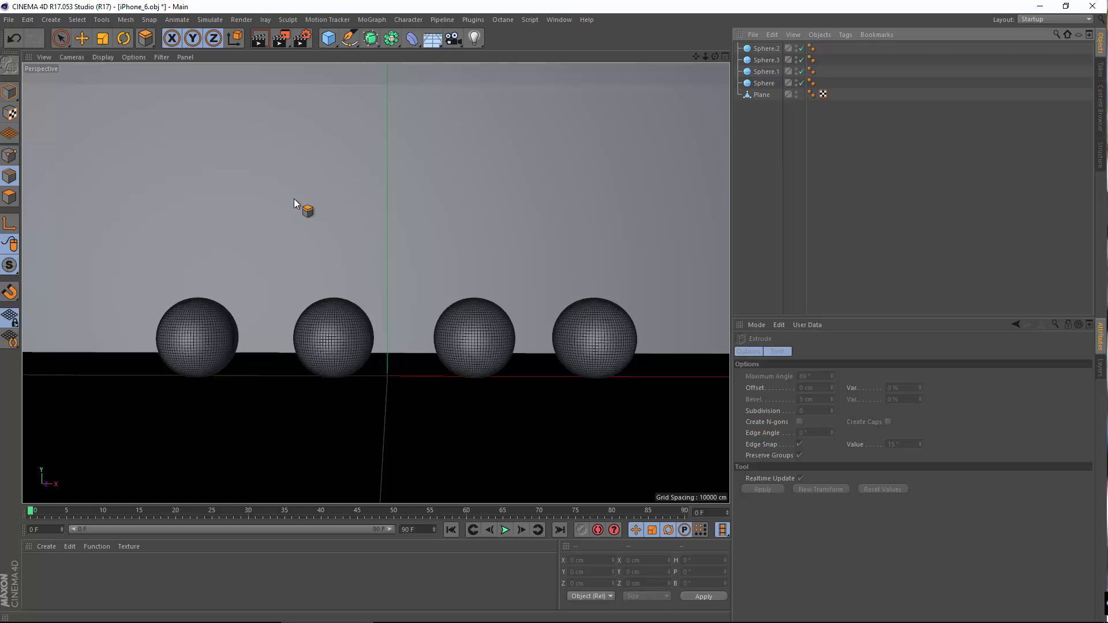
Add an area light and move it forward from the row of spheres towards the viewer.
click(57, 21)
mouse_move(46, 141)
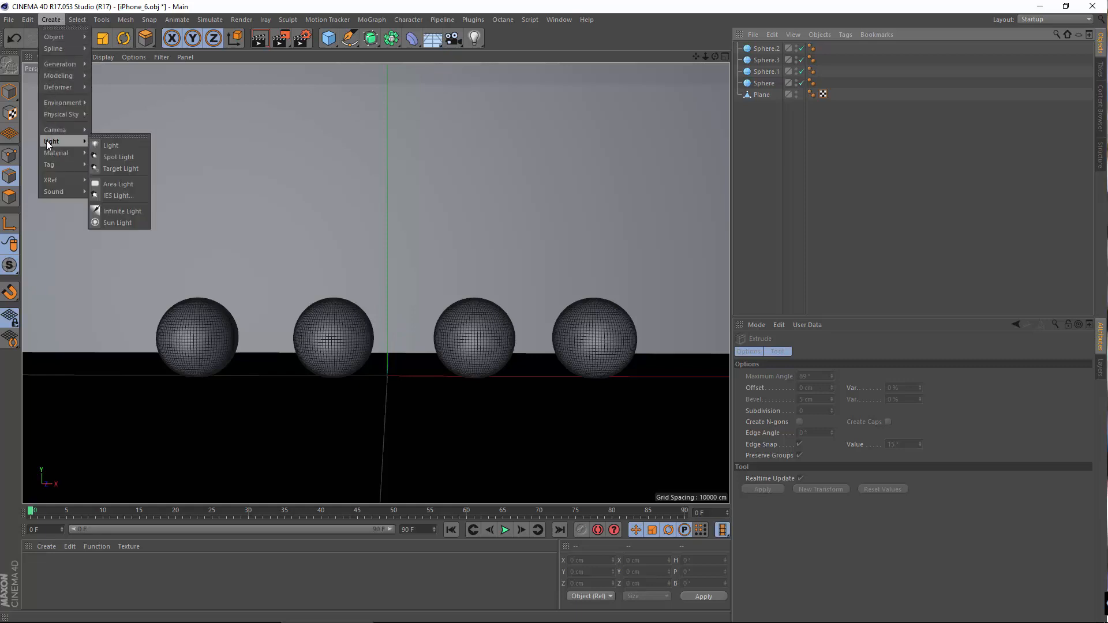
click(137, 186)
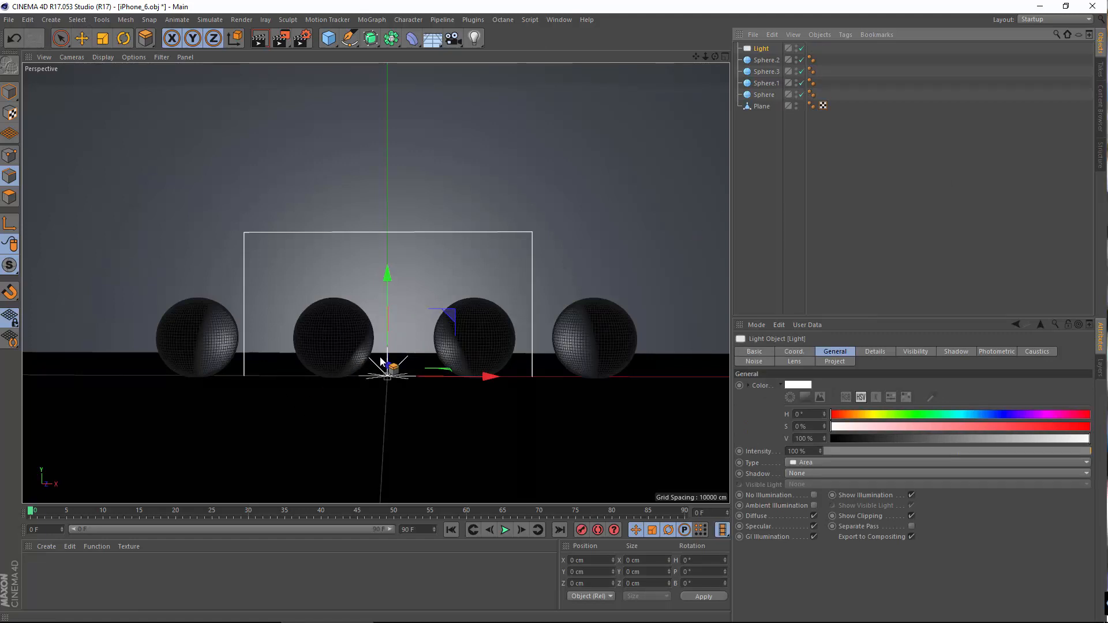
key(e)
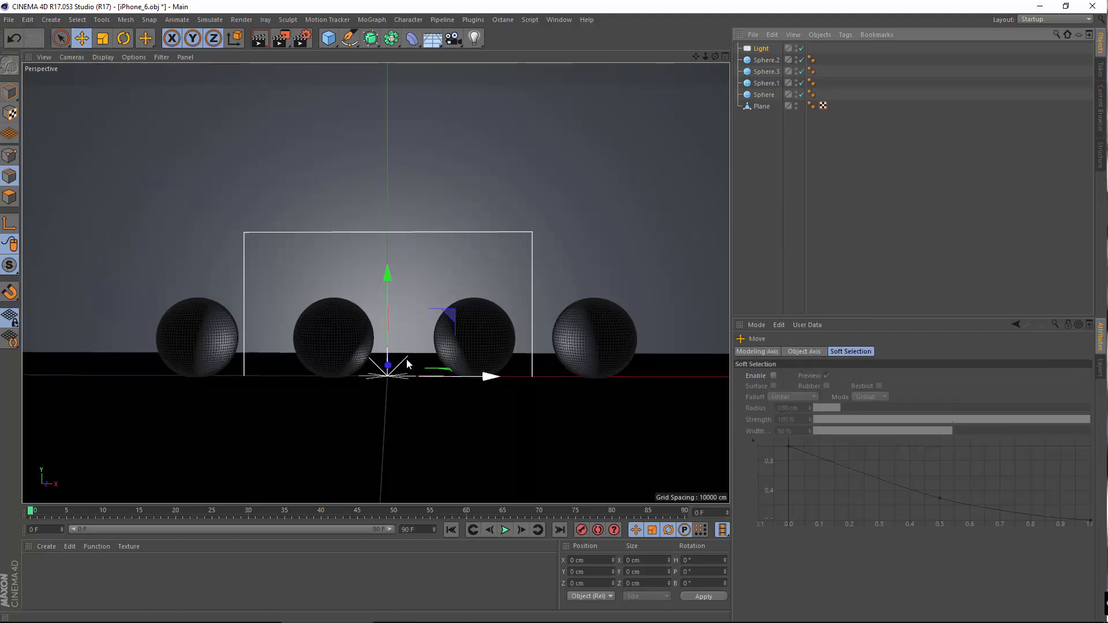
drag(388, 368, 318, 449)
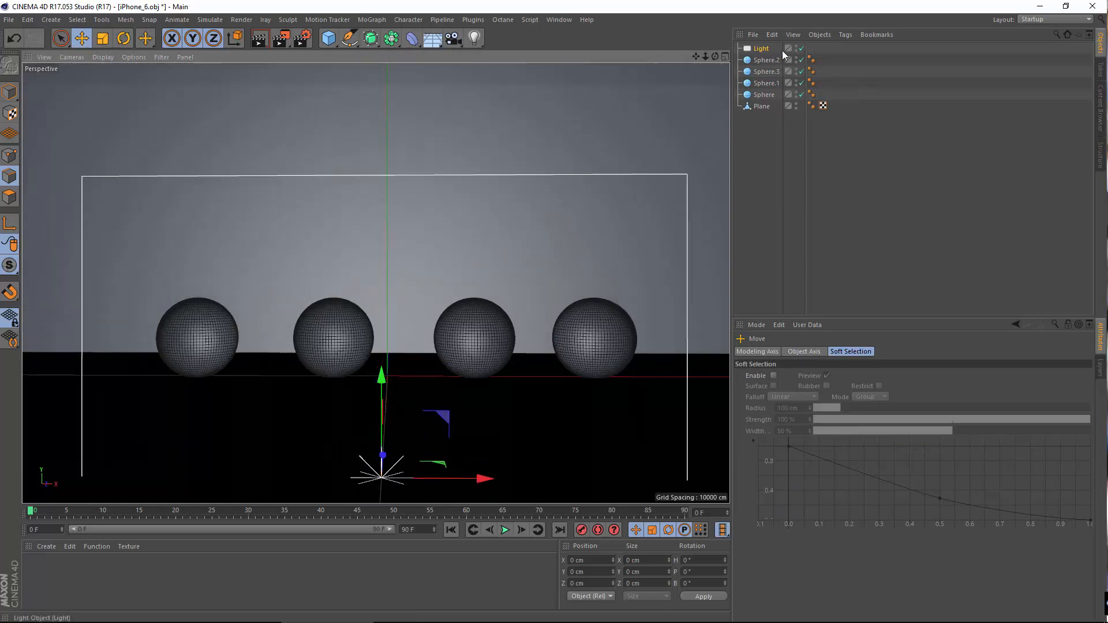
Attach a VrayLight tag to the area light and show the tag's common settings.
right_click(759, 52)
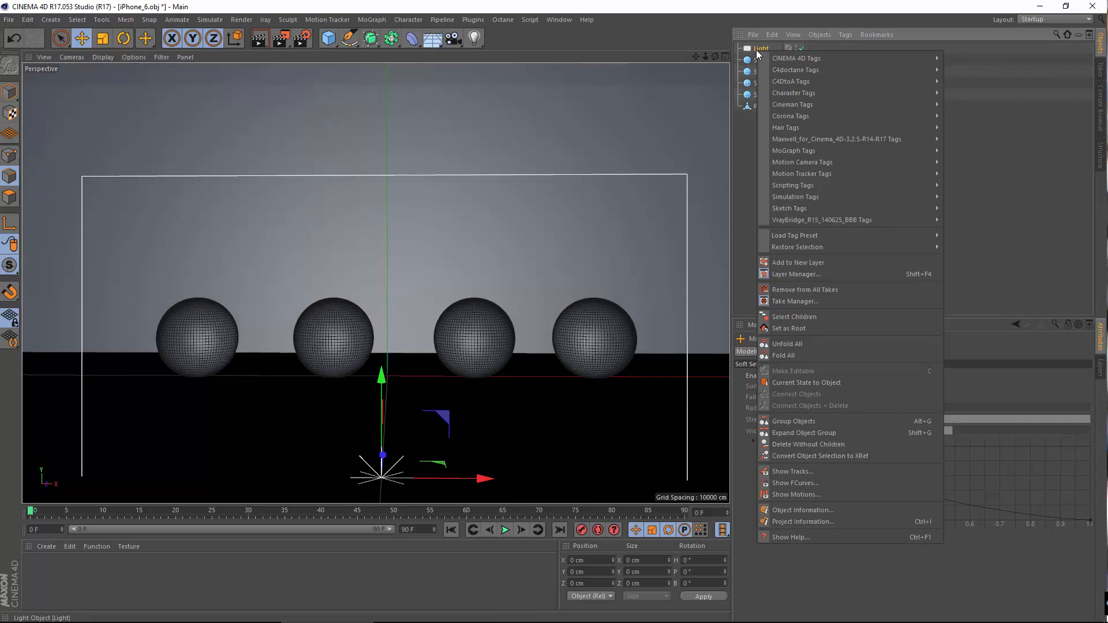
click(757, 51)
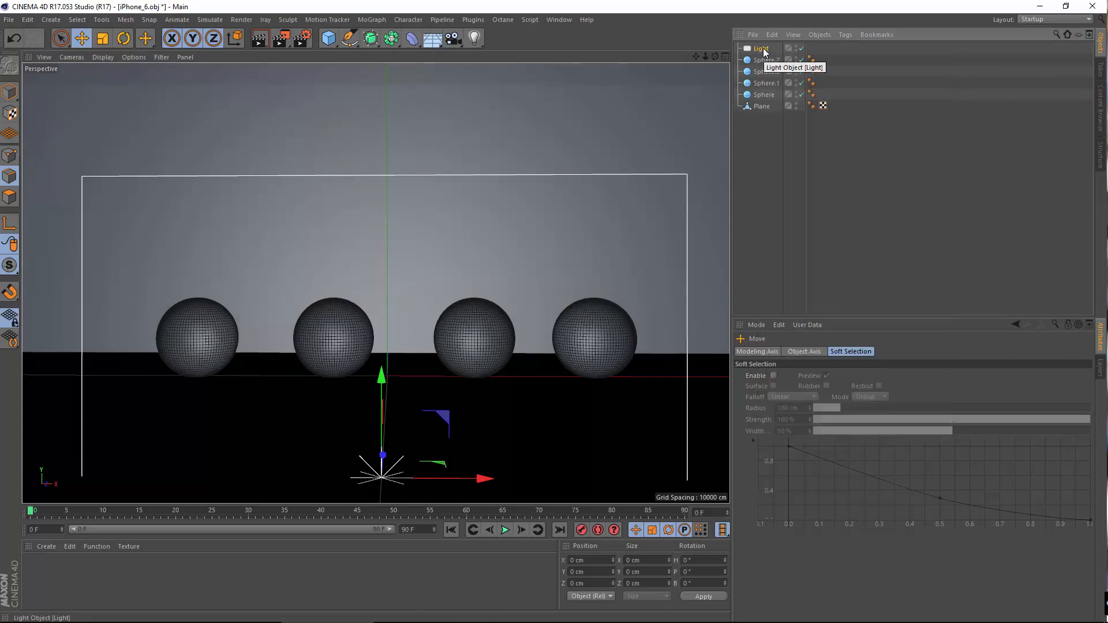
right_click(765, 52)
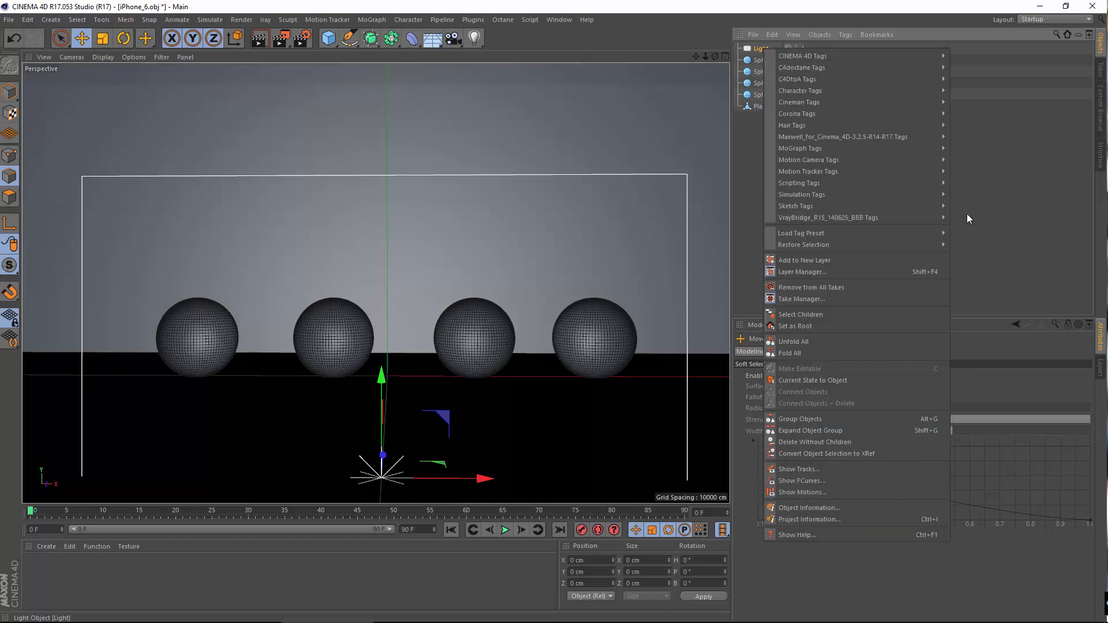
mouse_move(891, 220)
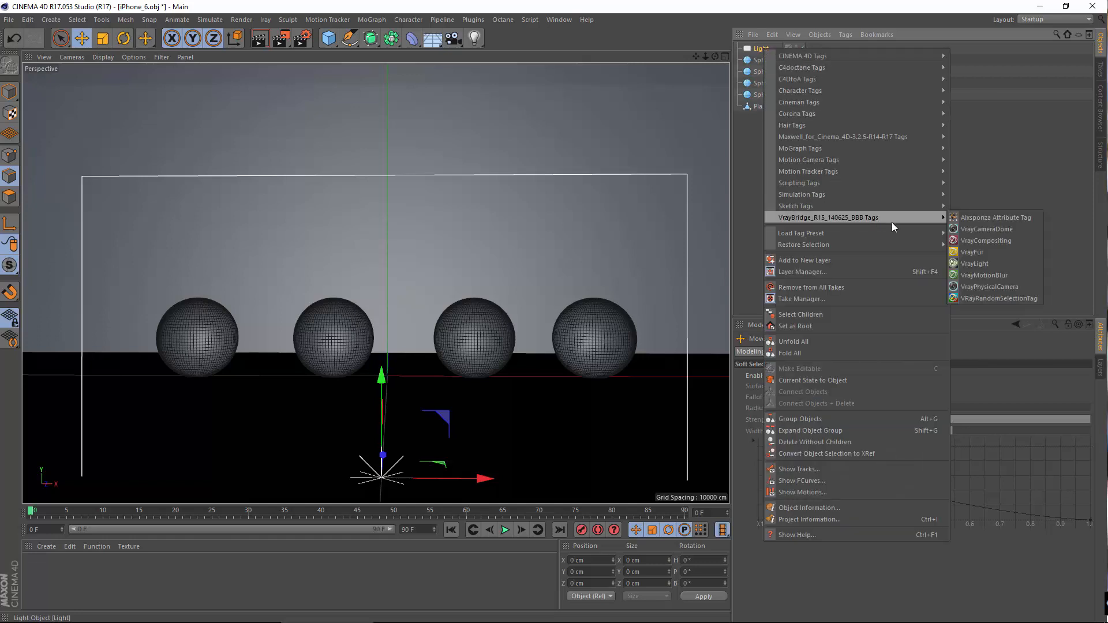
click(981, 263)
click(763, 51)
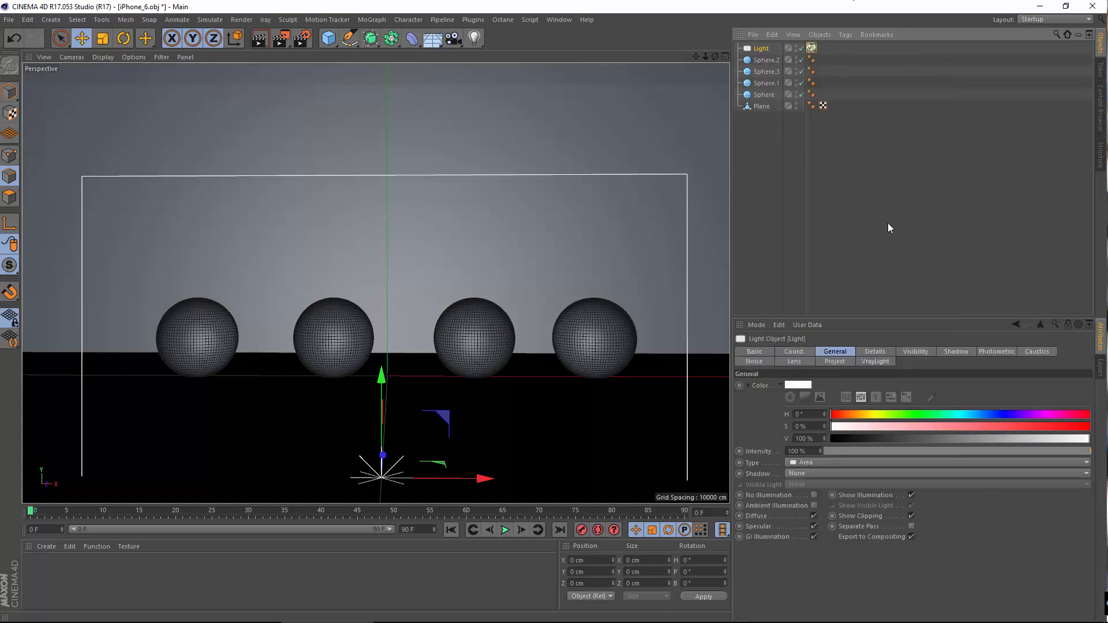
click(778, 213)
click(812, 48)
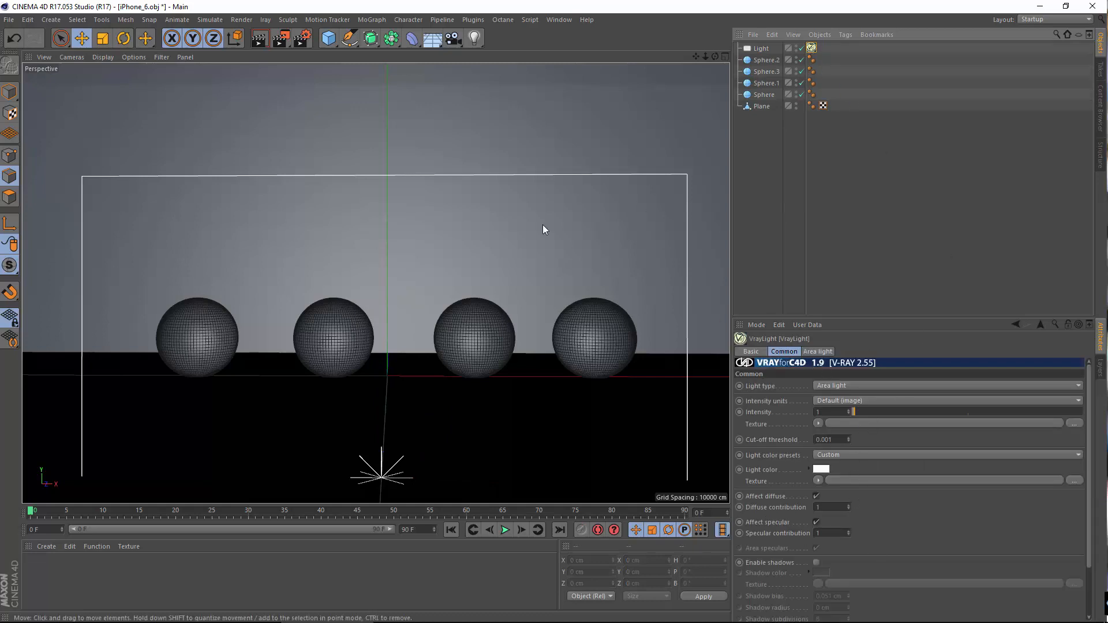
Add a standard camera that takes over the current front view of the spheres.
click(760, 49)
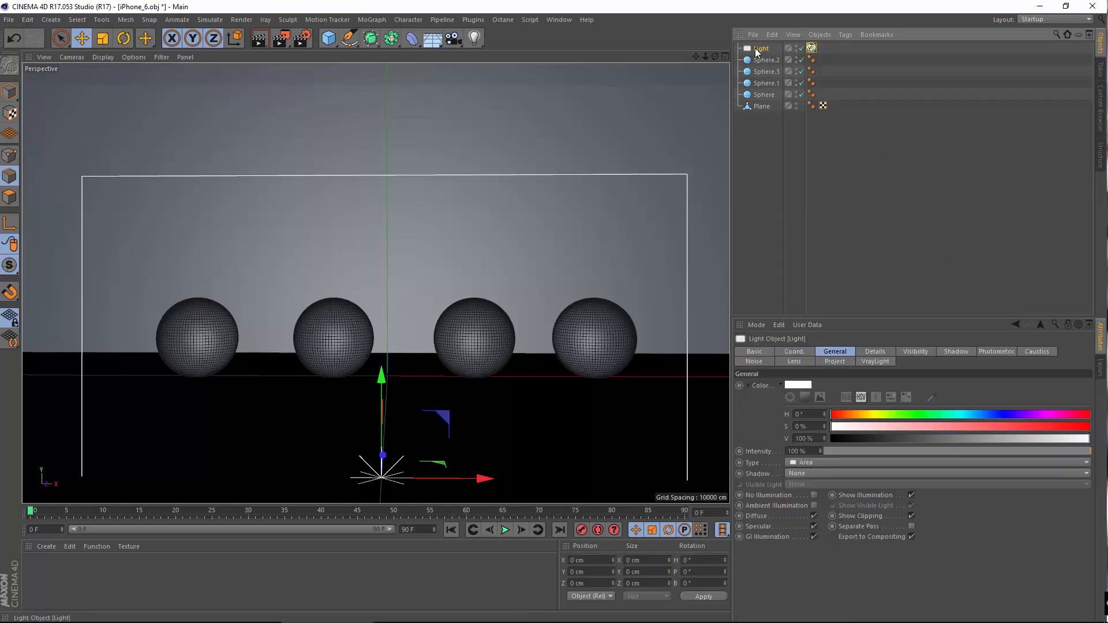
click(50, 20)
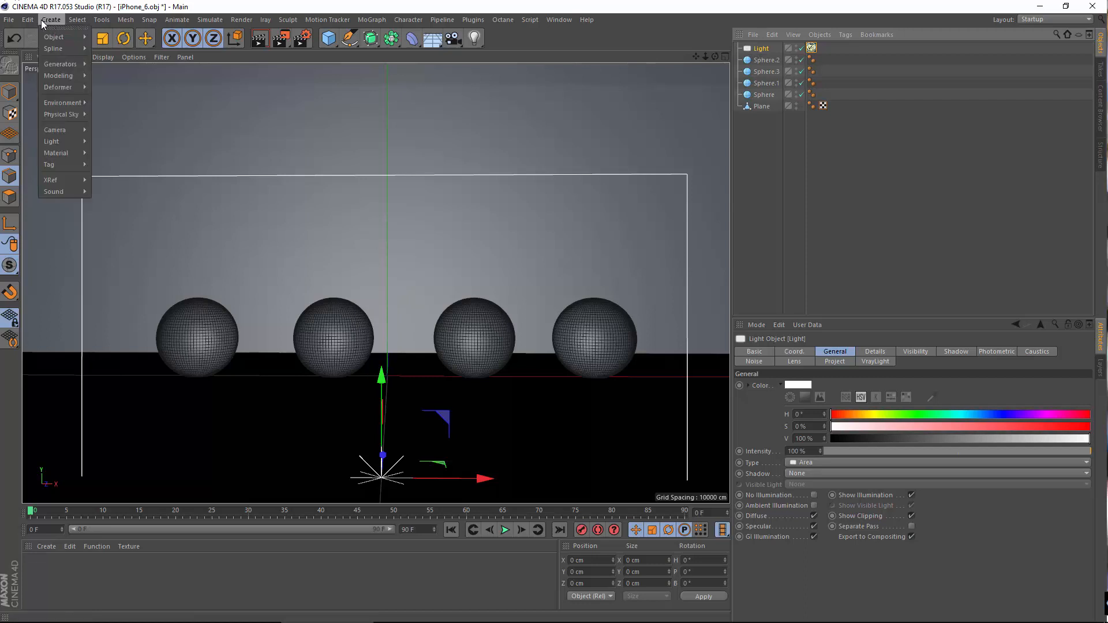
mouse_move(55, 129)
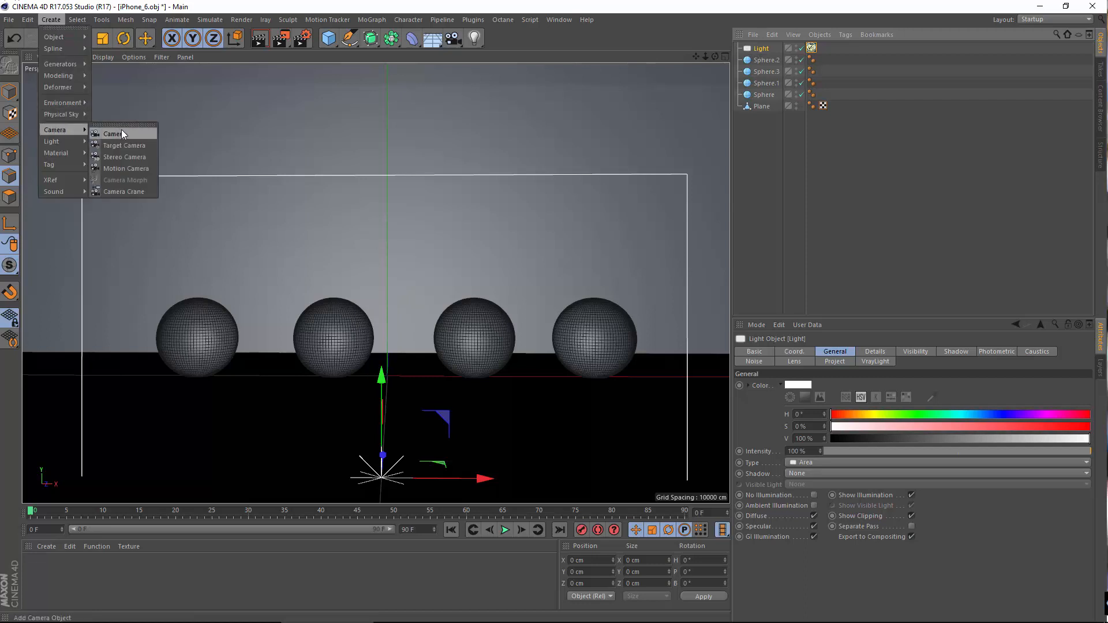
mouse_move(81, 142)
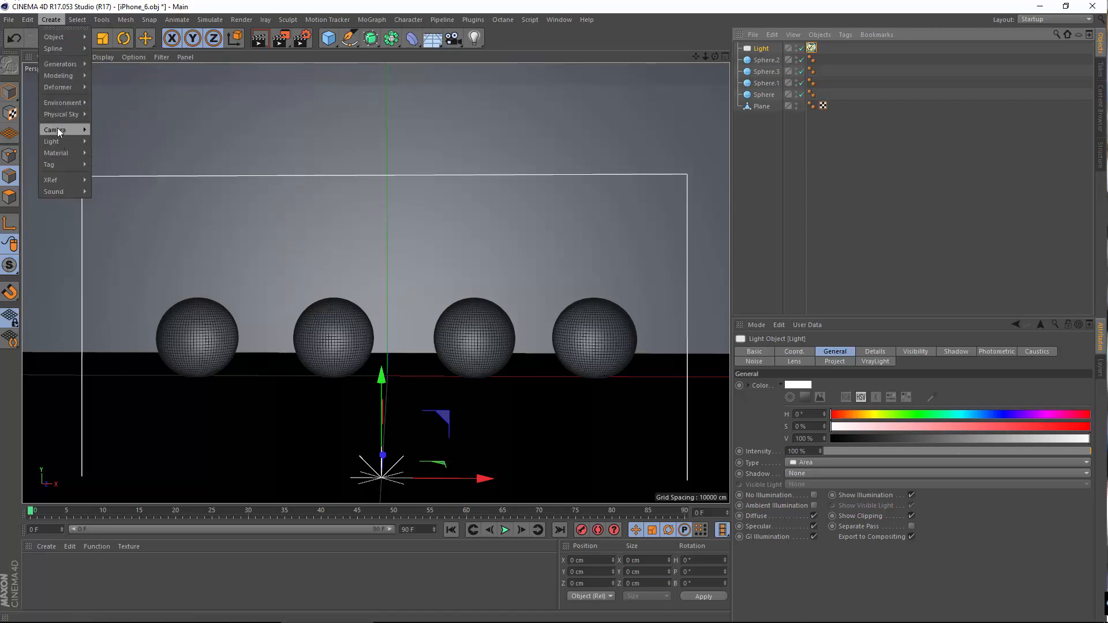
click(111, 136)
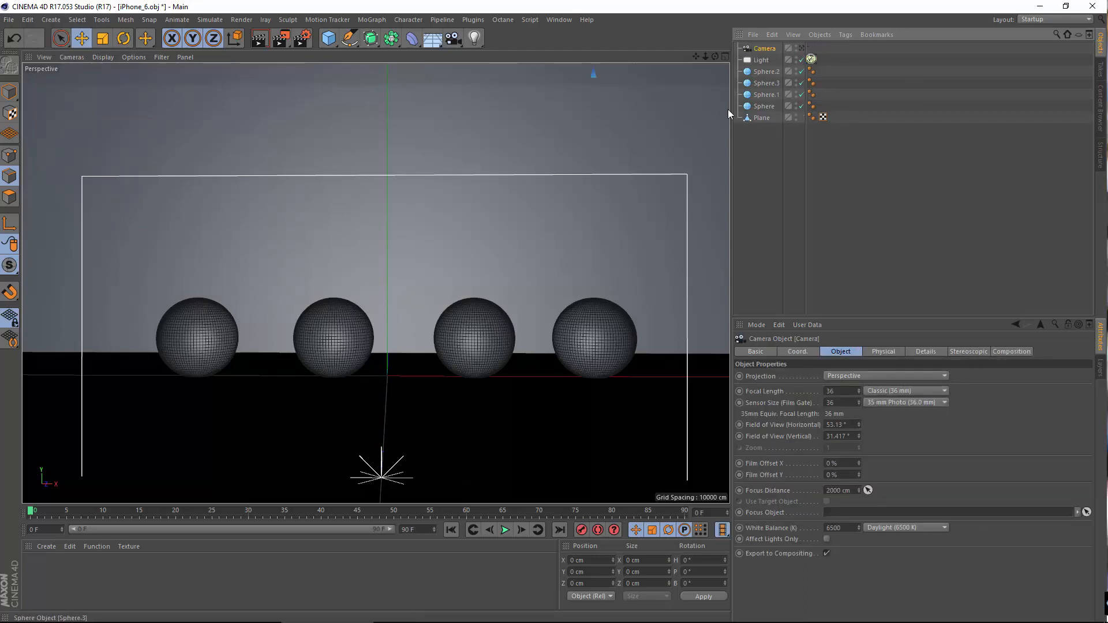
Inspect the camera's placement from outside the set, look through it to check the framing, and return to the free view.
scroll(453, 282, down, 6)
alt+drag(412, 368, 433, 325)
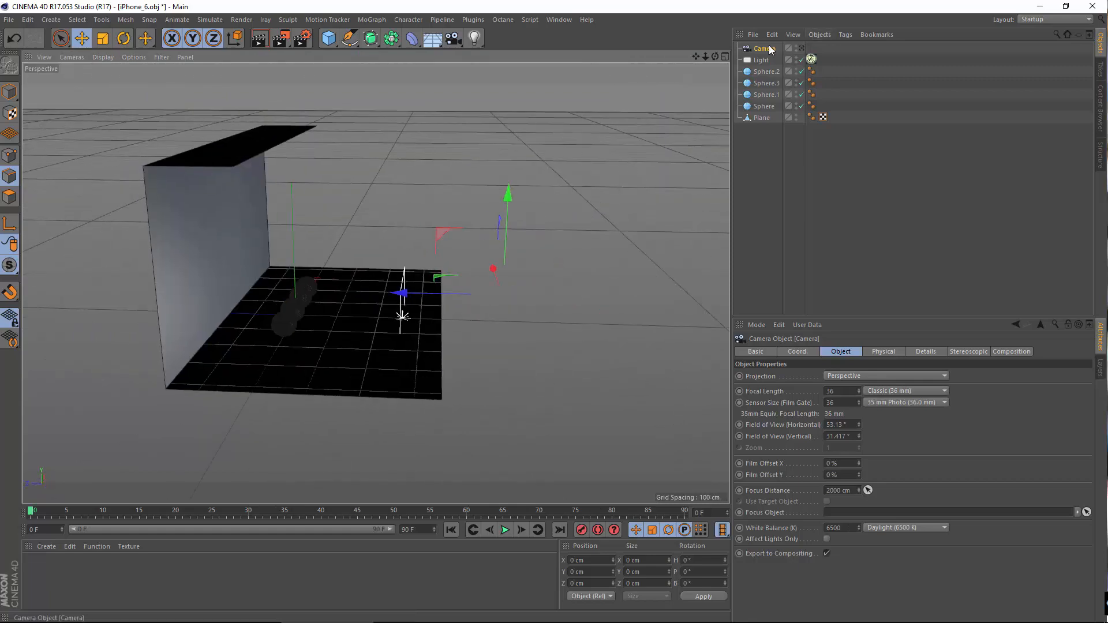
alt+drag(285, 290, 206, 292)
scroll(128, 239, up, 2)
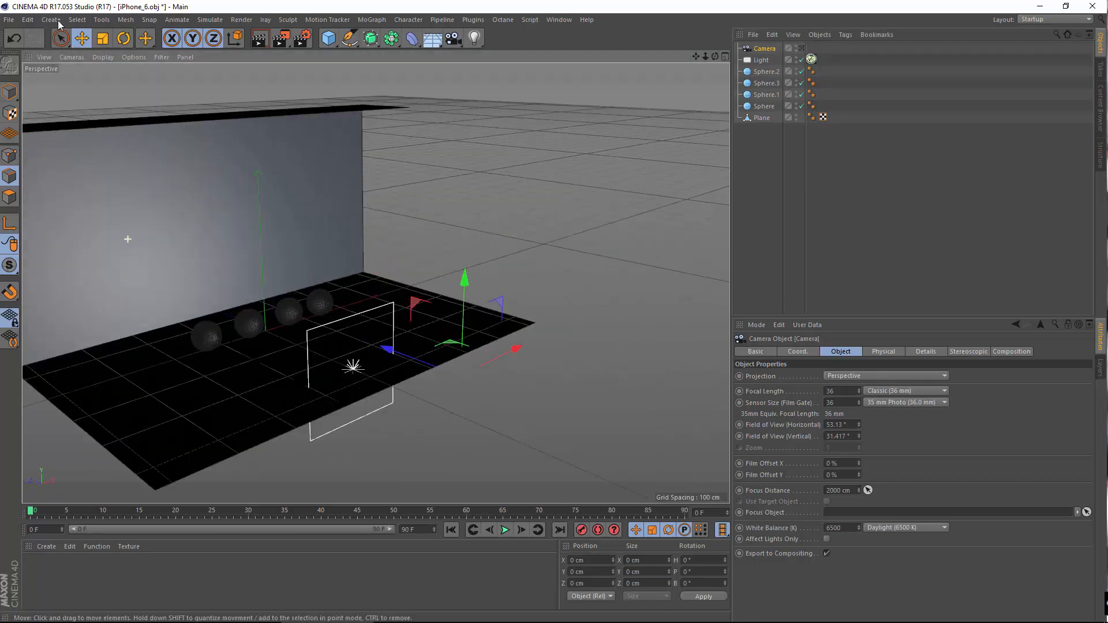
click(102, 57)
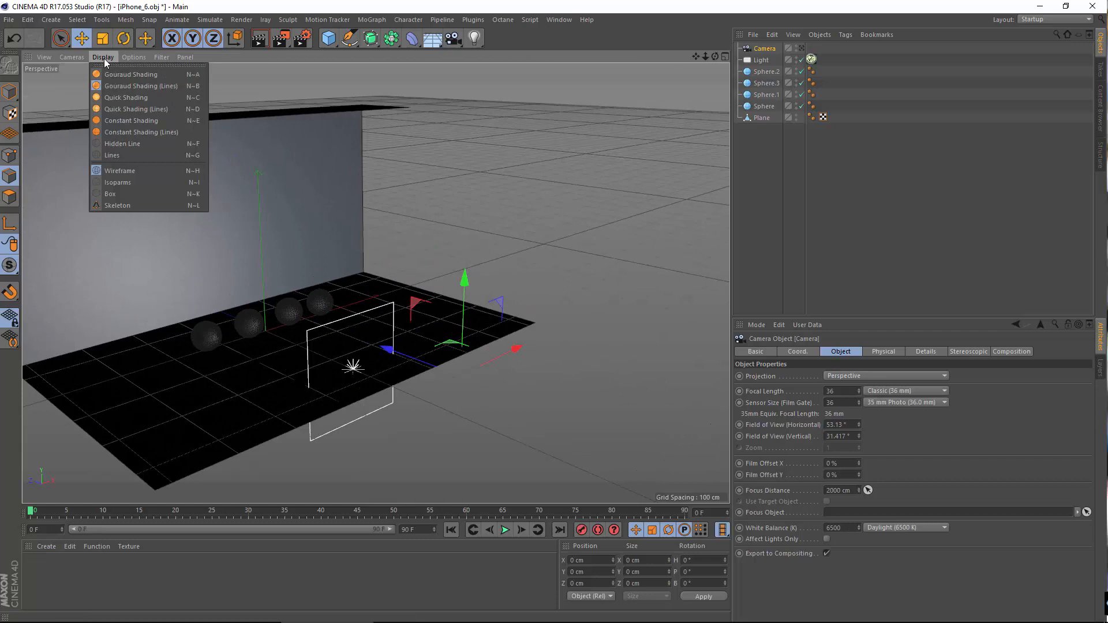
mouse_move(136, 57)
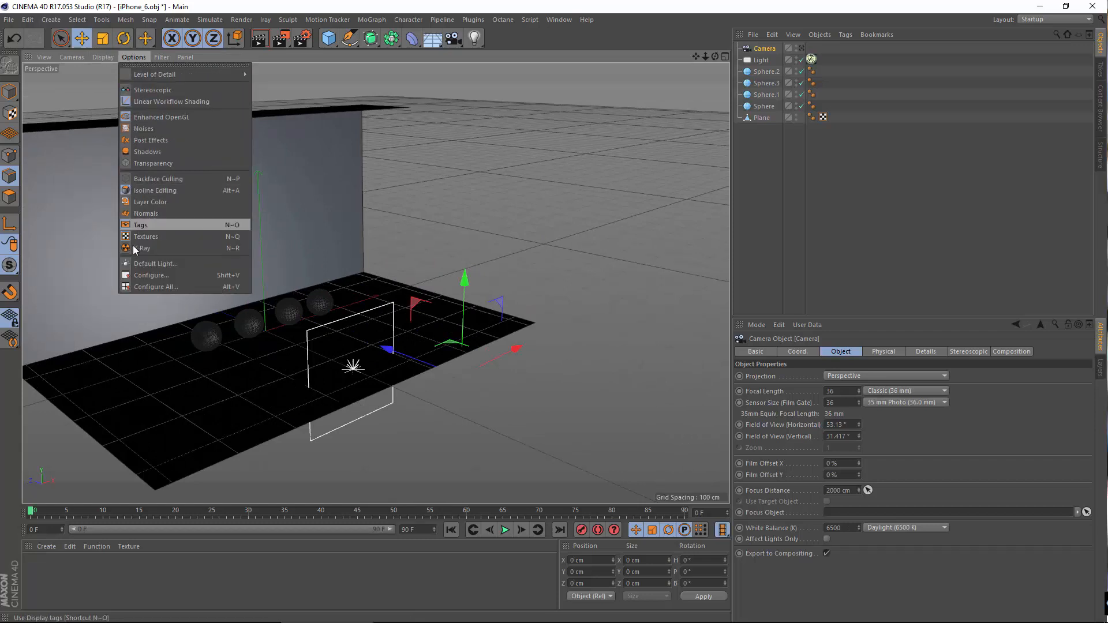
click(326, 2)
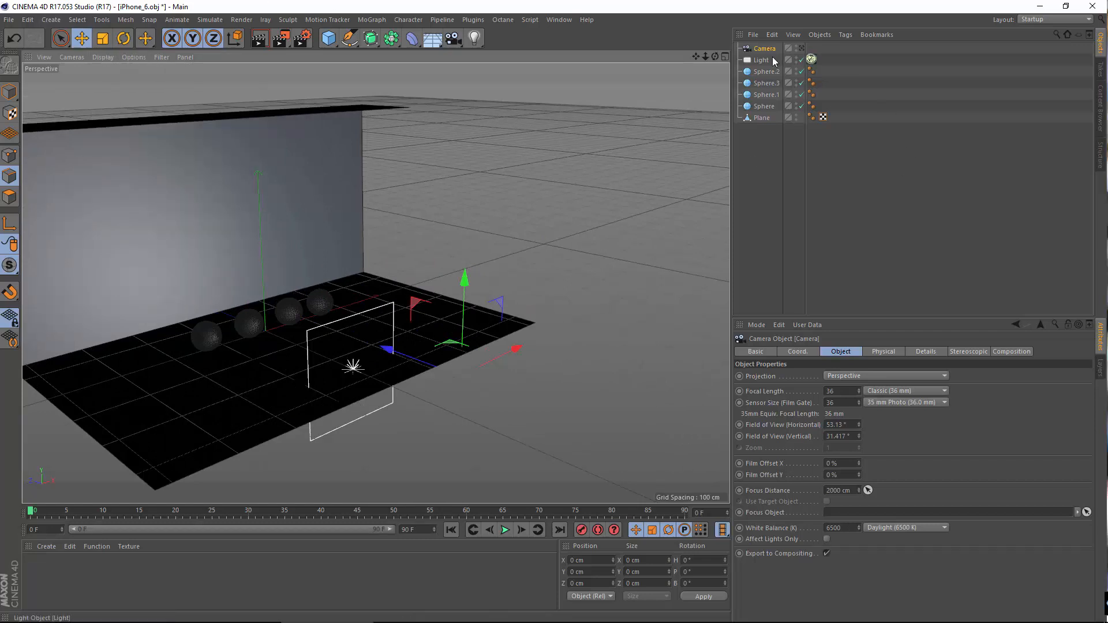
click(802, 48)
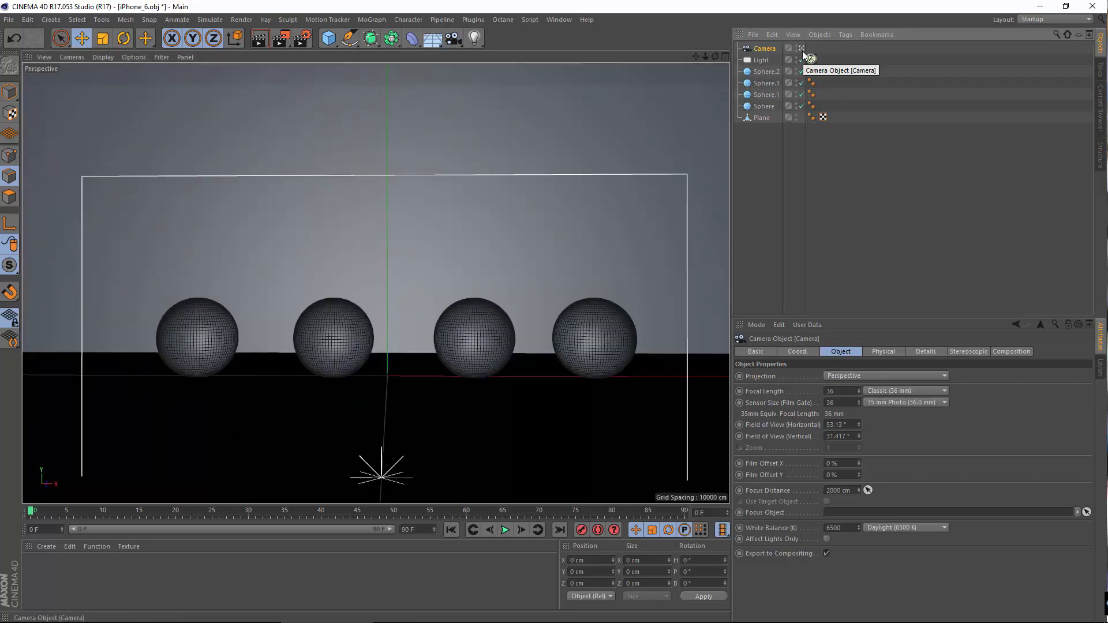
click(802, 48)
Move the area light away from the spheres along its Z axis, past the front edge of the floor.
alt+drag(272, 410, 314, 410)
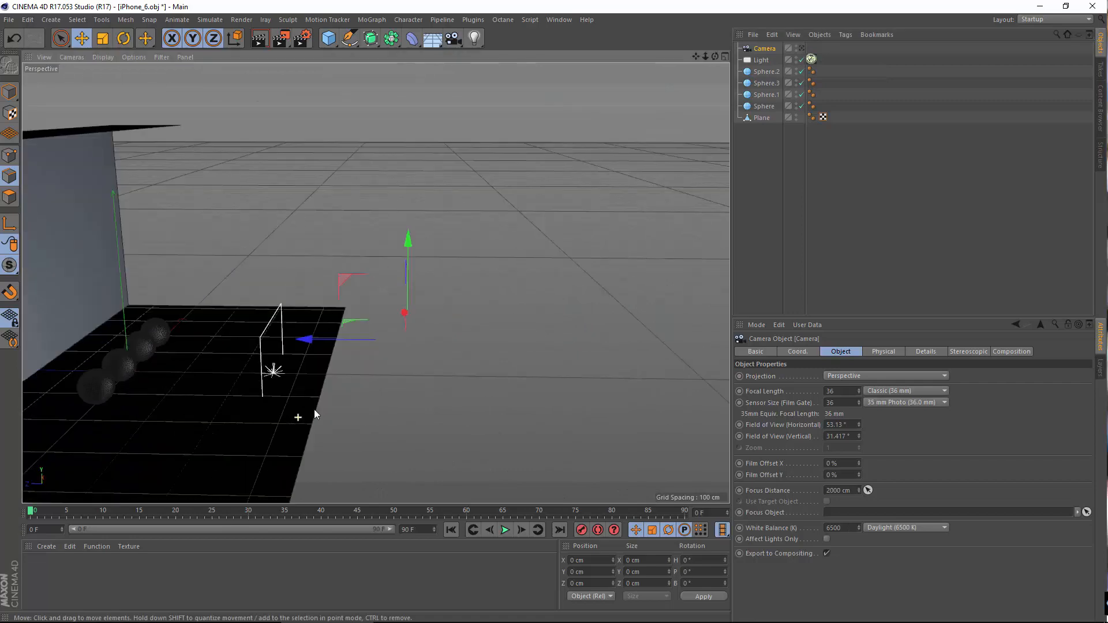
alt+middle_drag(314, 410, 569, 336)
alt+drag(569, 336, 473, 346)
alt+middle_drag(472, 347, 343, 391)
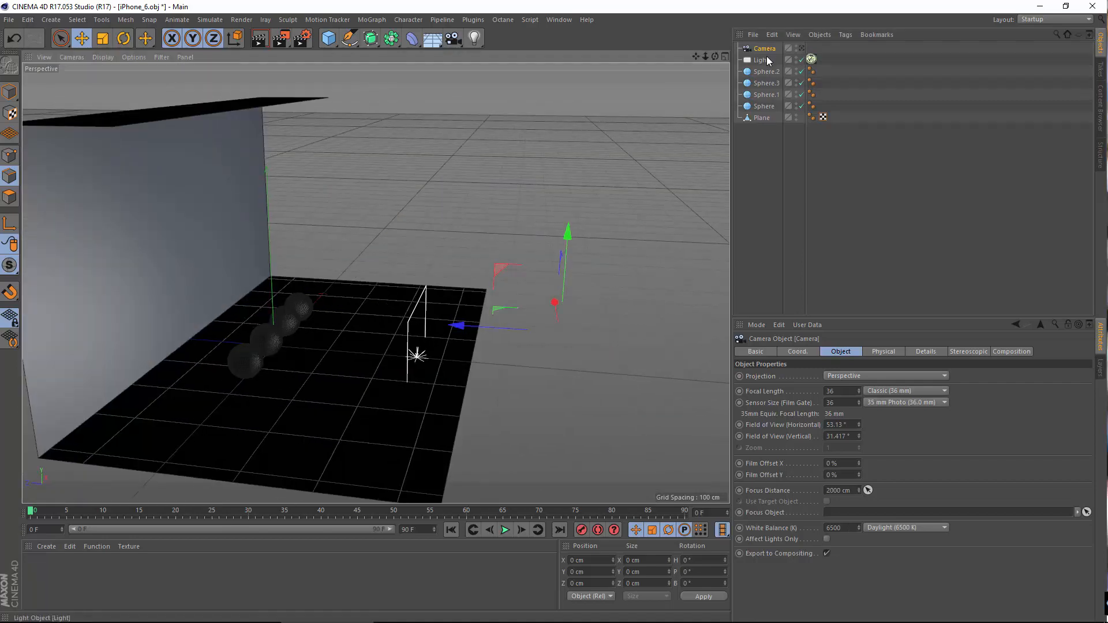
click(762, 59)
drag(367, 358, 510, 362)
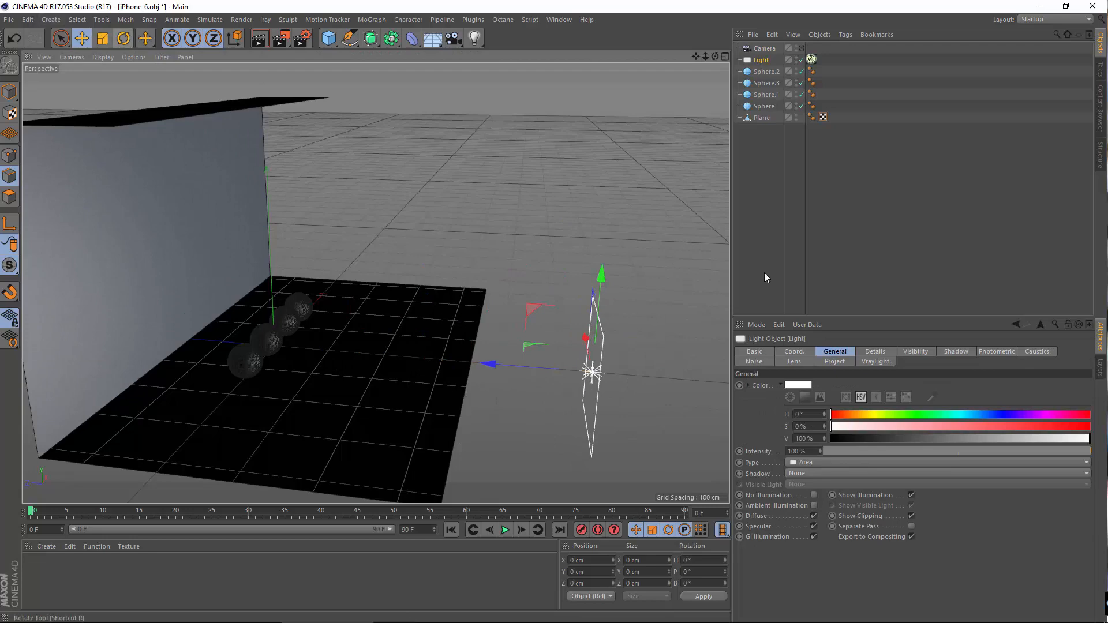
alt+drag(561, 237, 491, 255)
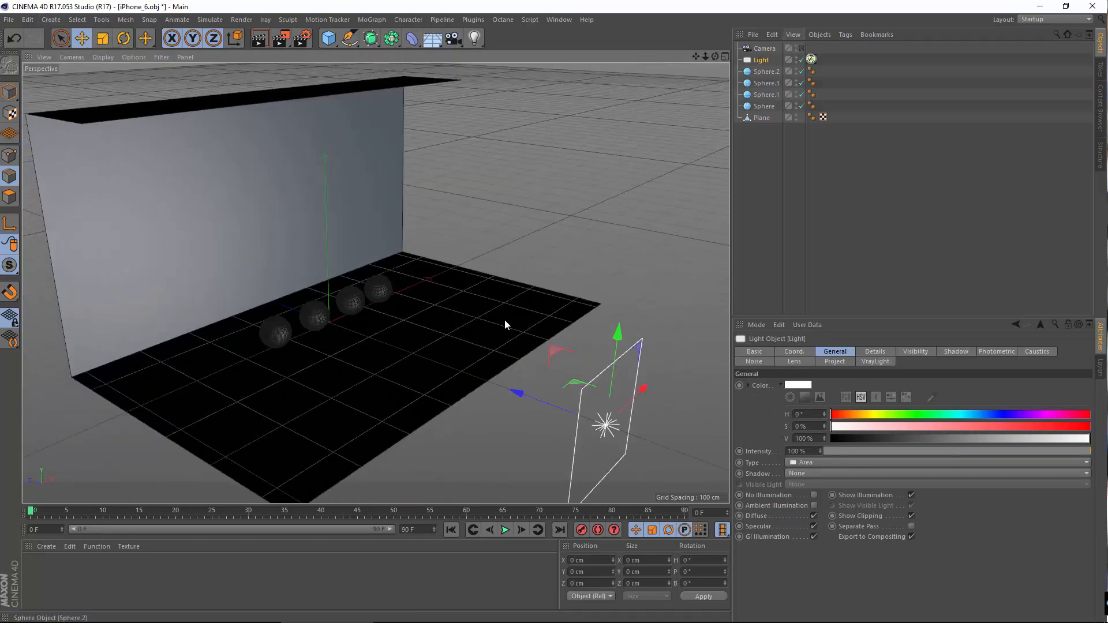
Raise the area light along its Y axis until it sits high above the set's ceiling.
alt+middle_drag(449, 309, 411, 277)
drag(556, 147, 572, 23)
alt+middle_drag(609, 274, 541, 426)
scroll(541, 427, down, 3)
alt+drag(445, 277, 487, 263)
alt+middle_drag(487, 263, 465, 323)
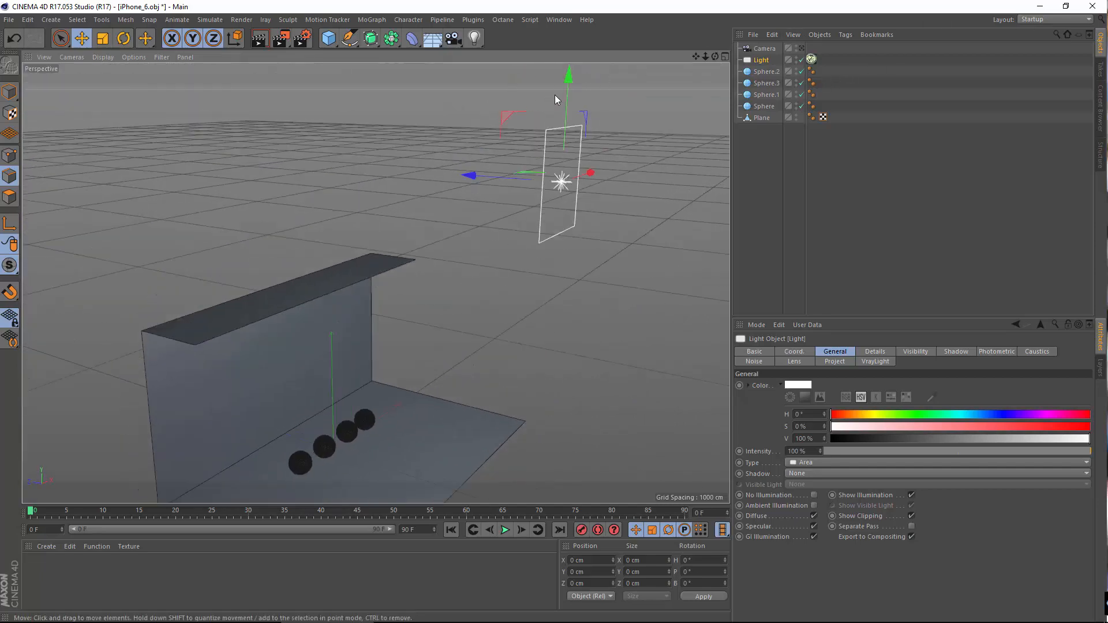
drag(570, 87, 570, 39)
alt+middle_drag(452, 212, 399, 216)
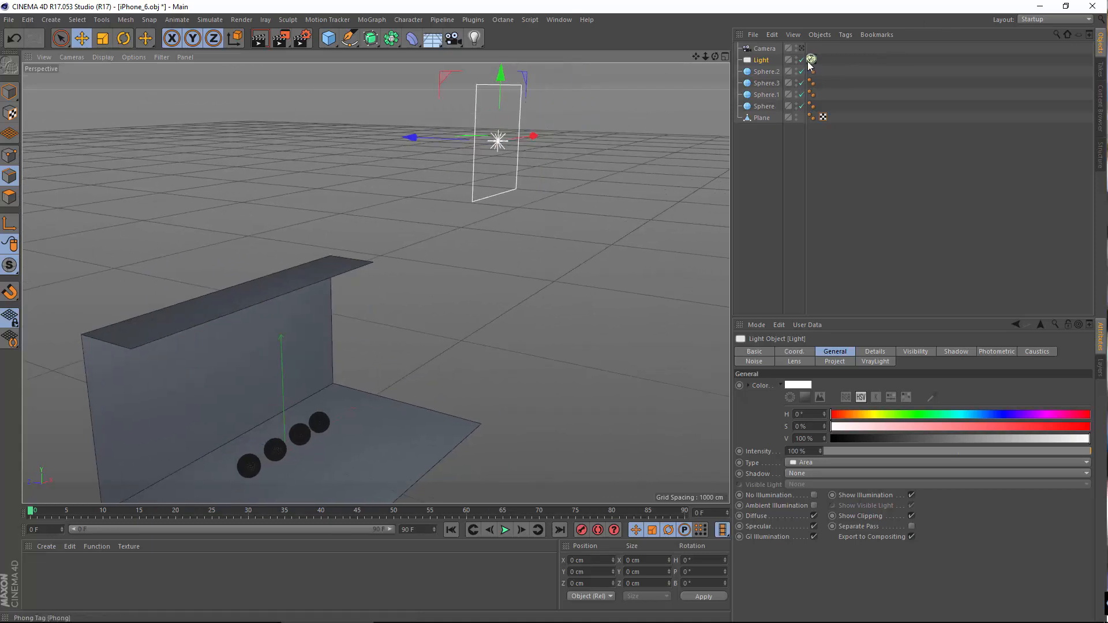
Open the area light settings of the light's VrayLight tag.
click(811, 59)
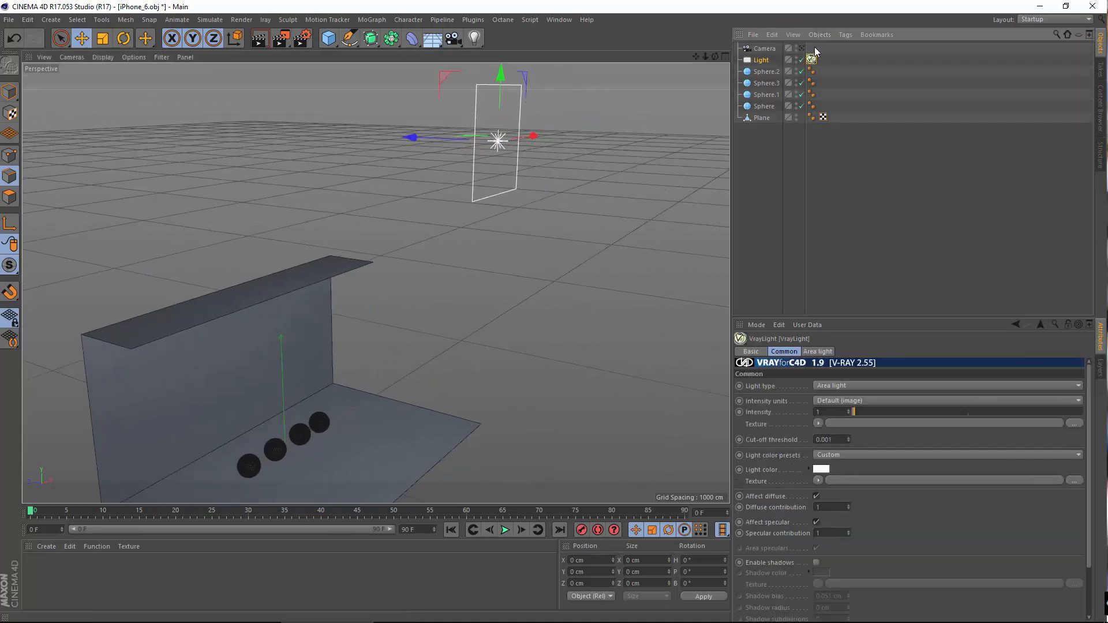
click(825, 352)
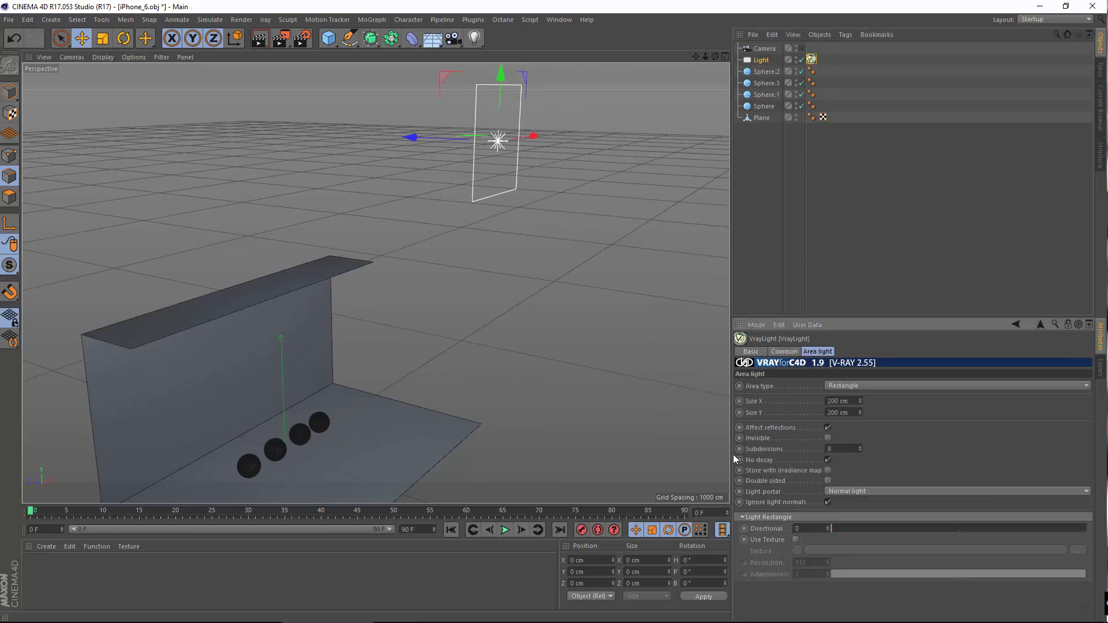
click(752, 386)
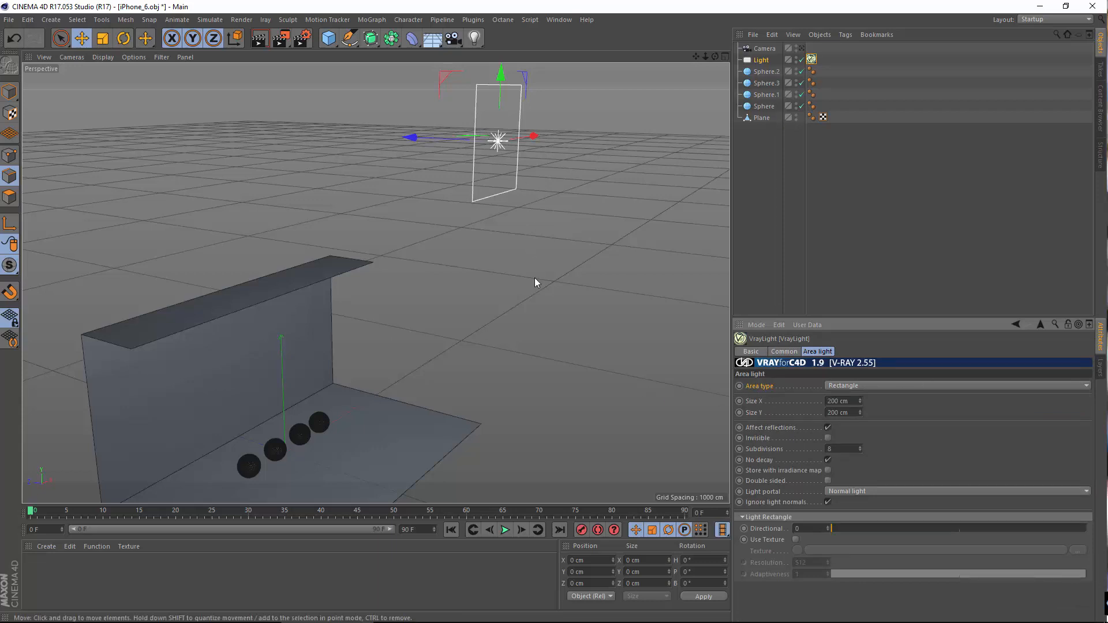
Set the VrayLight's area type to Sphere and render the active view to see the light's shape.
alt+middle_drag(534, 278, 522, 312)
click(870, 389)
click(860, 411)
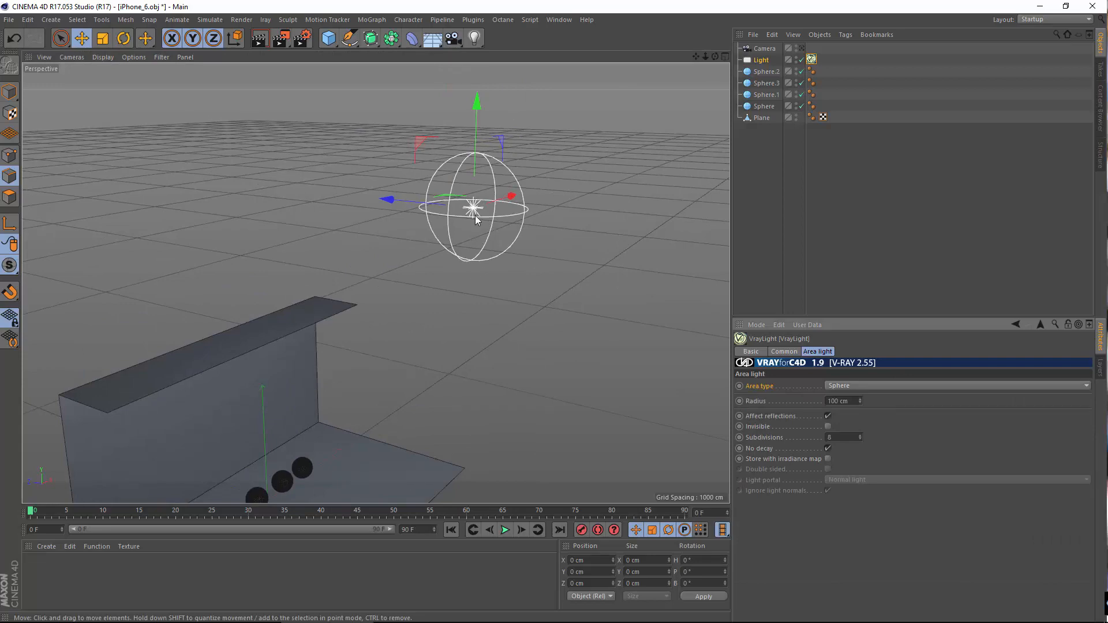
click(302, 38)
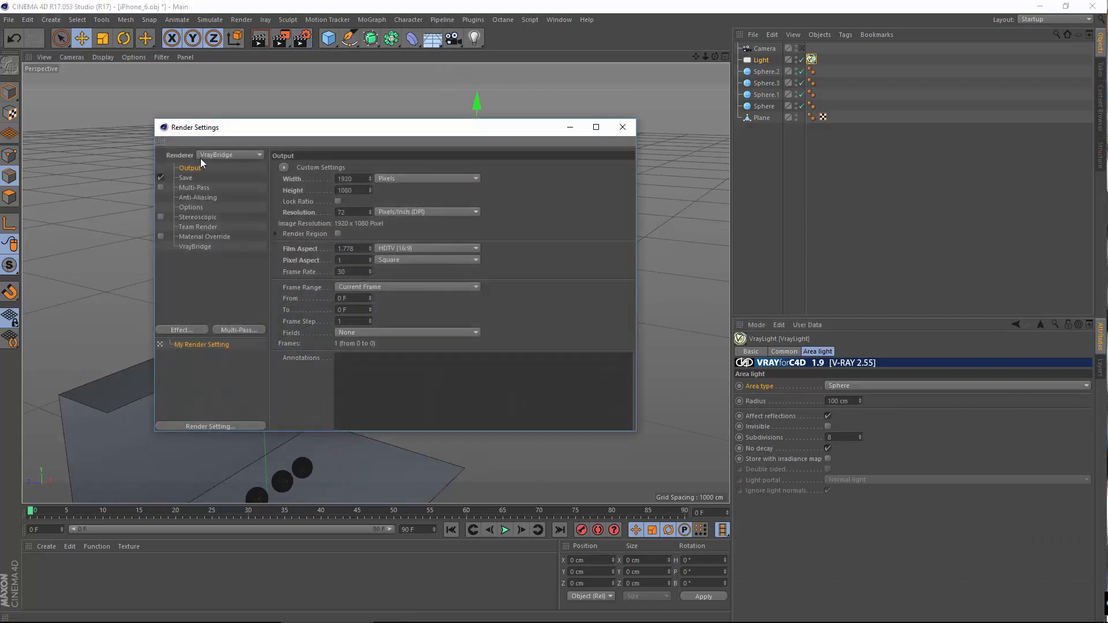
click(622, 126)
click(260, 38)
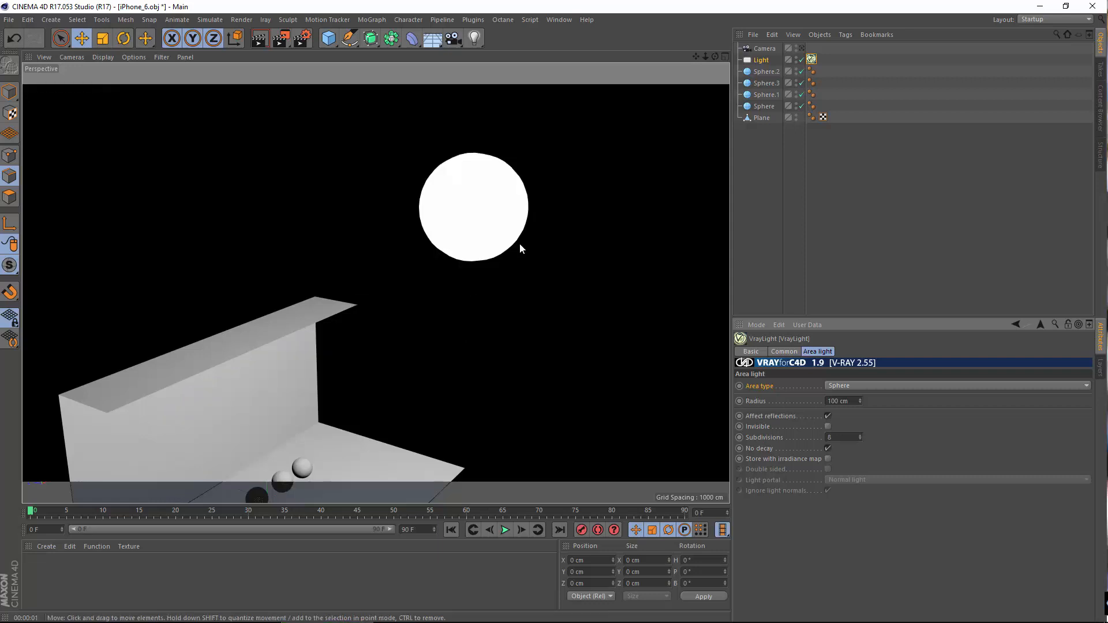
Change the VrayLight's area type back to Rectangle and render the active view.
click(865, 387)
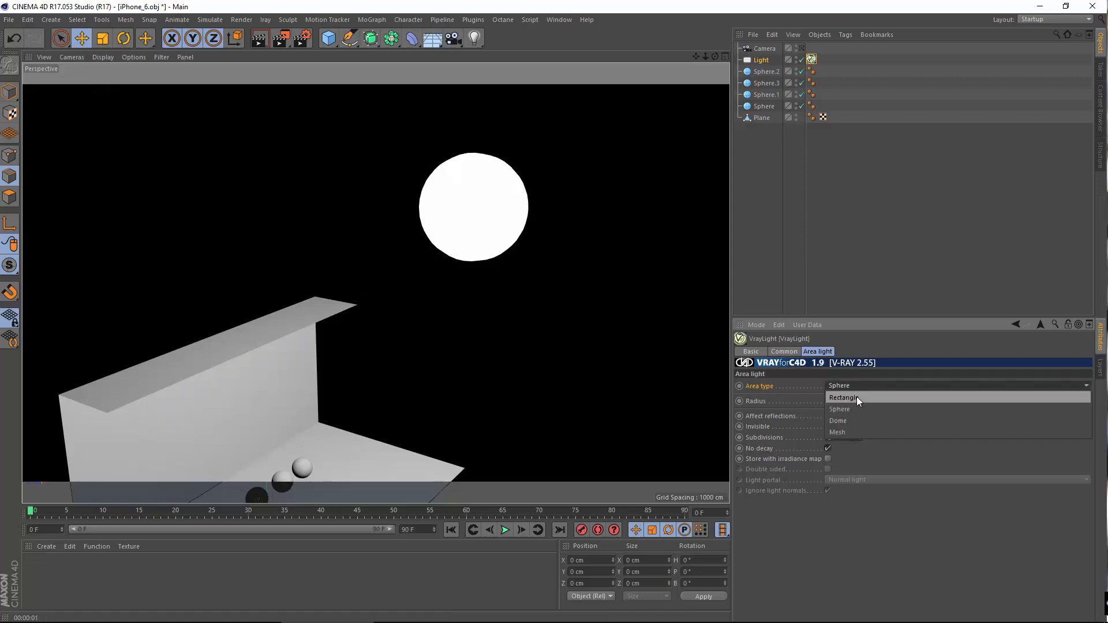
click(856, 396)
click(257, 39)
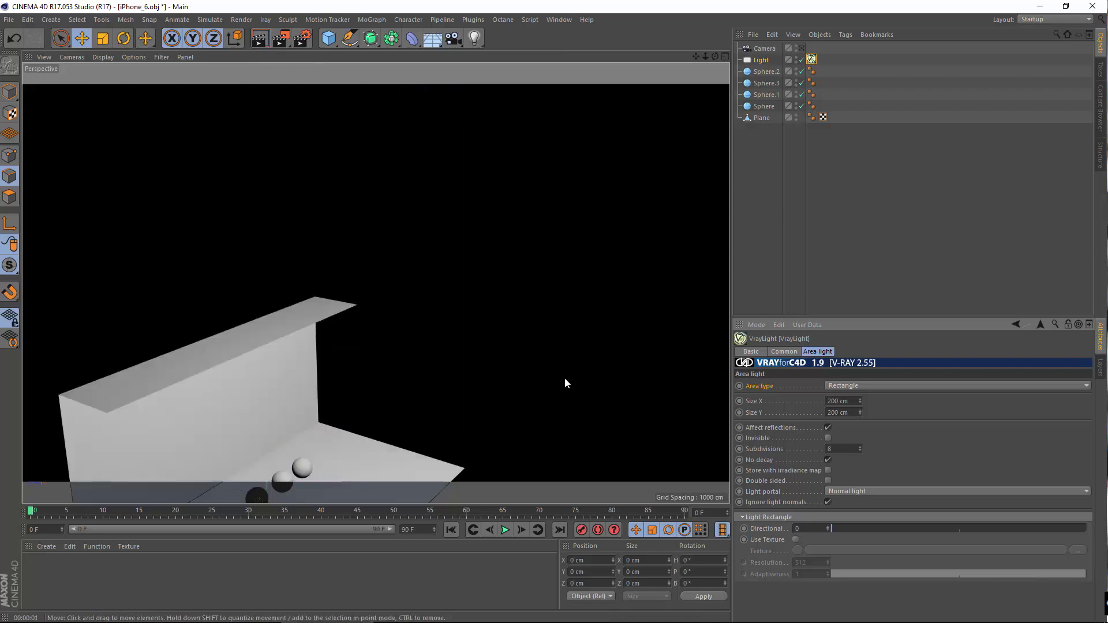
Render the view from the other side of the rectangular light to compare its two faces.
alt+middle_drag(426, 328, 413, 352)
alt+drag(413, 352, 352, 168)
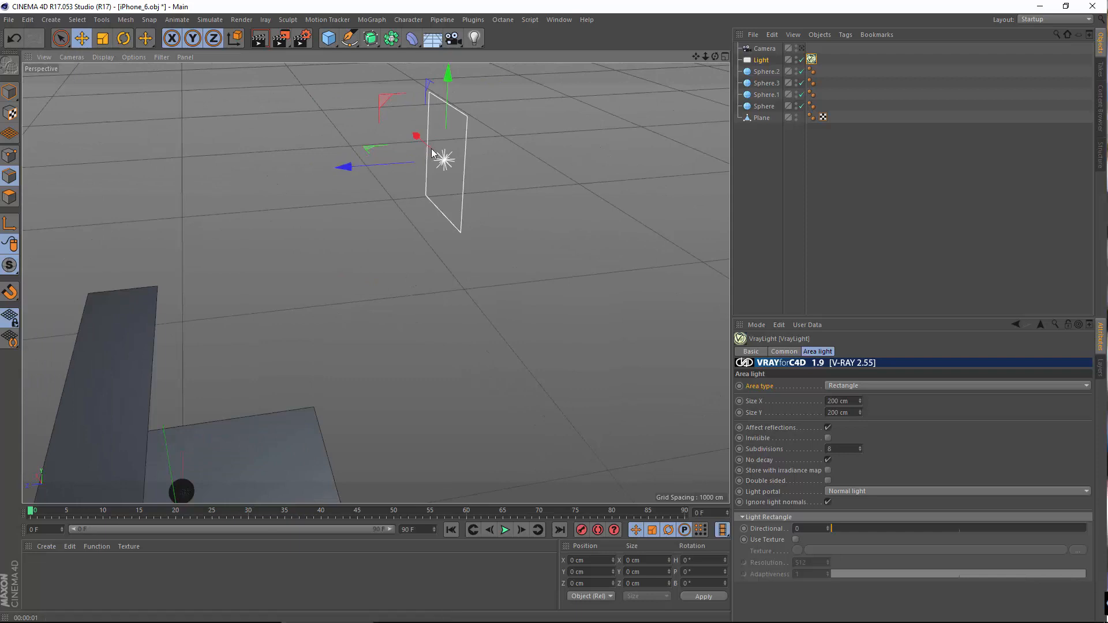
click(260, 38)
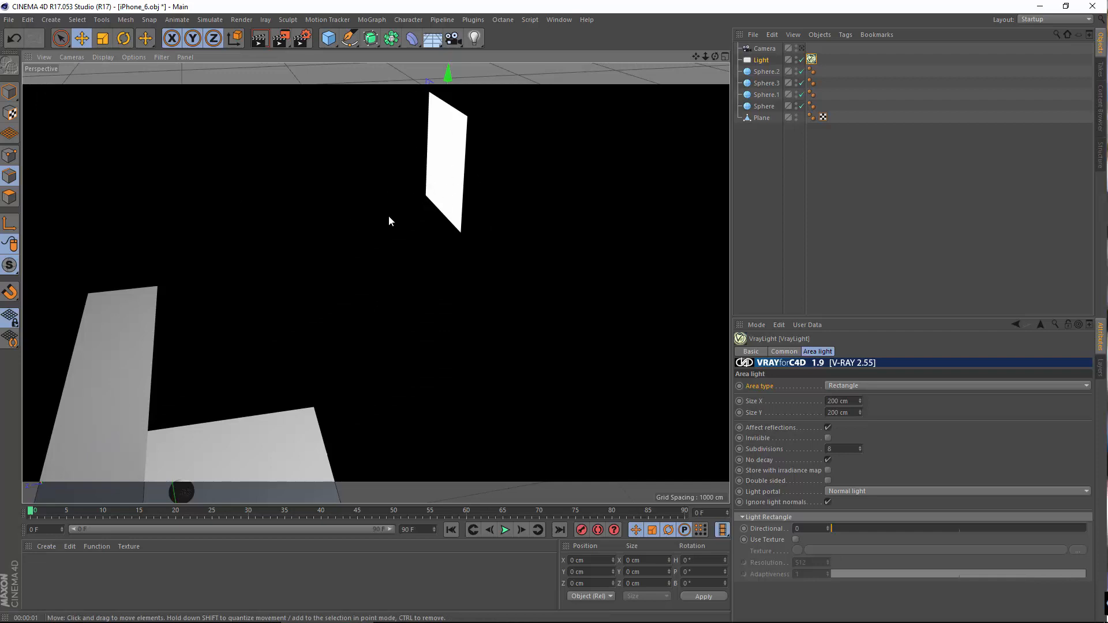
alt+drag(402, 225, 261, 217)
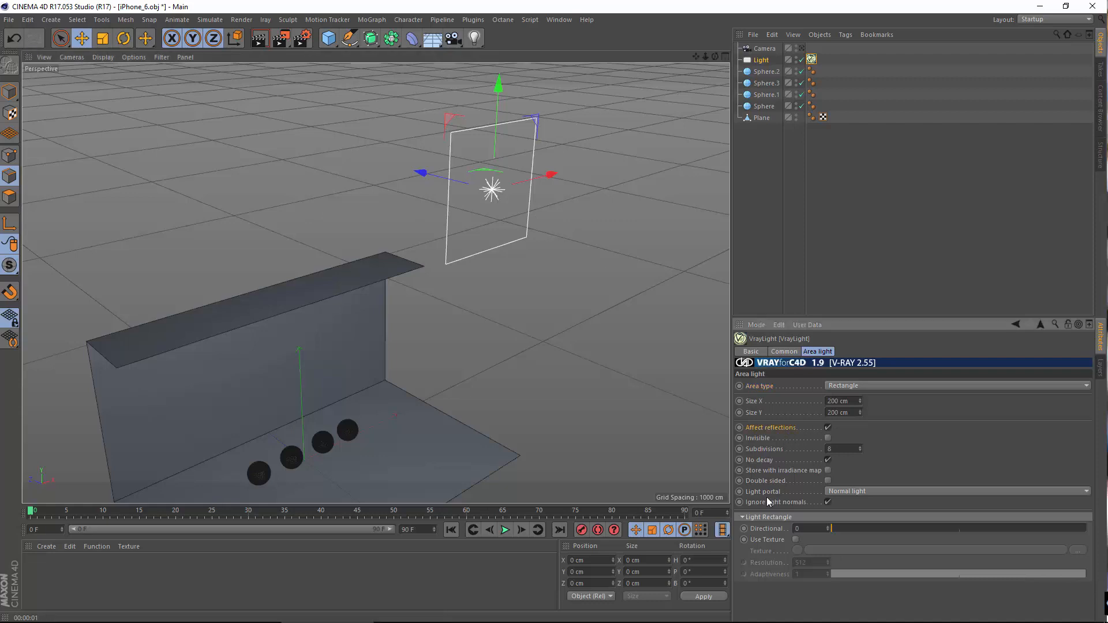
Turn on Double sided for the area light, render the view from behind it, and turn the option off again.
click(827, 480)
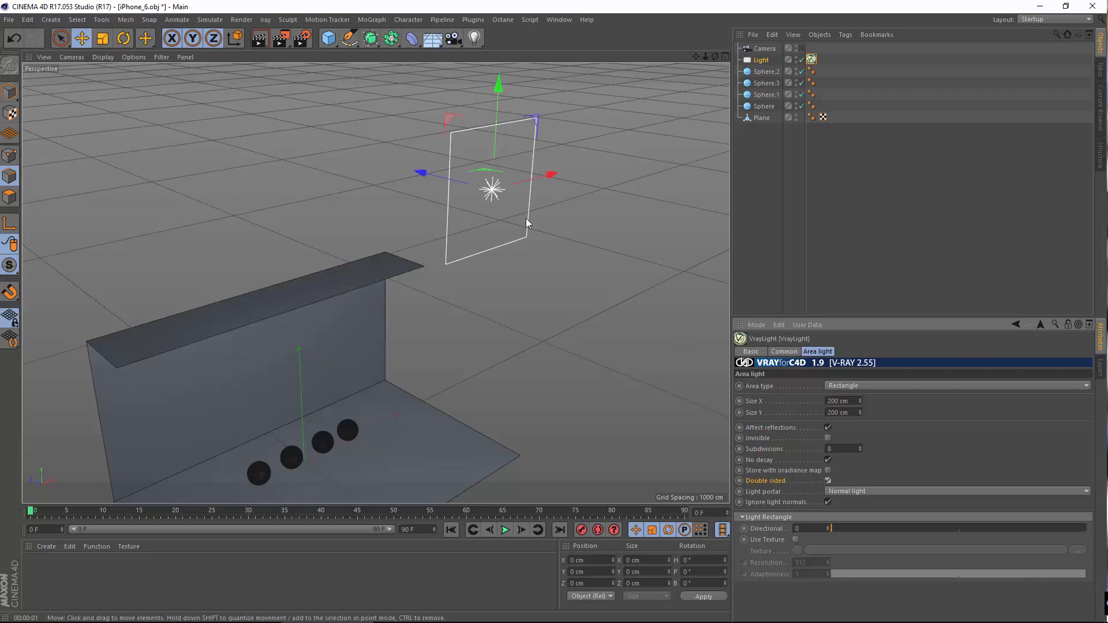
click(259, 39)
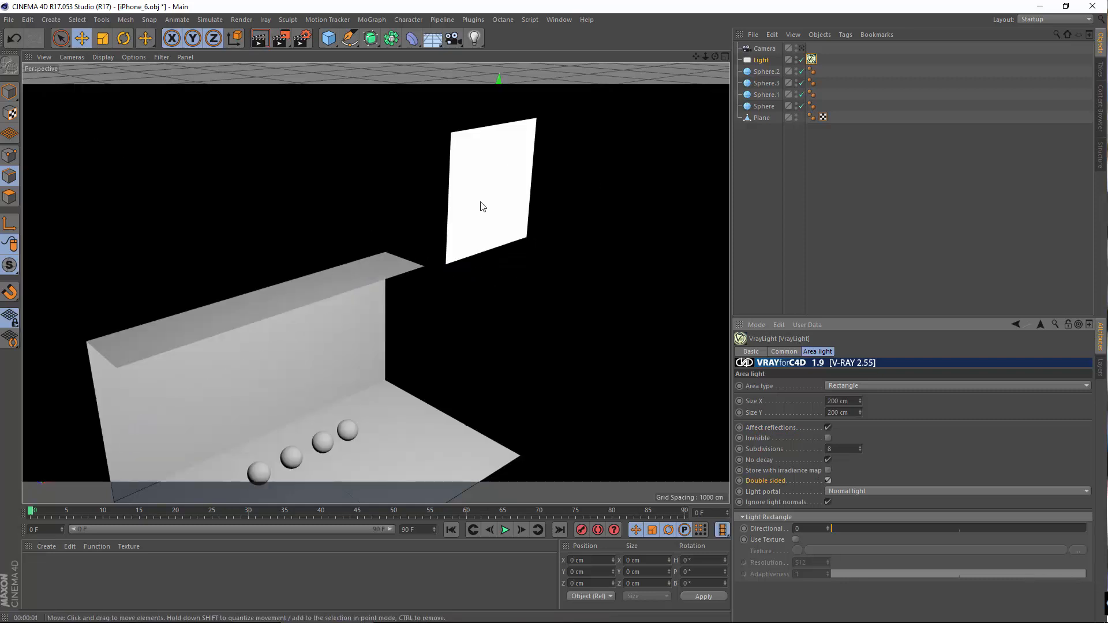
click(828, 480)
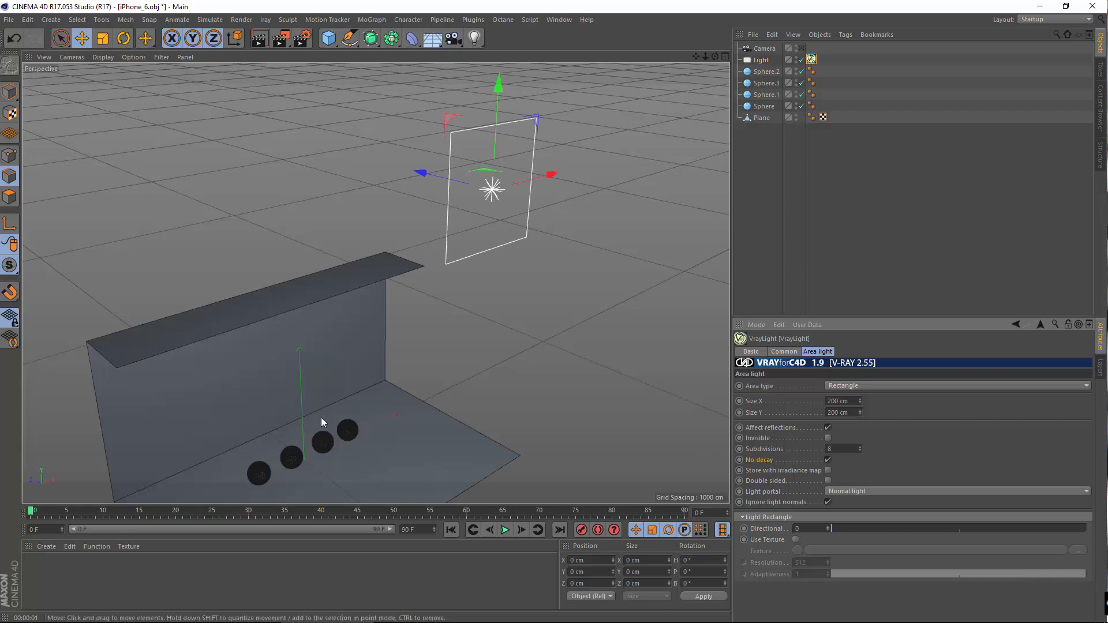
Render the set with No decay enabled on the area light to examine the brightness on the spheres and floor.
alt+middle_drag(313, 345, 298, 356)
click(827, 460)
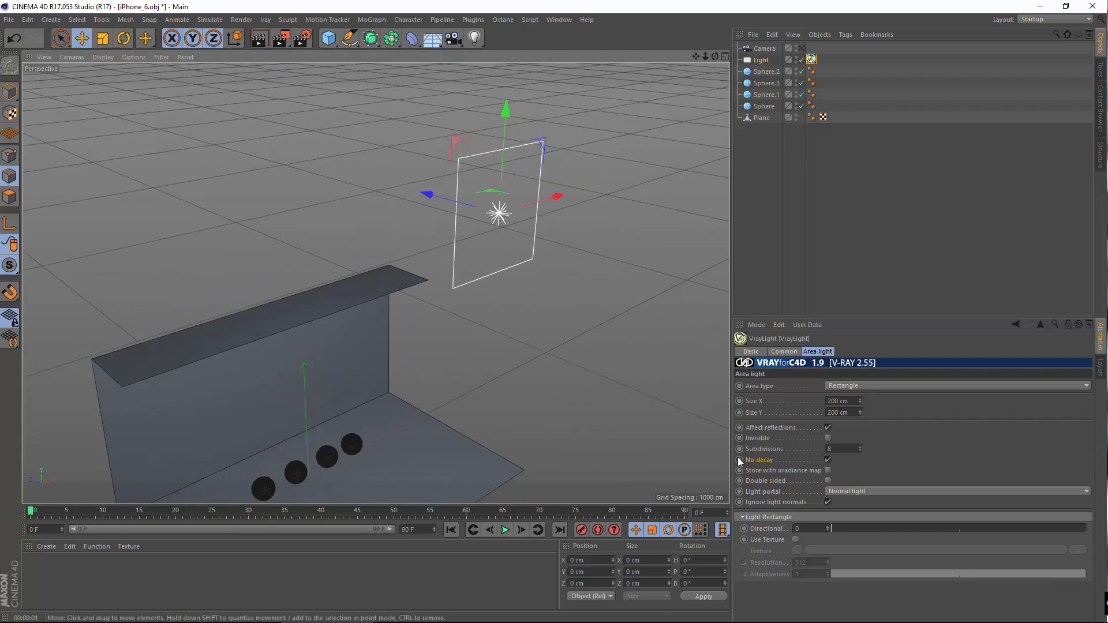
click(269, 38)
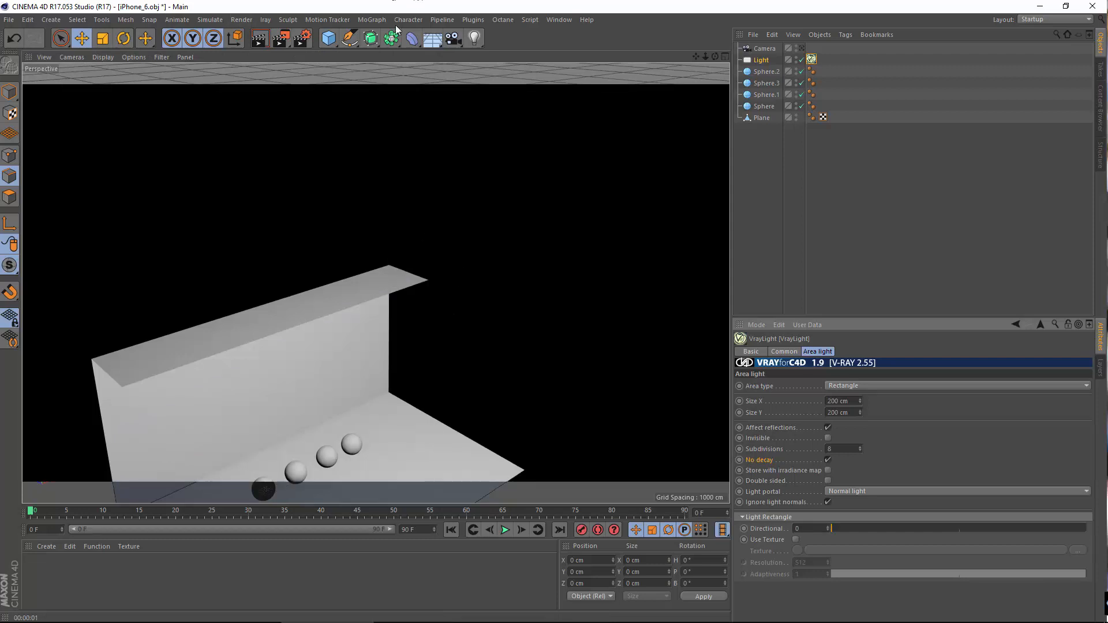
scroll(396, 283, down, 2)
scroll(392, 276, up, 2)
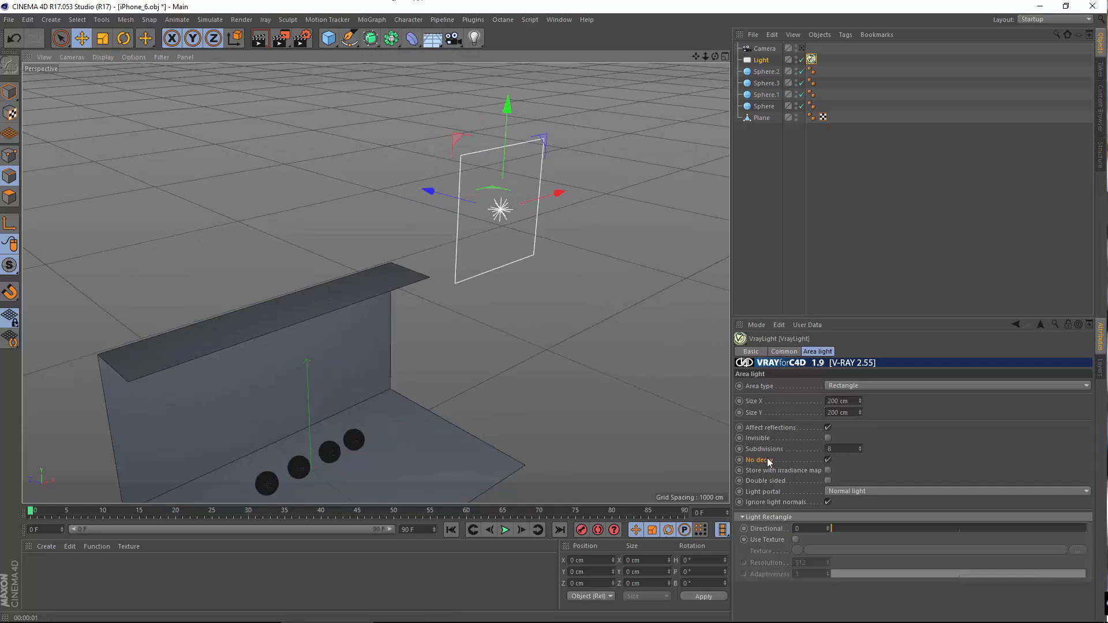
Turn off No decay for the area light and test-render the set from behind the light and from the side.
click(827, 459)
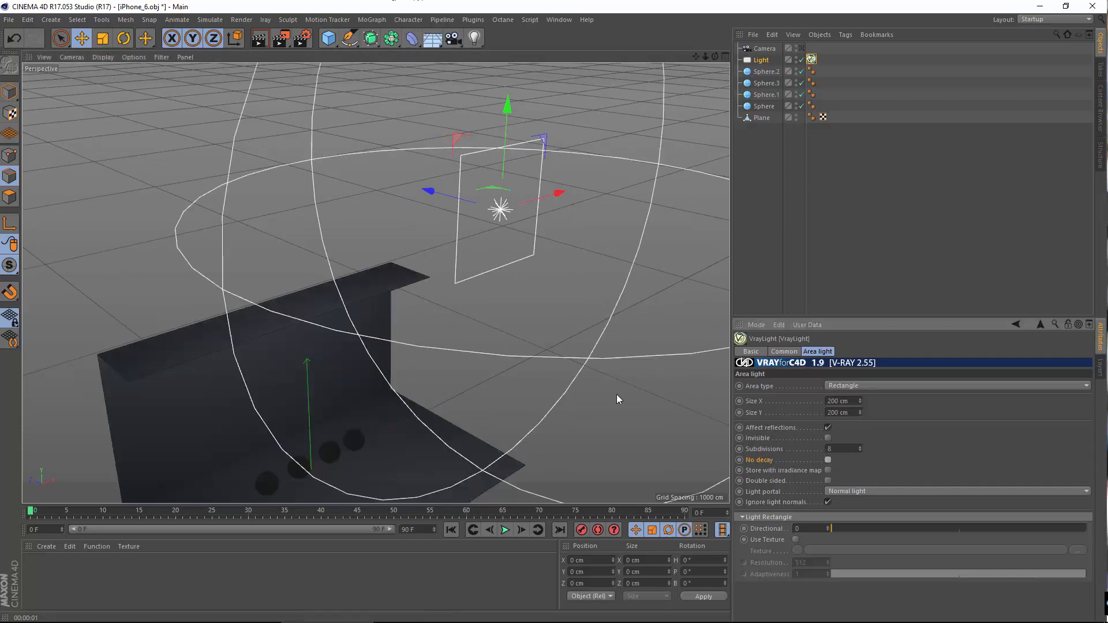
scroll(466, 279, down, 1)
scroll(468, 296, down, 3)
scroll(463, 302, up, 4)
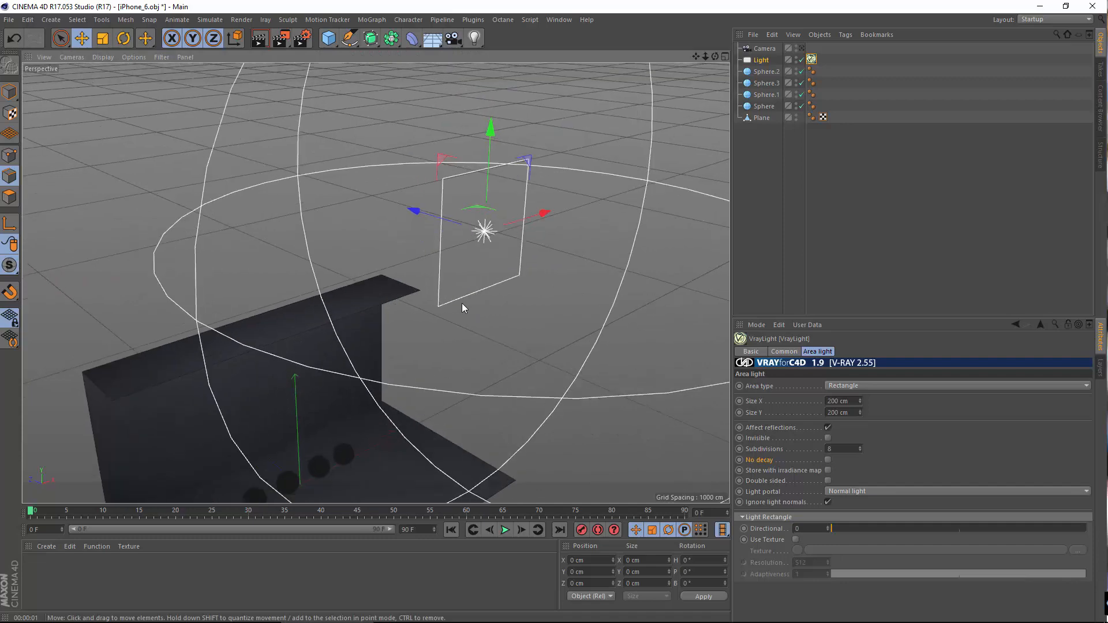
alt+middle_drag(462, 303, 452, 278)
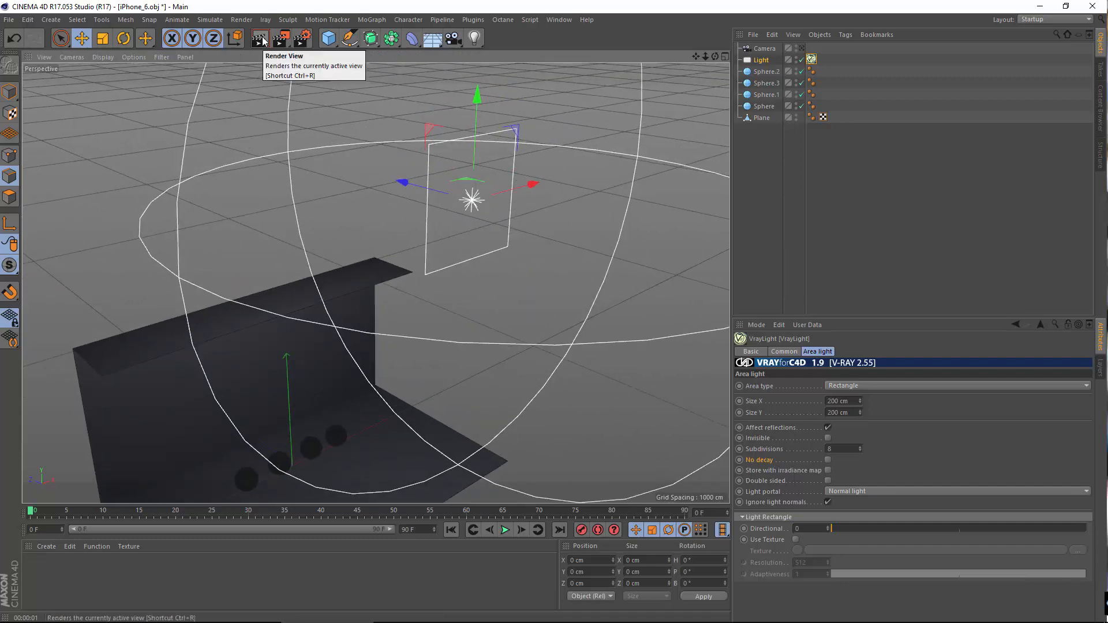
click(263, 40)
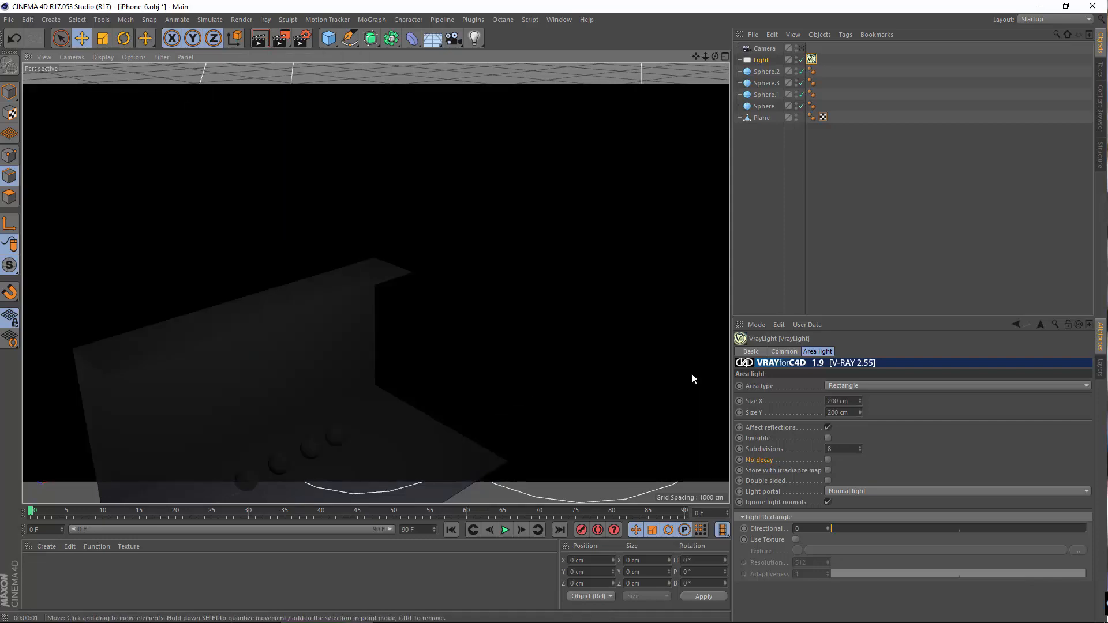
alt+drag(401, 324, 274, 292)
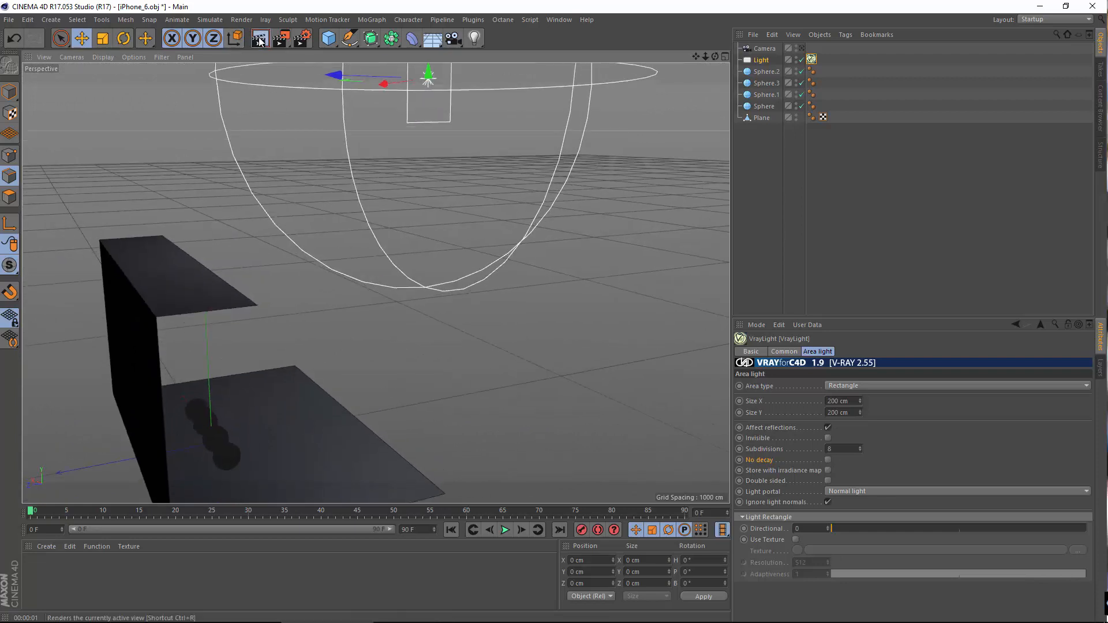
click(259, 38)
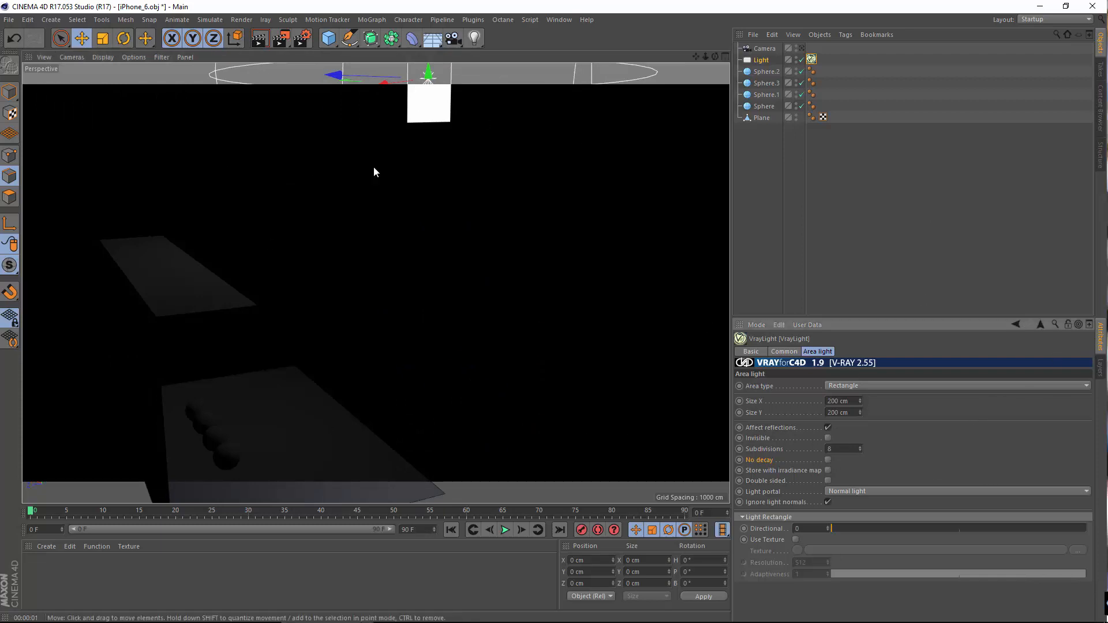
Set the VrayLight's intensity units to Radiant power (W) with a value of 45 and render the view.
click(784, 350)
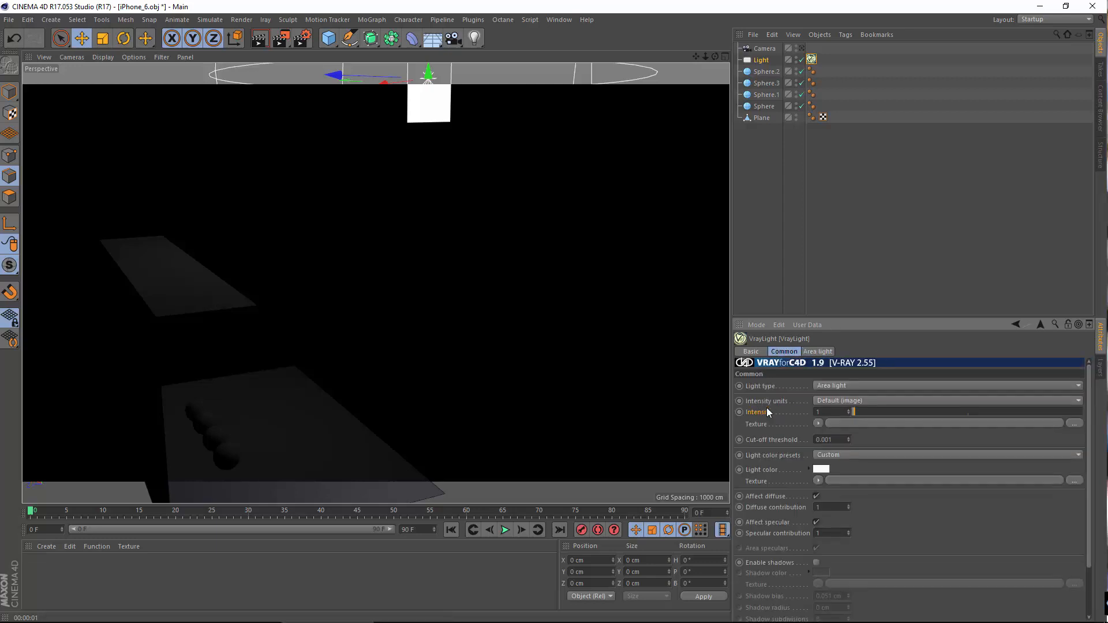
click(830, 403)
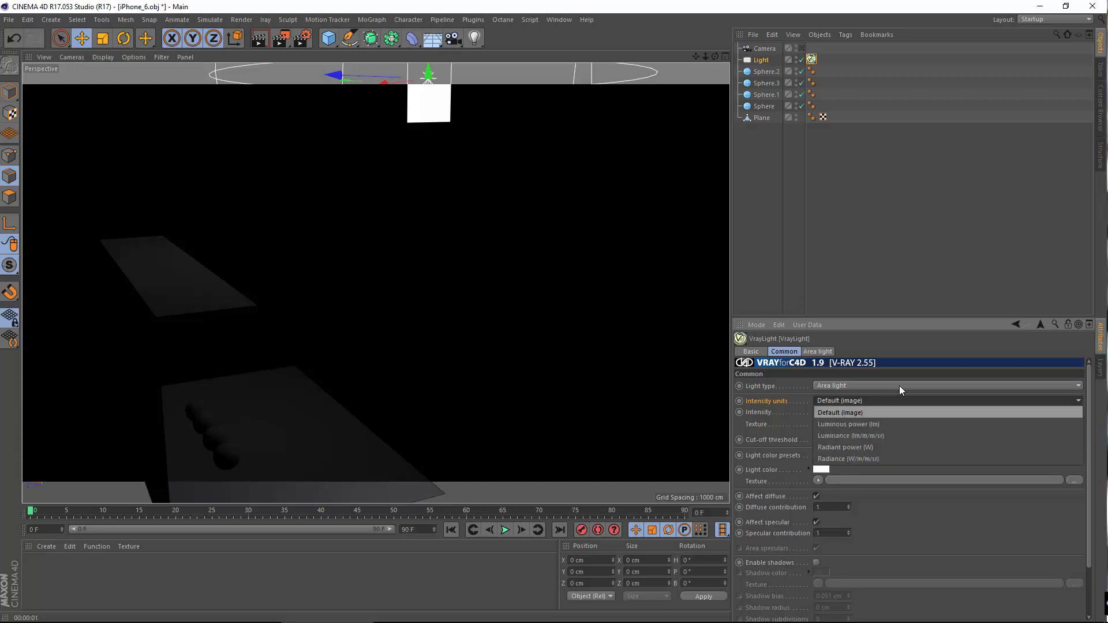
click(849, 448)
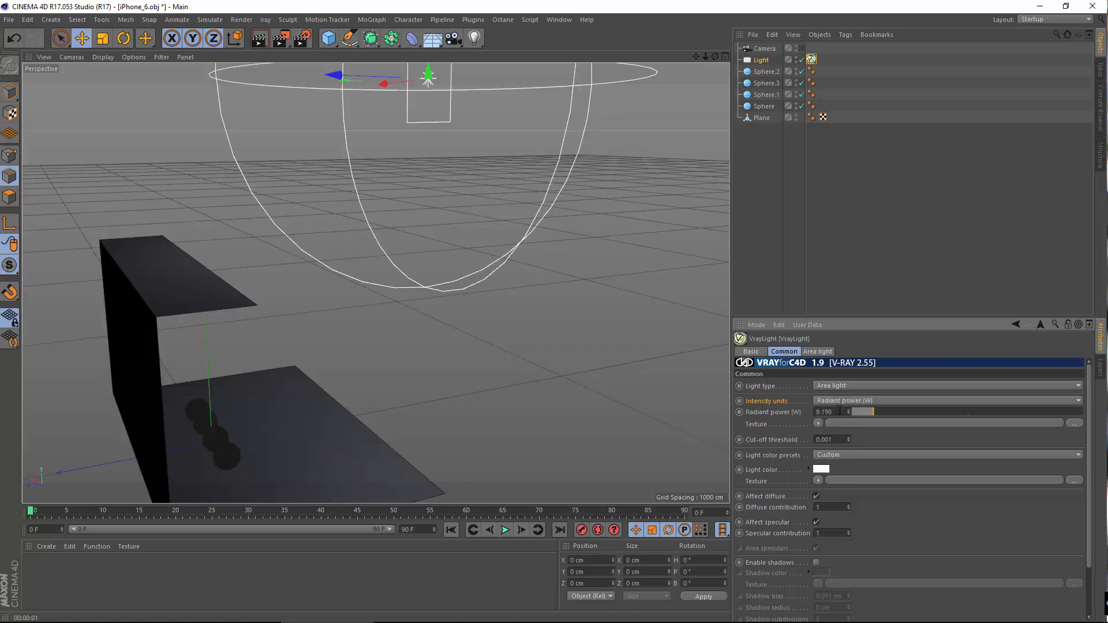
click(839, 411)
text(45)
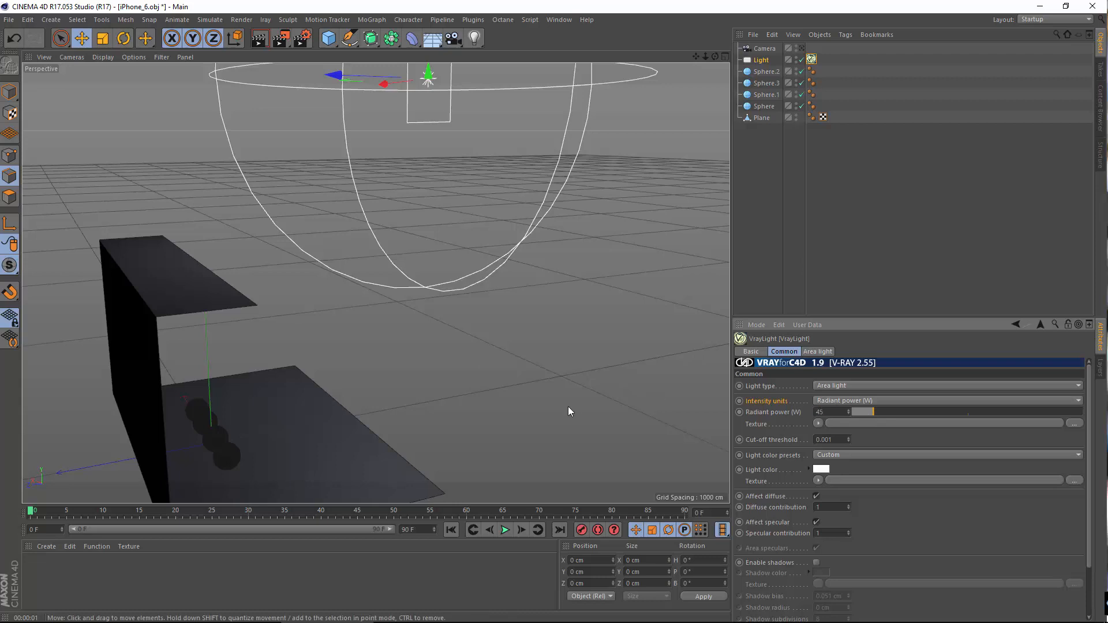
key(Return)
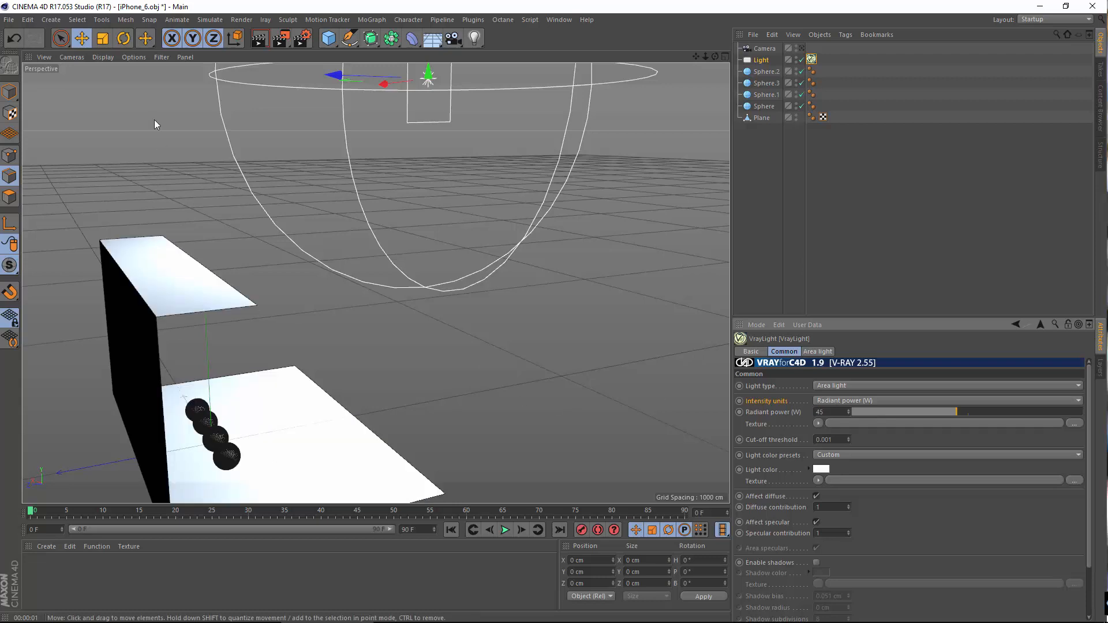
click(259, 38)
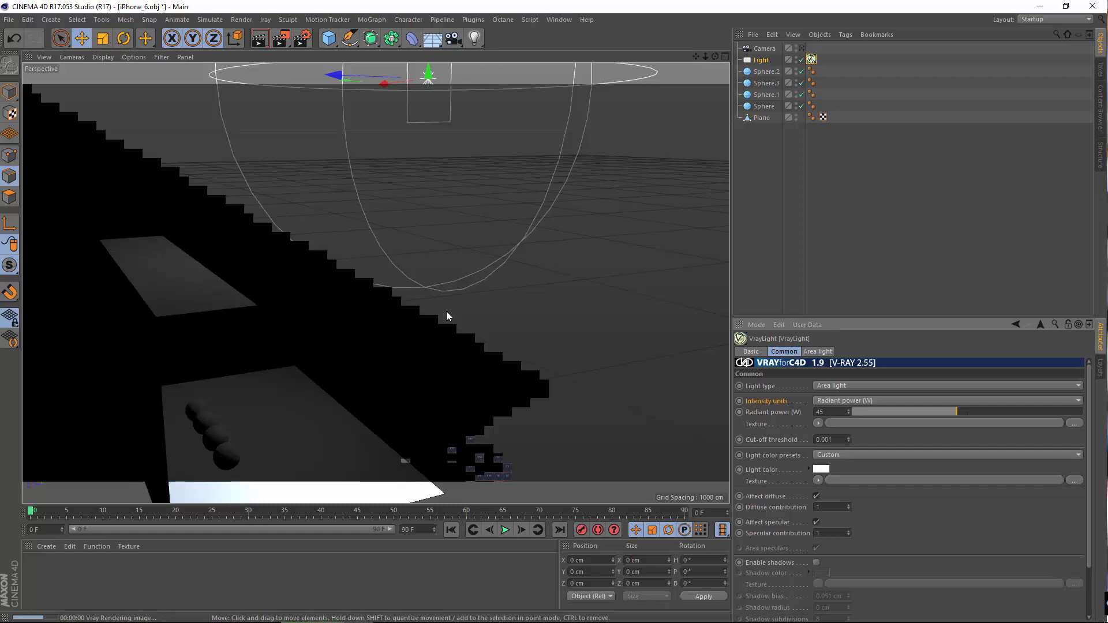
Lower the area light to about the spheres' height, move it along Z closer to the floor's front edge, and render.
alt+drag(276, 316, 418, 365)
alt+middle_drag(377, 344, 403, 264)
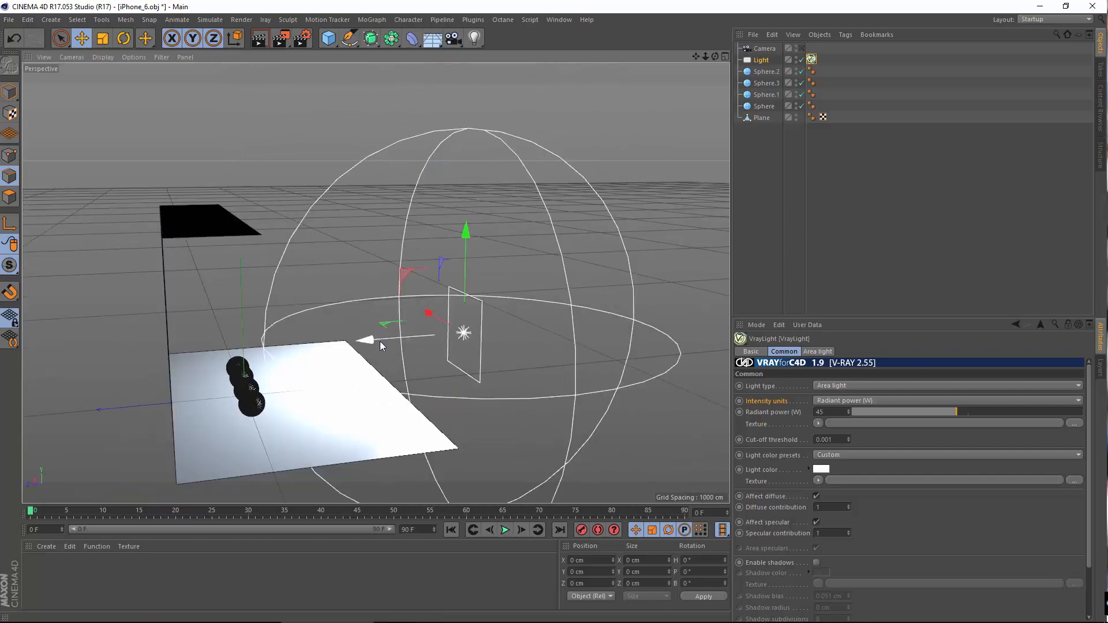
drag(378, 341, 316, 349)
click(265, 38)
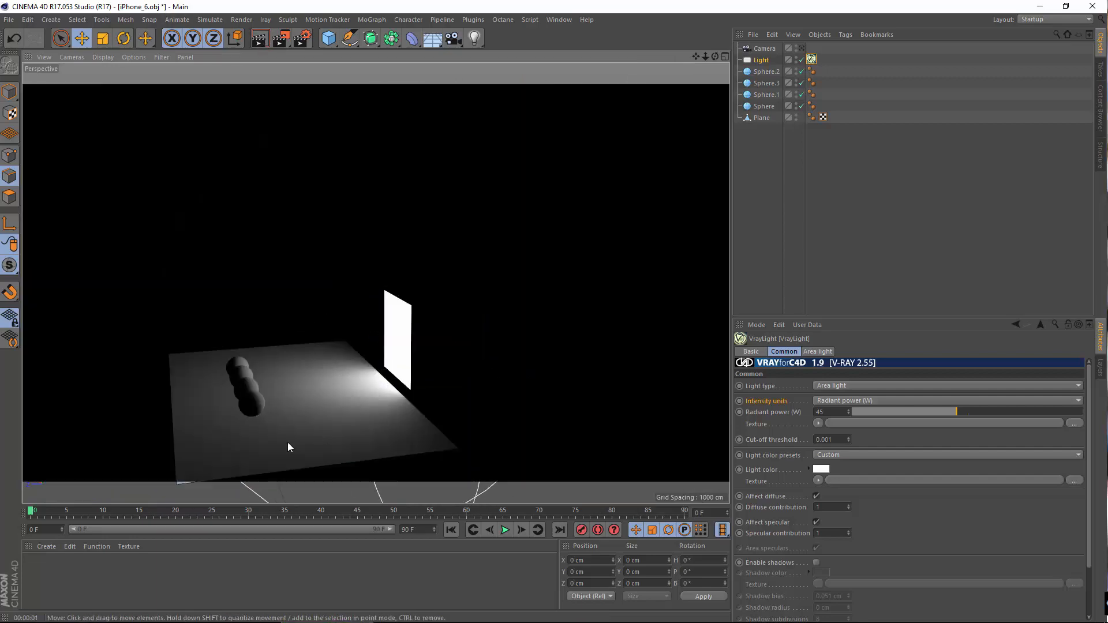
Enable shadows in the VrayLight tag's common settings.
alt+drag(287, 442, 216, 442)
scroll(358, 414, up, 5)
alt+drag(420, 435, 414, 429)
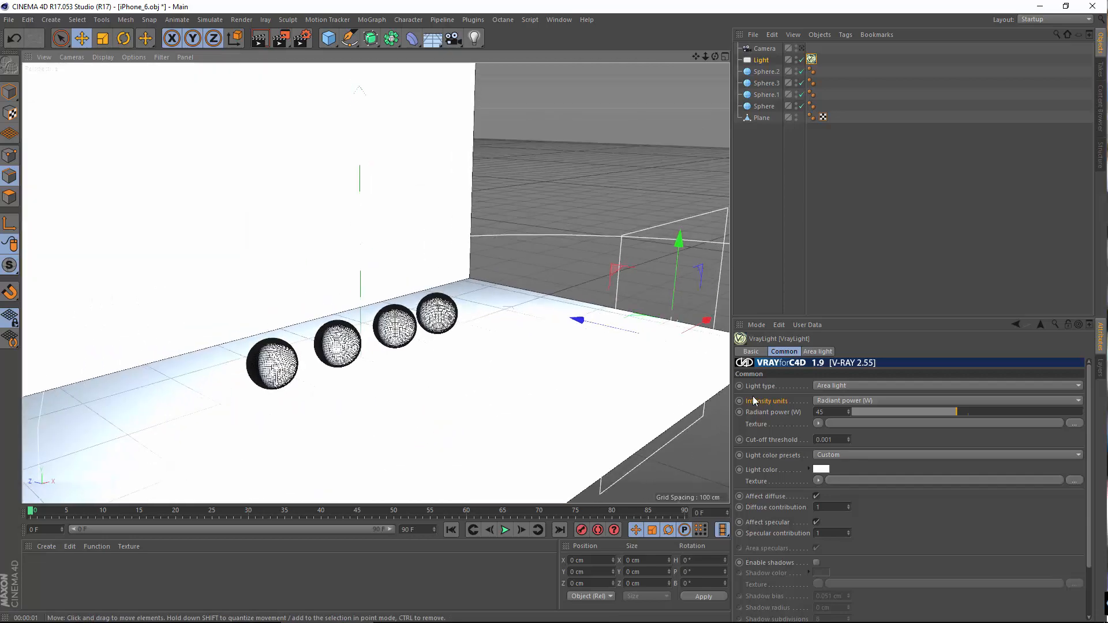
click(815, 562)
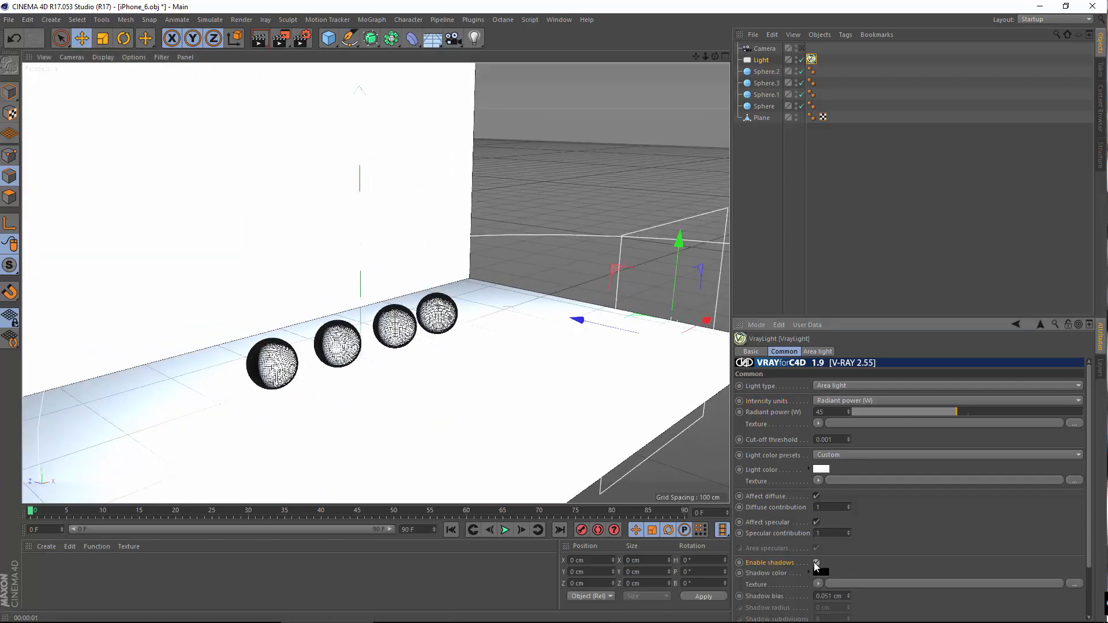
Render the set from the side with the light's shadows enabled, disabled and enabled again to compare the results.
alt+drag(321, 425, 311, 323)
click(260, 39)
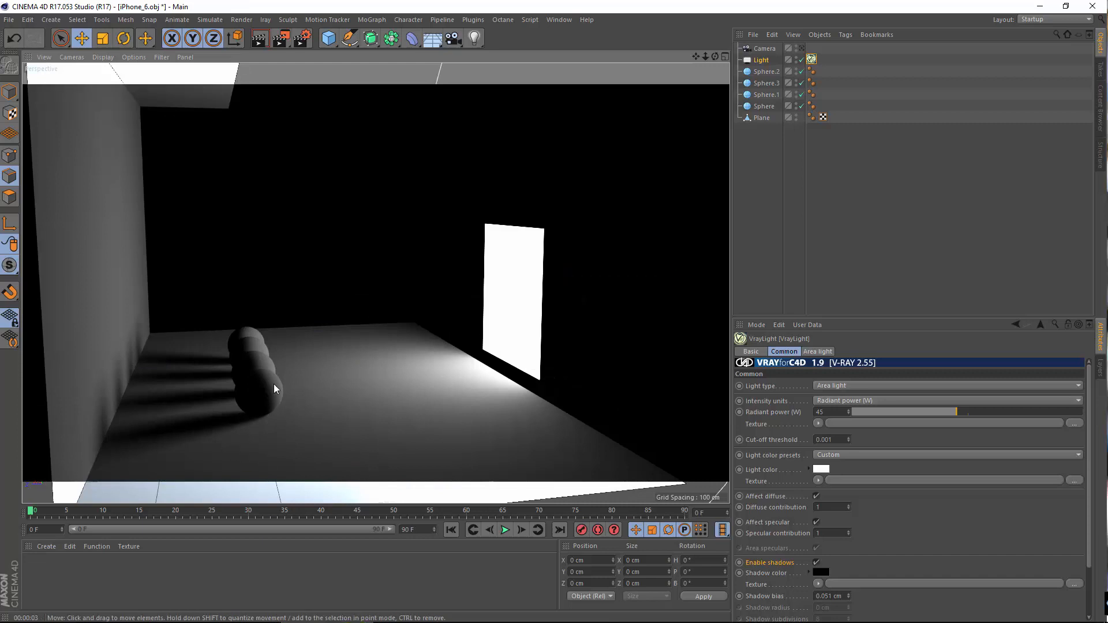
click(815, 562)
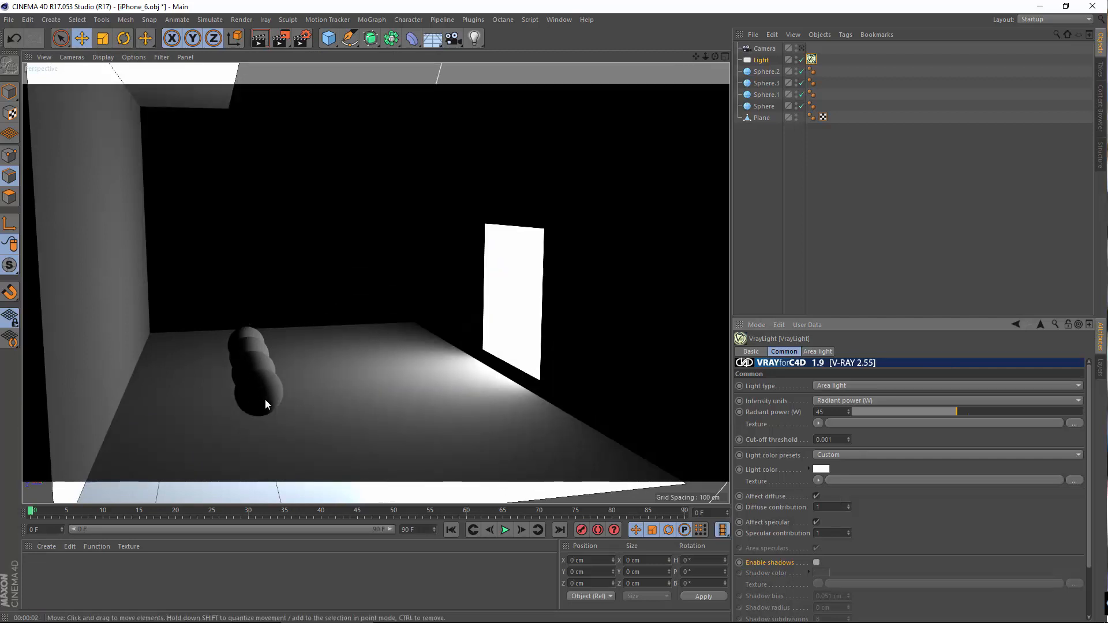
click(816, 562)
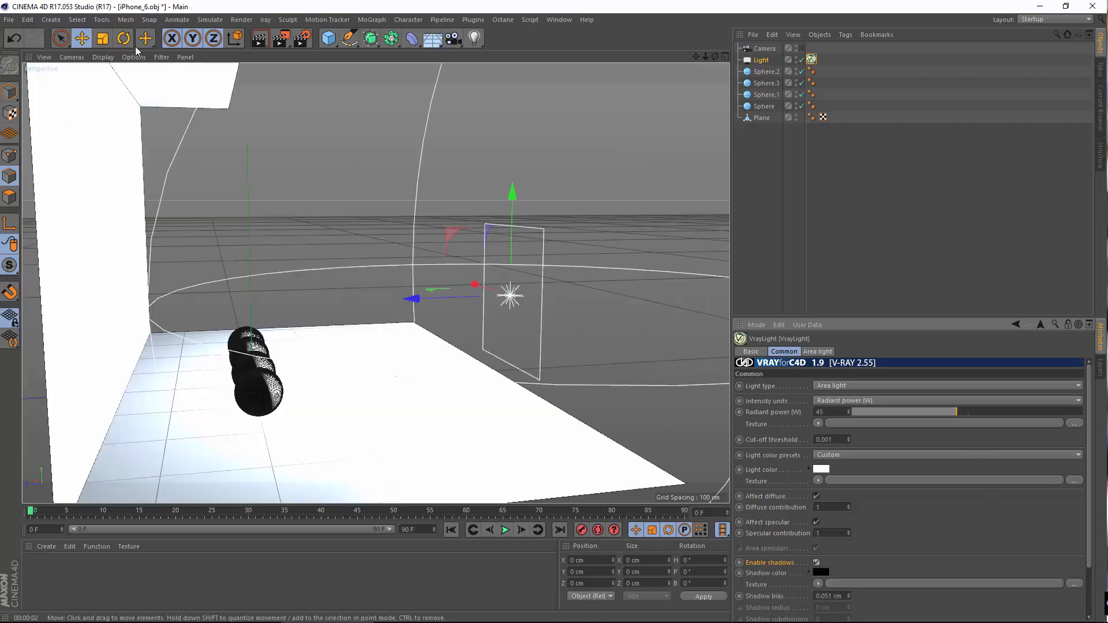
click(259, 41)
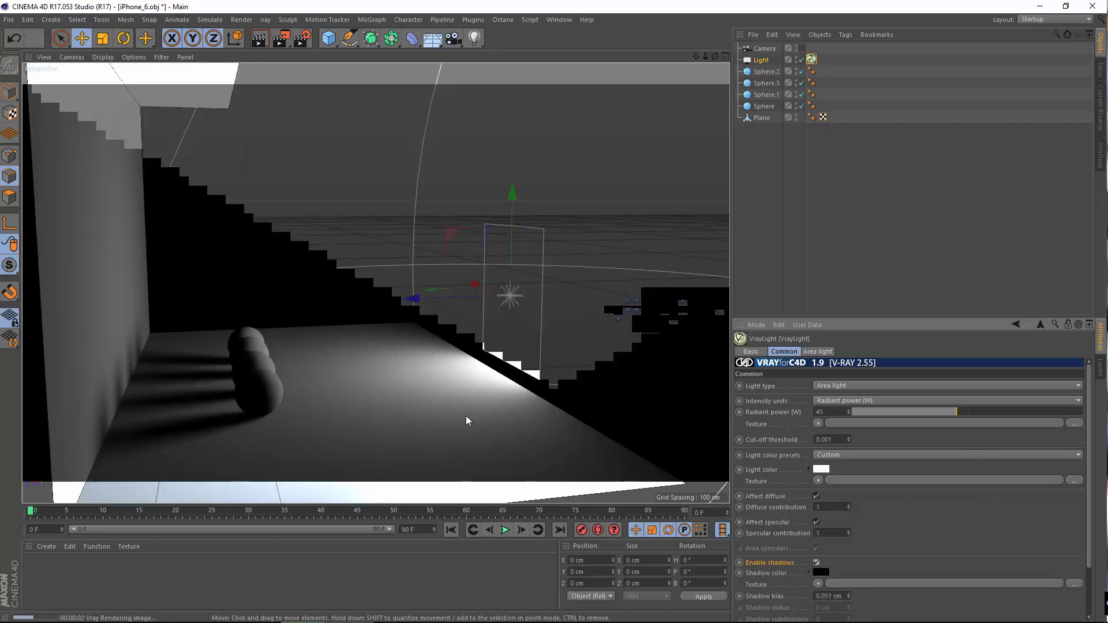
Examine the VrayLight's remaining common settings and the area type options in its area light settings.
scroll(871, 537, down, 3)
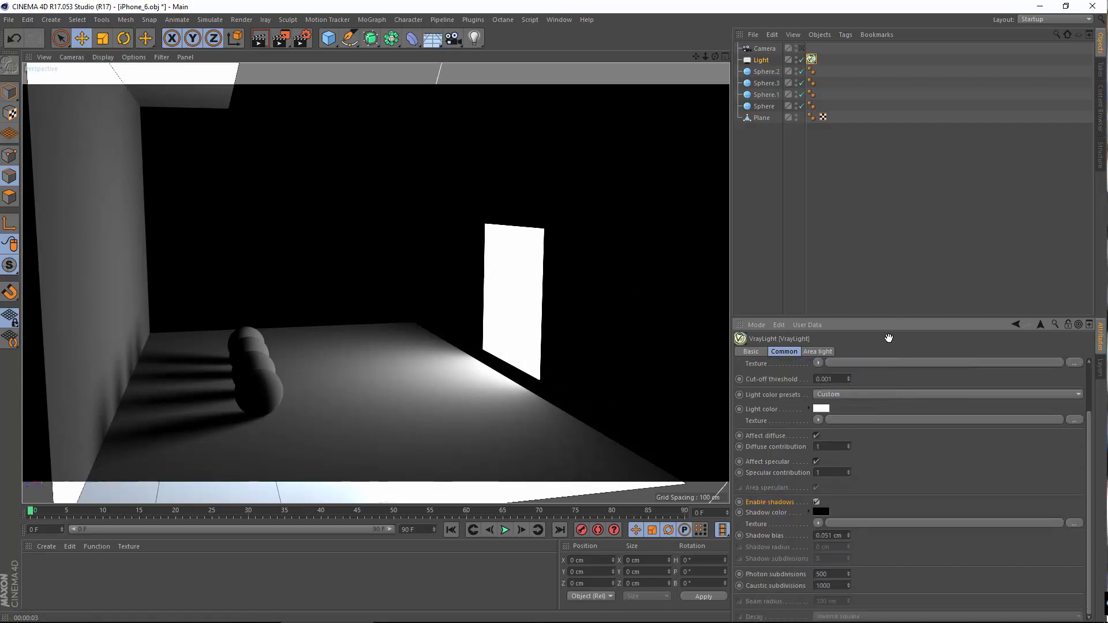
scroll(905, 462, up, 3)
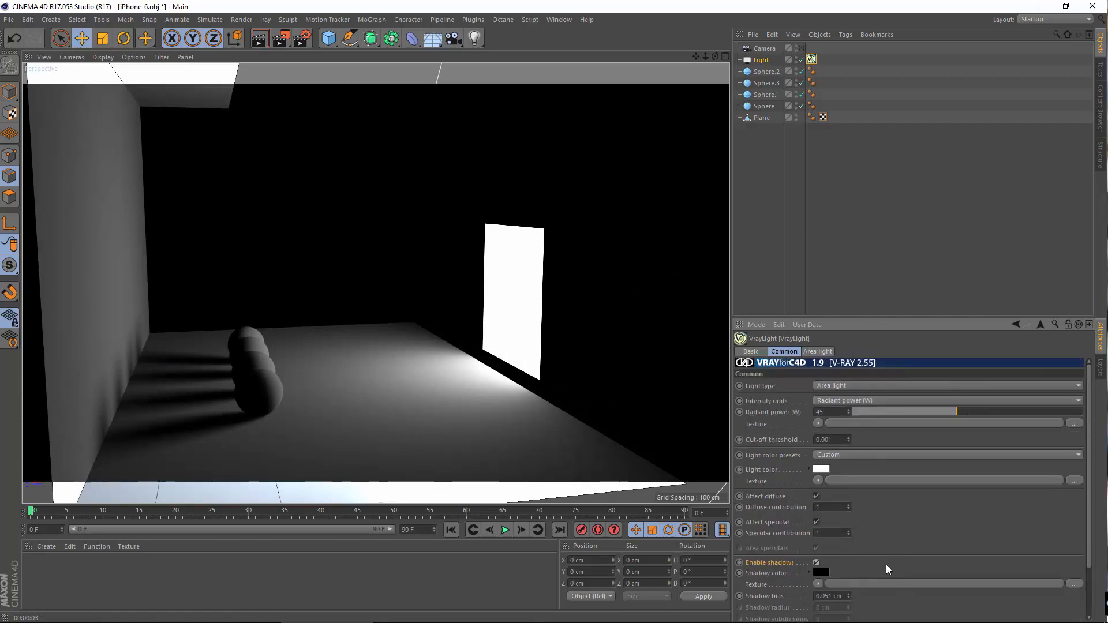
click(756, 481)
scroll(954, 404, down, 3)
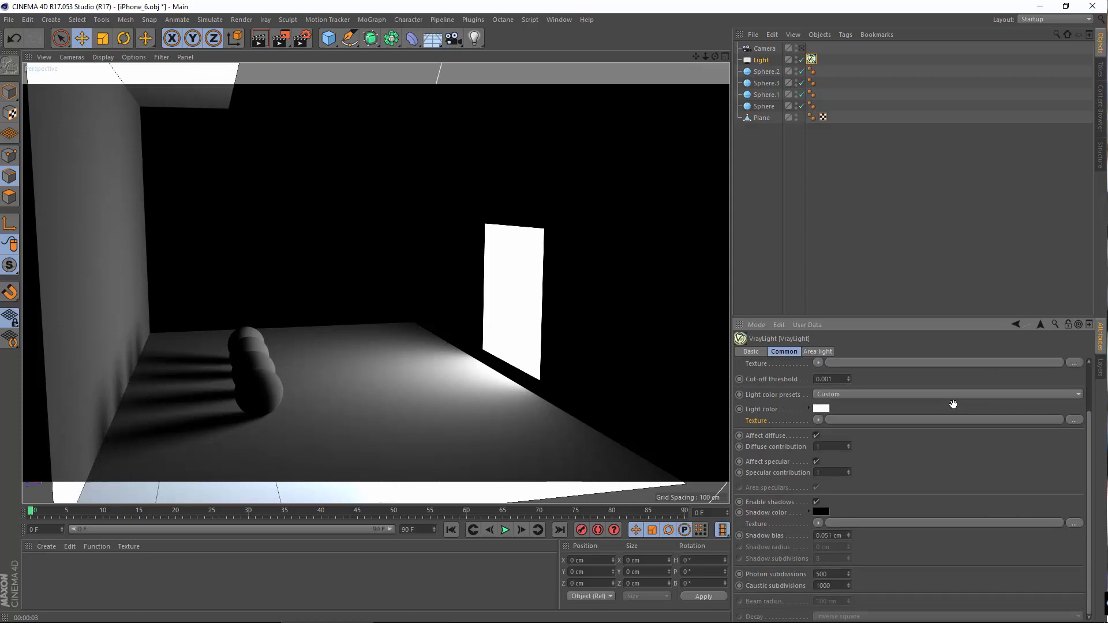
scroll(885, 473, up, 3)
click(818, 352)
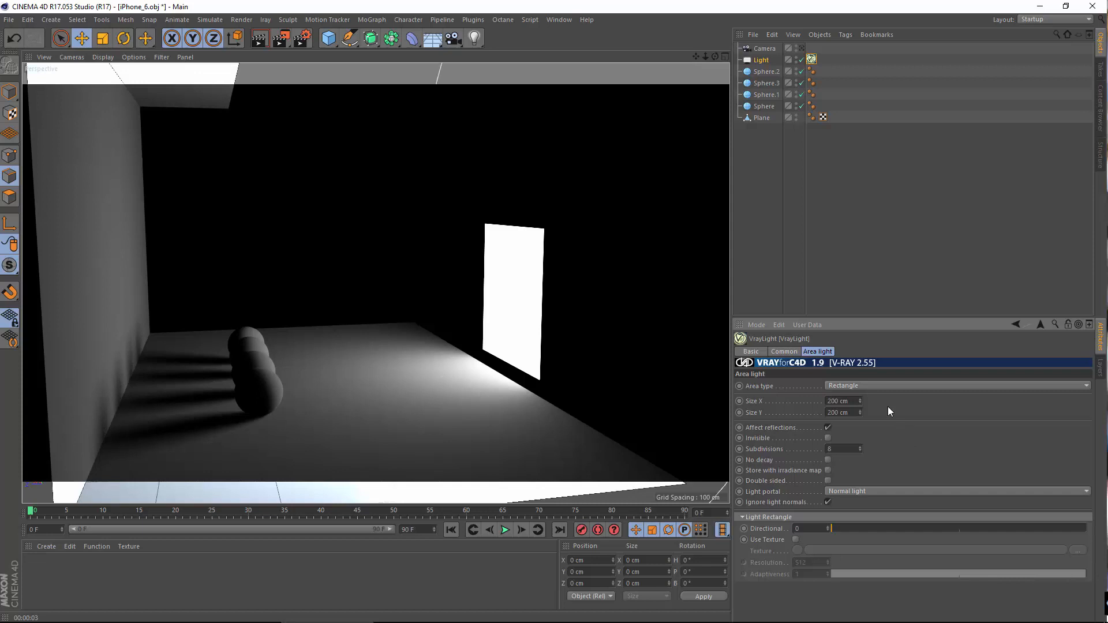
click(899, 388)
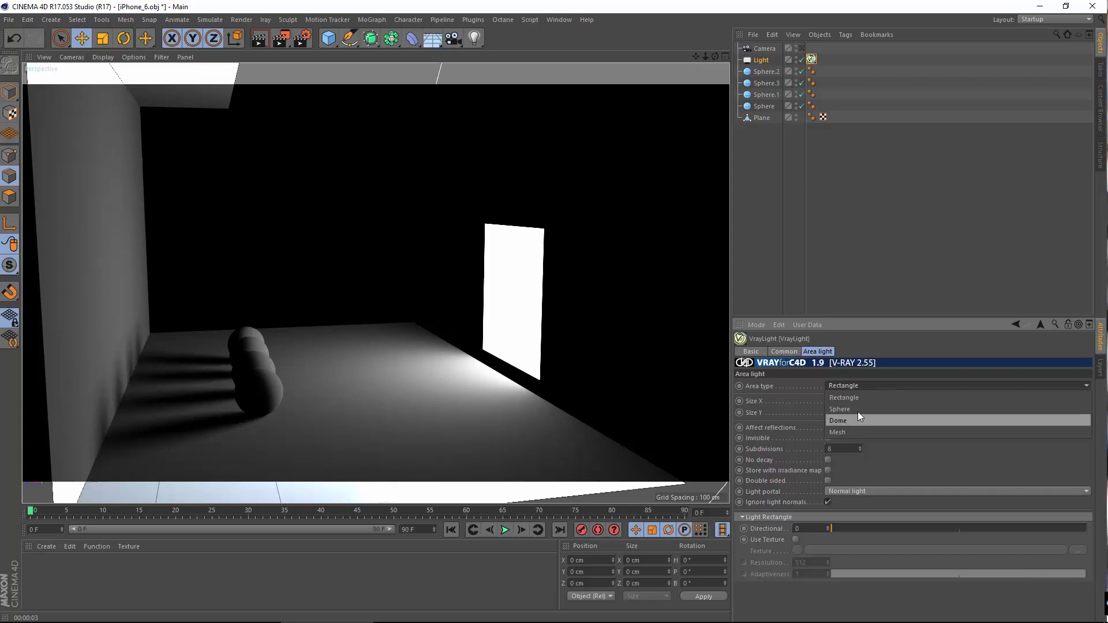
click(927, 480)
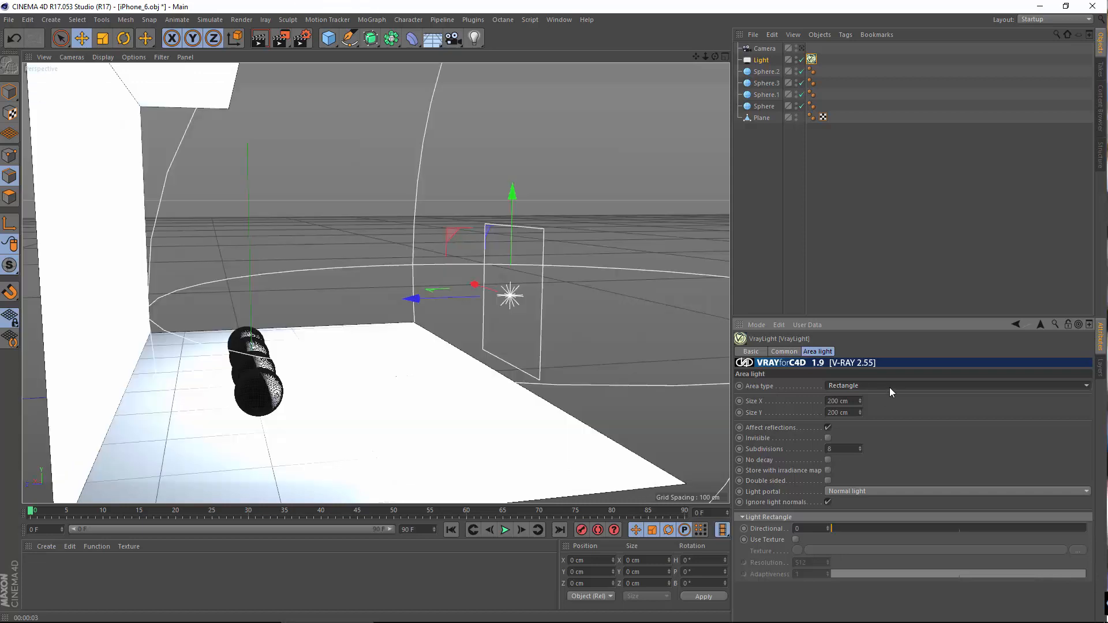
Set the VrayLight's area type to Mesh with the Sphere object as its geometry, and render the view.
click(889, 385)
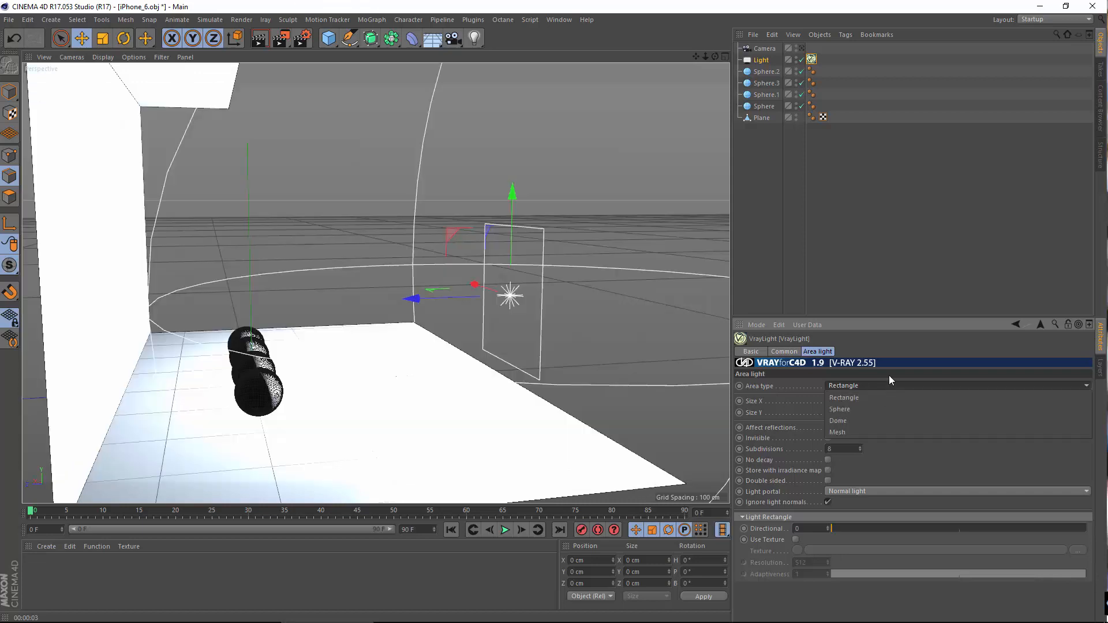
click(856, 431)
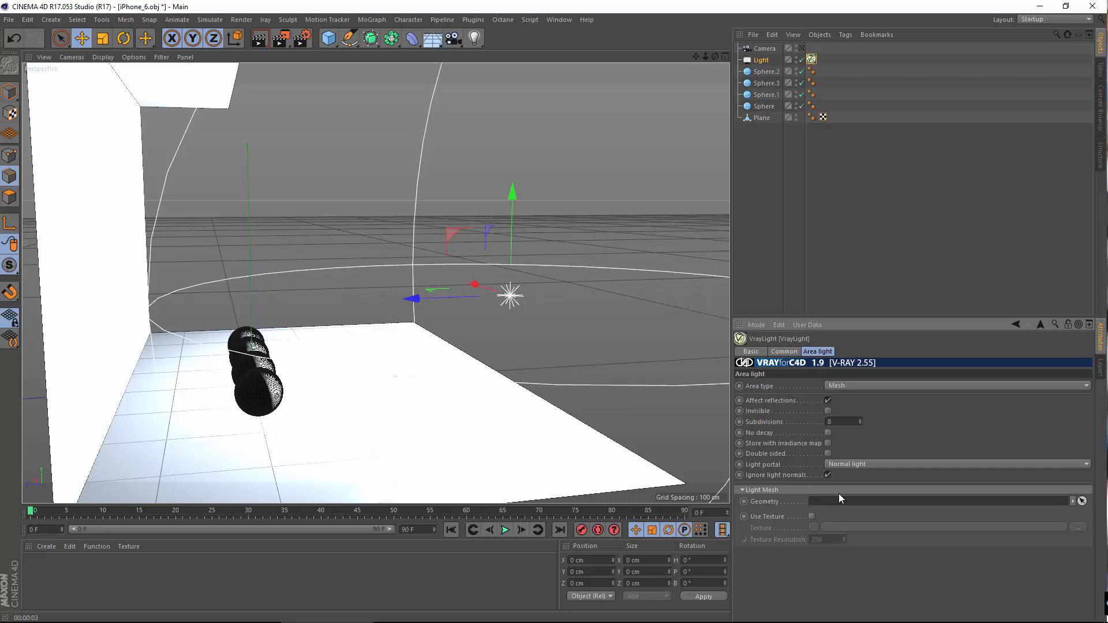
drag(766, 114, 829, 507)
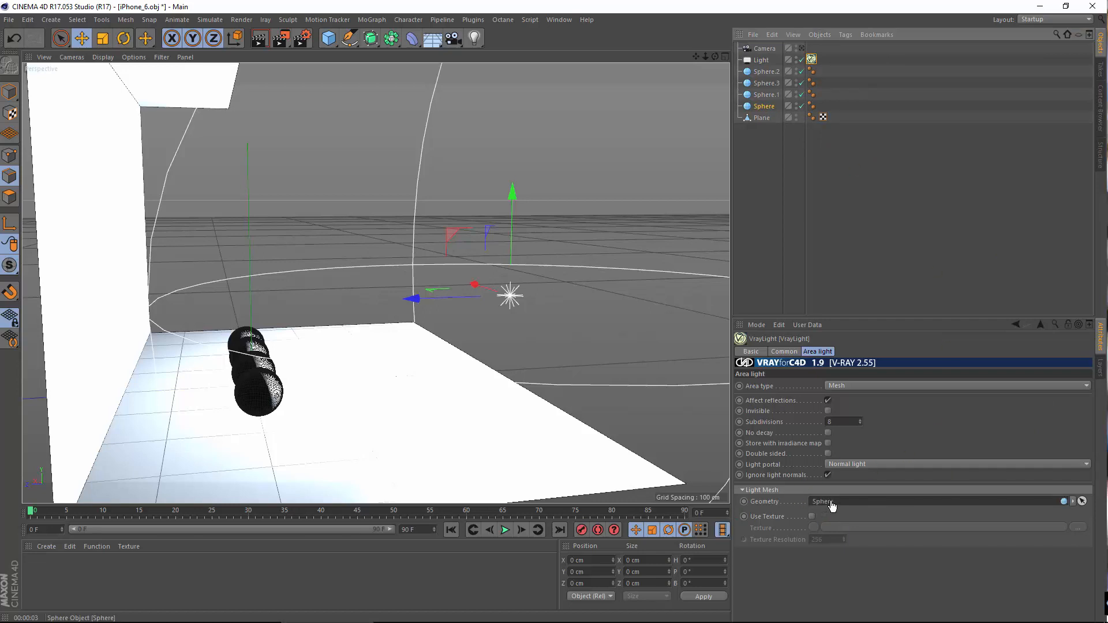
drag(831, 502, 831, 503)
alt+middle_drag(251, 392, 295, 375)
click(261, 38)
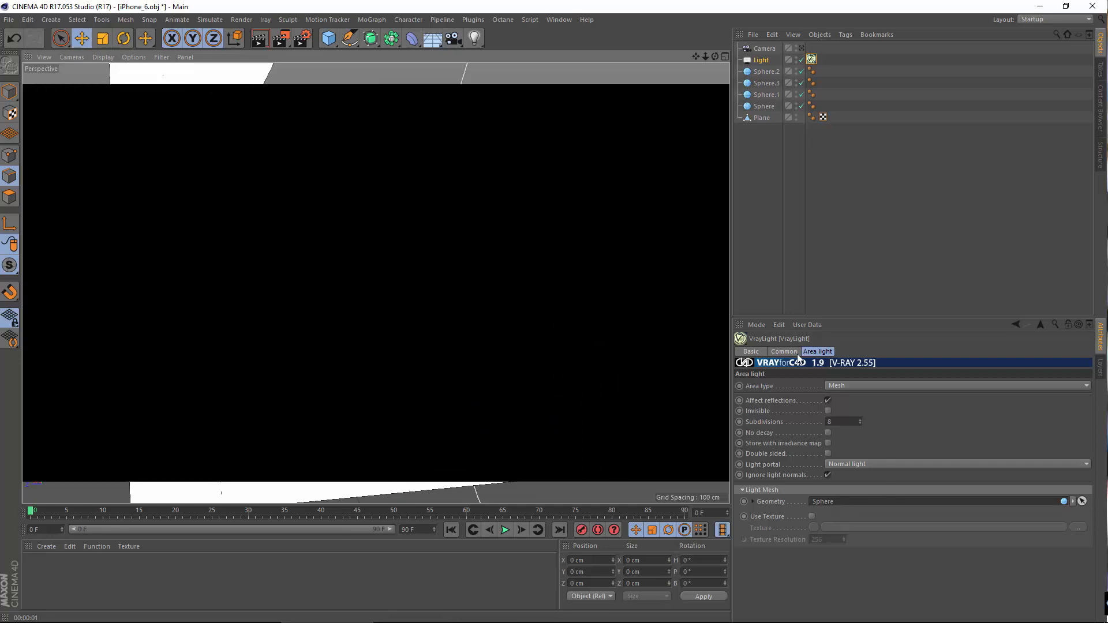
Turn off Render Perfect for the Sphere object and set its segments to 8.
click(743, 191)
click(759, 108)
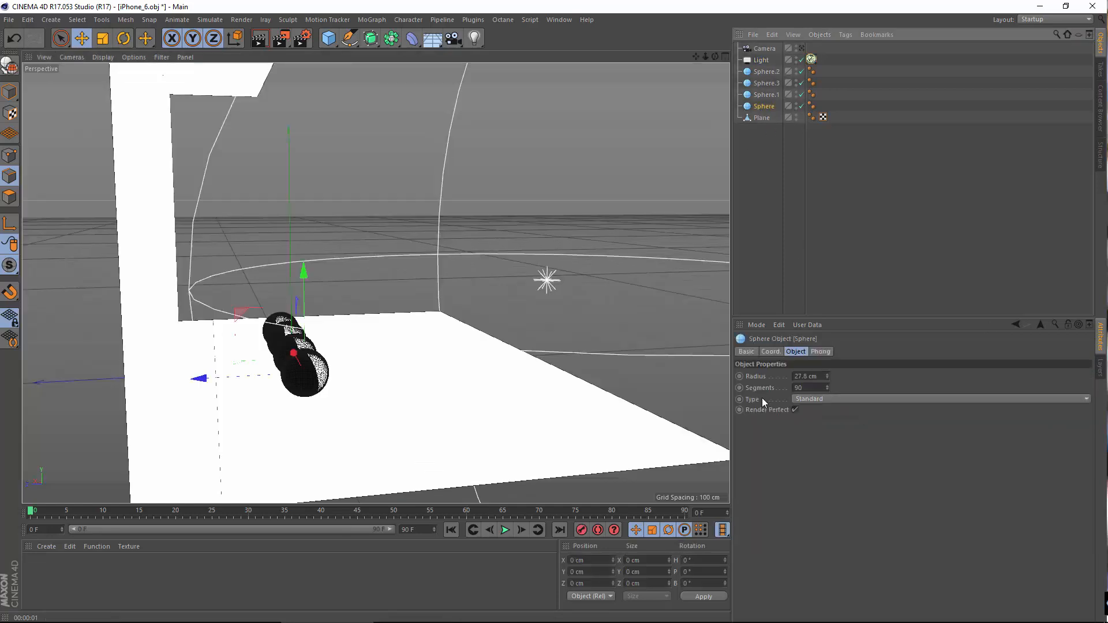
click(794, 409)
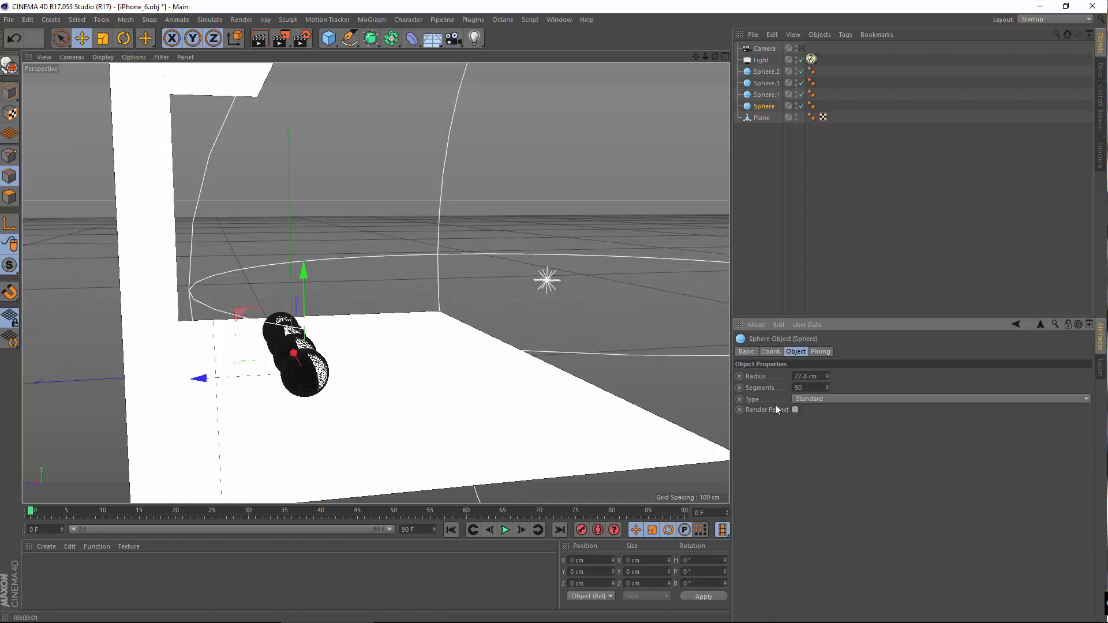
click(772, 411)
drag(825, 389, 681, 369)
text(8)
key(Return)
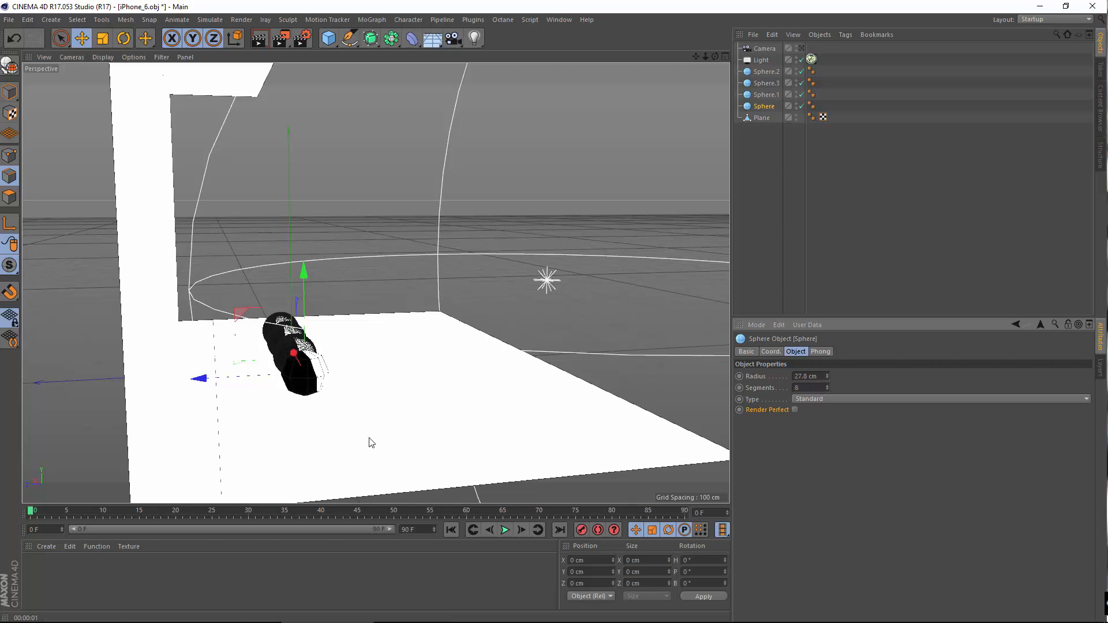
Disable the Light object and change the renderer from VrayBridge to Standard.
scroll(312, 395, up, 8)
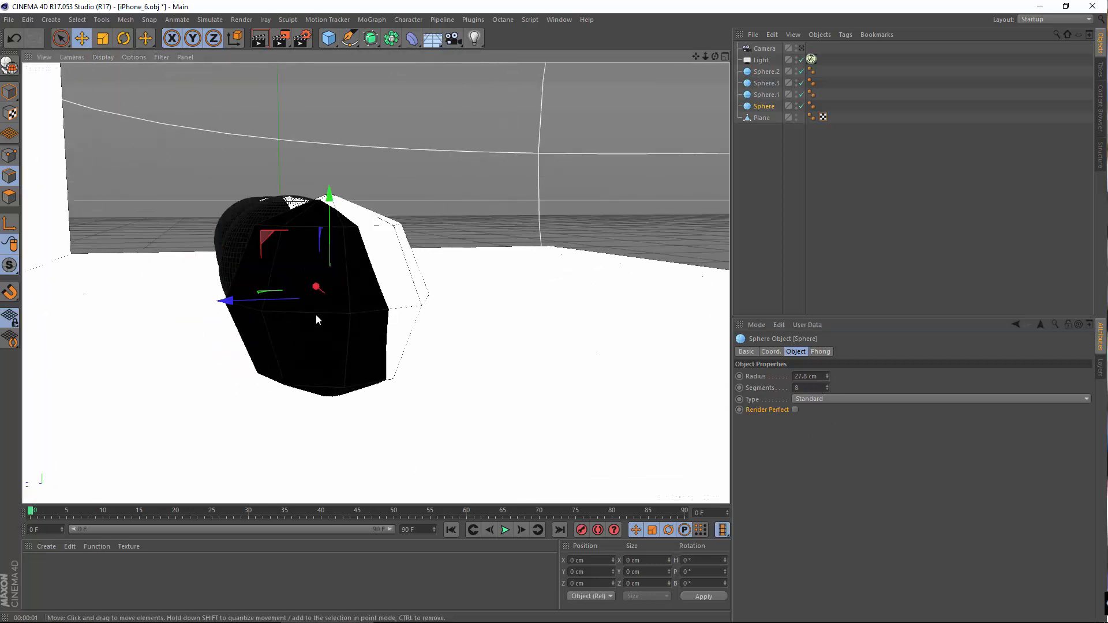
alt+drag(317, 315, 332, 323)
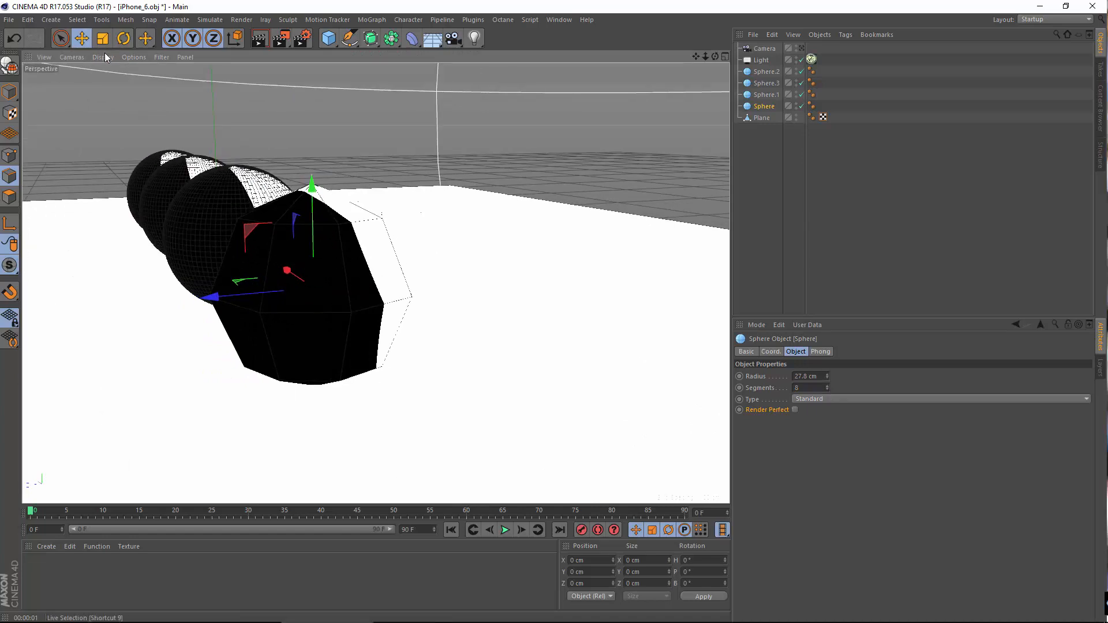
click(801, 60)
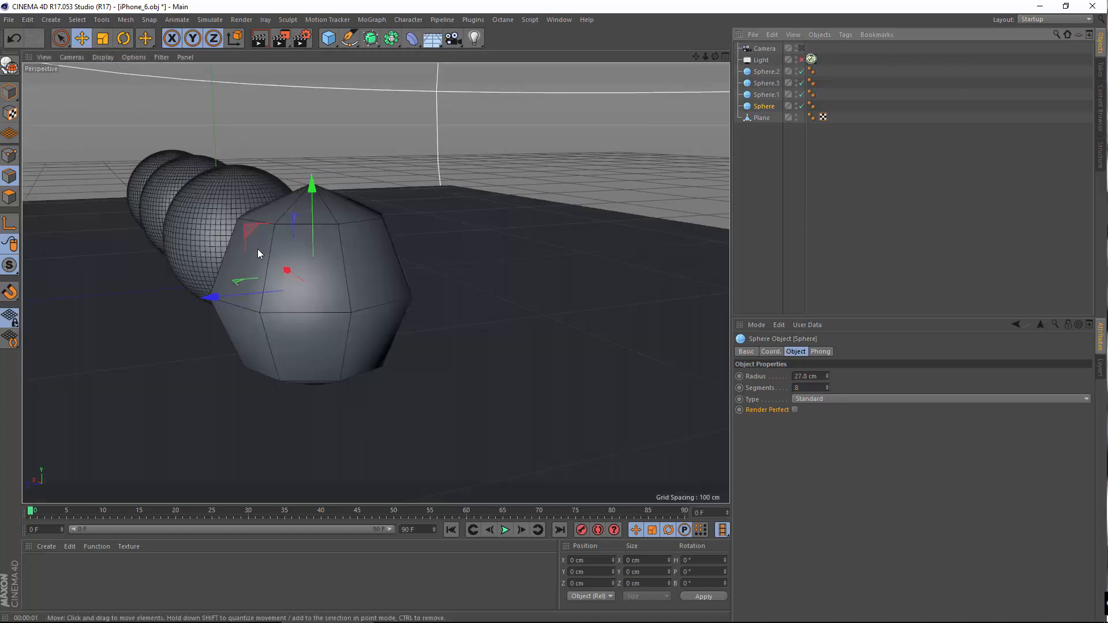
scroll(257, 248, up, 4)
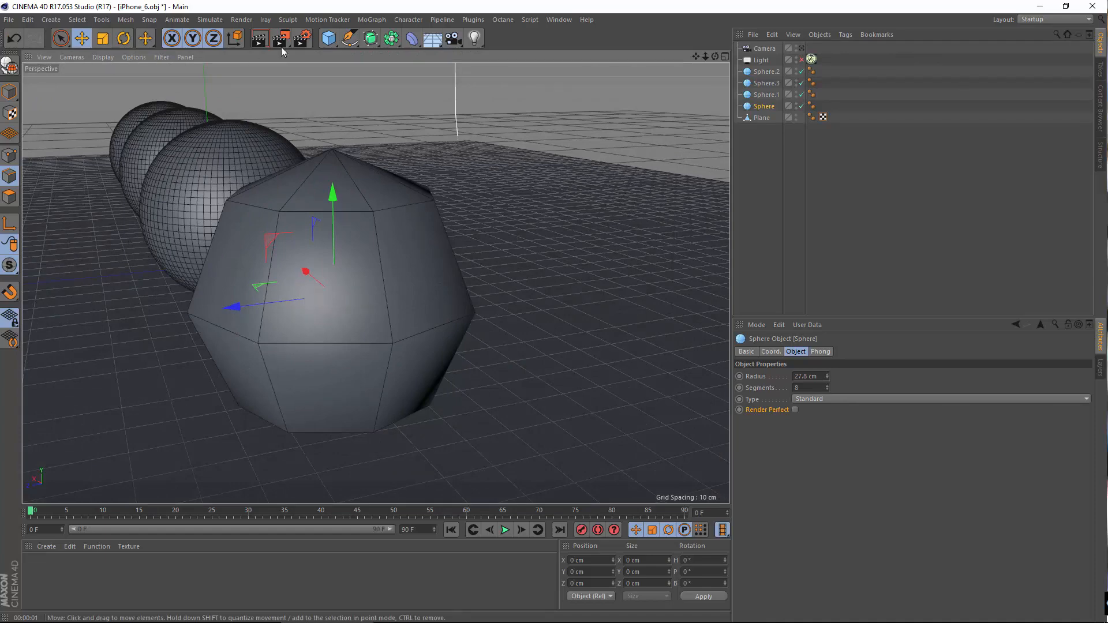
click(303, 40)
click(231, 155)
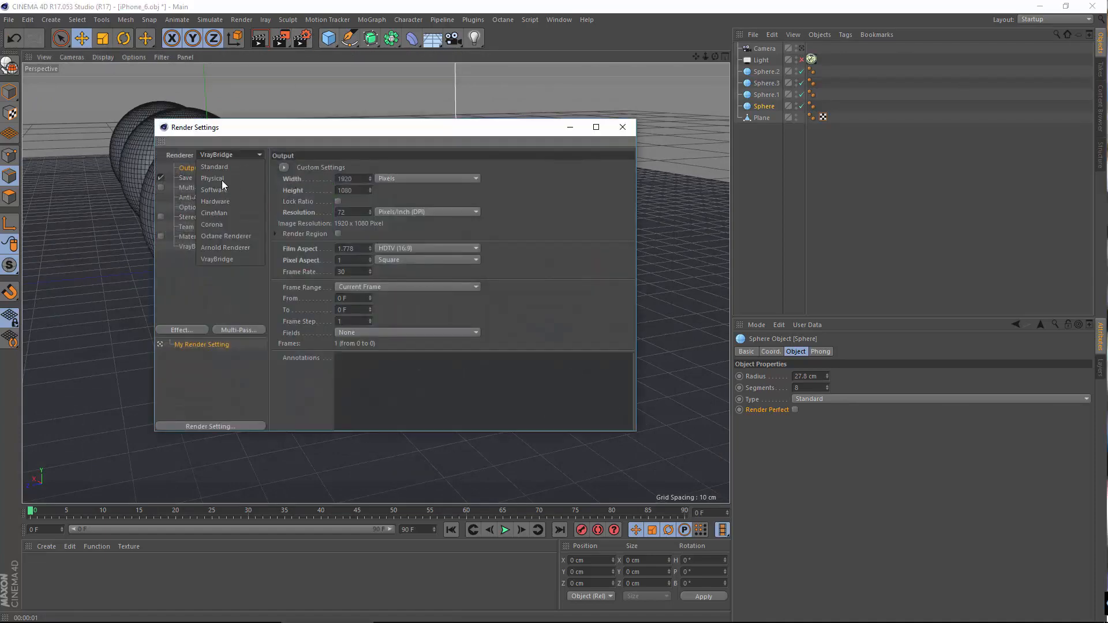
click(221, 165)
click(622, 127)
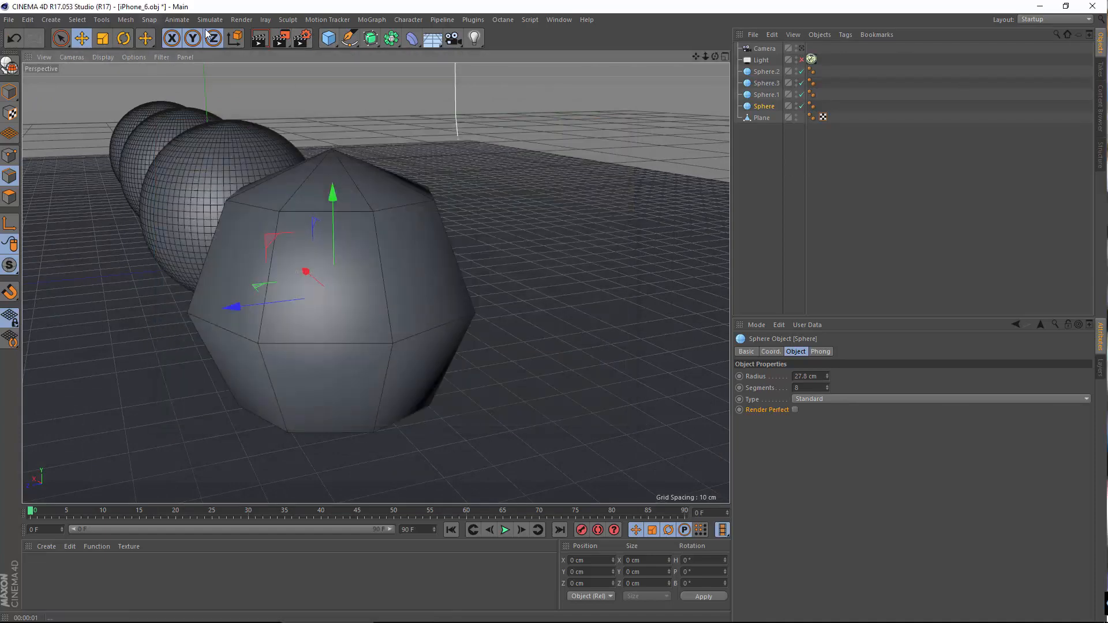
Render the low-segment sphere close up with Render Perfect turned on, and again with it turned off.
click(795, 409)
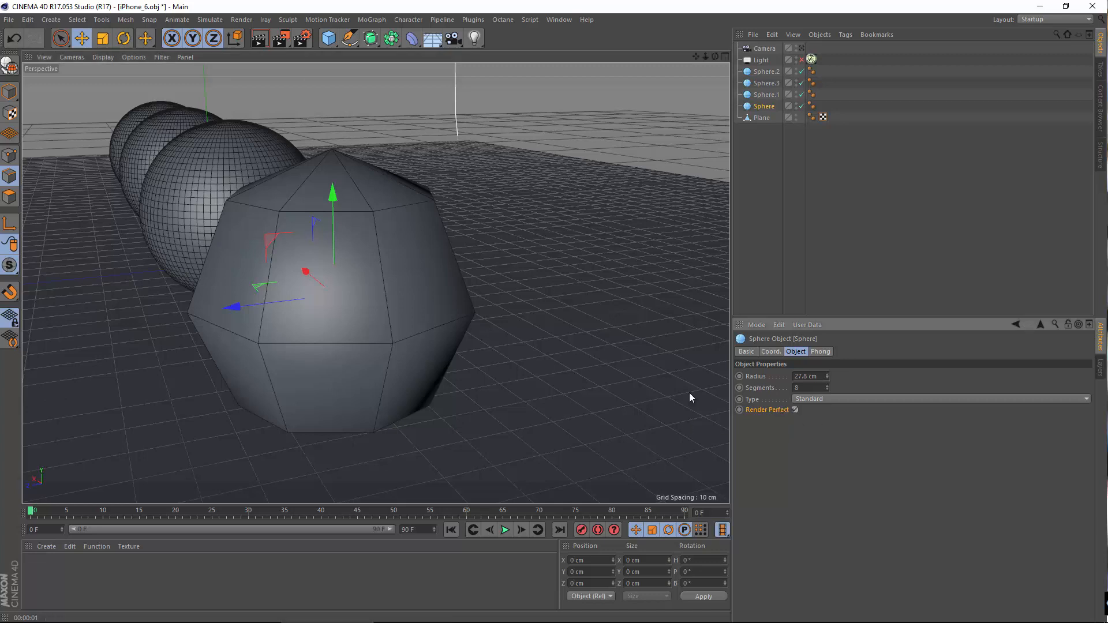
click(259, 38)
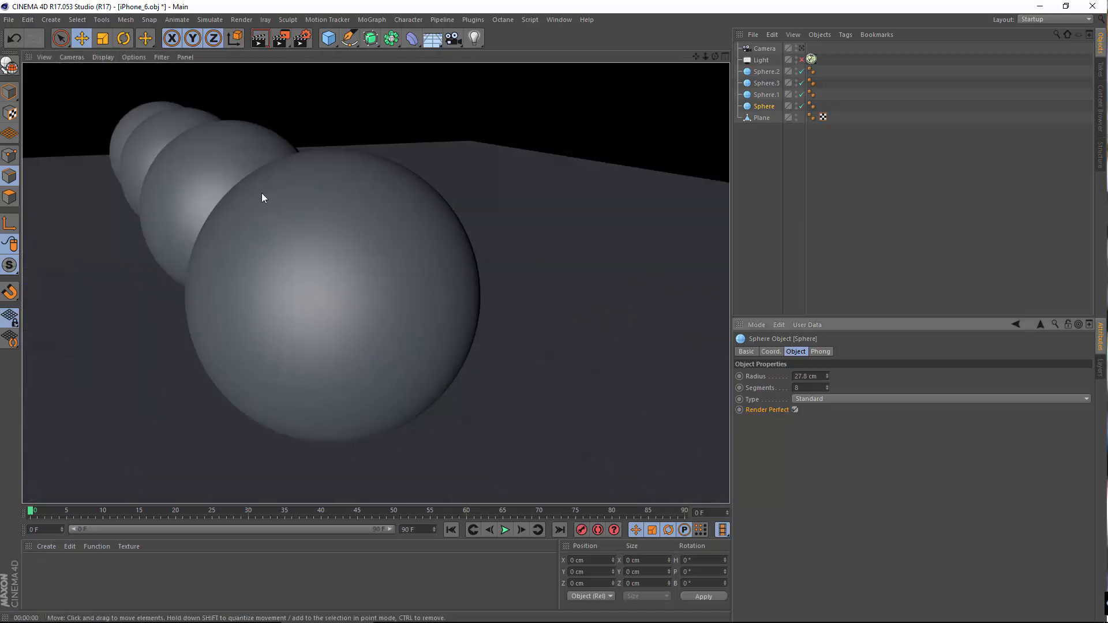
click(795, 410)
click(261, 40)
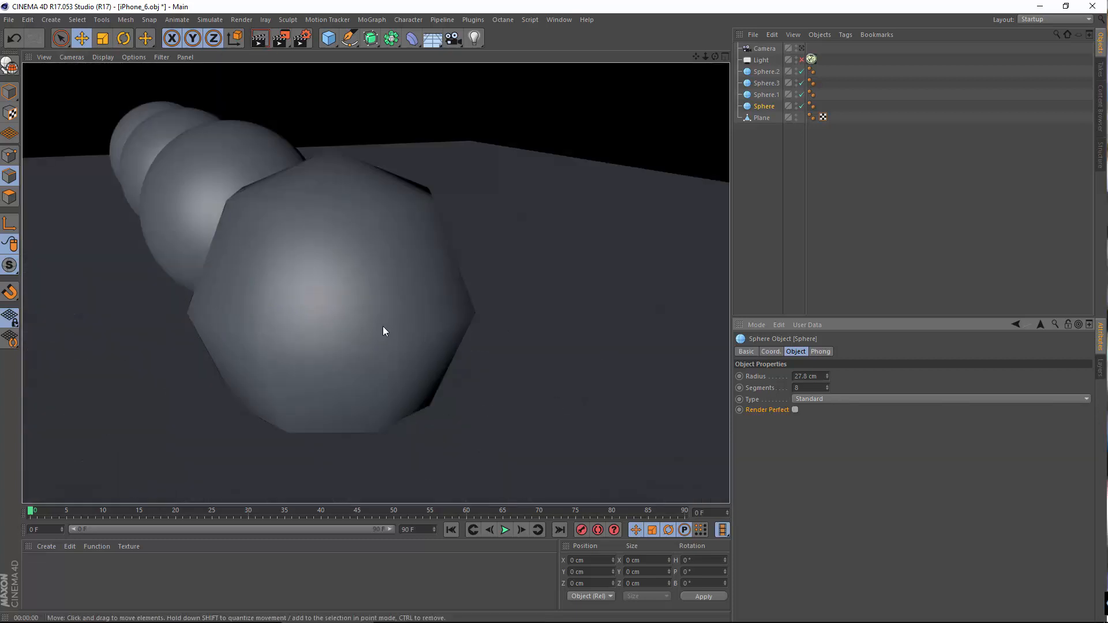
Switch the renderer back to VrayBridge, turn on Render Perfect for the low-segment sphere, and render the view.
click(302, 38)
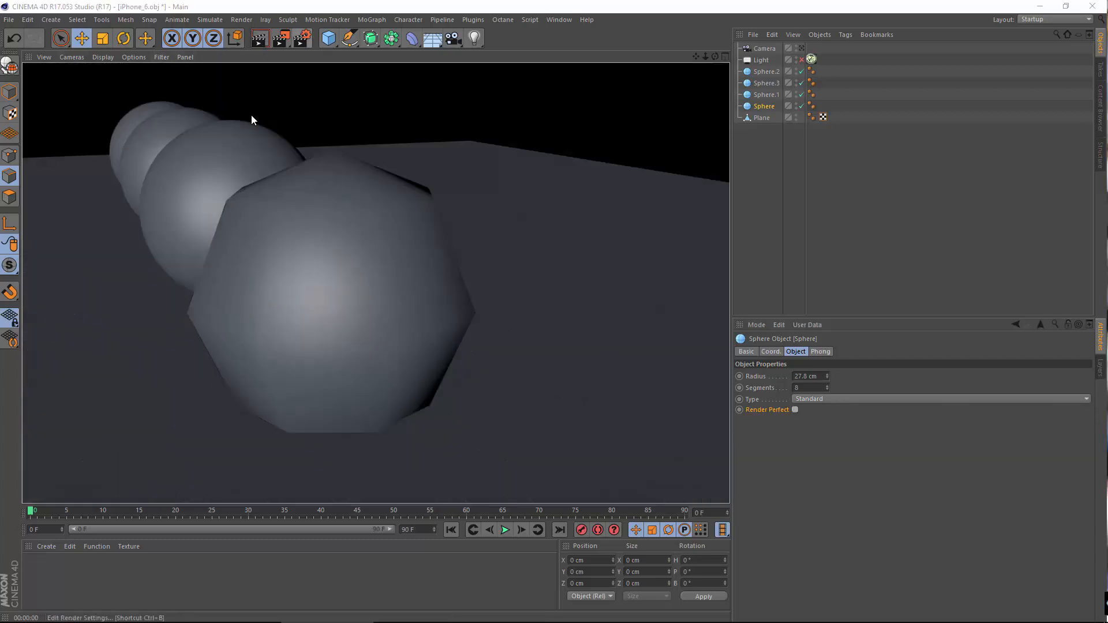
click(225, 153)
click(221, 259)
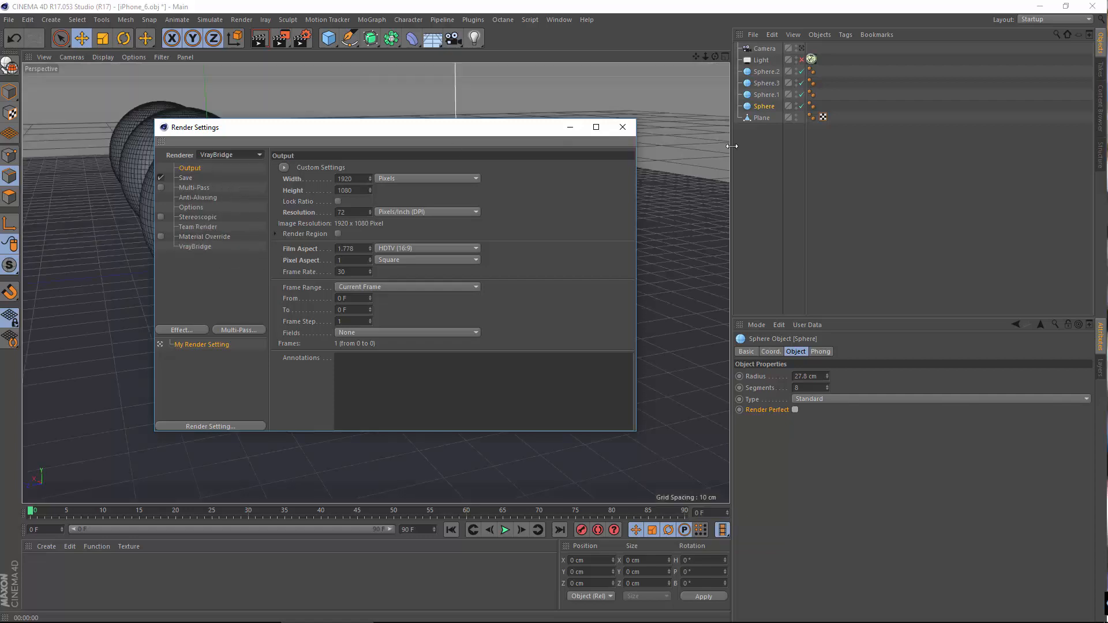
click(622, 128)
click(795, 410)
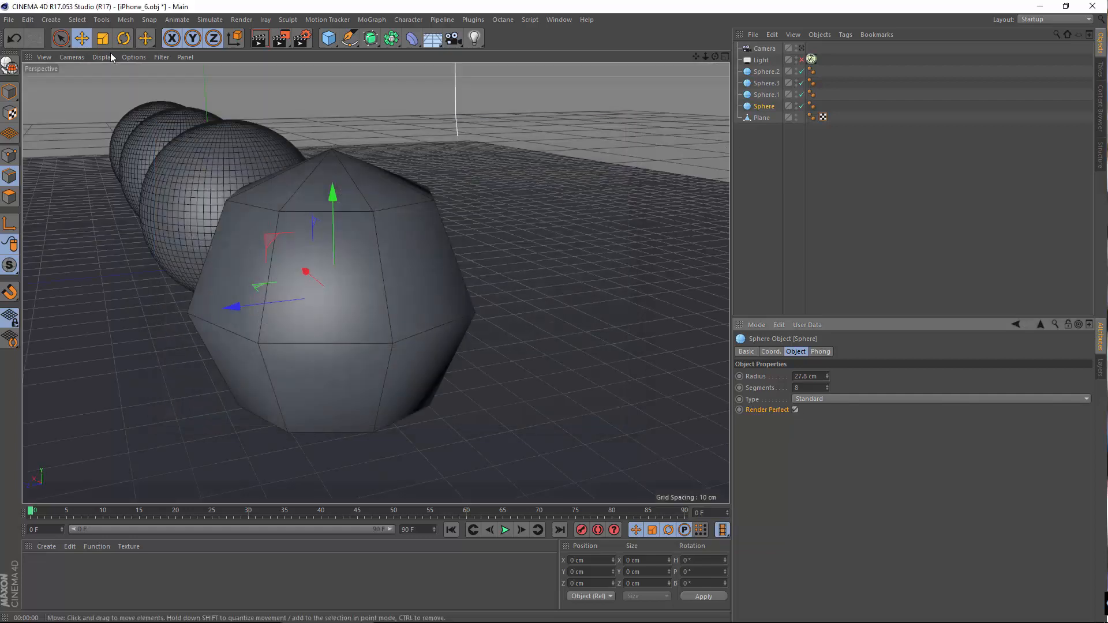
click(259, 38)
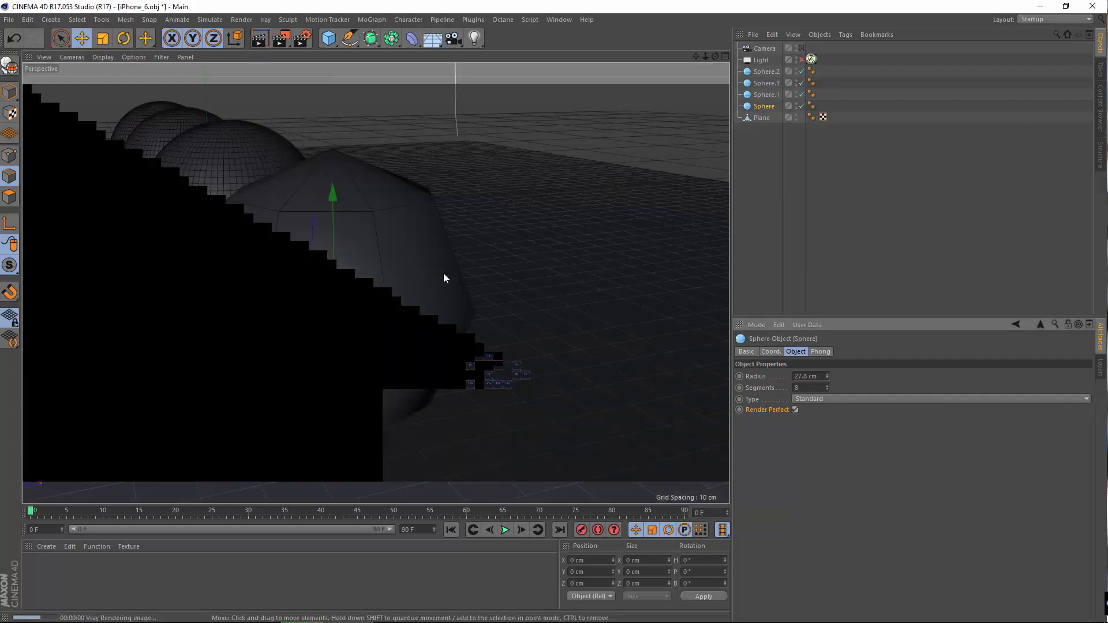
Re-enable the Light object and render the view with no geometry assigned to its VrayLight mesh area type.
click(801, 60)
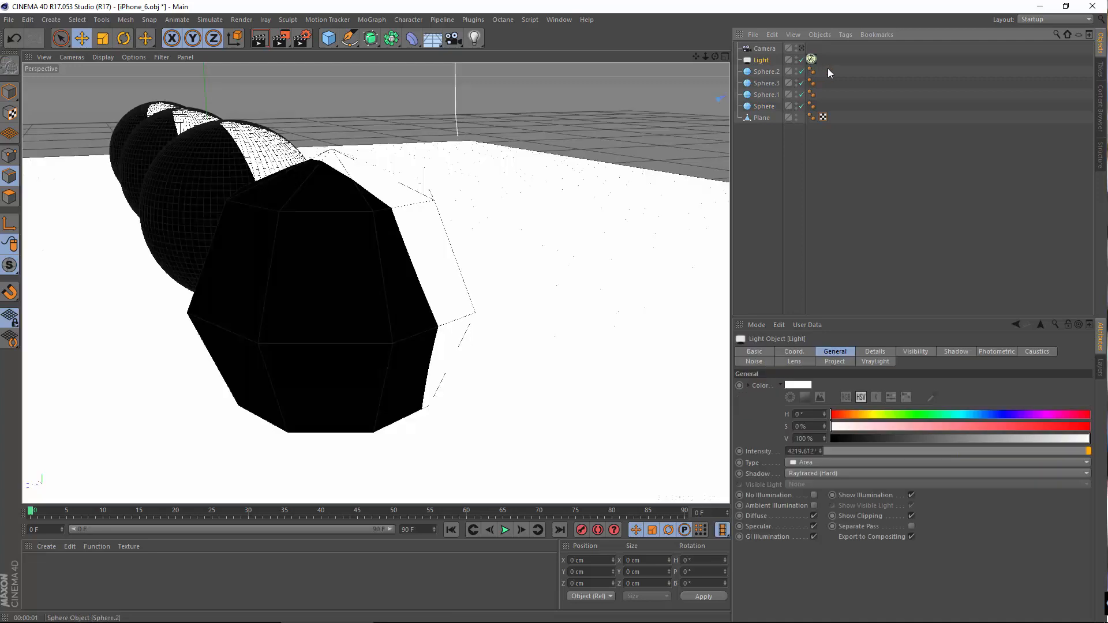
click(811, 59)
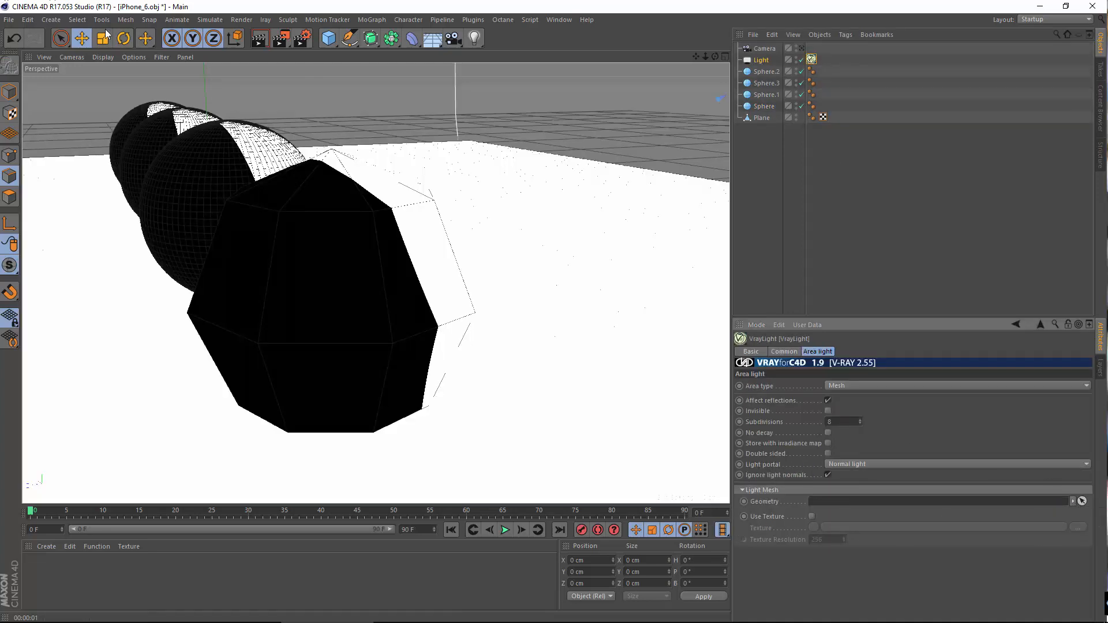
click(260, 40)
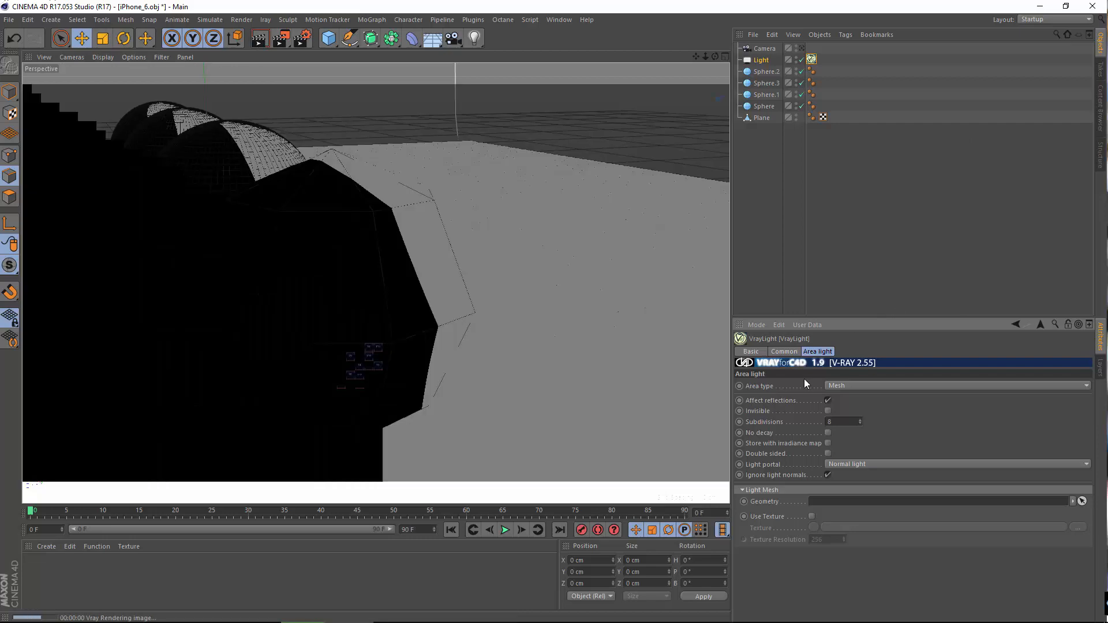
Set the VrayLight's area type back to Rectangle and render the close-up of the spheres.
click(871, 387)
click(858, 397)
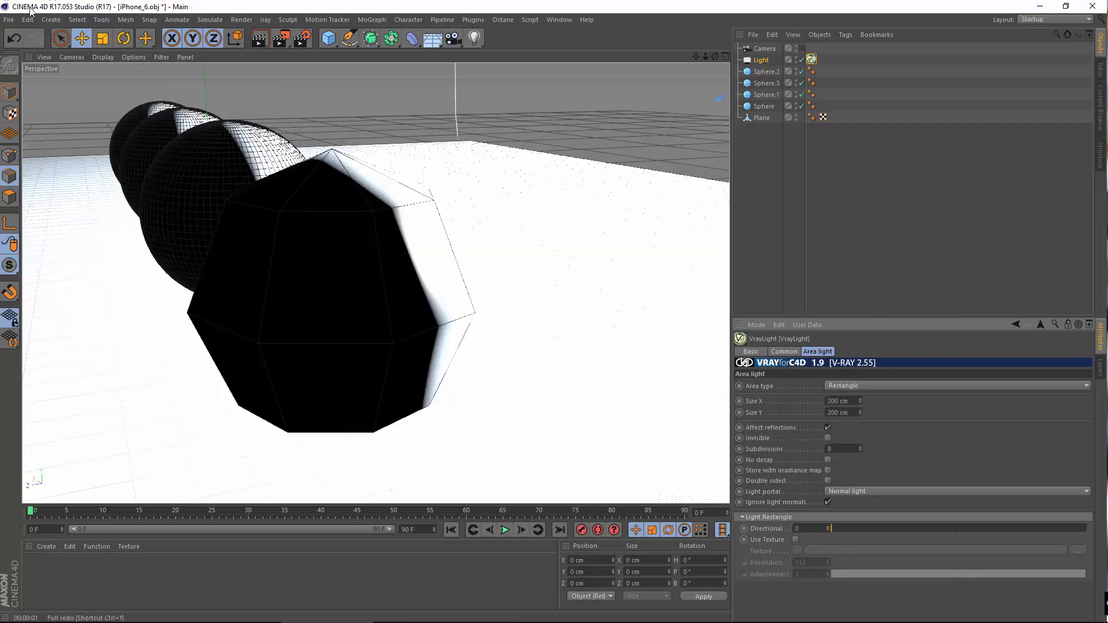
click(260, 38)
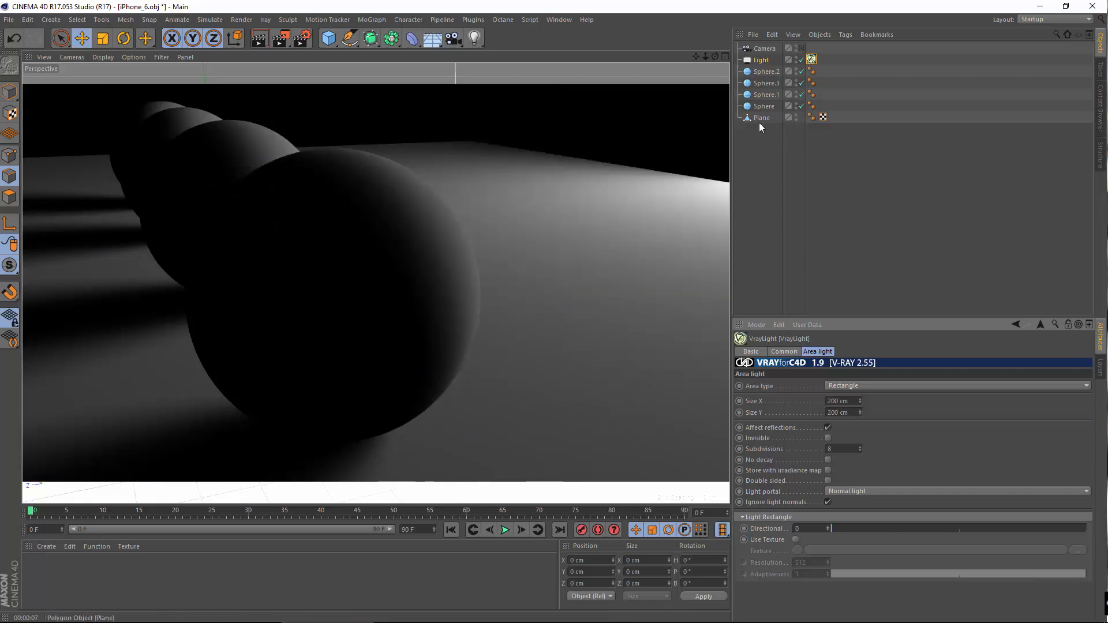
Set the front sphere's segments to 90 and turn off its Render Perfect option.
click(765, 109)
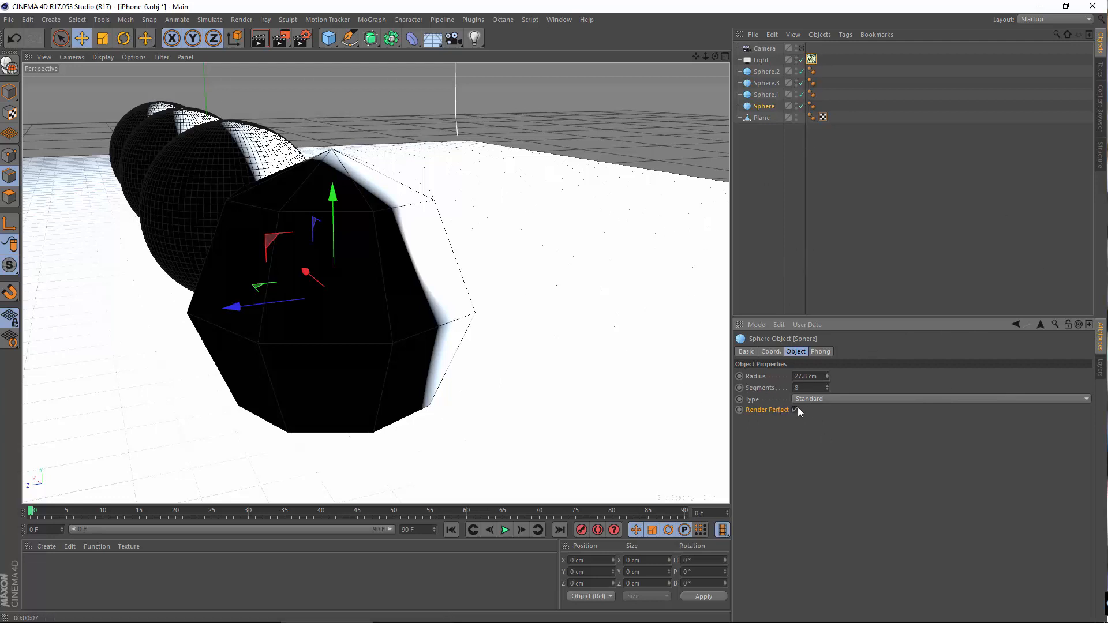
click(814, 387)
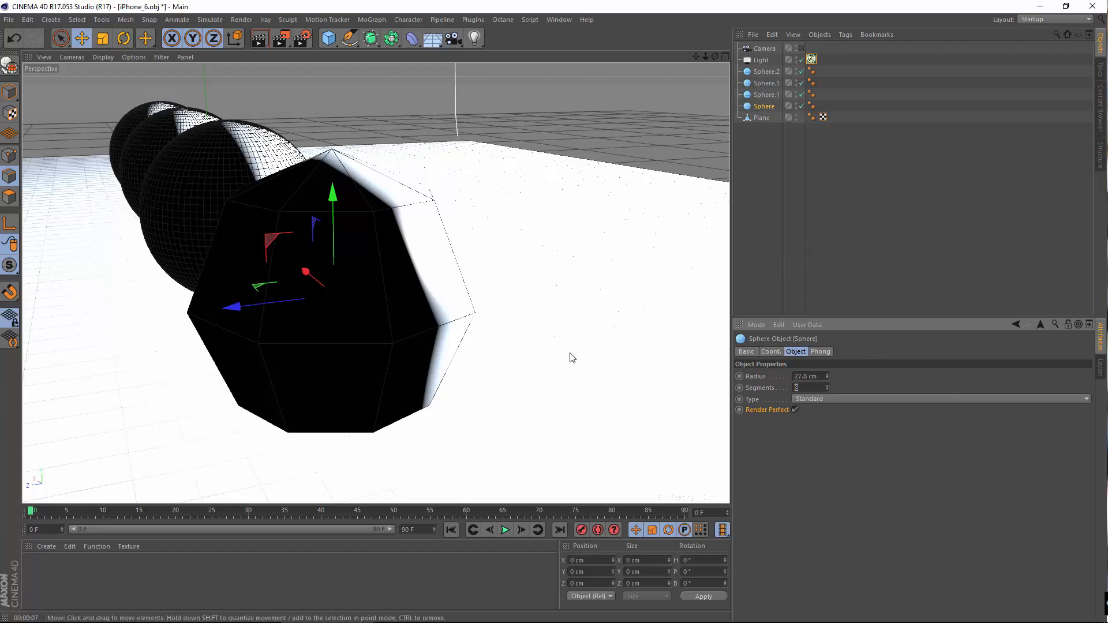
text(90)
key(Return)
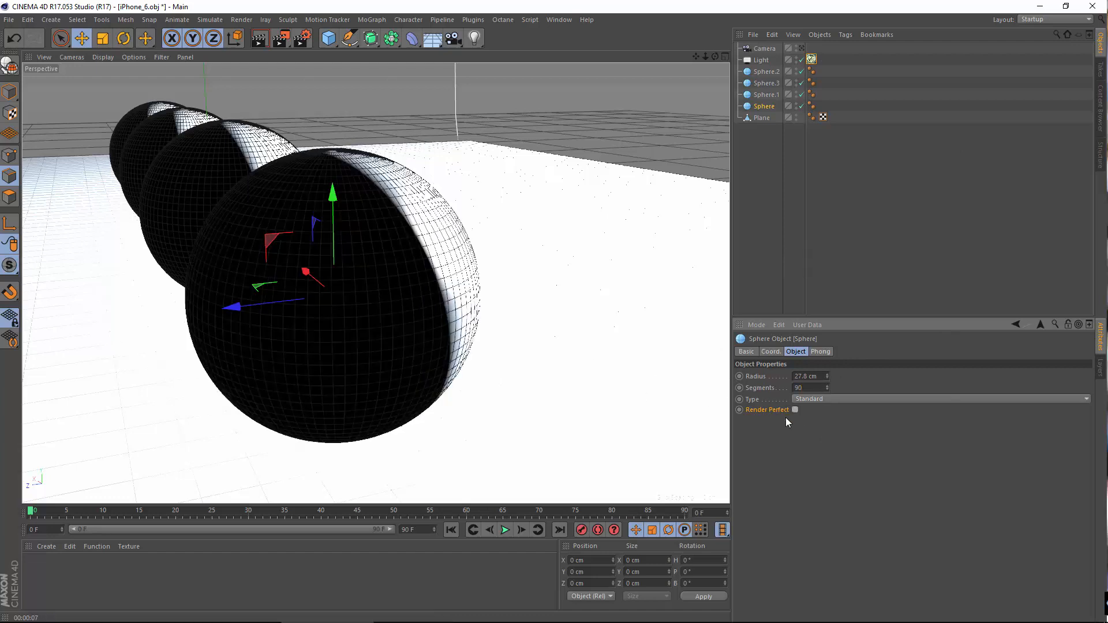
Convert the front sphere into an editable polygon object.
click(812, 59)
mouse_move(761, 107)
mouse_down()
mouse_move(769, 148)
mouse_move(770, 105)
mouse_up()
key(c)
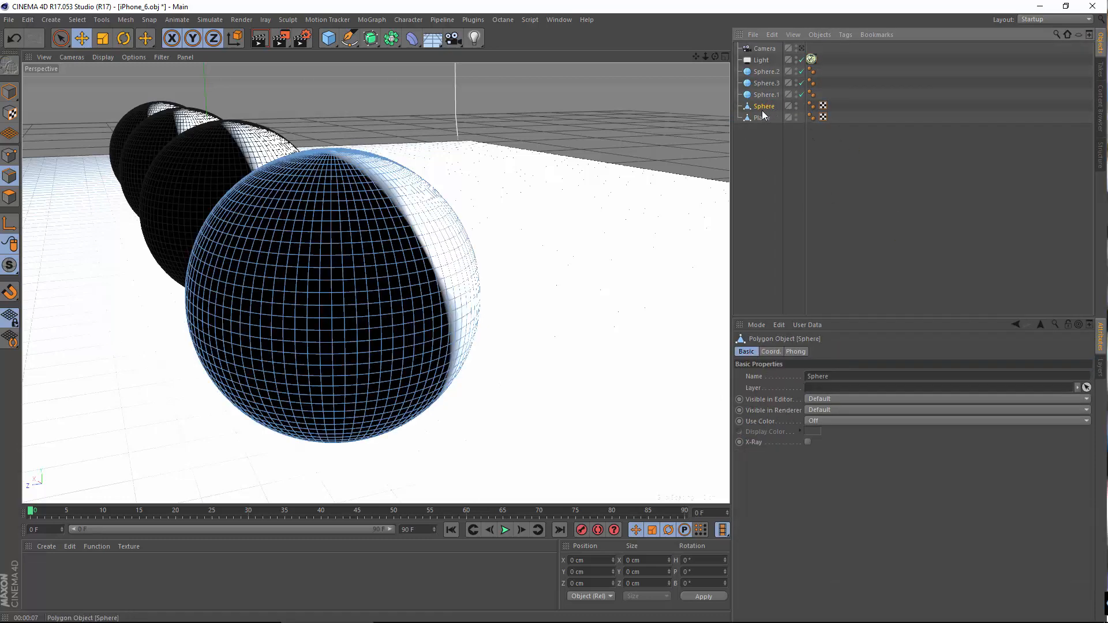
Set the VrayLight's area type to Mesh with the polygon Sphere as its geometry, and render the view.
click(812, 59)
click(880, 386)
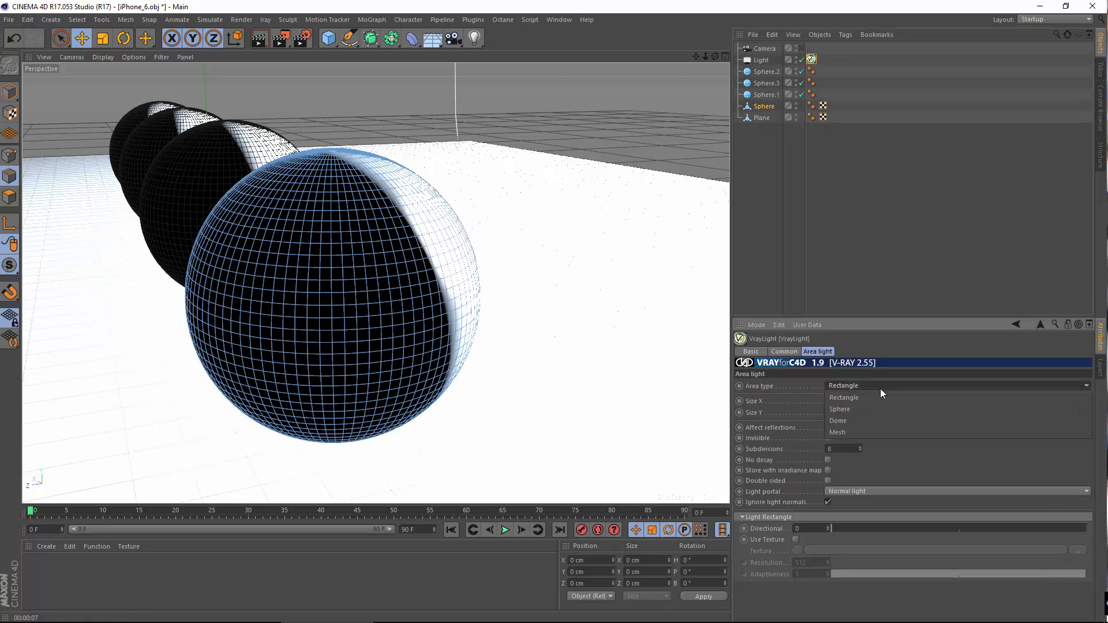
click(840, 431)
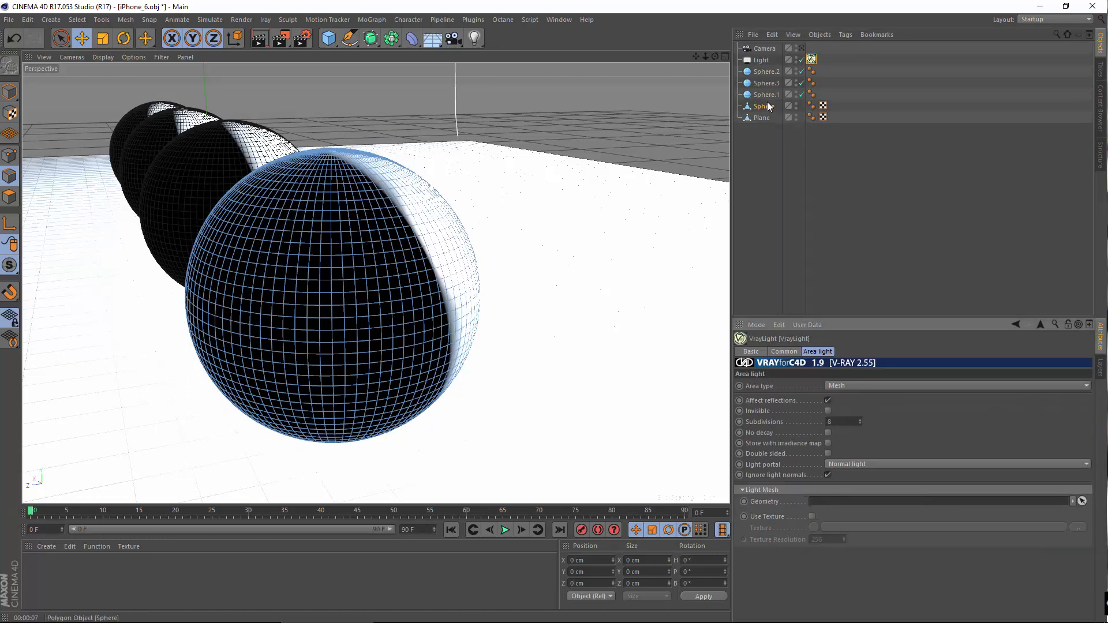
mouse_move(764, 106)
mouse_down()
mouse_move(760, 422)
mouse_move(870, 509)
mouse_move(887, 507)
mouse_up()
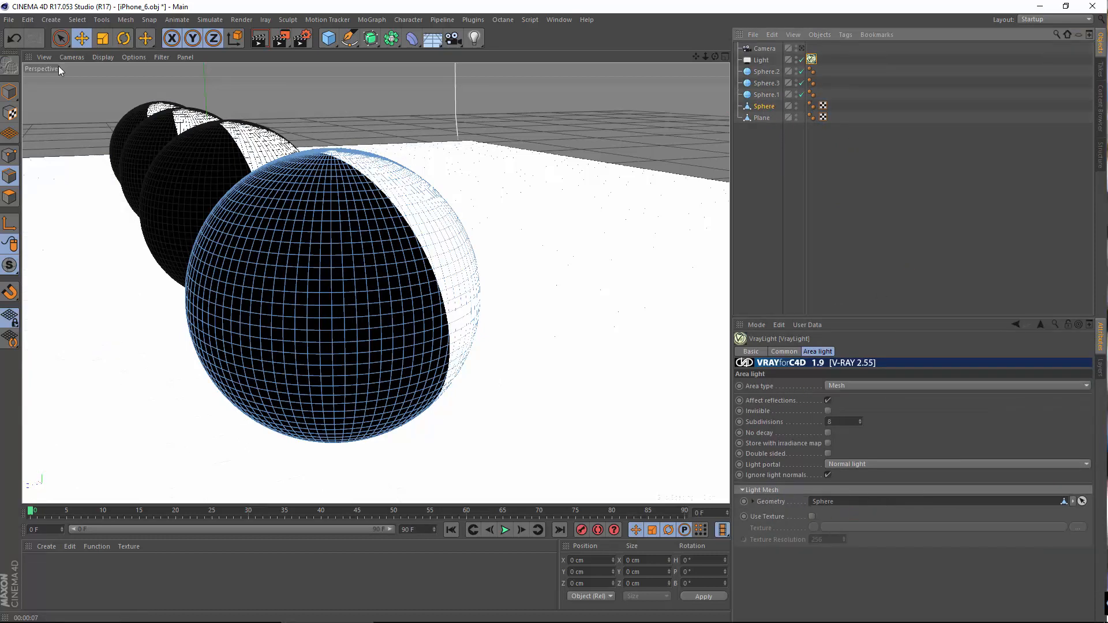
click(259, 39)
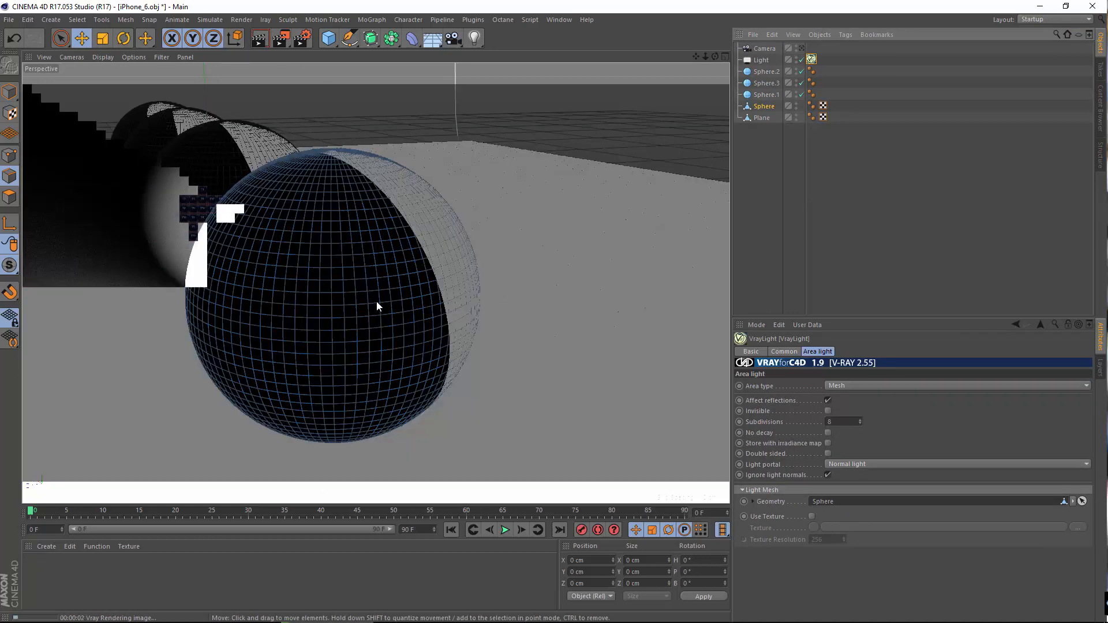
Undo the mesh light assignment, the area type change and the front sphere's polygon conversion.
scroll(405, 314, down, 7)
alt+drag(433, 313, 396, 307)
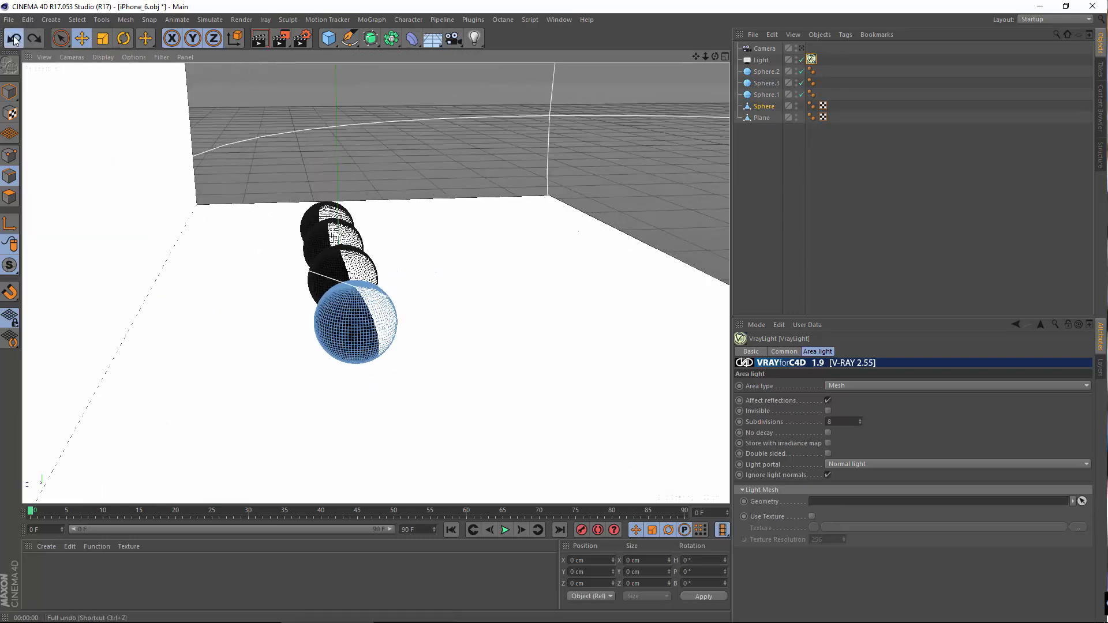
click(14, 39)
click(14, 40)
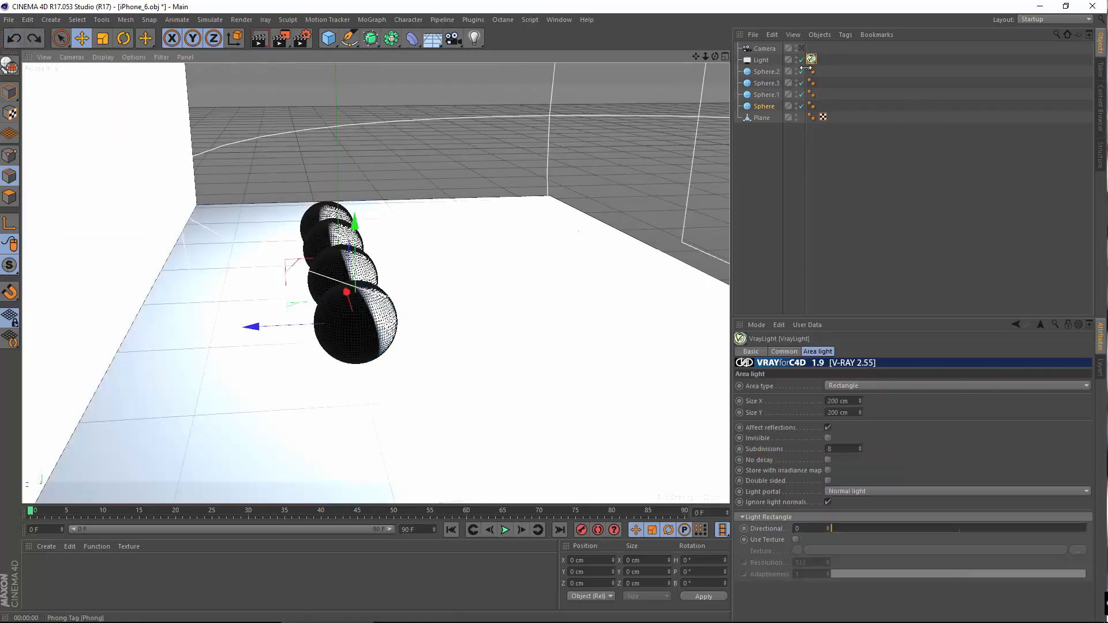
Set the VrayLight's area type to Mesh with the parametric Sphere as its geometry, and render the four spheres.
click(771, 107)
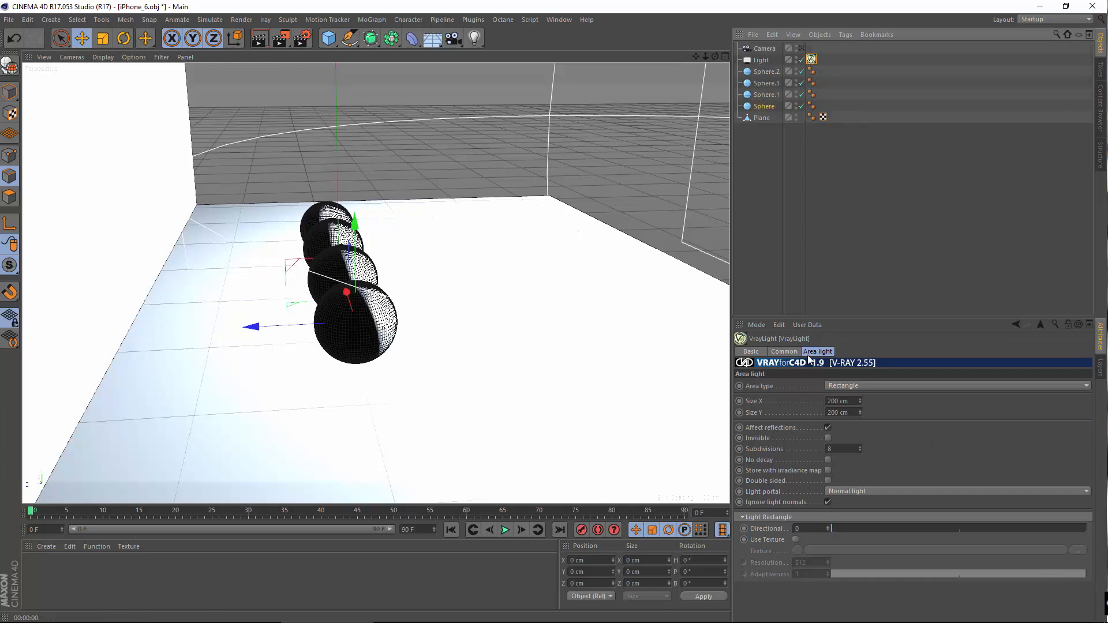
click(840, 386)
click(841, 433)
drag(764, 109, 843, 503)
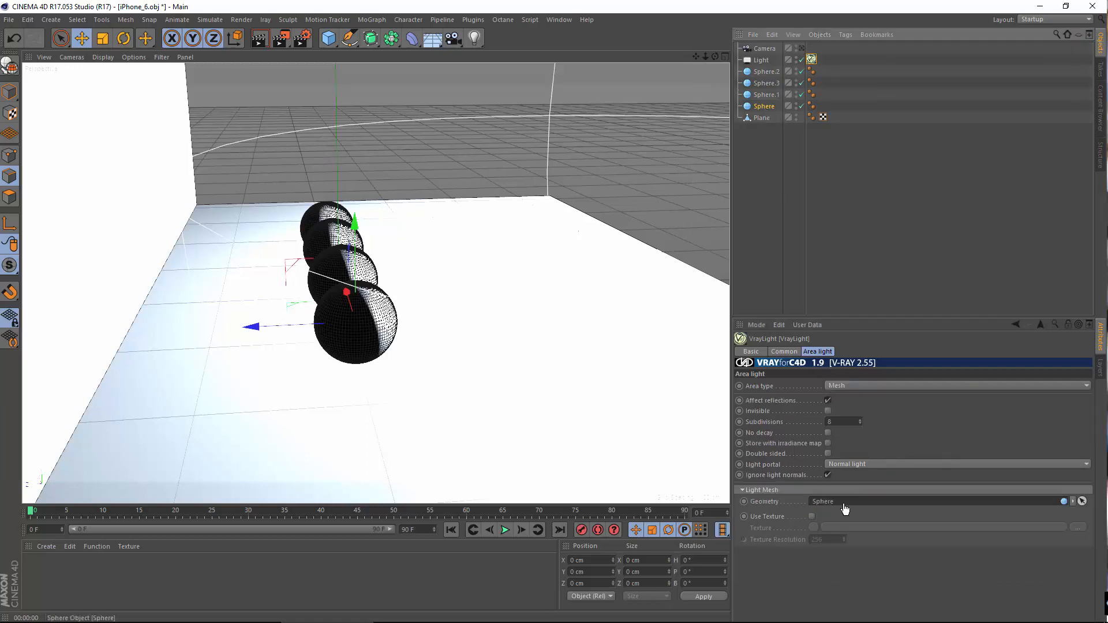
click(259, 38)
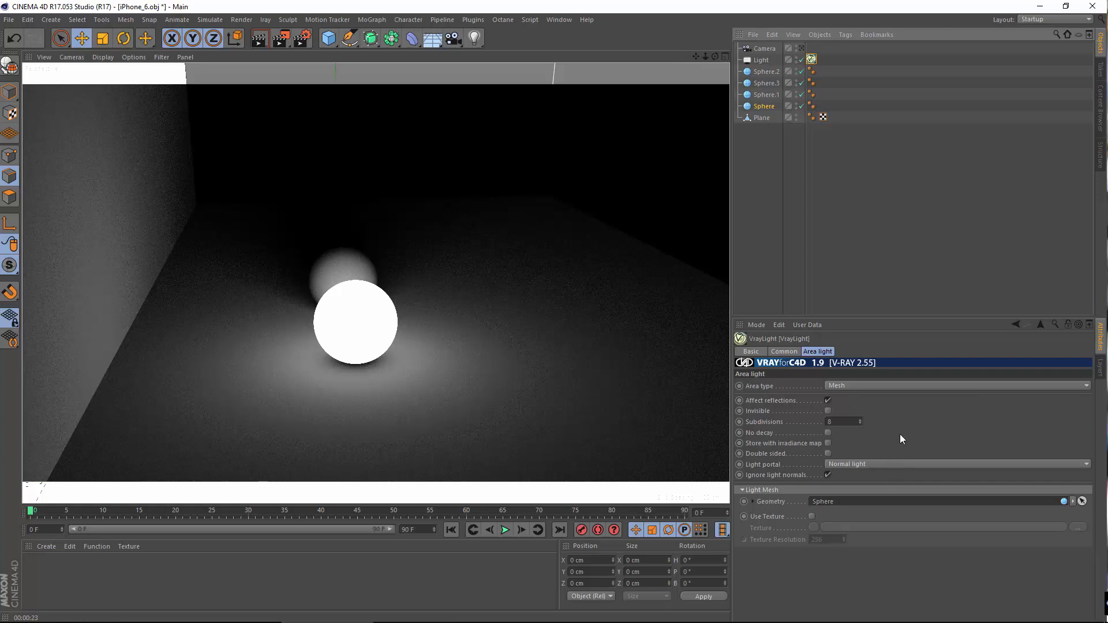
Examine the VrayLight's common settings, including the available intensity units and the radiant power.
click(760, 150)
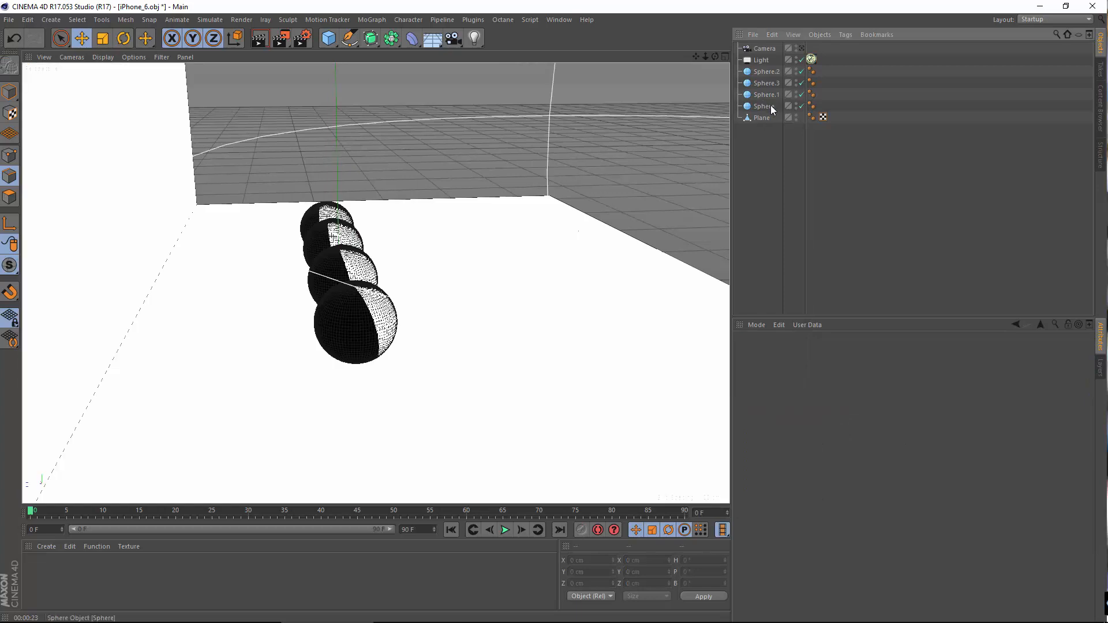
click(763, 106)
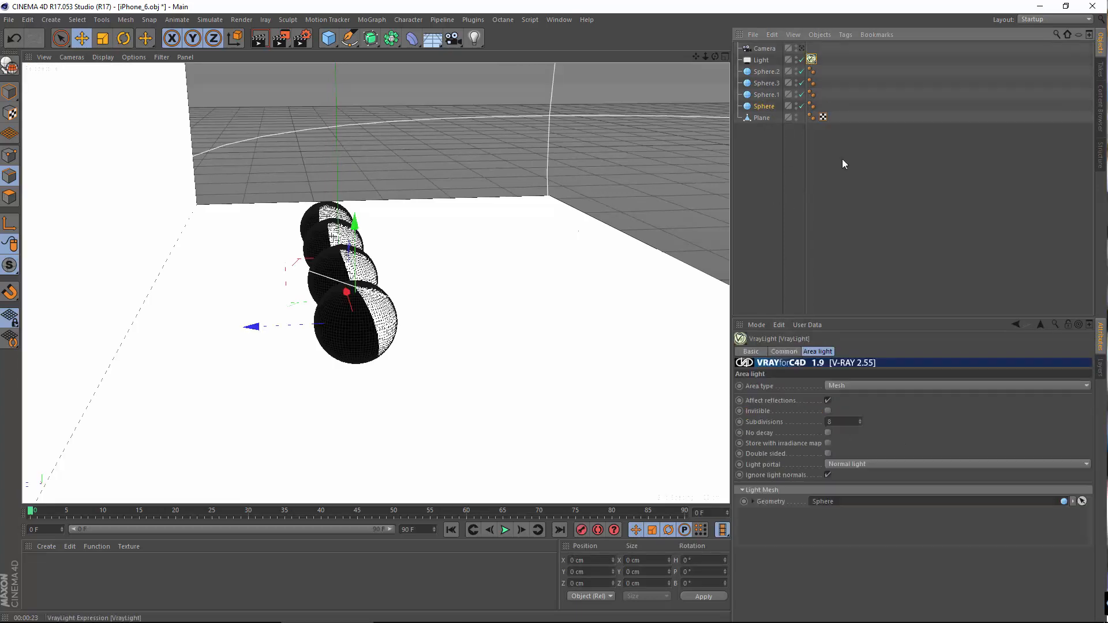
click(783, 351)
scroll(866, 536, down, 2)
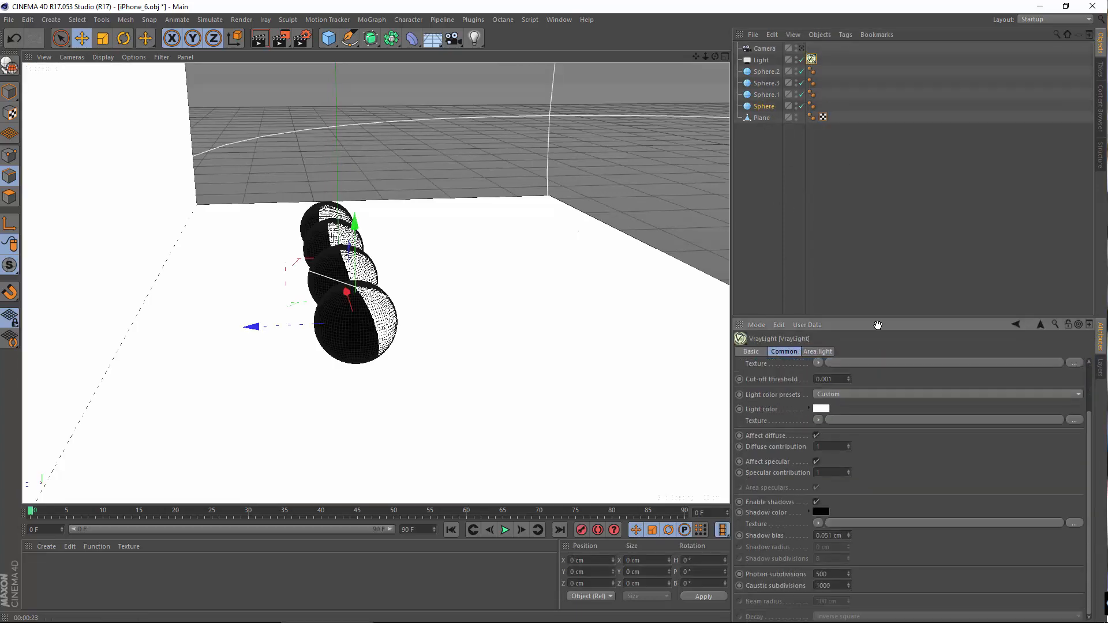
scroll(893, 457, up, 2)
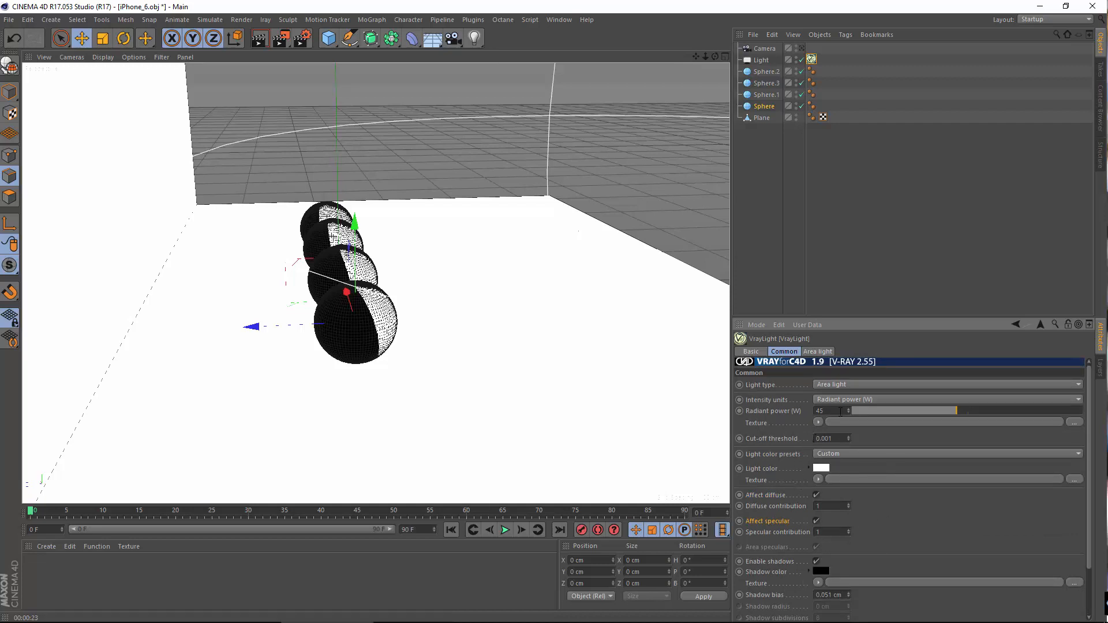
click(836, 400)
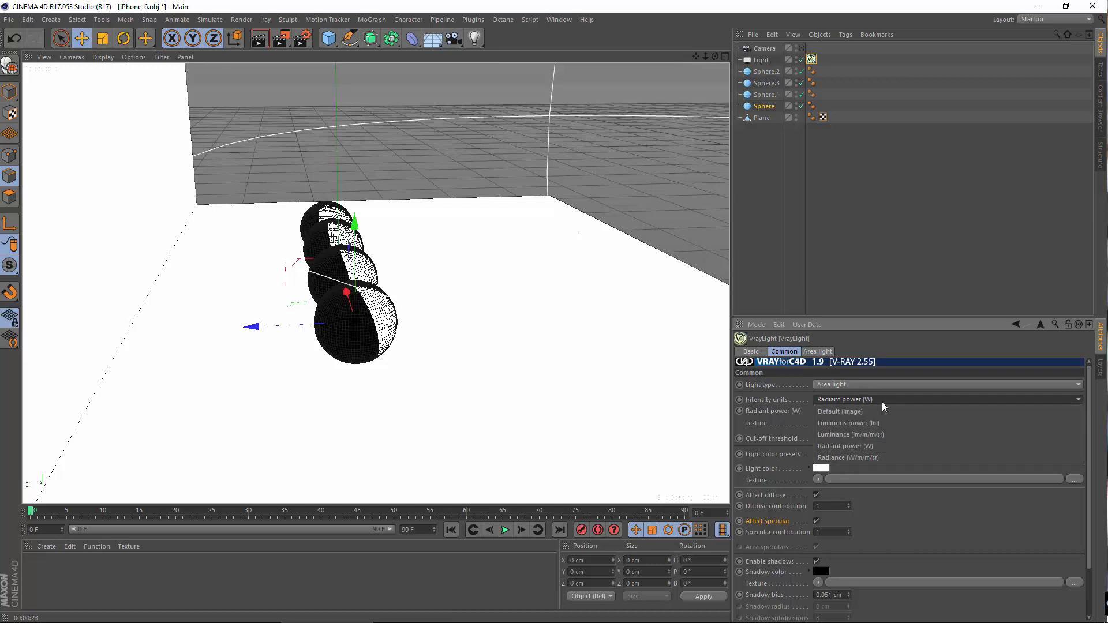
click(861, 447)
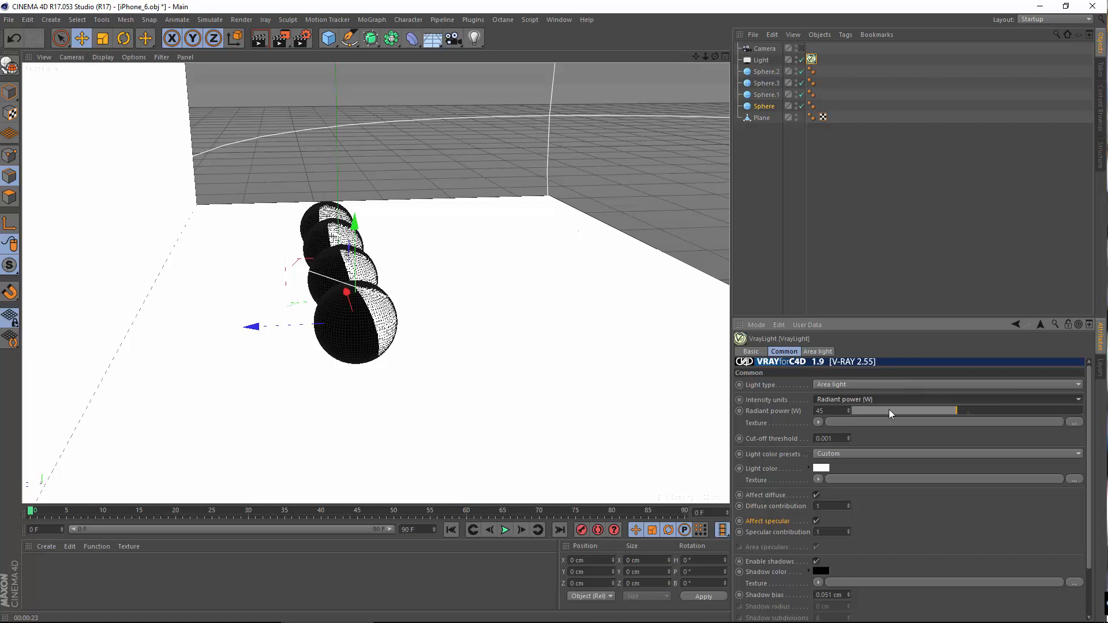
click(770, 415)
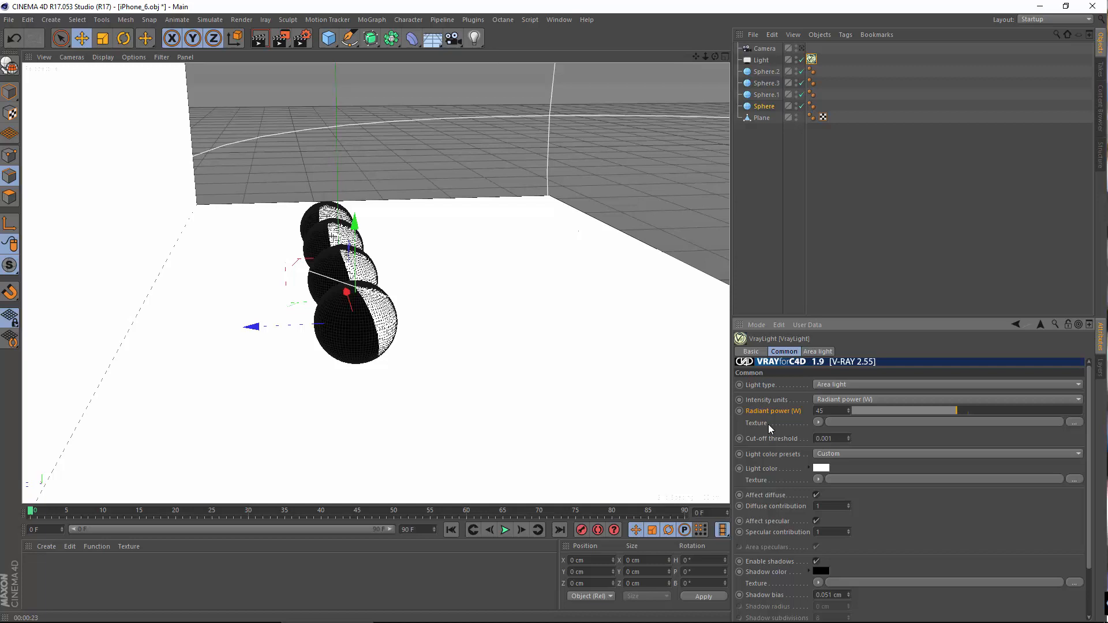
click(777, 190)
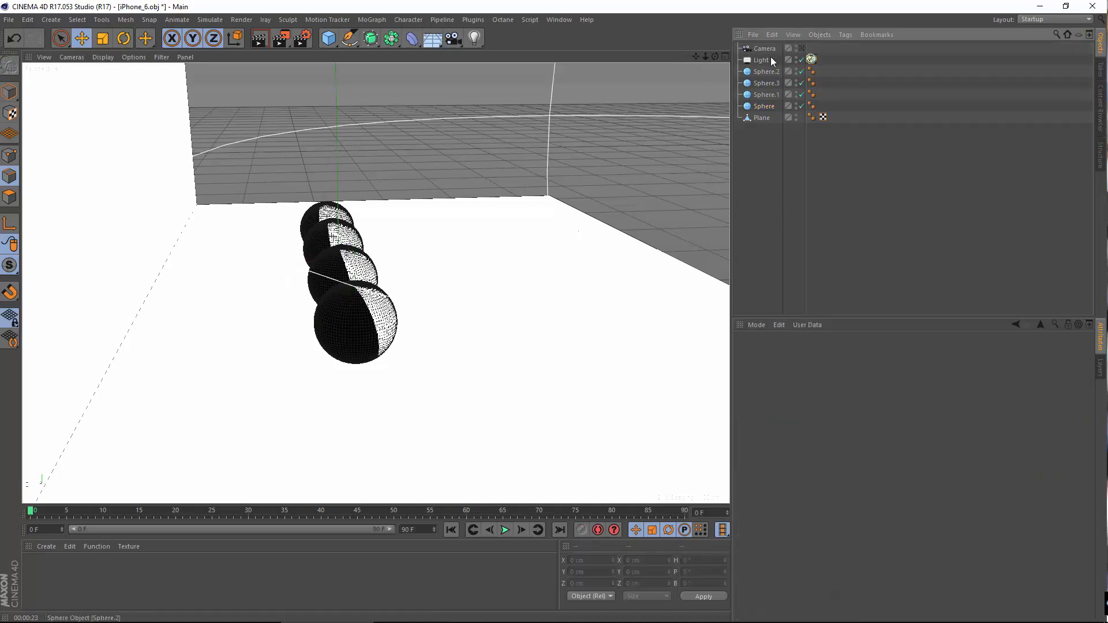
Set the VrayLight's area type to Dome and enable its Spherical Dome and Use Texture options.
click(811, 59)
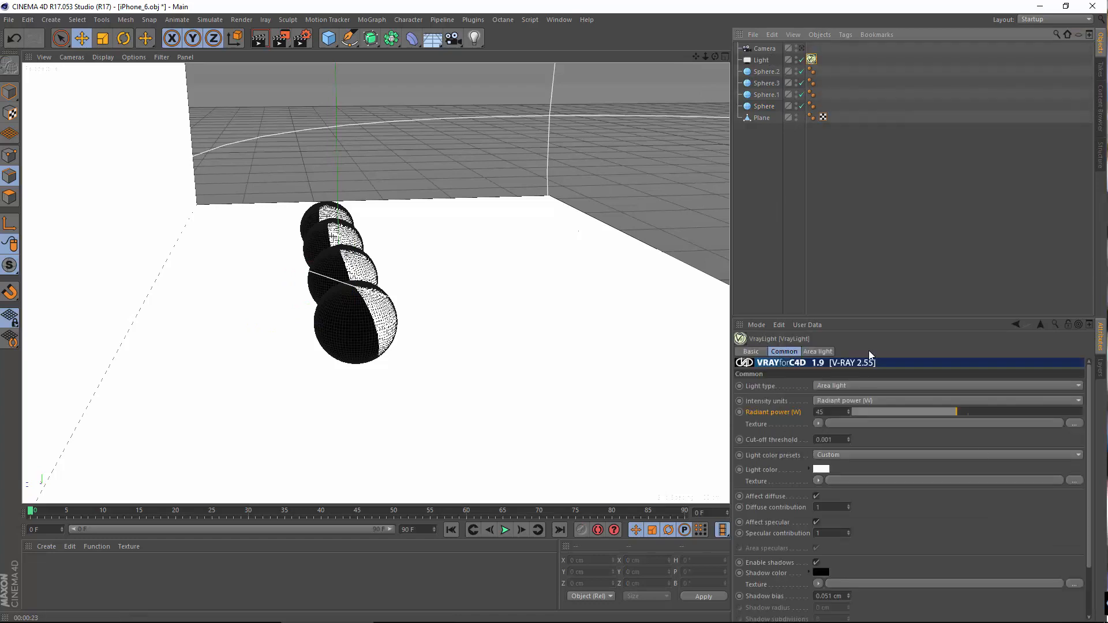
click(818, 351)
click(853, 385)
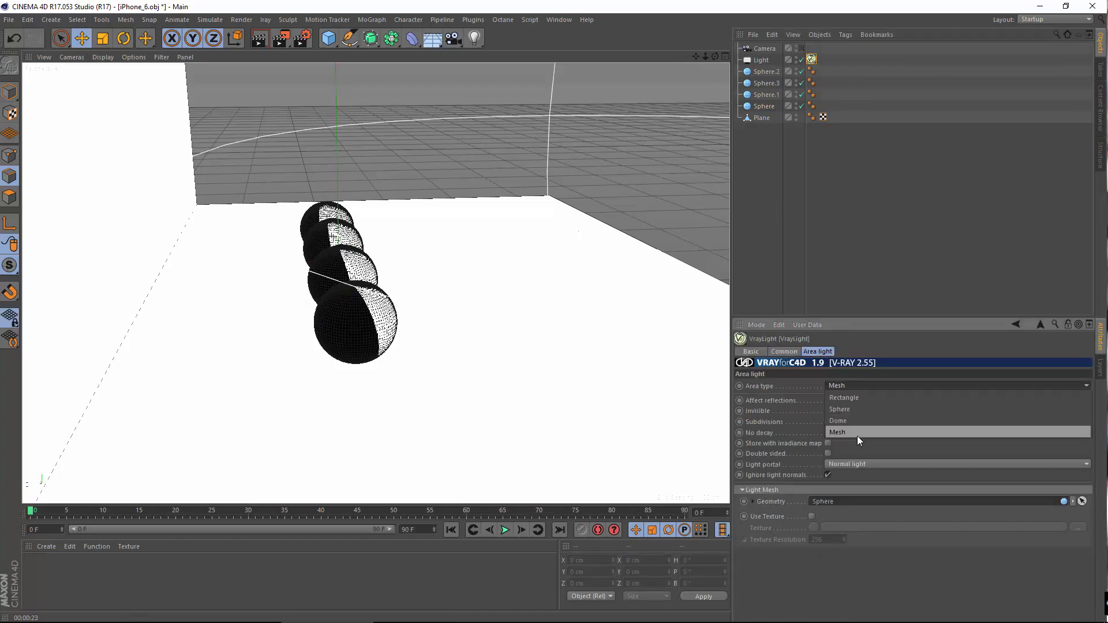
click(868, 421)
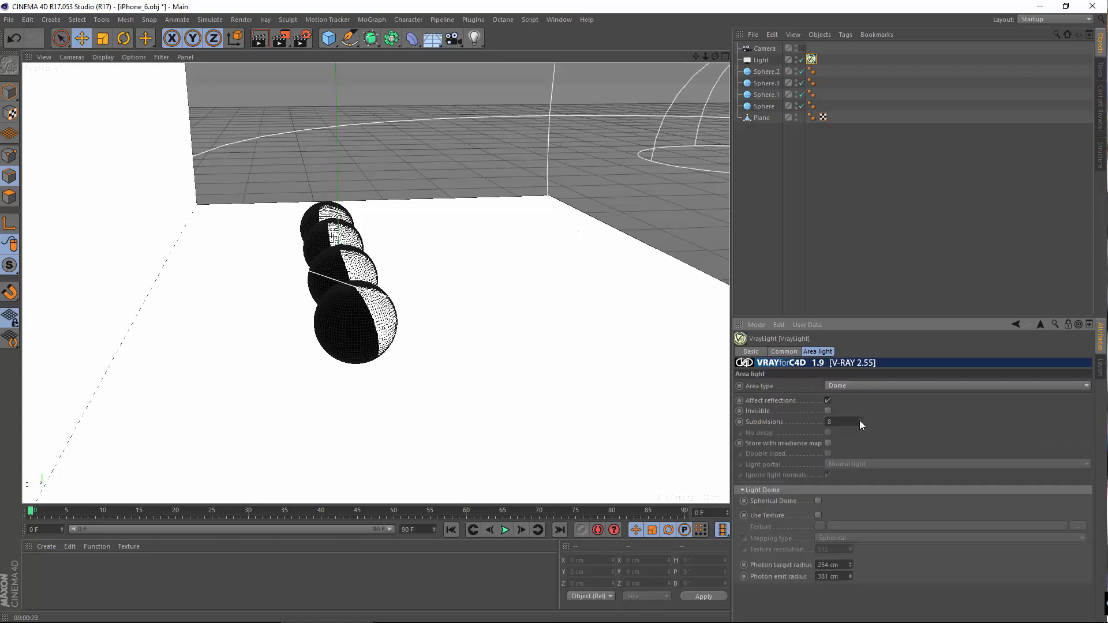
click(817, 501)
click(816, 514)
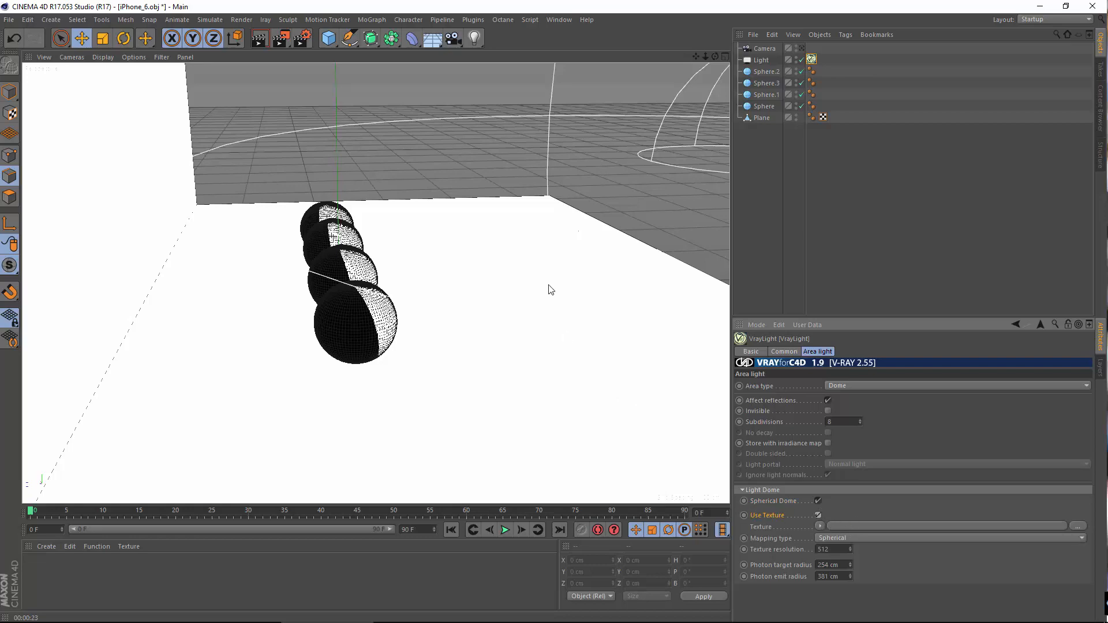
Inspect the dome light around the scene and frame the four spheres from the front.
alt+middle_drag(549, 289, 437, 338)
alt+right_drag(437, 339, 434, 280)
alt+drag(424, 291, 369, 278)
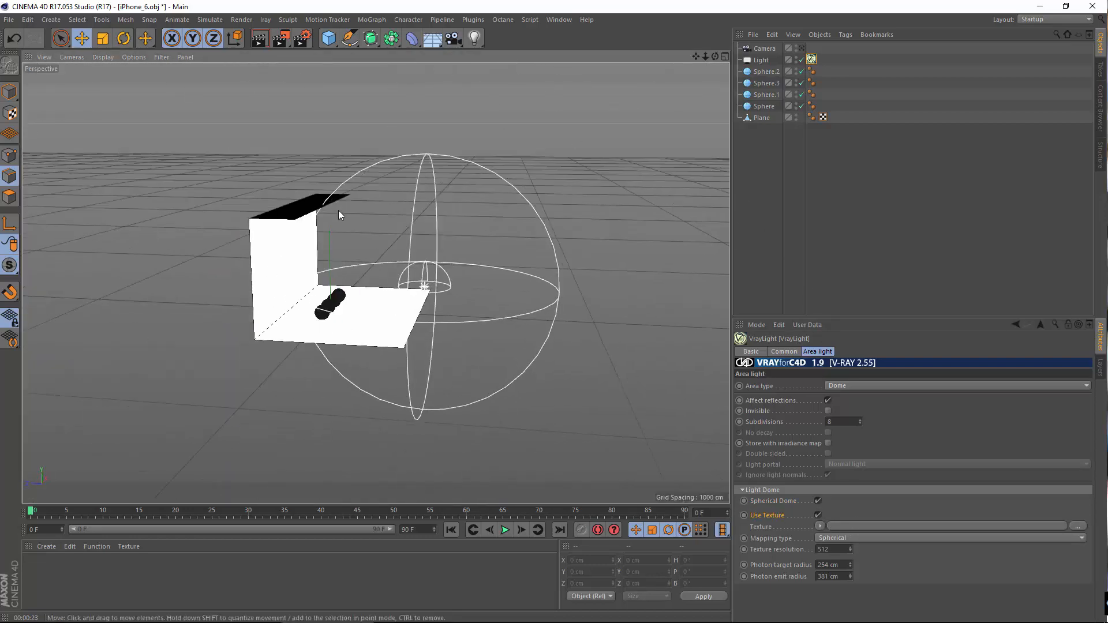
alt+drag(338, 210, 45, 136)
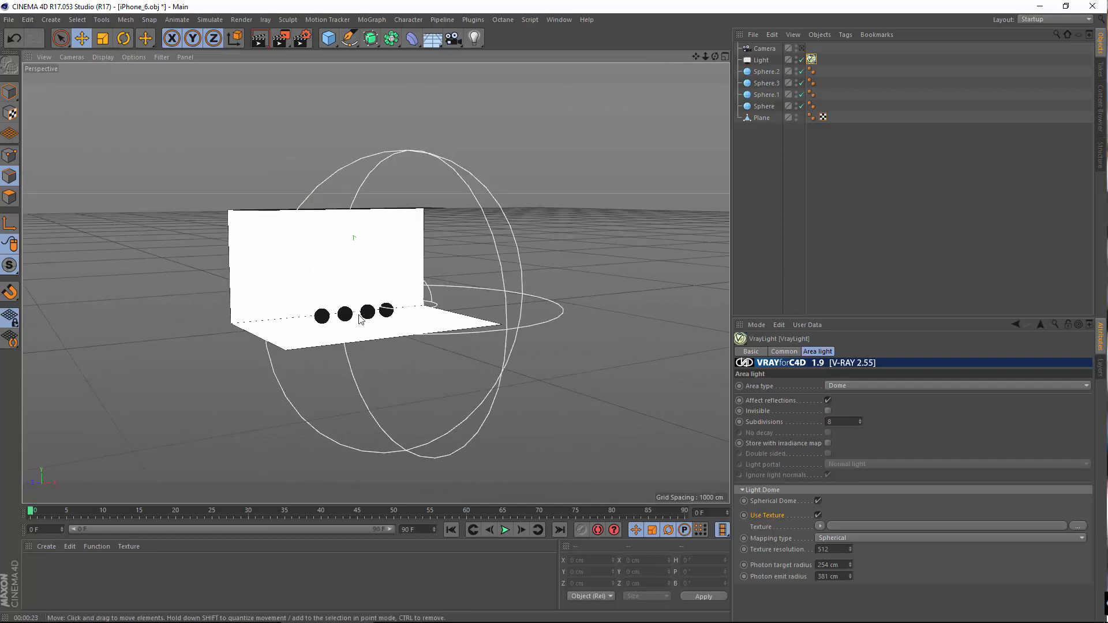
scroll(317, 252, up, 8)
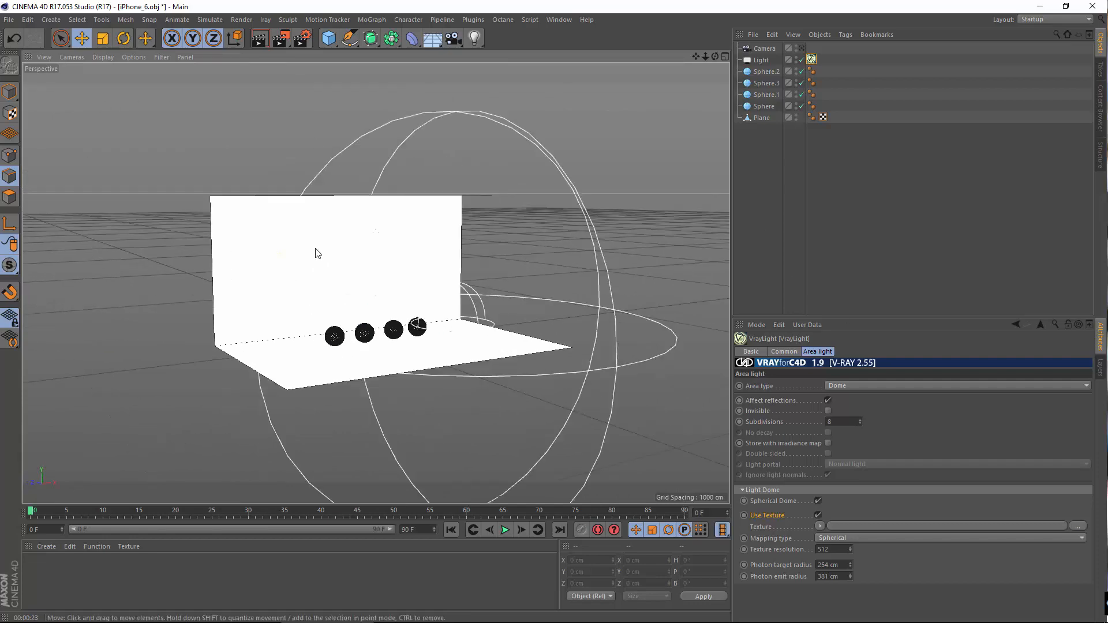
alt+drag(436, 328, 369, 331)
scroll(410, 352, up, 6)
scroll(384, 341, down, 5)
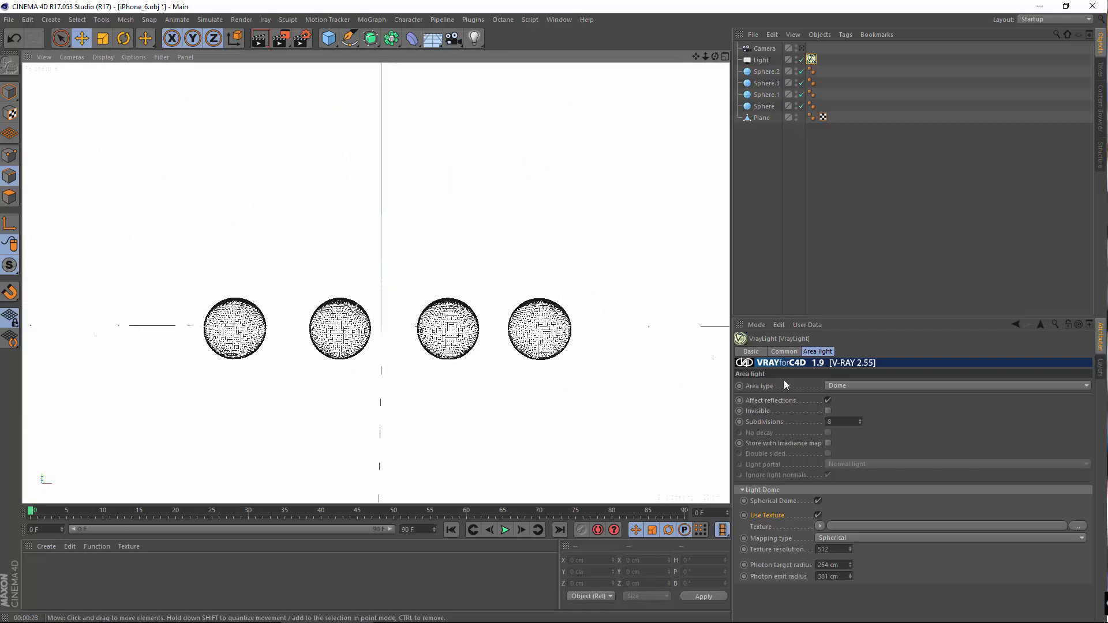
Load fin4_Ref.exr from the Chapter 9 - VrayForC4D - An Introduction folder as the dome light's texture, without copying it to the project.
click(820, 526)
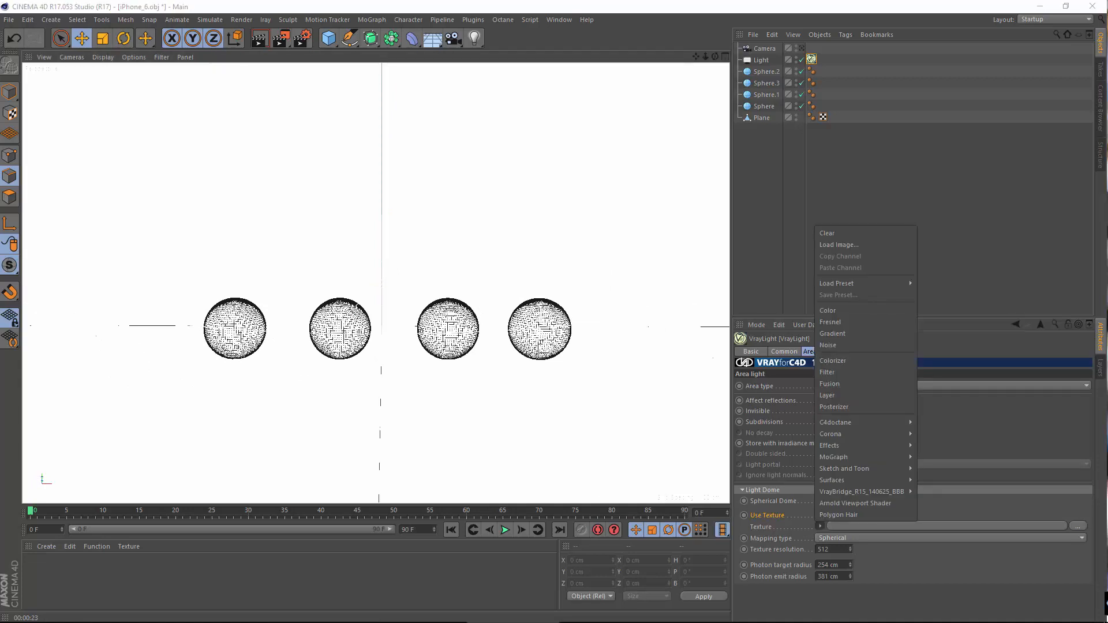
click(820, 526)
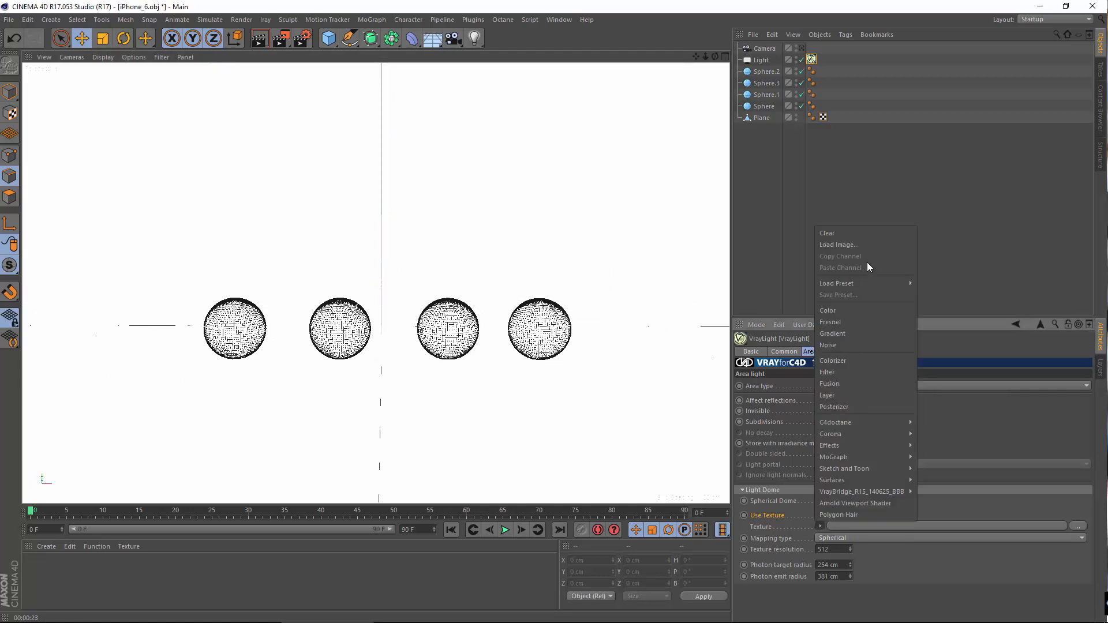
click(856, 246)
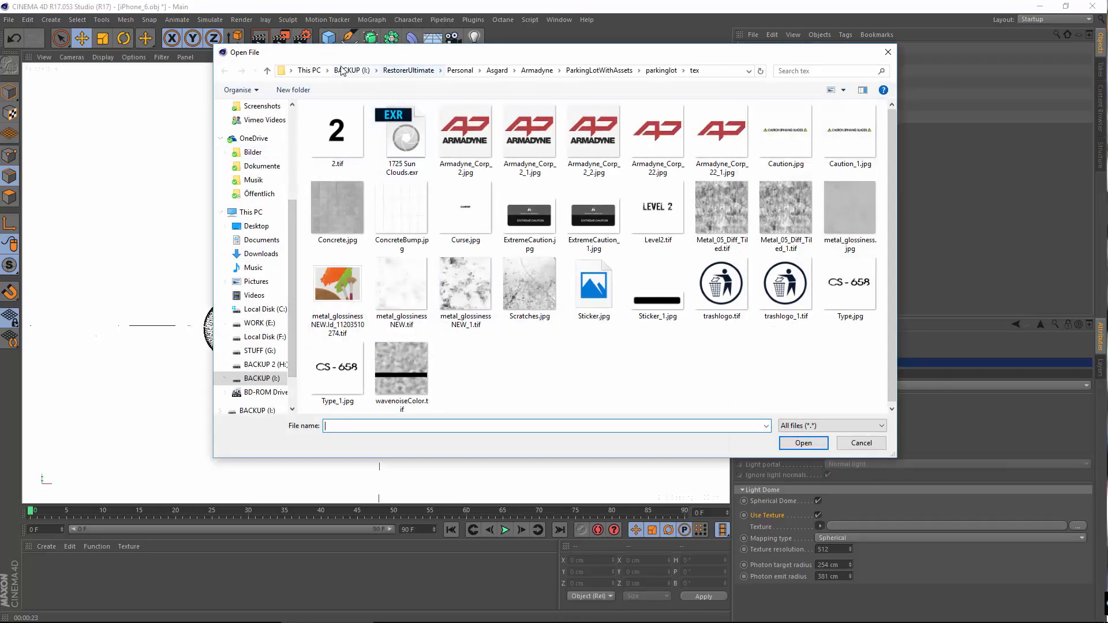
click(260, 323)
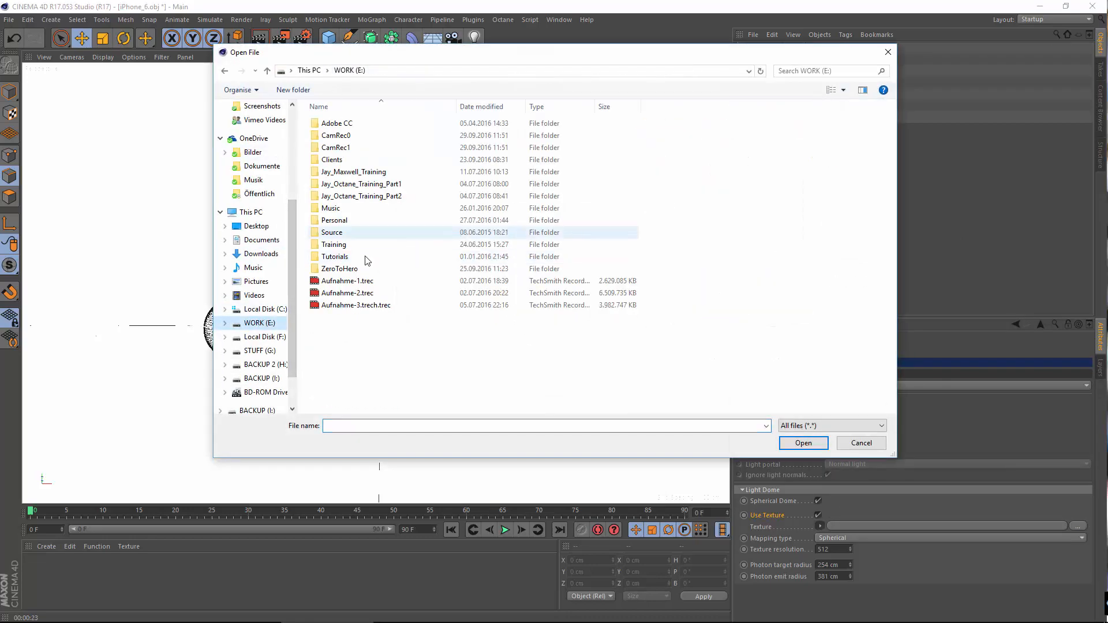
double_click(332, 271)
double_click(371, 126)
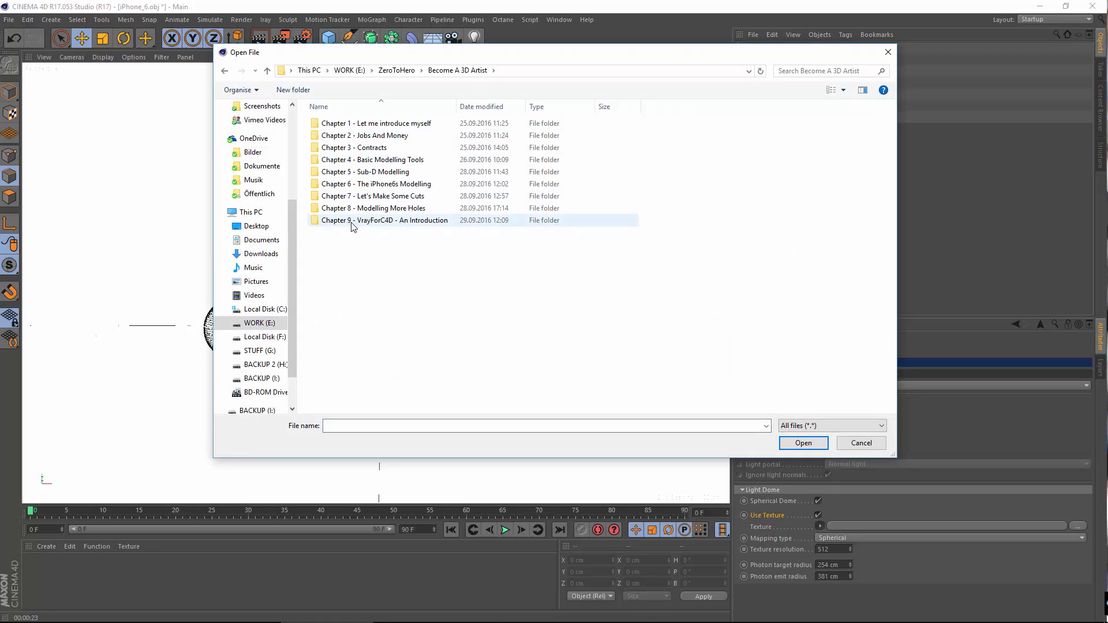
double_click(353, 222)
click(337, 165)
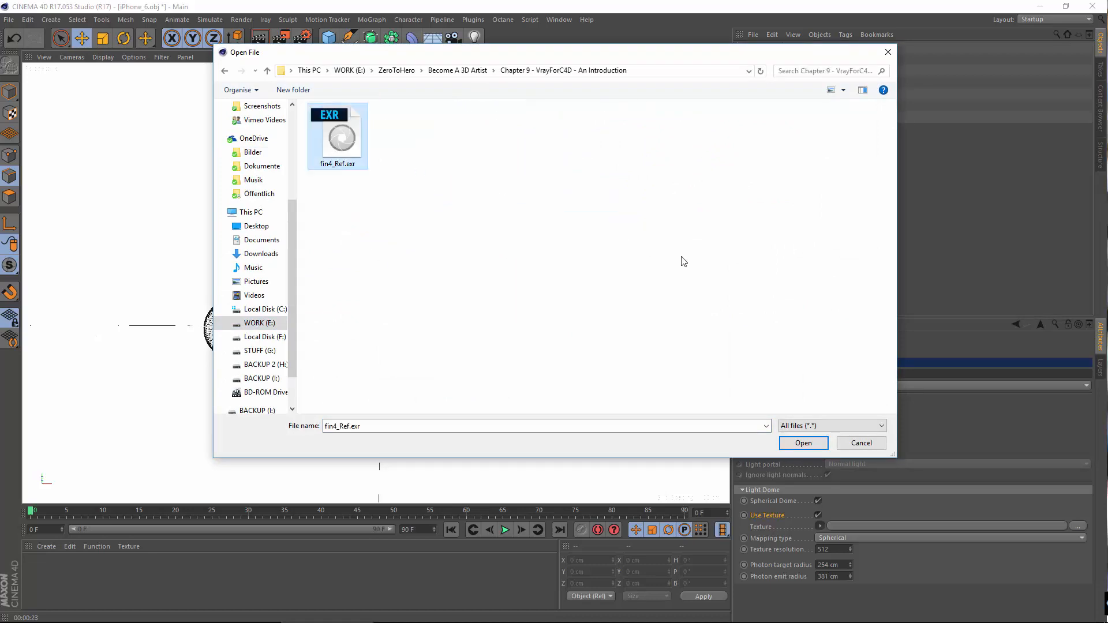
click(803, 443)
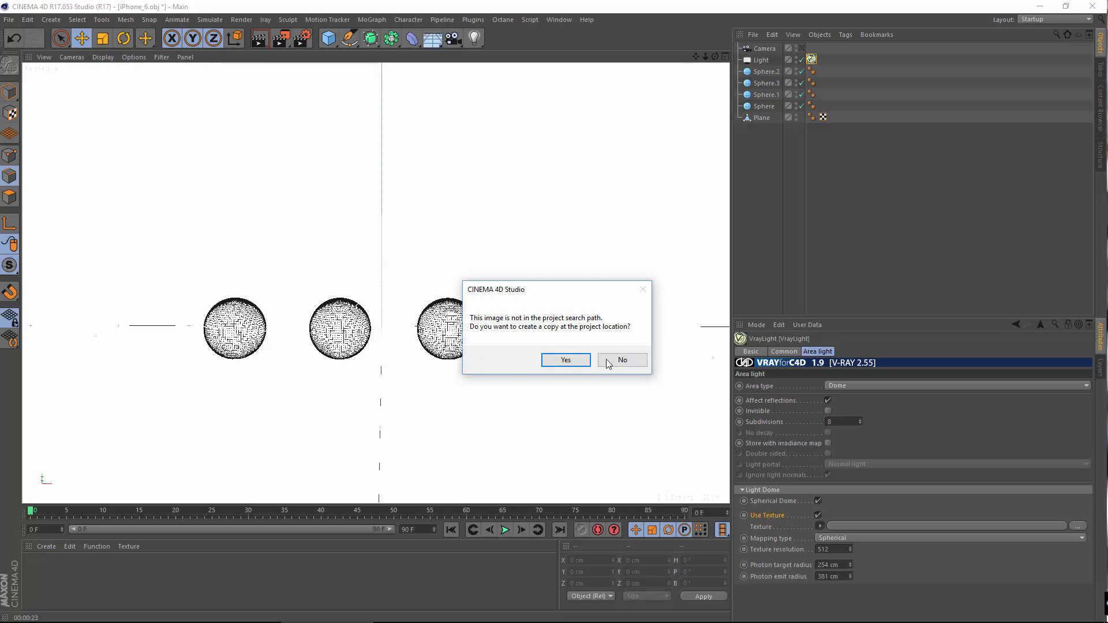
click(622, 359)
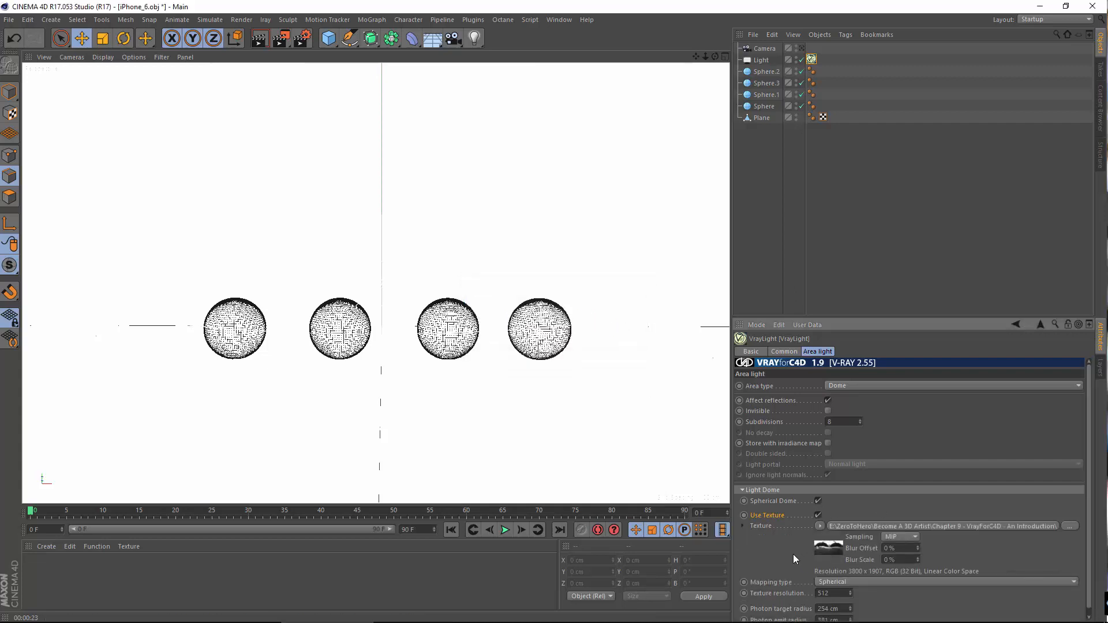
Review the dome's mapping types, keep Spherical, and set its texture resolution to 3800.
scroll(814, 406, down, 1)
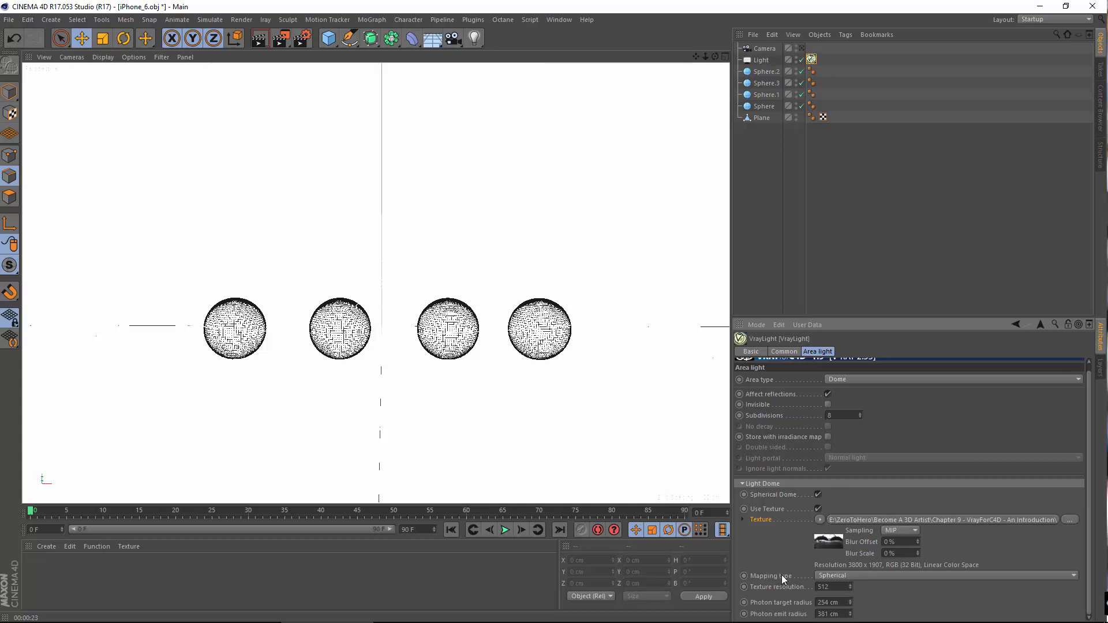
click(867, 575)
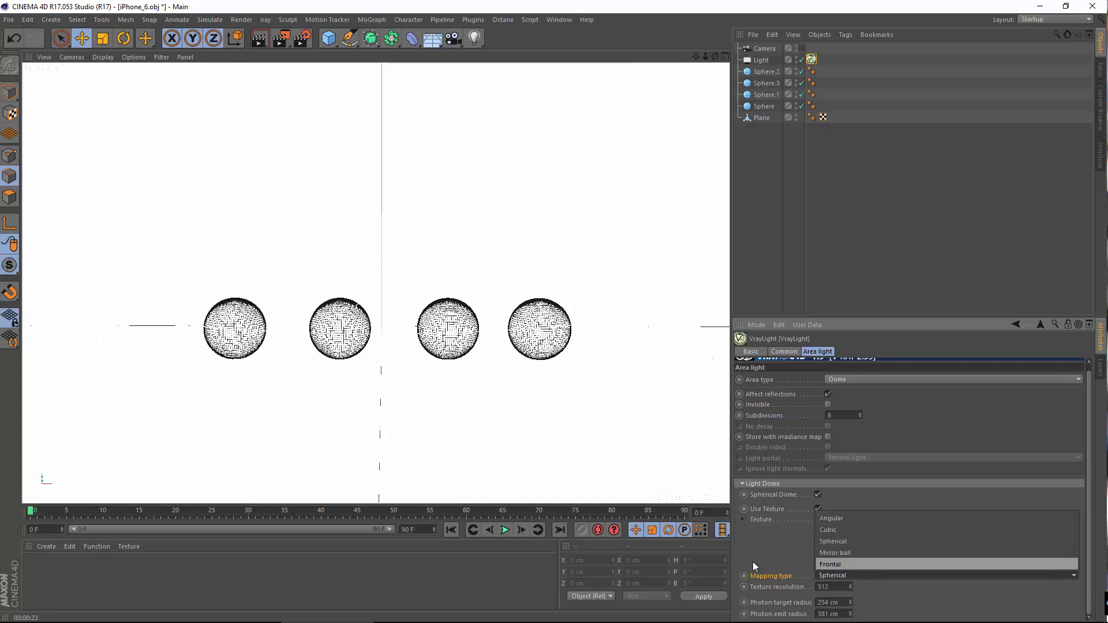
click(770, 546)
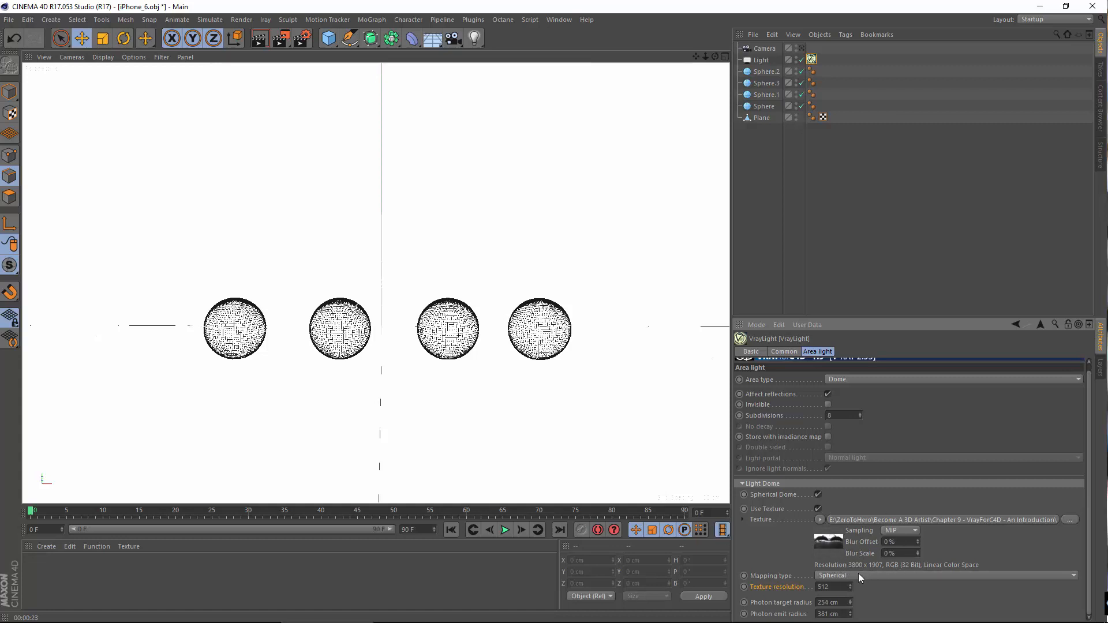
drag(826, 587, 605, 542)
text(3800)
Compare the Embedded, Linear and sRGB color profiles of the dome's bitmap shader and set the profile to sRGB.
click(893, 521)
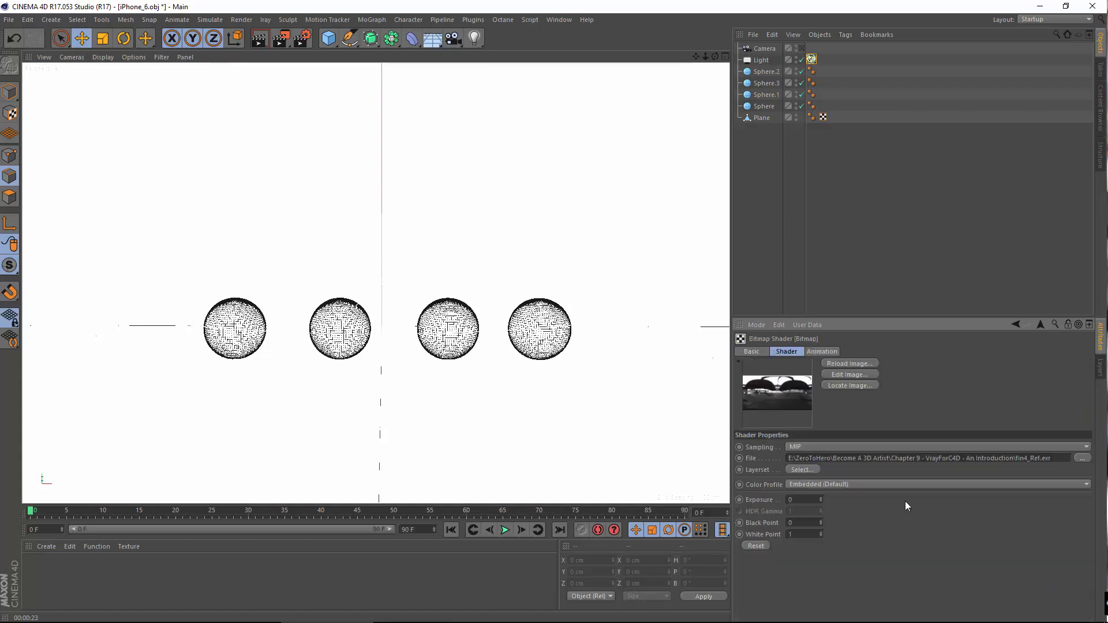
click(830, 486)
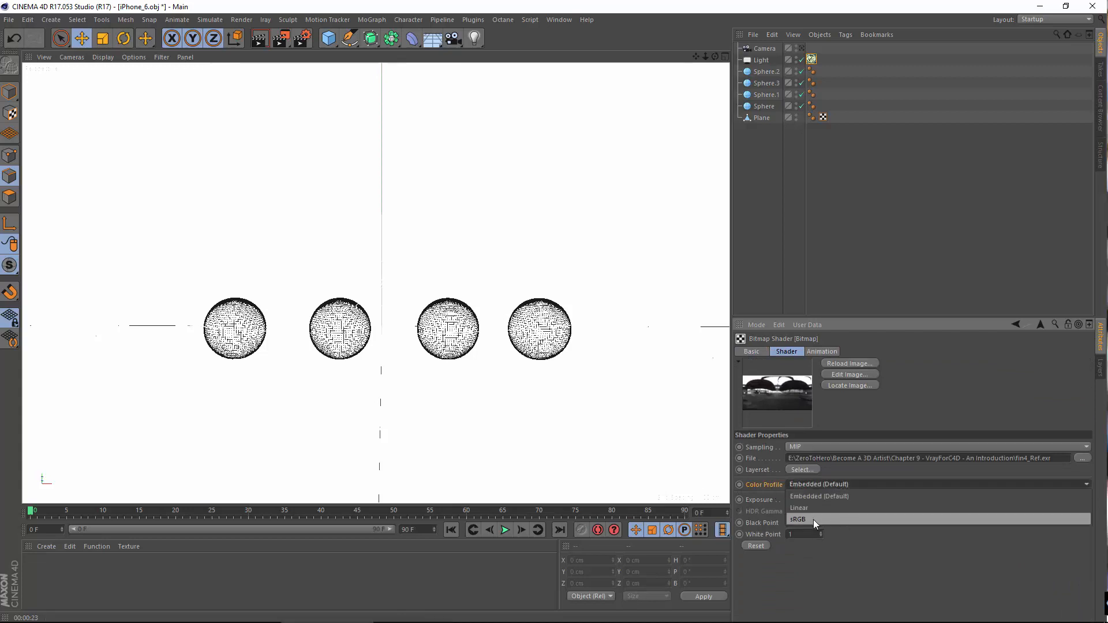
click(813, 519)
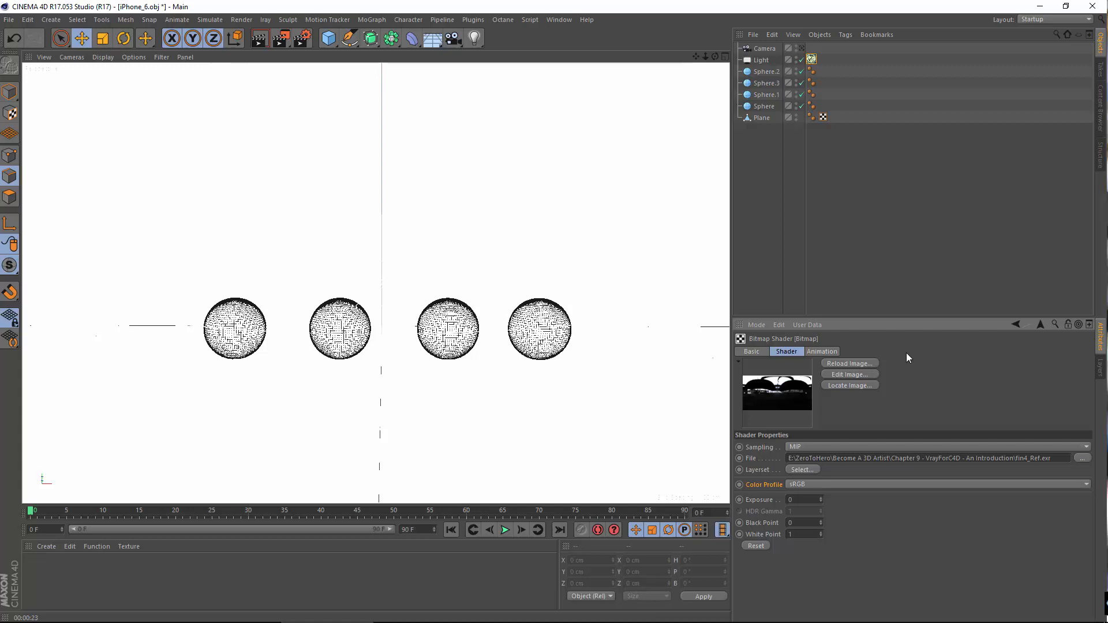
click(826, 485)
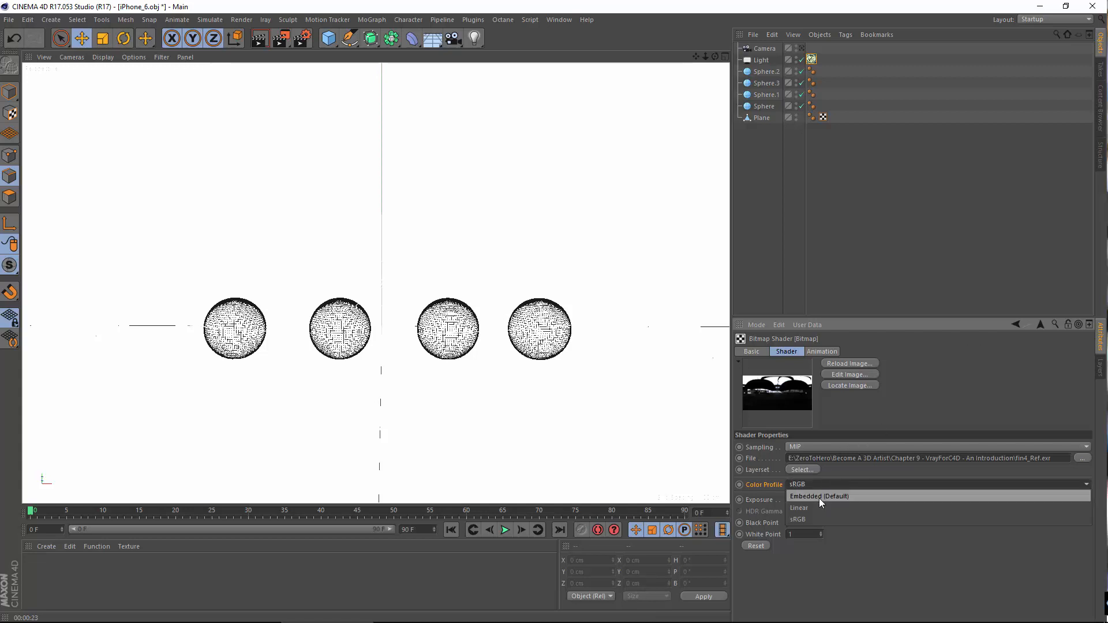
click(819, 498)
click(849, 484)
click(805, 505)
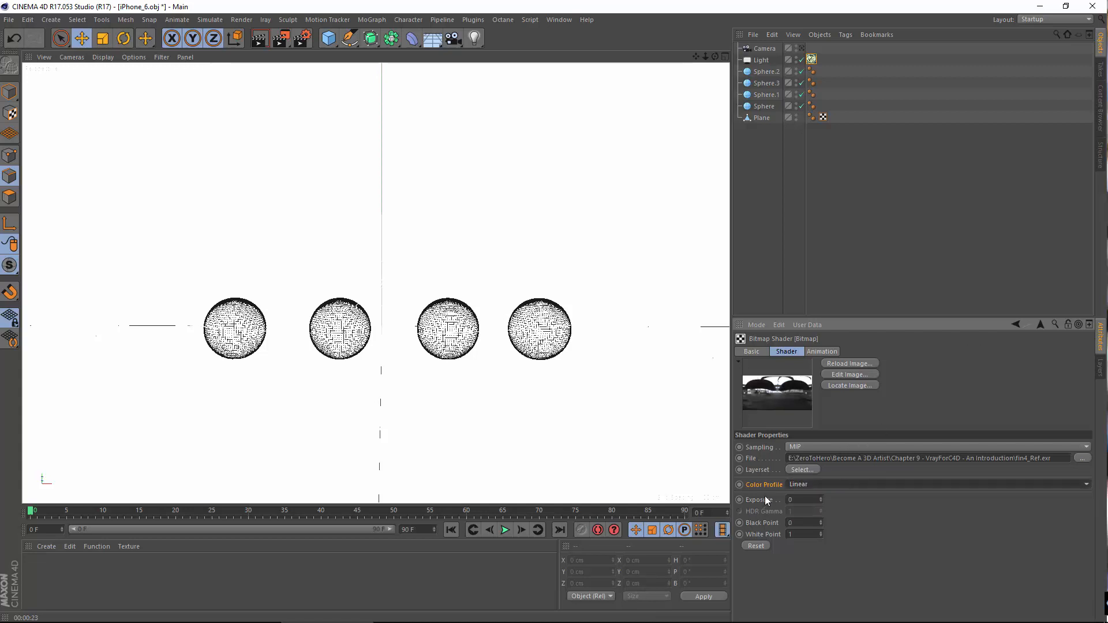
click(833, 486)
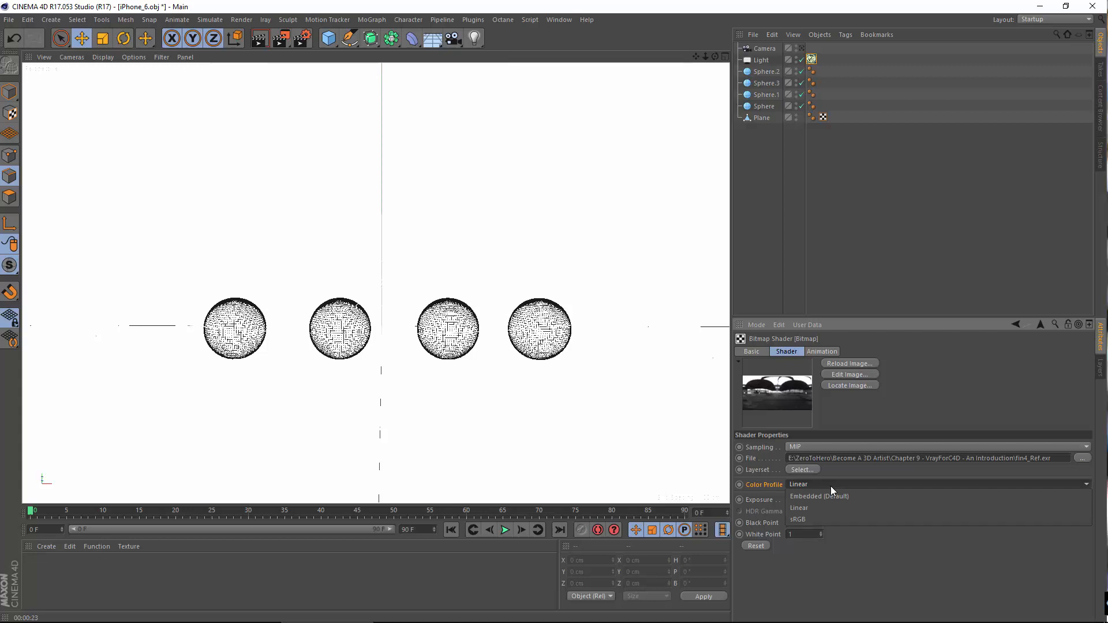
click(826, 521)
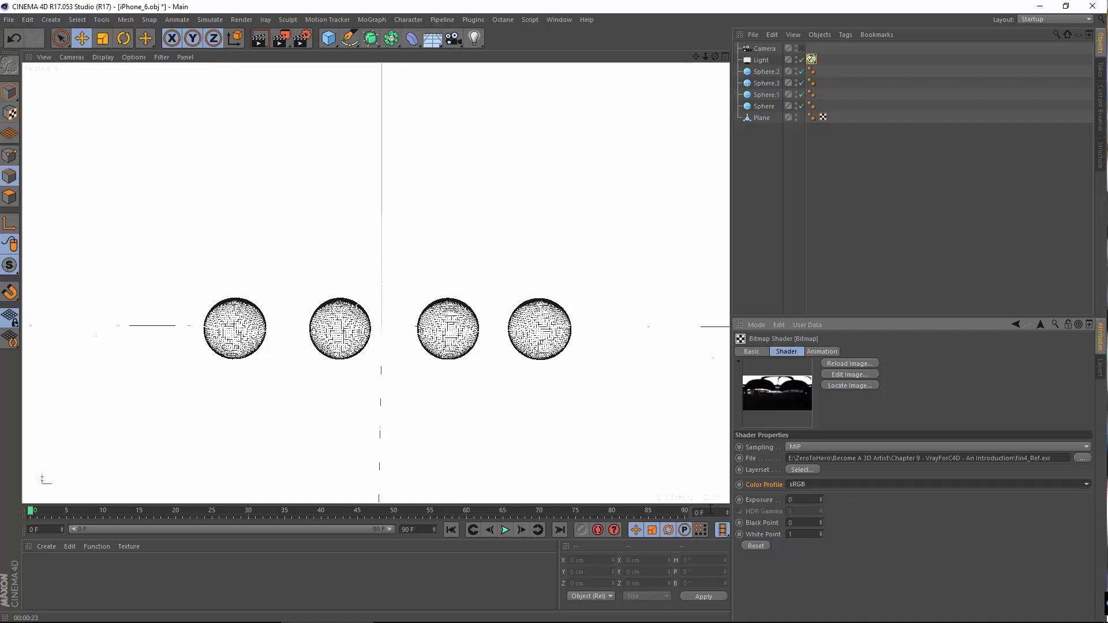
click(1016, 325)
Set the VrayLight's intensity units to Default (image) and render the four spheres through the scene camera.
click(771, 258)
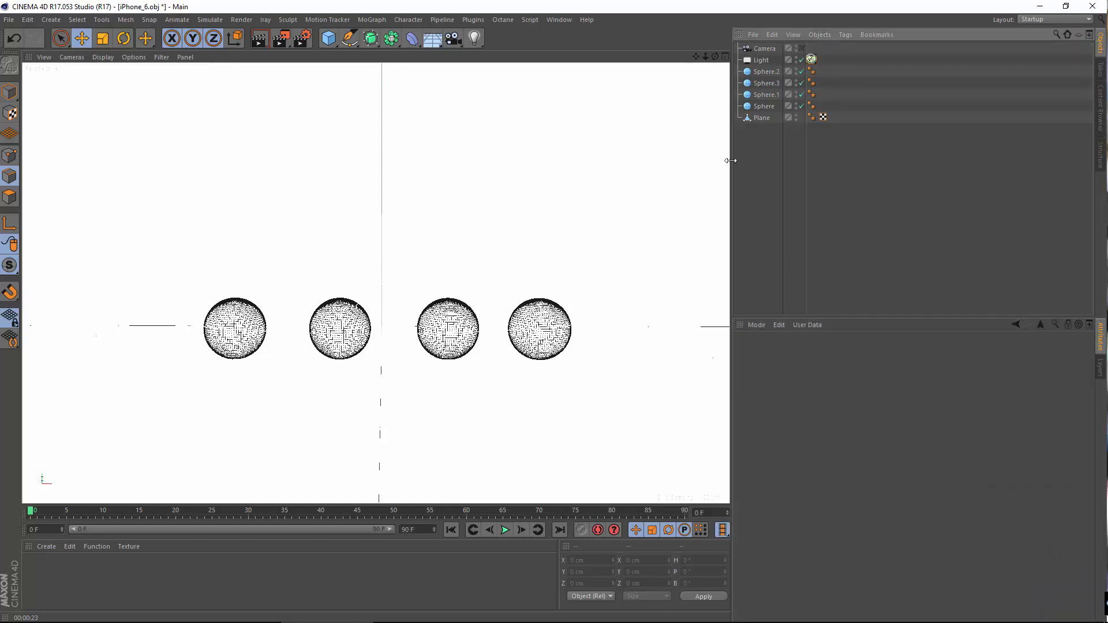
click(802, 48)
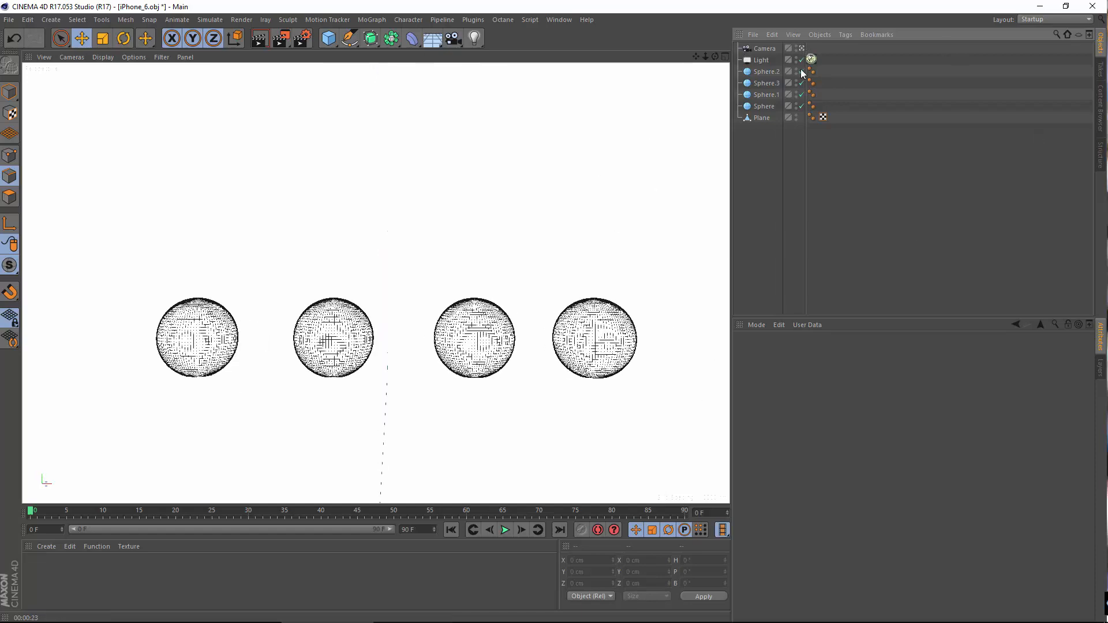
click(810, 59)
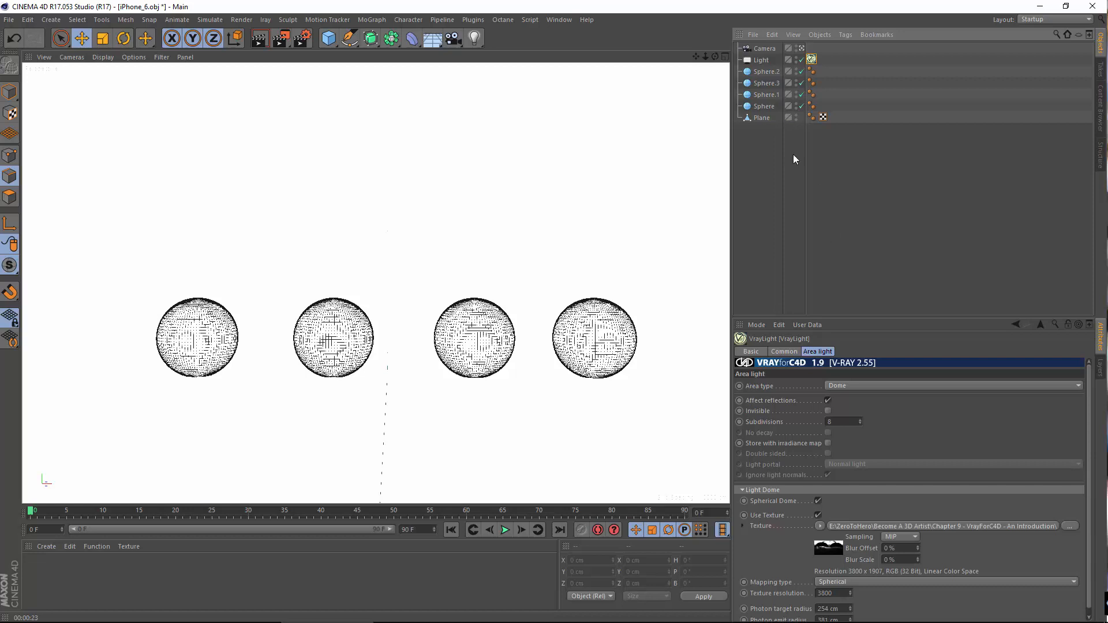
click(785, 350)
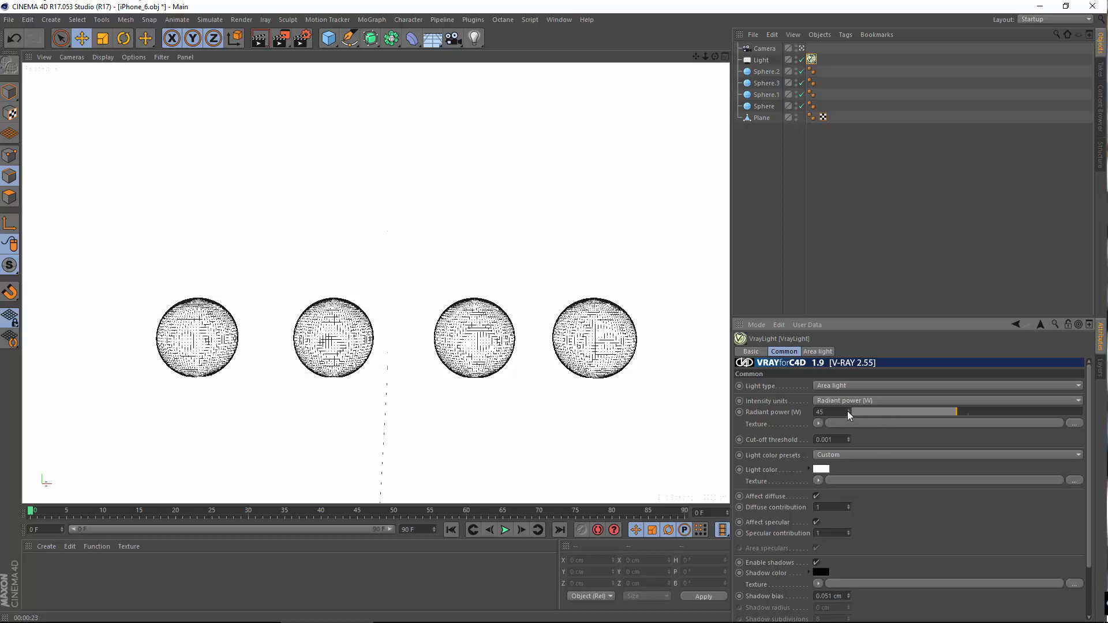
click(861, 402)
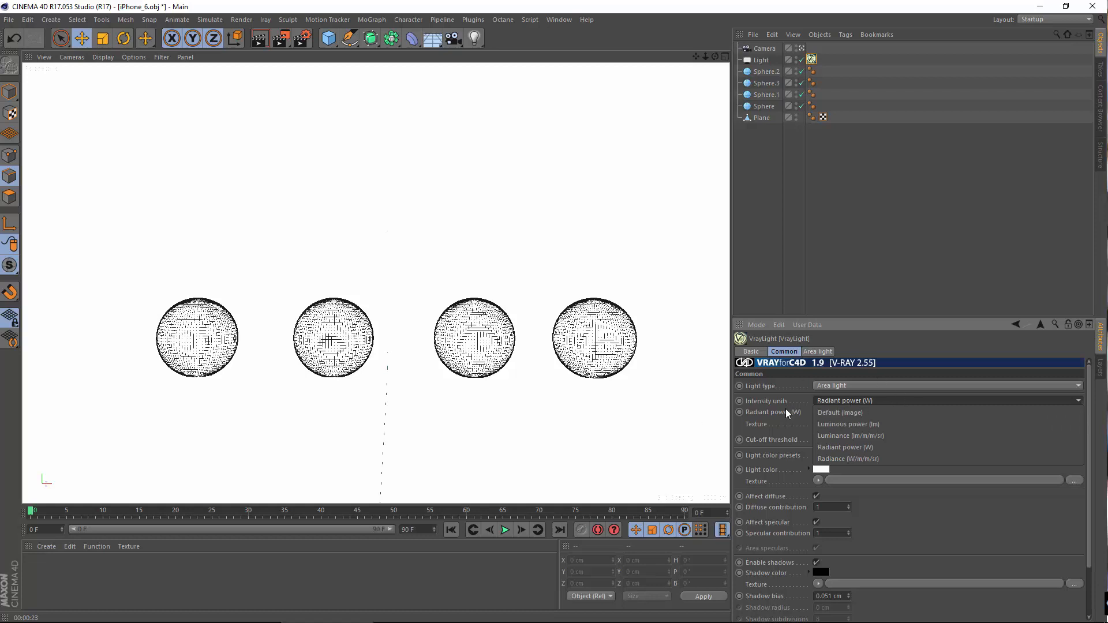
click(825, 413)
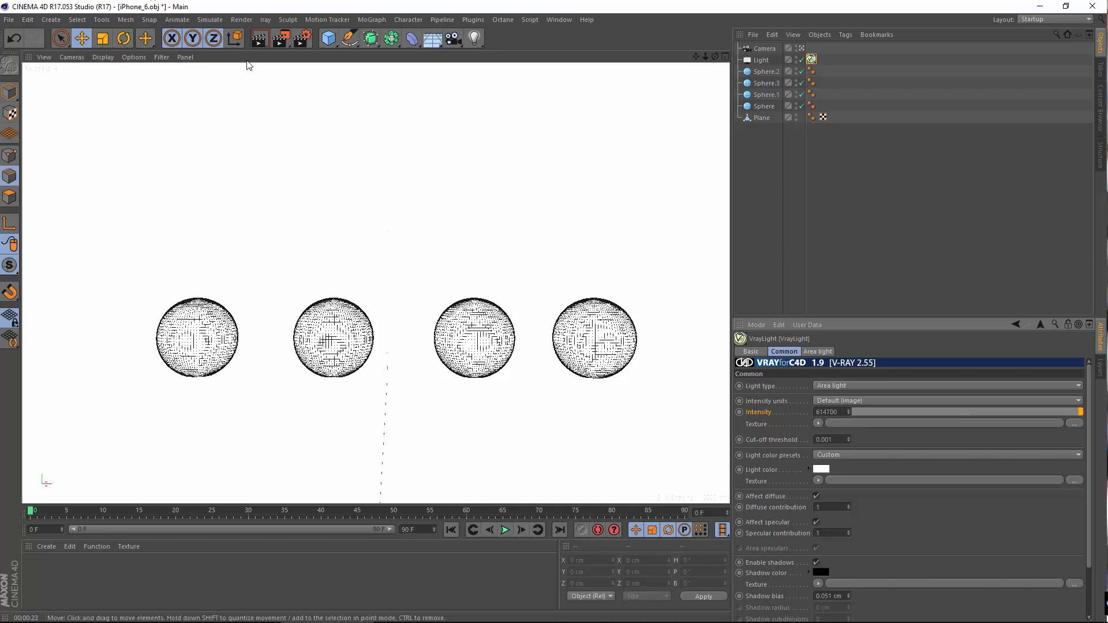
click(259, 45)
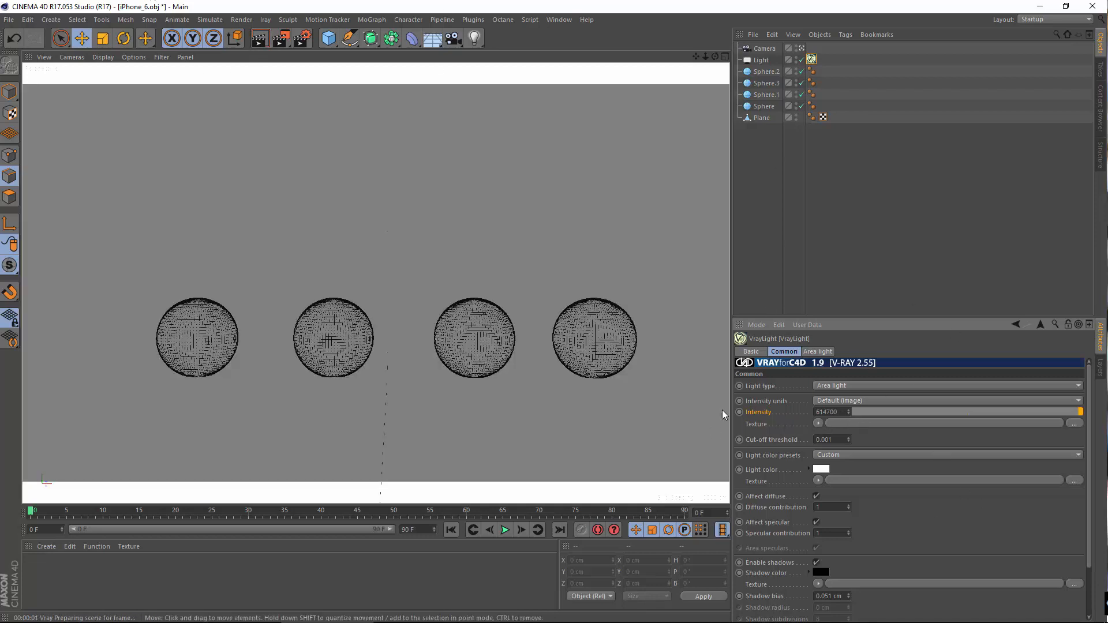
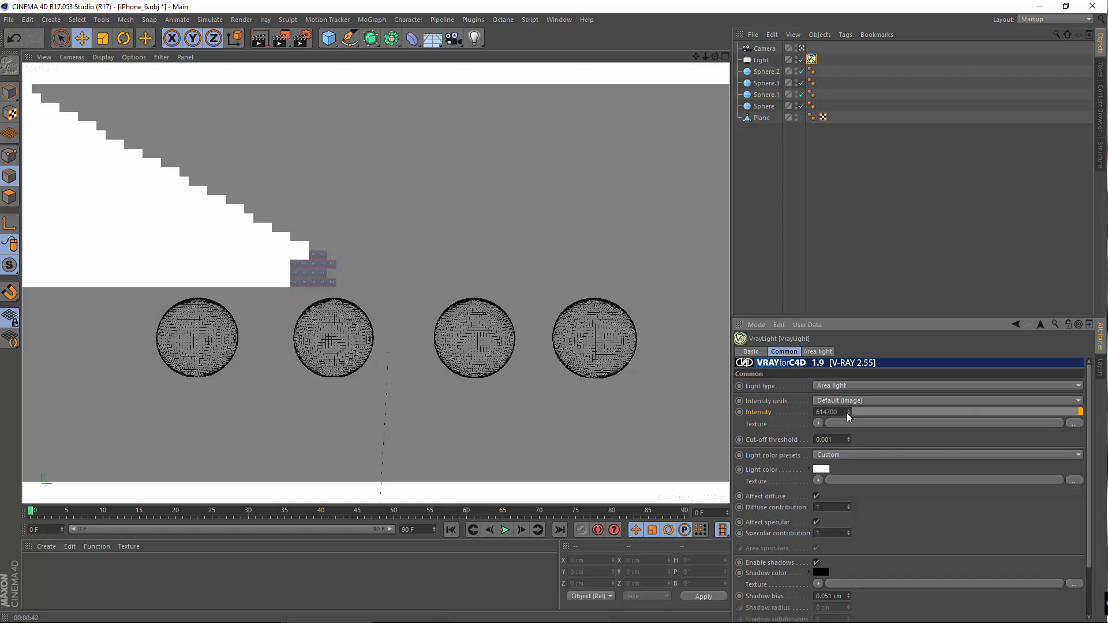
drag(849, 412, 849, 412)
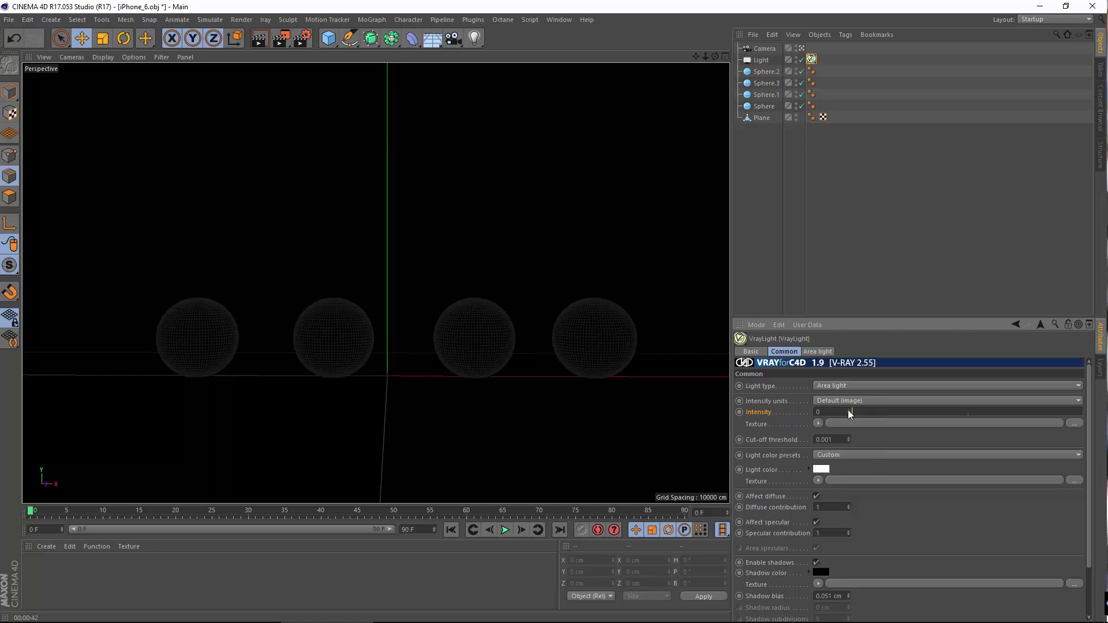
click(843, 440)
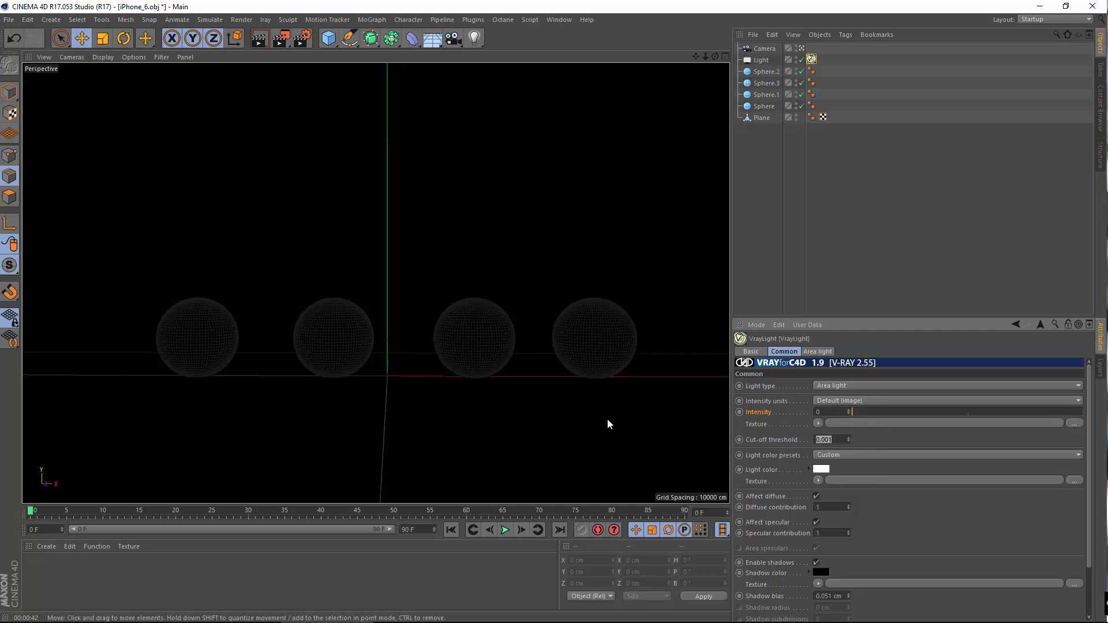
text(10)
key(Return)
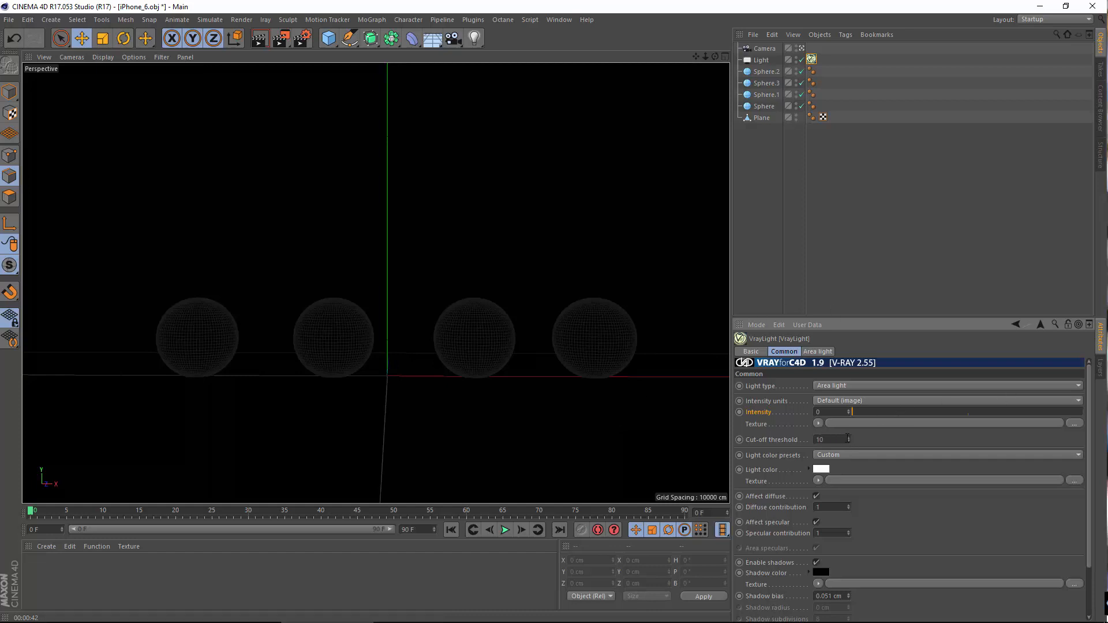
right_click(848, 440)
Set the VrayLight's intensity to 1 and render the four spheres again.
click(823, 507)
text(1)
key(Return)
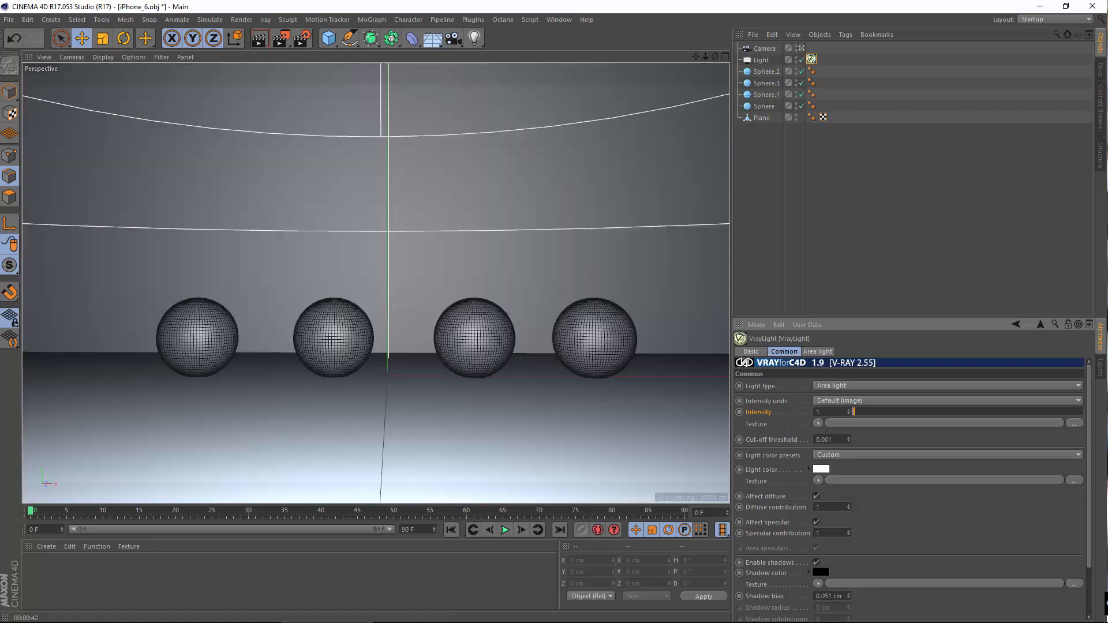
click(260, 39)
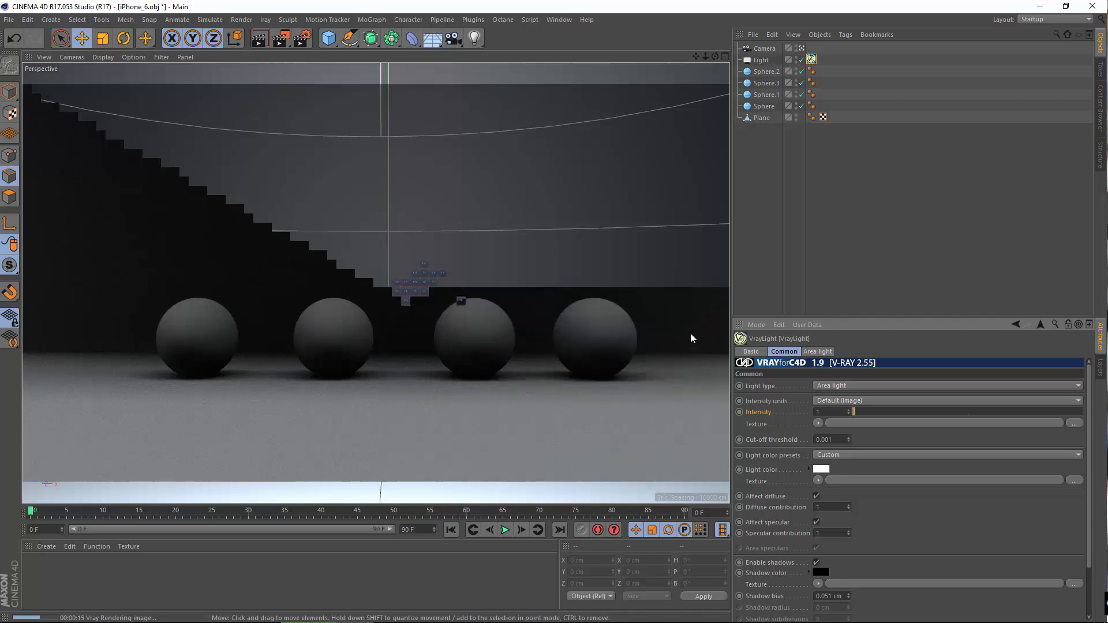
Leave the camera view and look at the whole dome light around the backdrop and spheres from a distance.
click(800, 49)
scroll(450, 247, down, 5)
scroll(452, 247, down, 5)
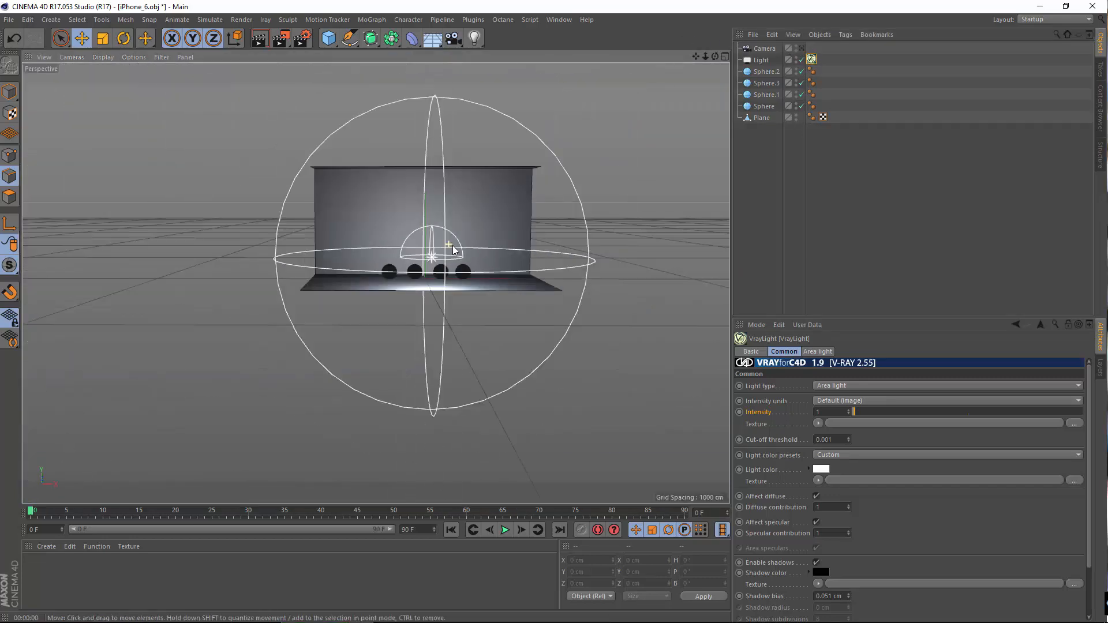
Test-render the scene in the viewport from an angled front view and from the side.
alt+drag(452, 246, 492, 247)
alt+middle_drag(492, 246, 453, 298)
alt+drag(453, 298, 479, 297)
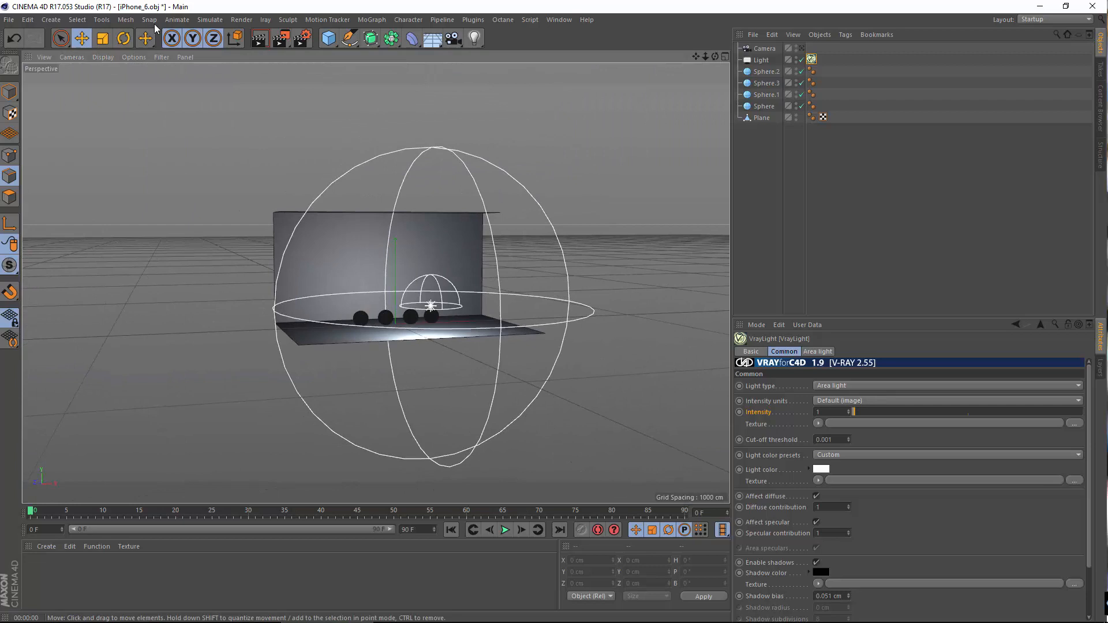
click(259, 40)
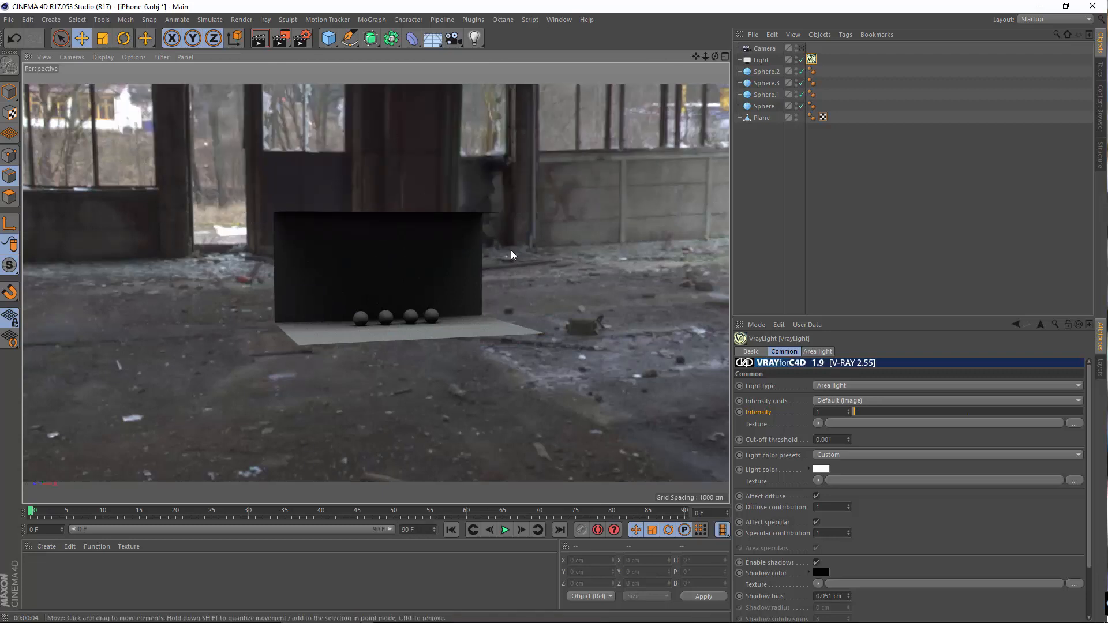
alt+drag(511, 250, 636, 244)
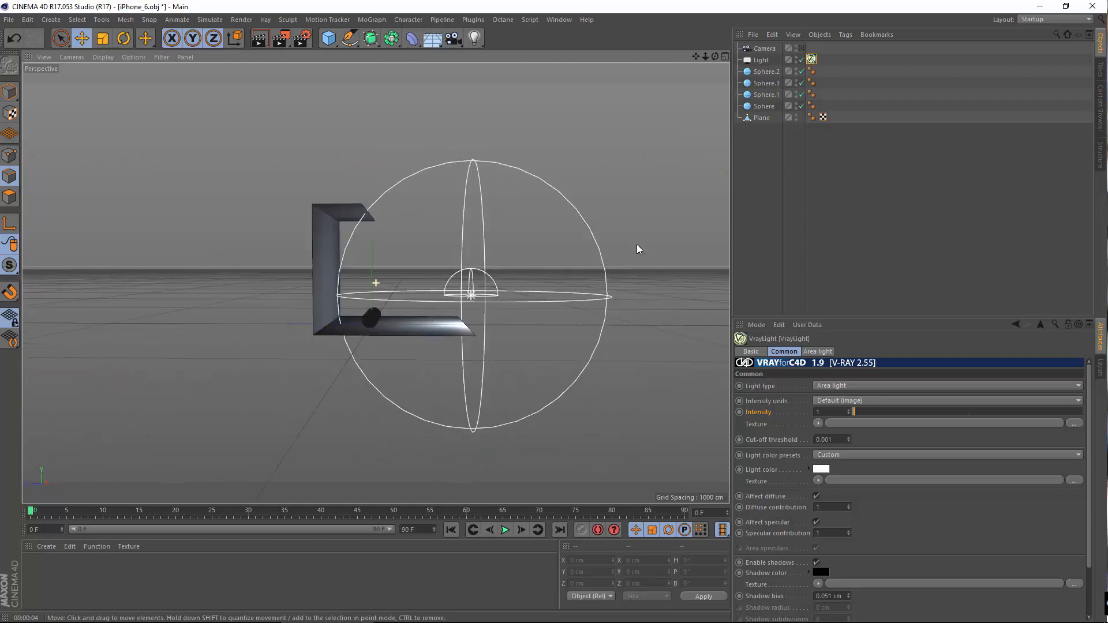
click(257, 40)
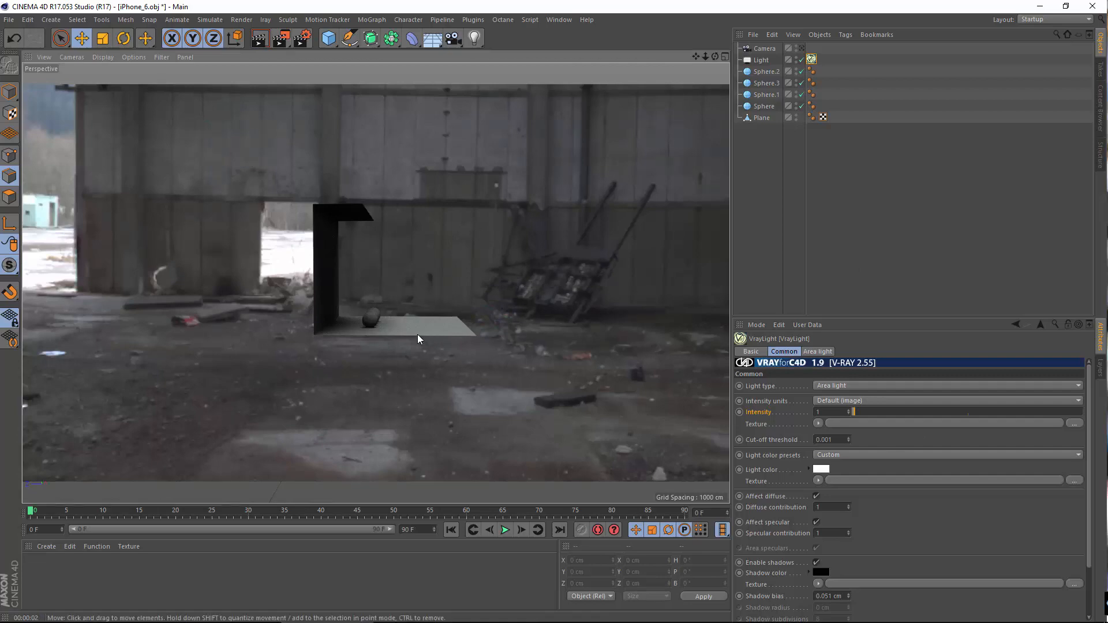
alt+drag(418, 334, 279, 368)
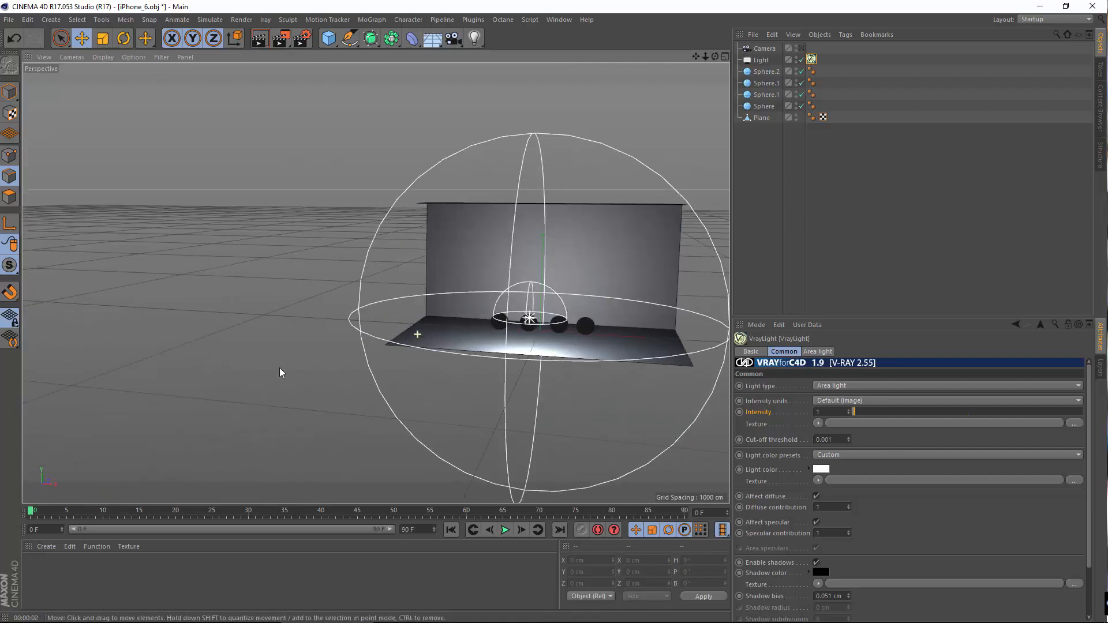
Look through the scene camera and add a Protection tag to lock its position, scale and rotation.
click(801, 48)
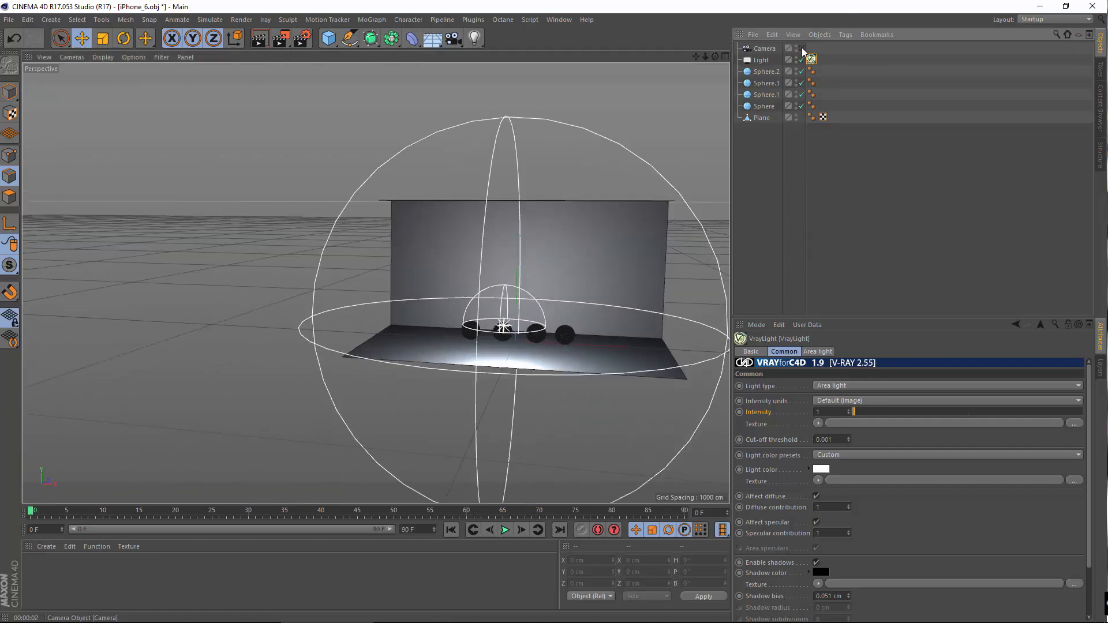
click(764, 48)
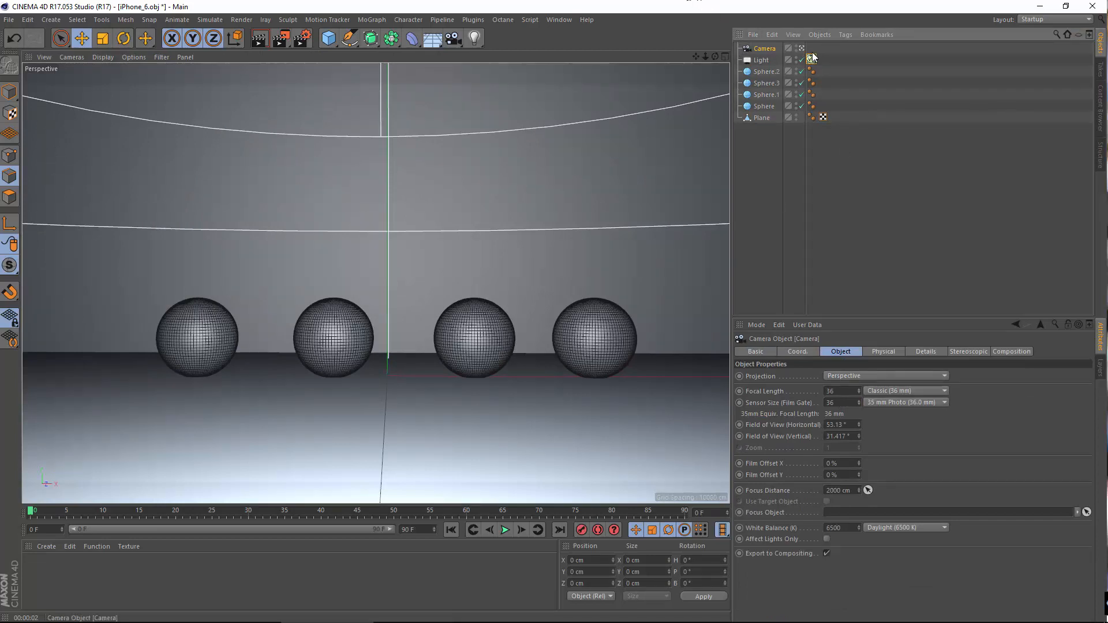
right_click(783, 45)
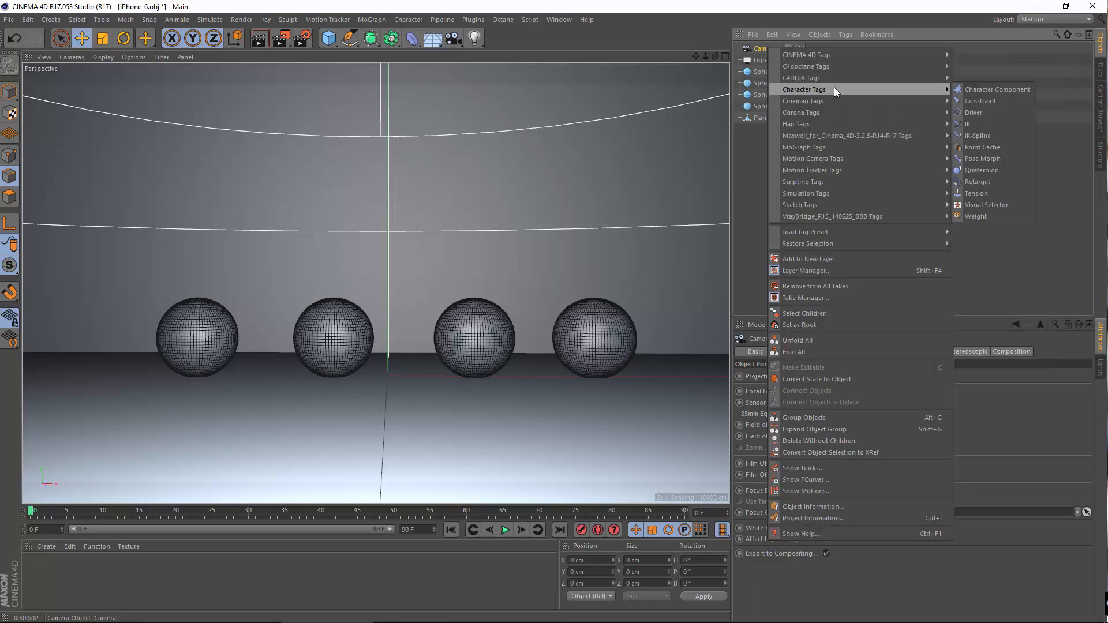
mouse_move(851, 196)
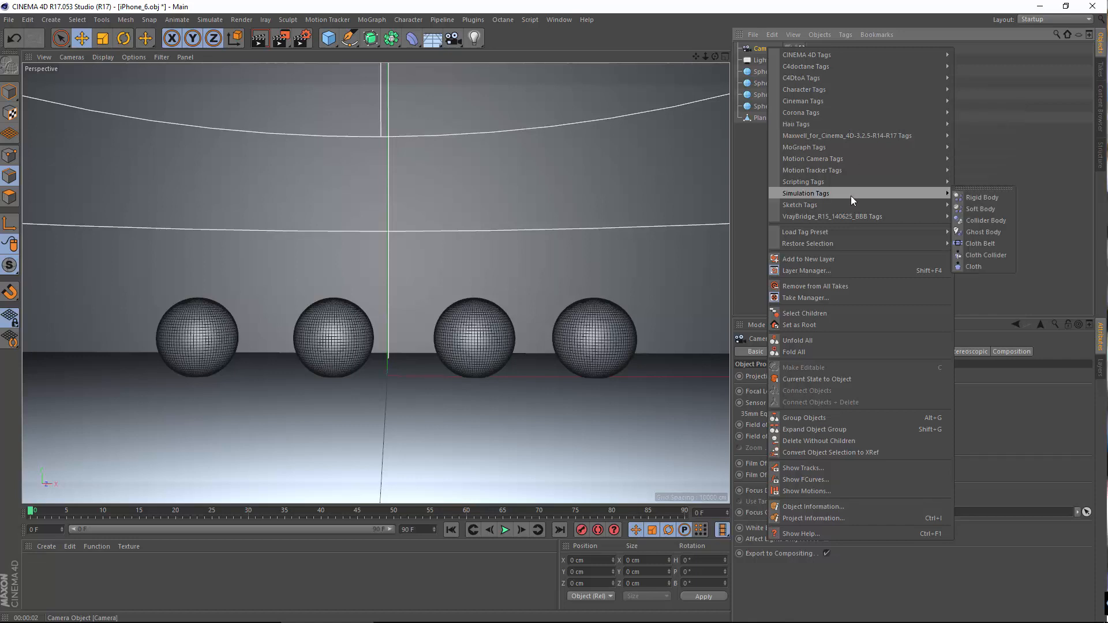
mouse_move(875, 53)
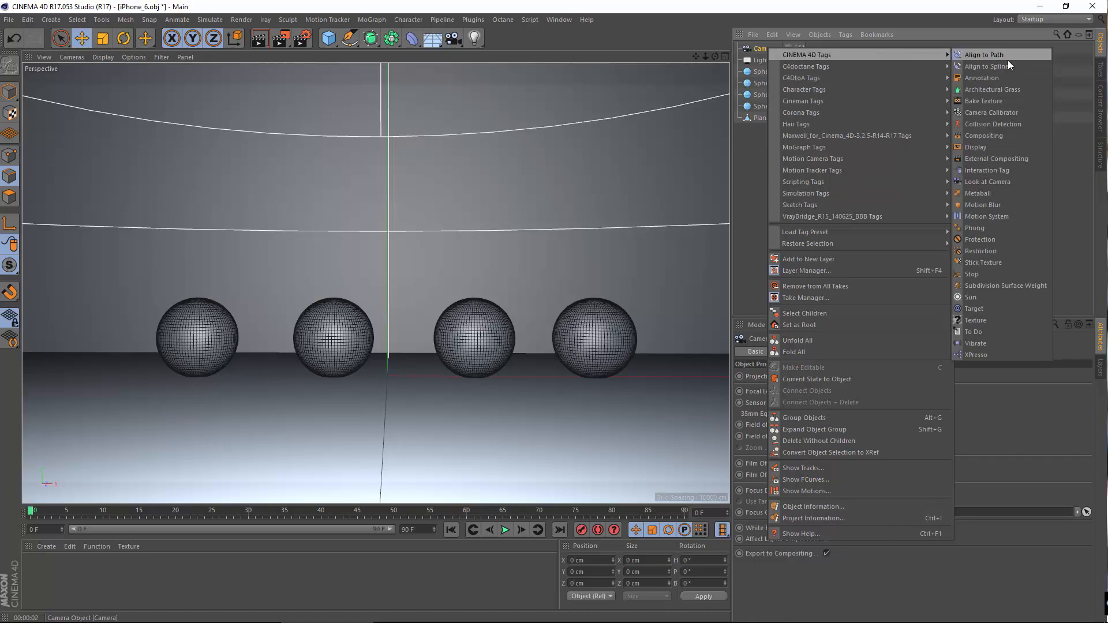
click(995, 241)
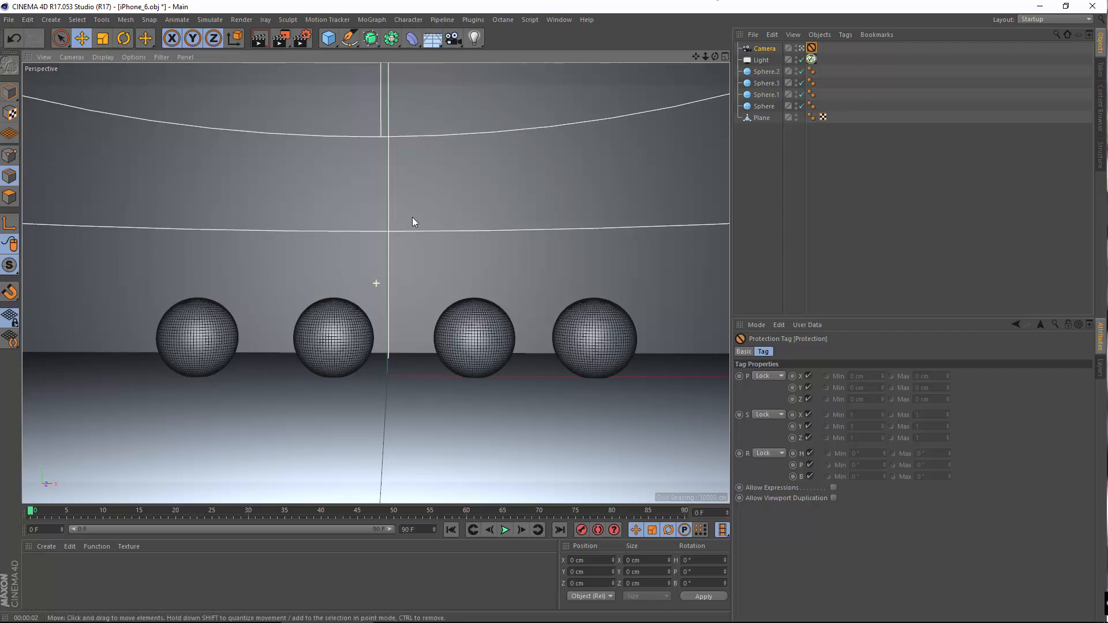
click(739, 194)
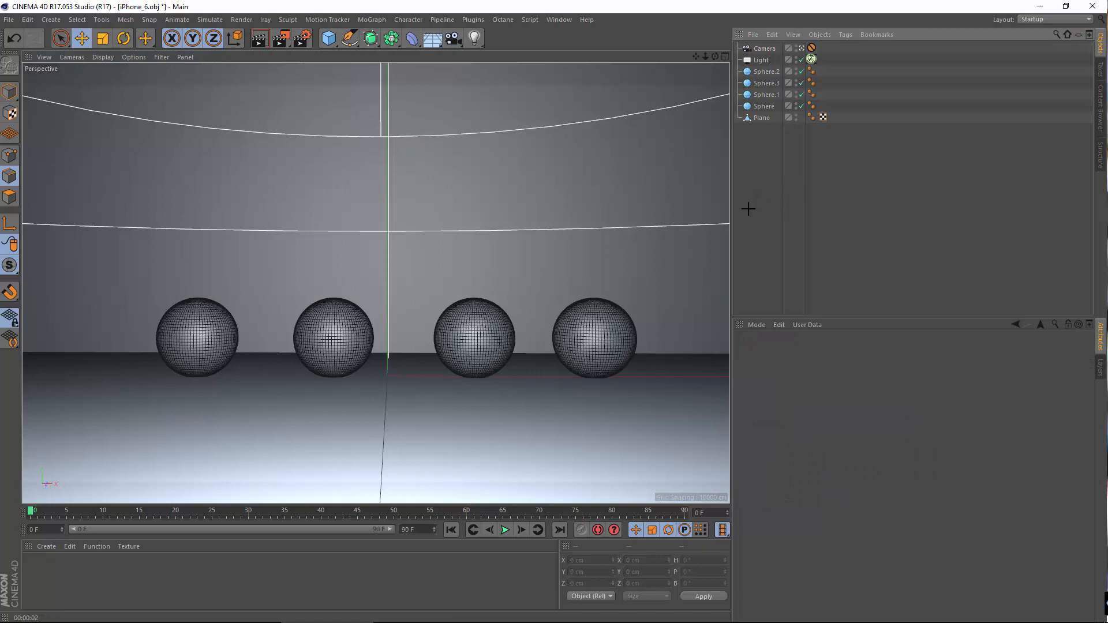
Set the VrayLight intensity of the area light to 5 and render the camera view.
click(811, 59)
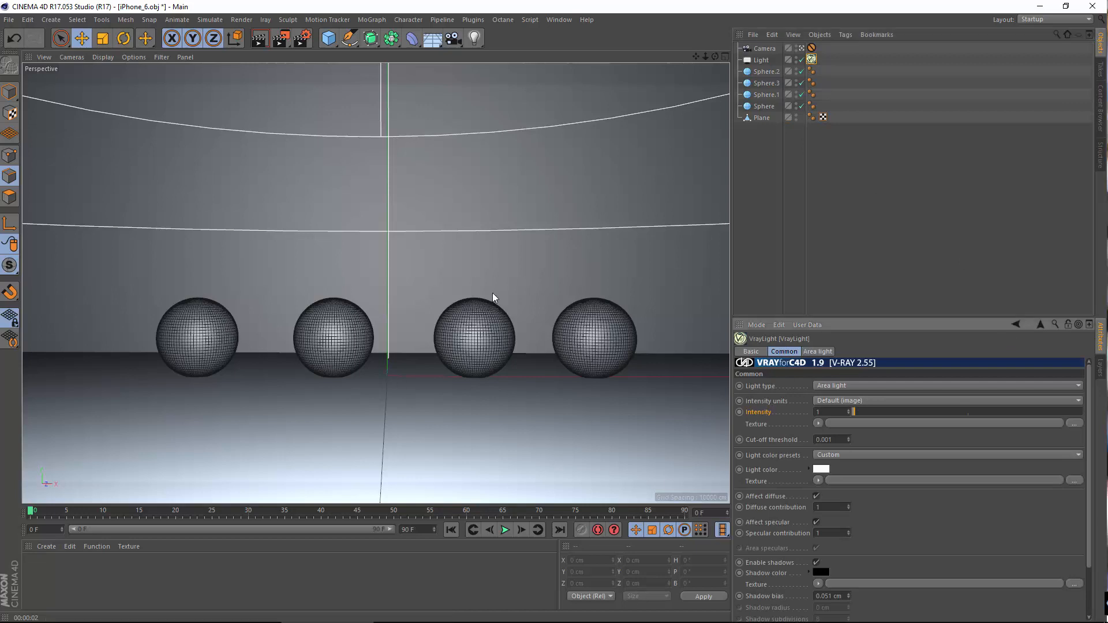
double_click(827, 411)
text(5)
key(Return)
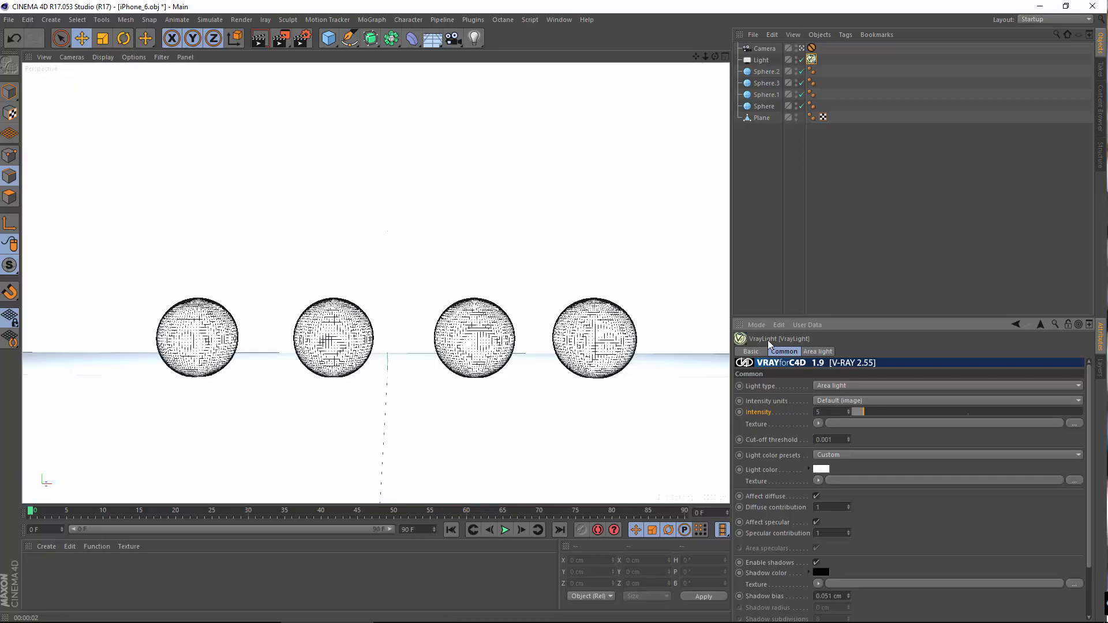
click(259, 38)
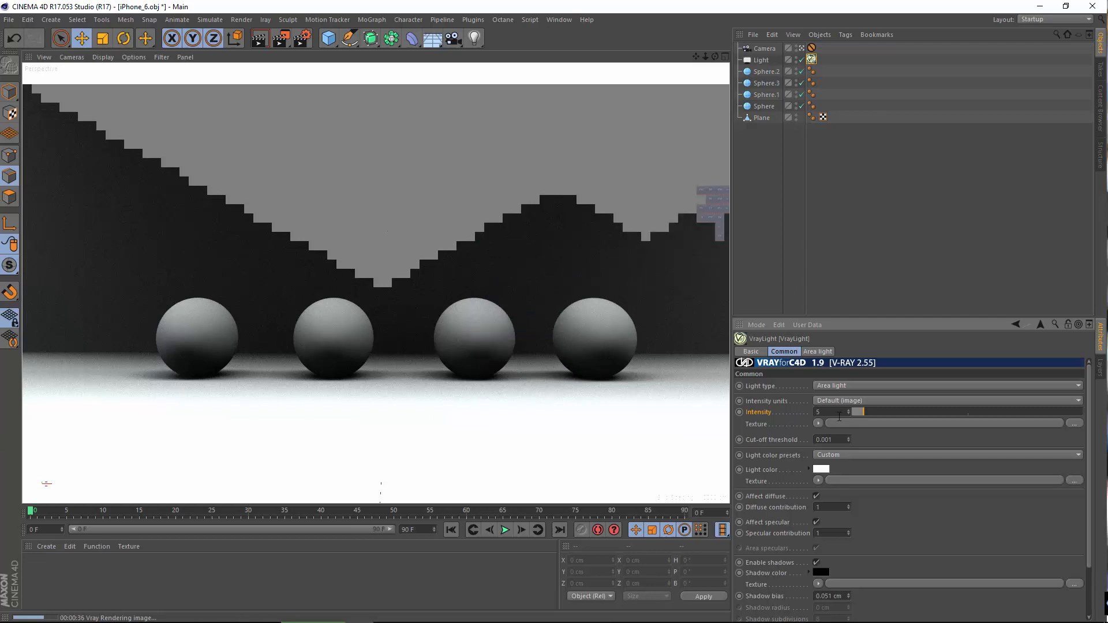
Set the VrayLight intensity to 2.5 and render the camera view again.
drag(831, 412, 732, 409)
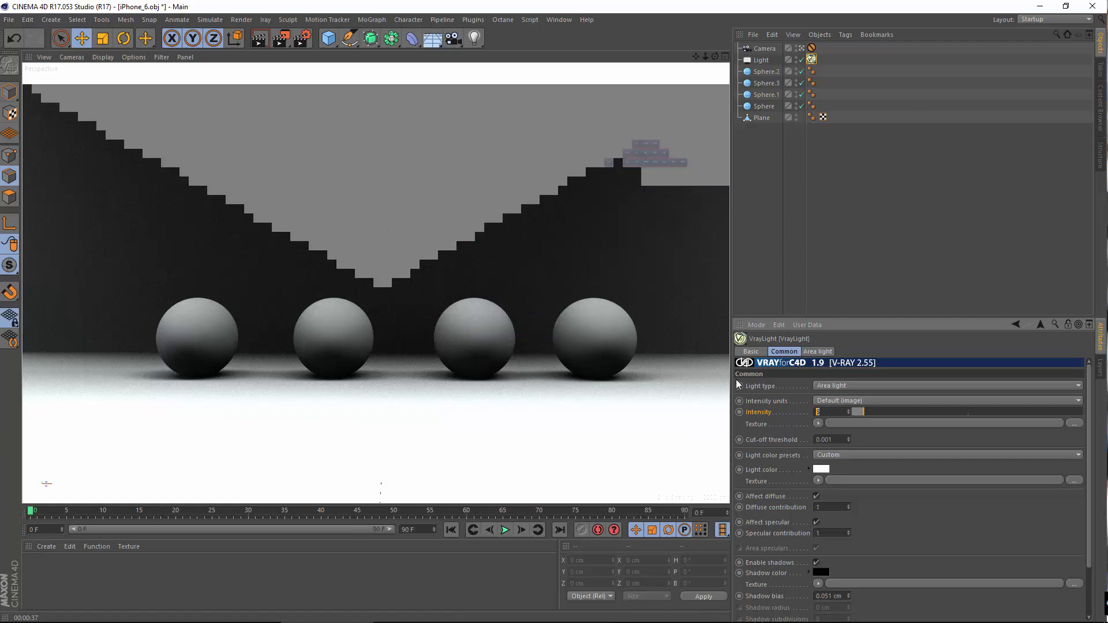
text(2.5)
key(Return)
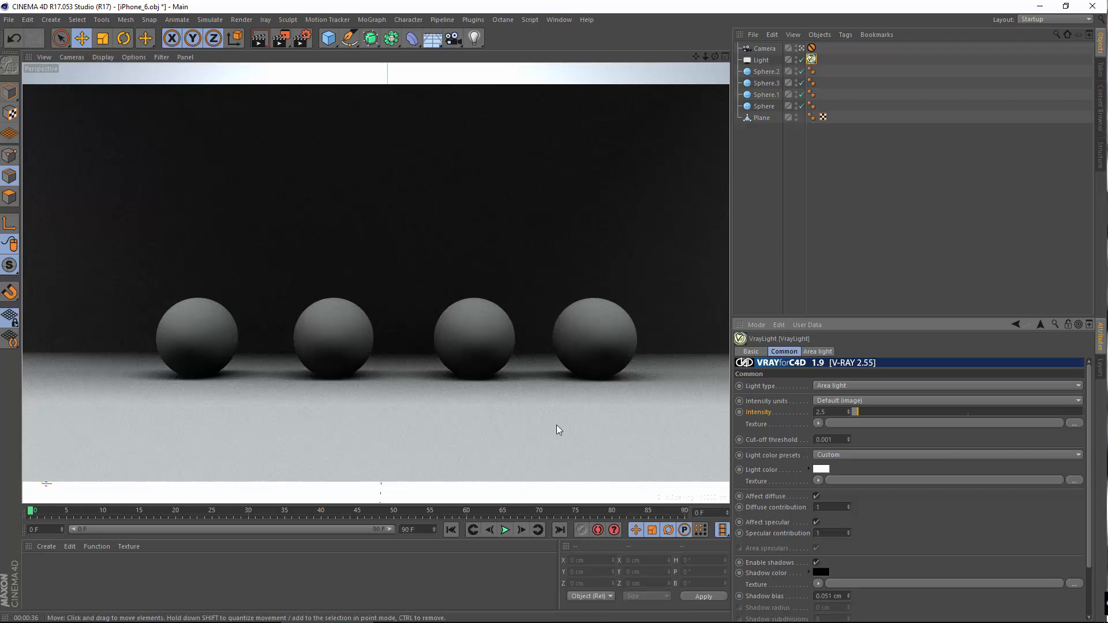
click(770, 226)
click(813, 60)
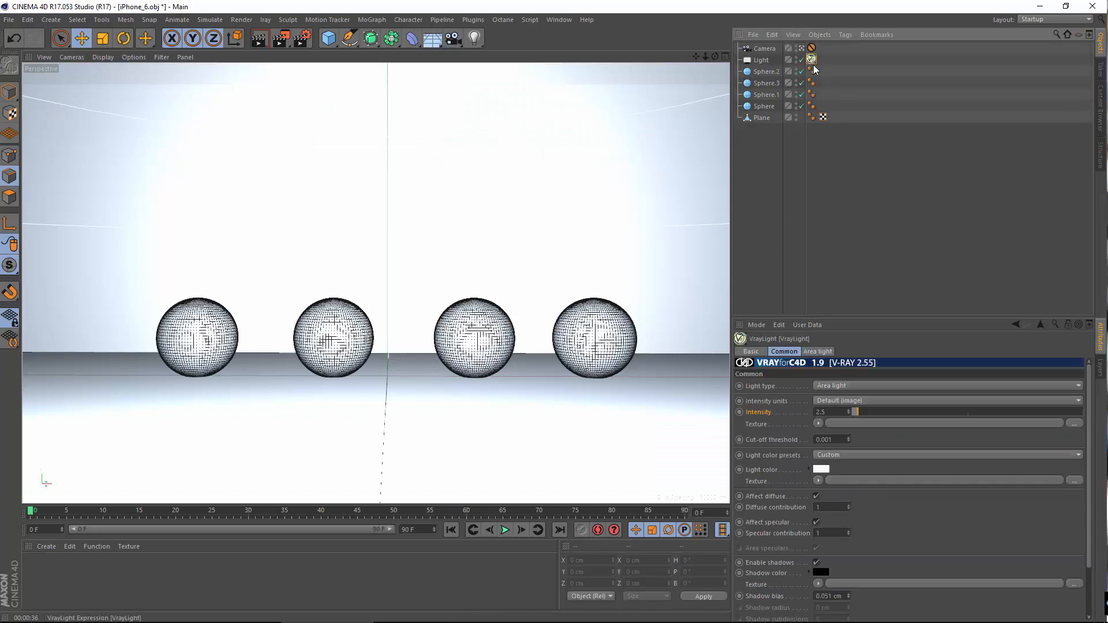
click(757, 222)
click(760, 60)
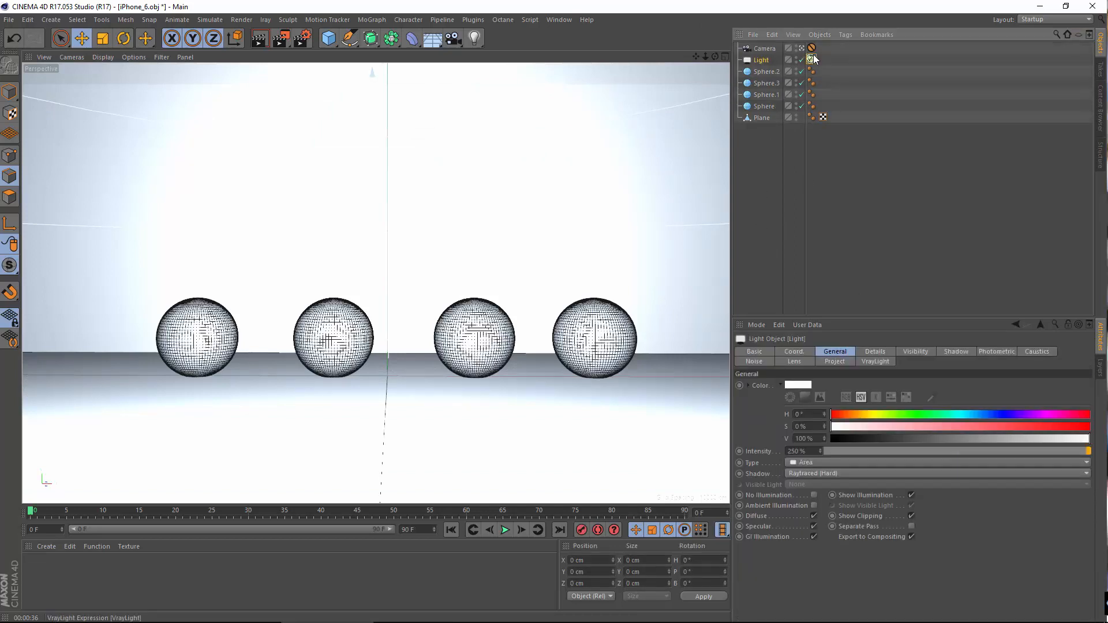
click(811, 59)
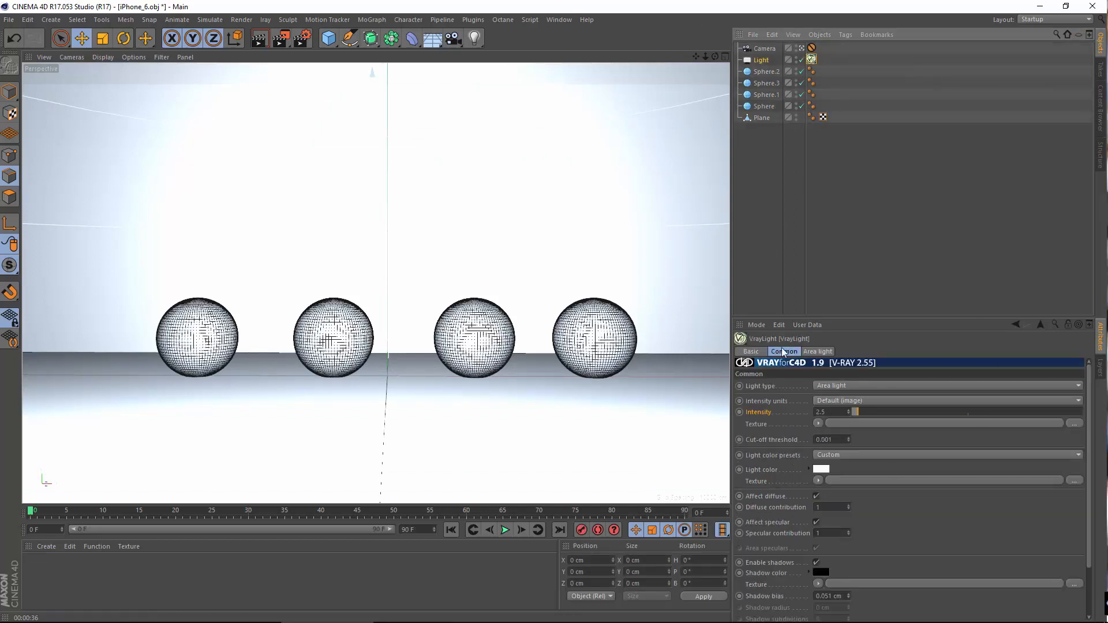
click(778, 176)
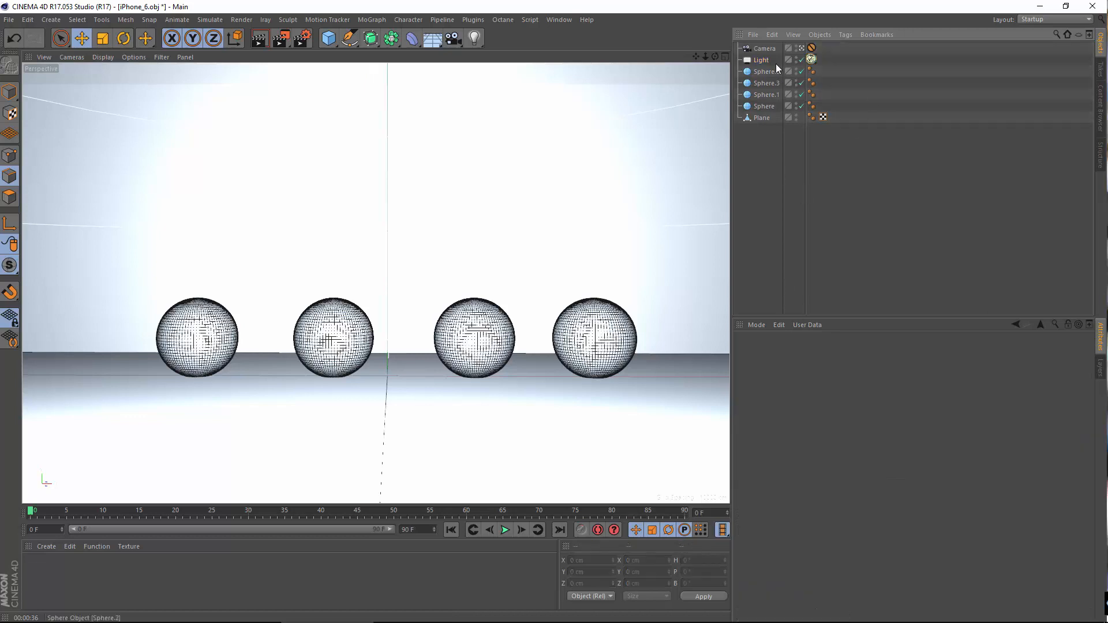
Add a VrayPhysicalCamera tag to the camera.
click(774, 47)
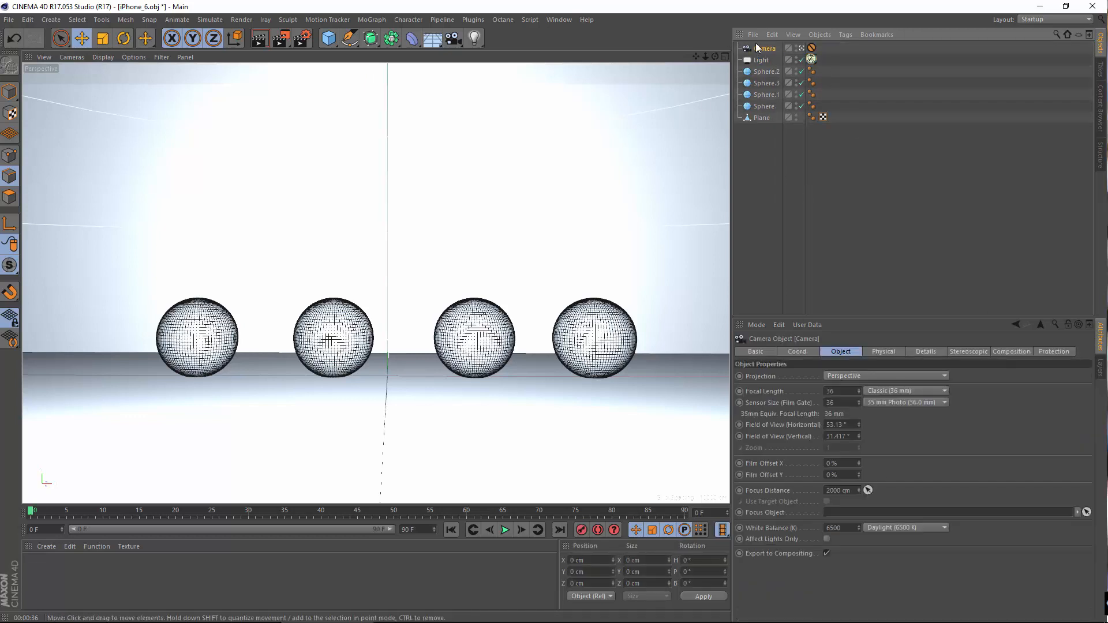
right_click(764, 49)
mouse_move(887, 215)
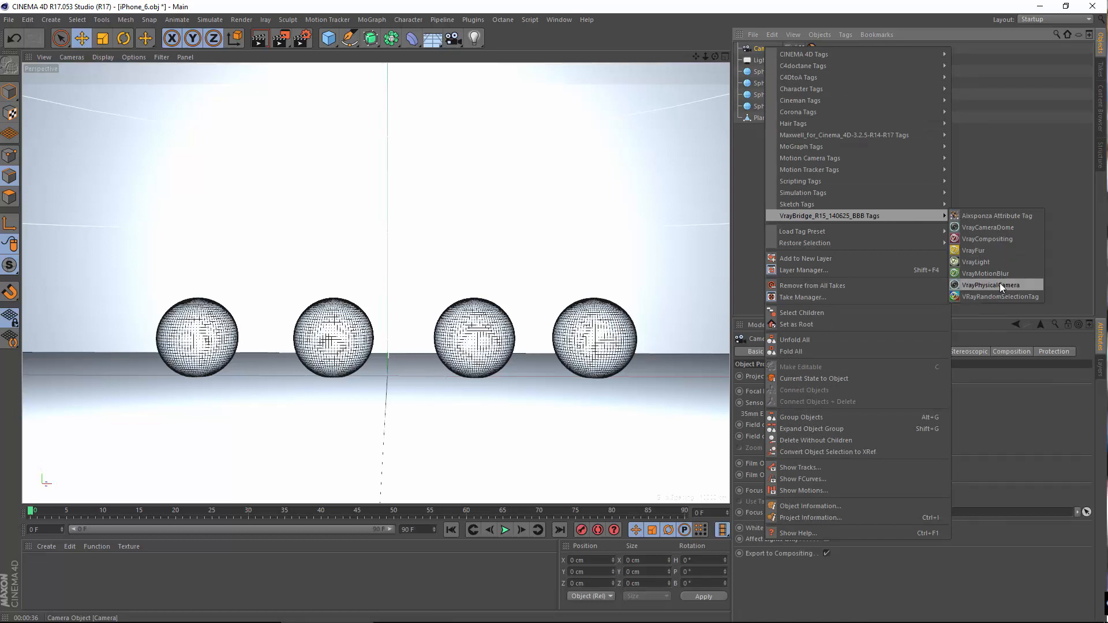
click(984, 284)
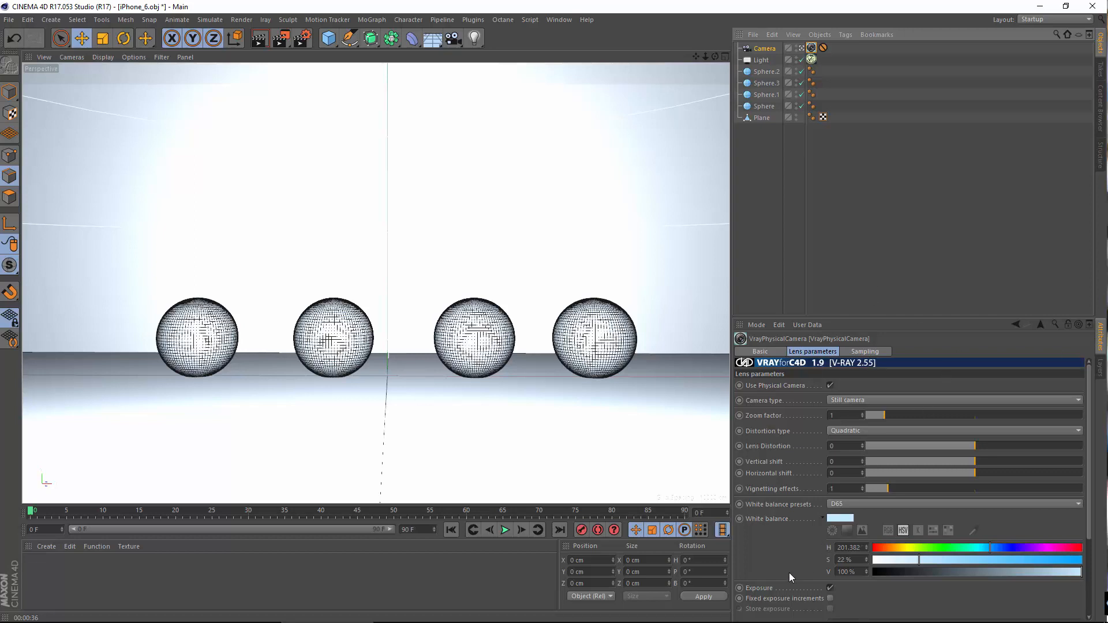
Try the Neutral white balance preset for the physical camera and switch back to D65.
drag(782, 537, 785, 235)
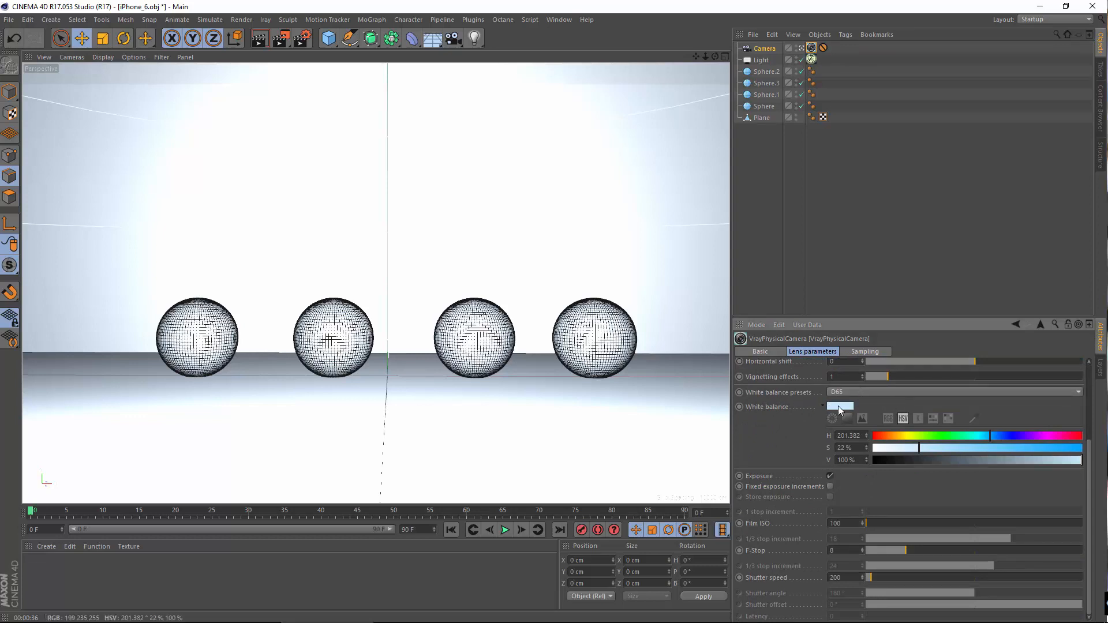
click(864, 394)
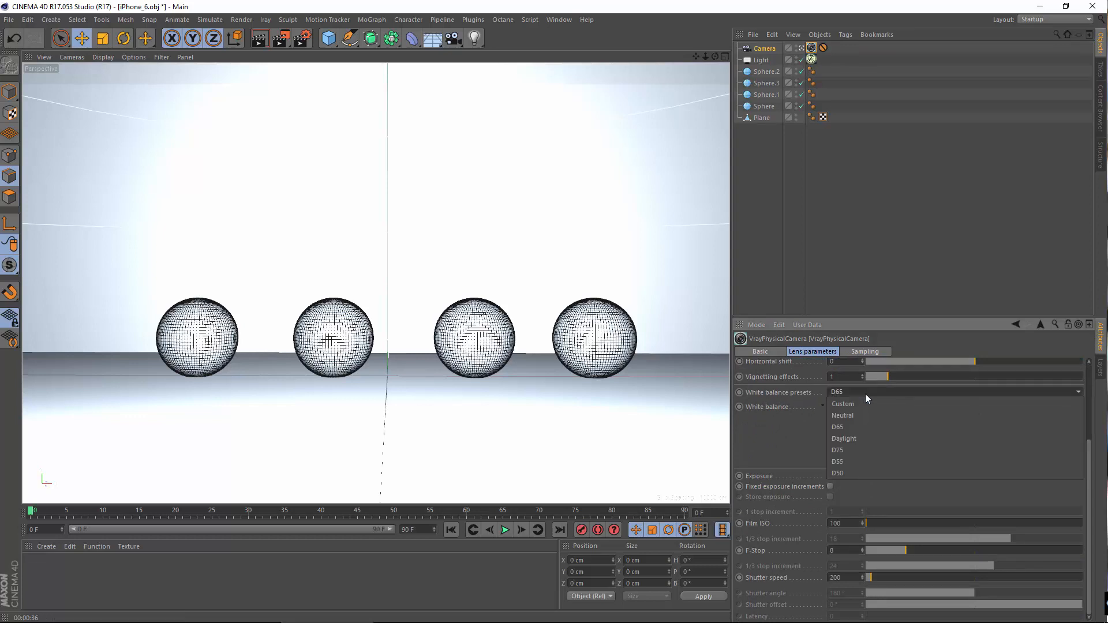
click(864, 393)
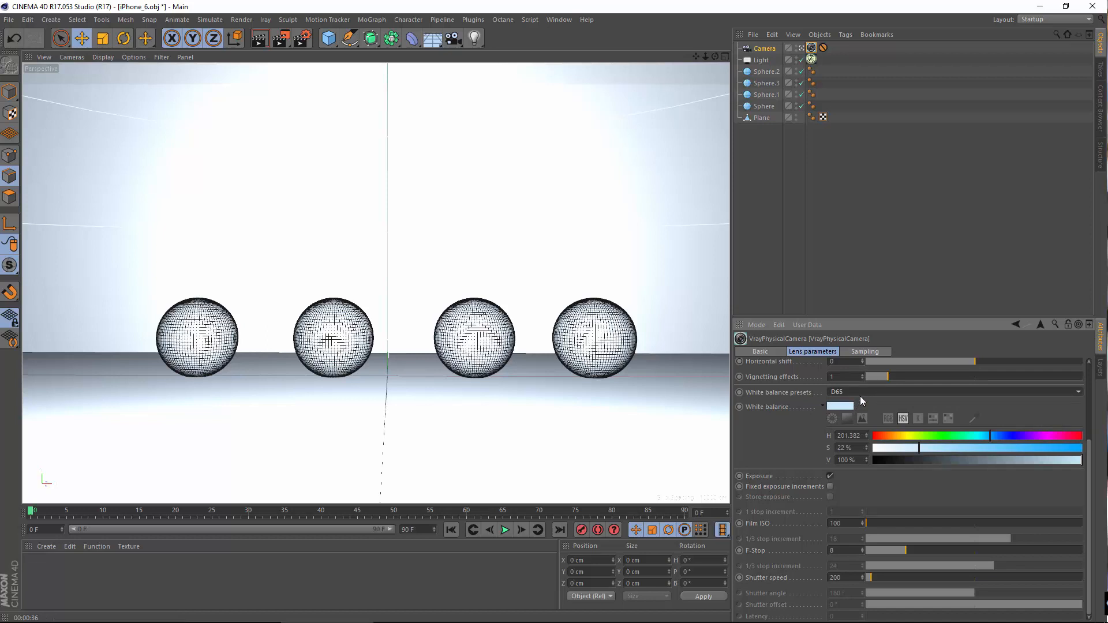
click(860, 396)
click(842, 415)
click(859, 397)
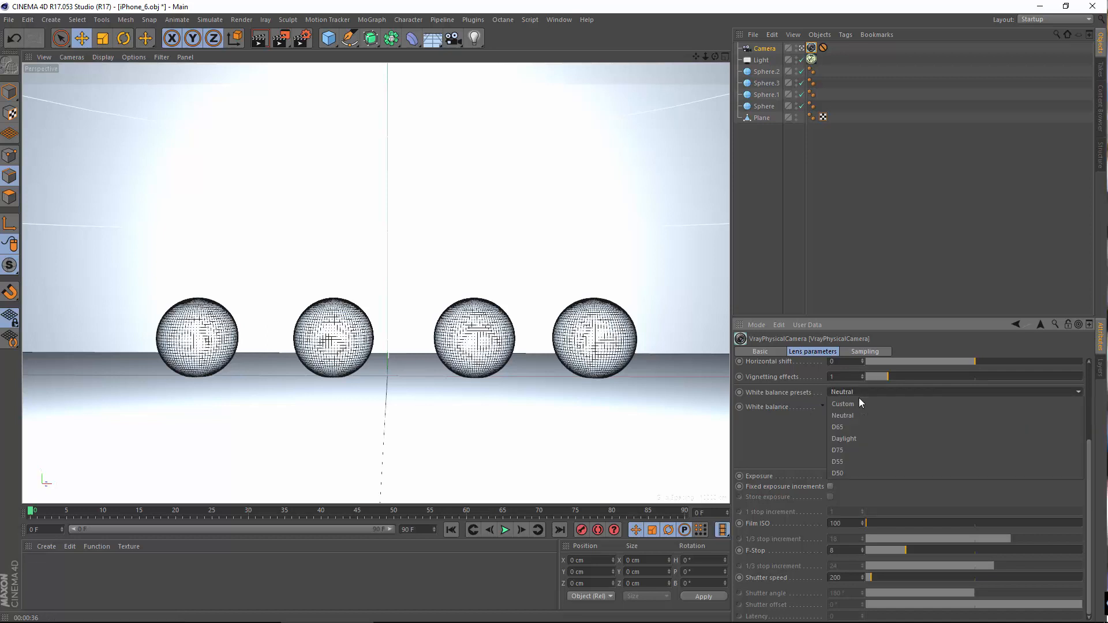
click(840, 427)
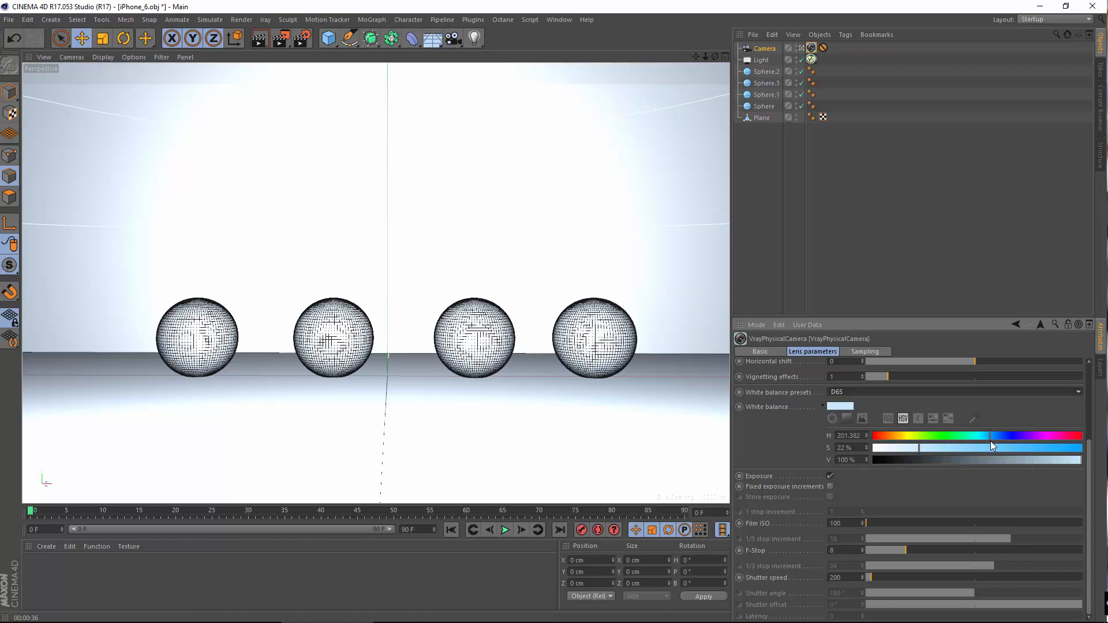
Set the physical camera's white balance color to hue 240° and saturation 63%, and render the view.
mouse_move(990, 439)
mouse_down()
mouse_move(1009, 438)
mouse_move(979, 441)
mouse_move(1011, 436)
mouse_up()
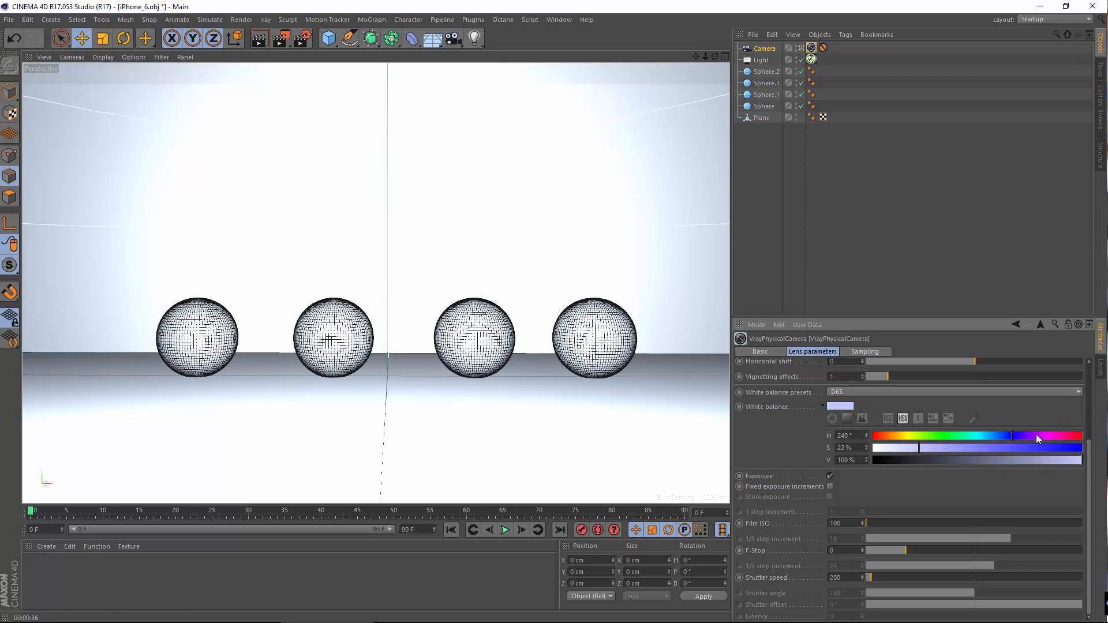
drag(922, 449, 1003, 452)
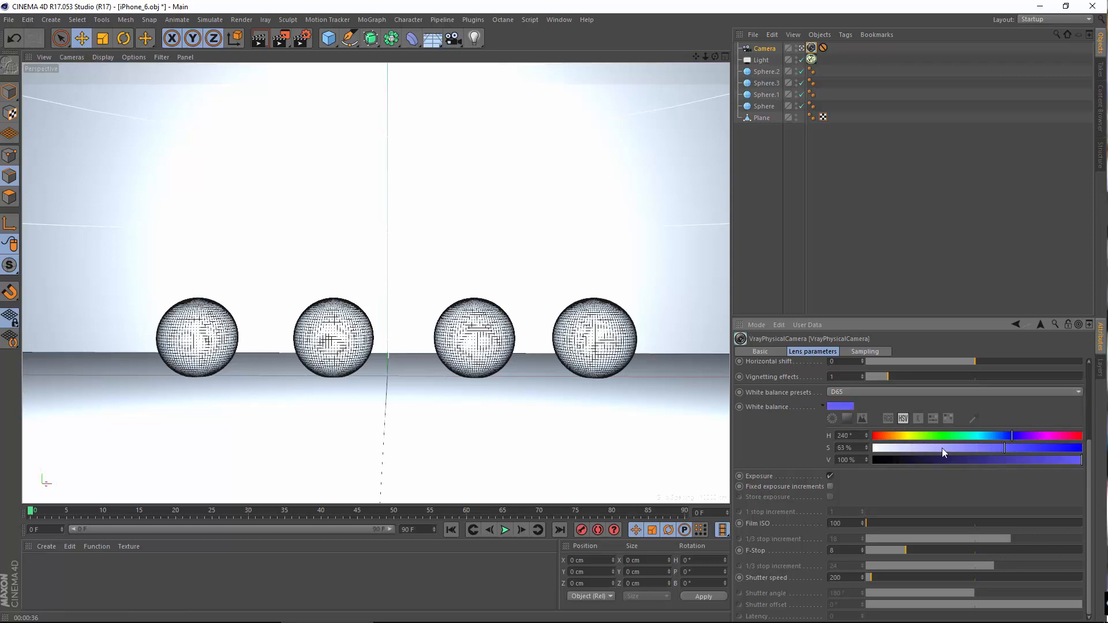
click(254, 45)
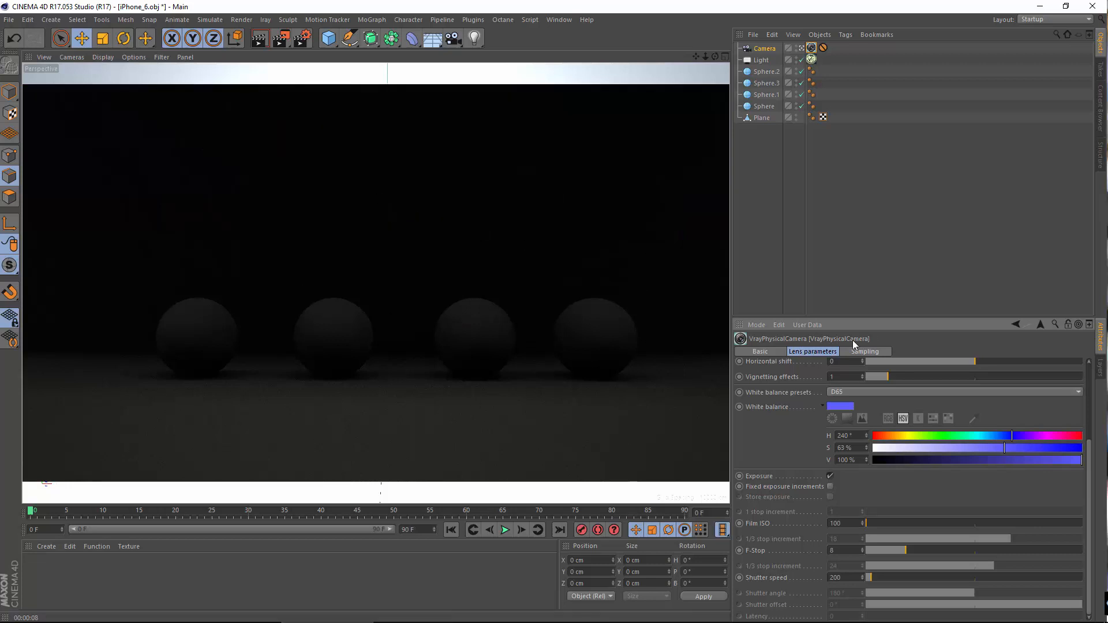
Set the physical camera's film ISO to 400 and render the scene to the Picture Viewer.
scroll(866, 577, up, 3)
scroll(866, 577, down, 3)
click(756, 523)
click(849, 521)
text(400)
key(Return)
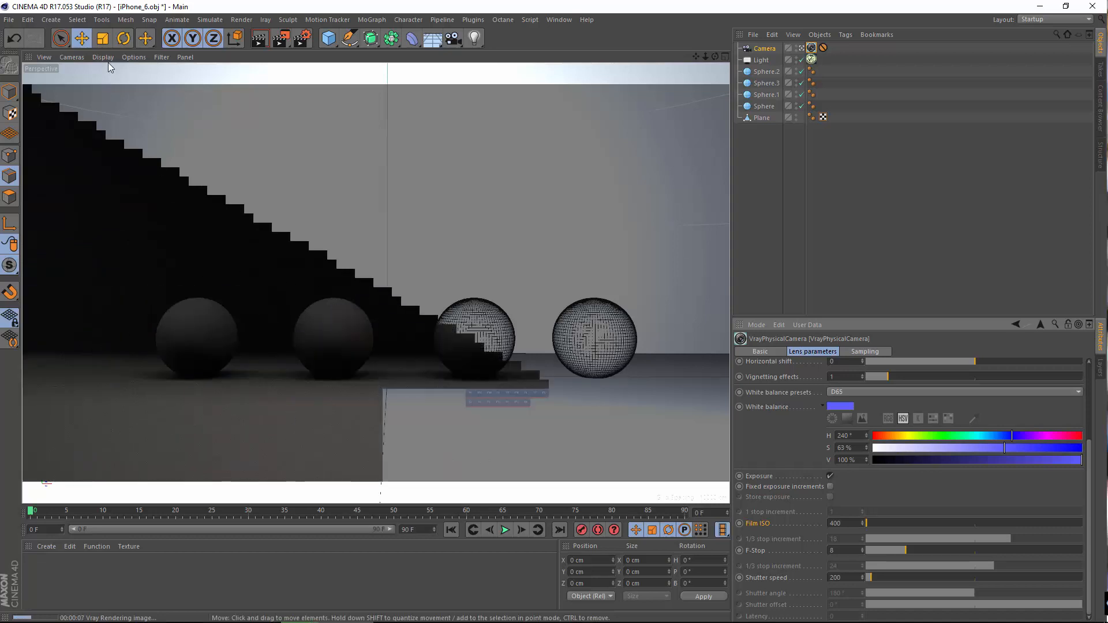
click(242, 20)
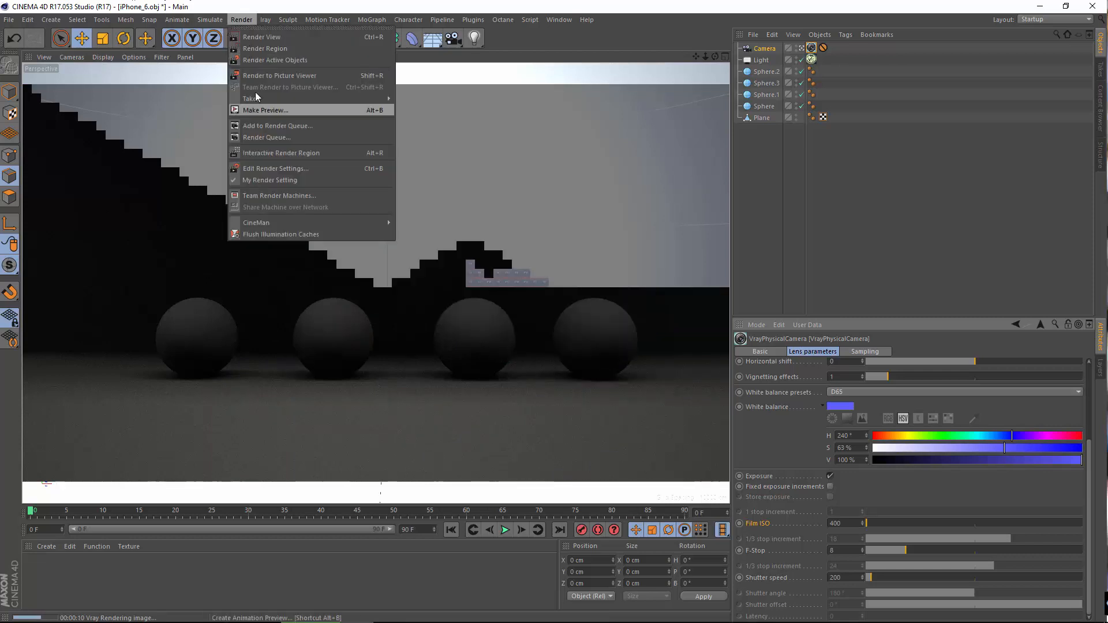
click(280, 73)
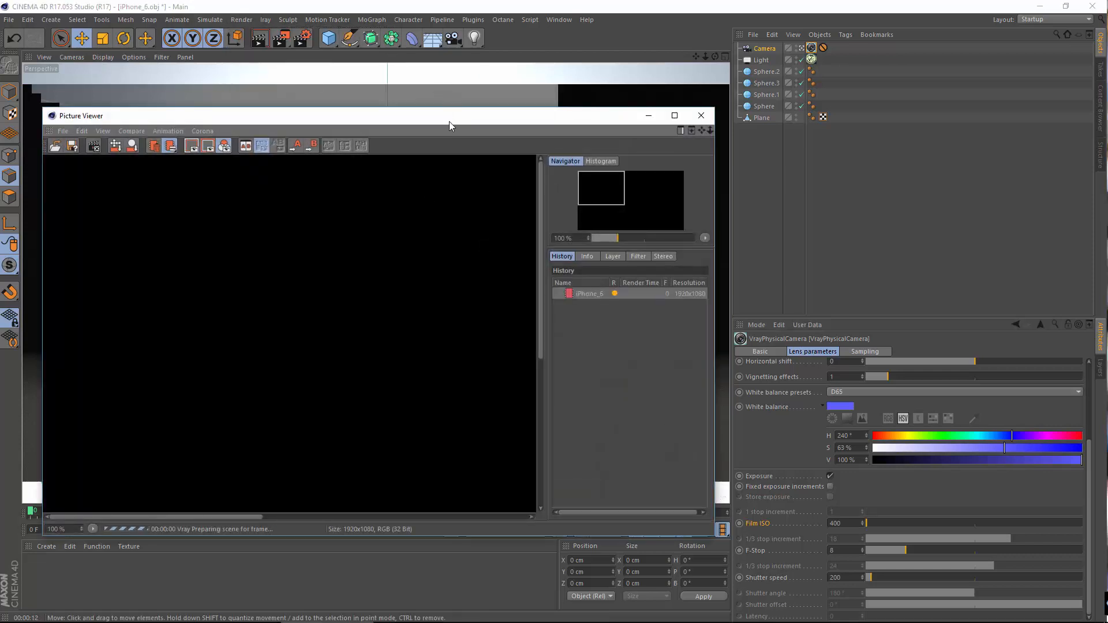
Enlarge the Picture Viewer window and fit the whole render of the four spheres in it.
drag(450, 122, 502, 51)
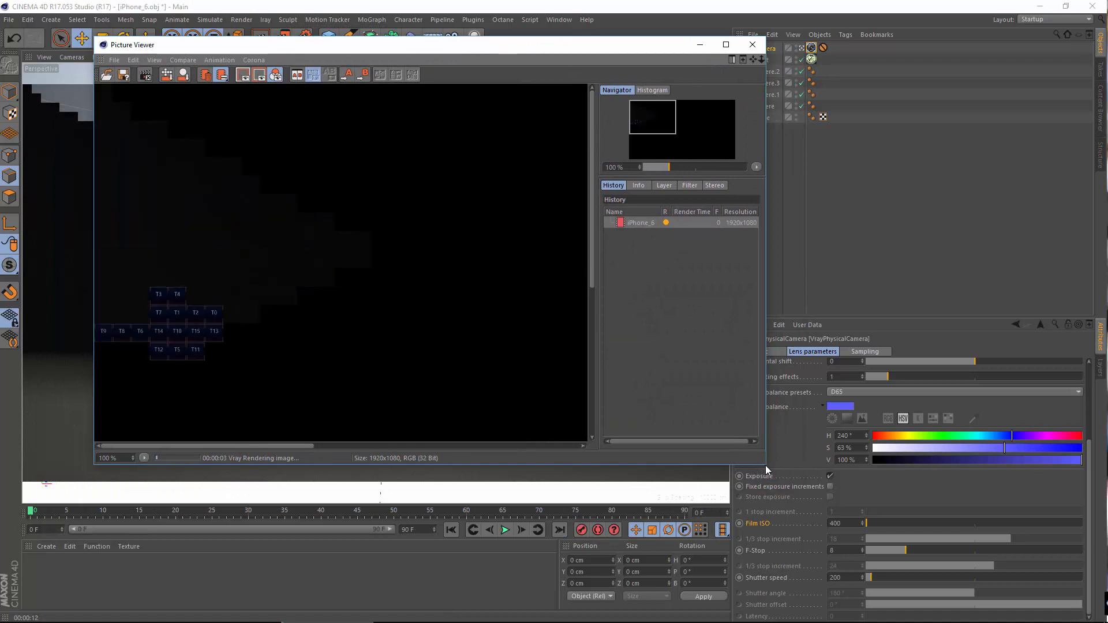
drag(764, 463, 978, 622)
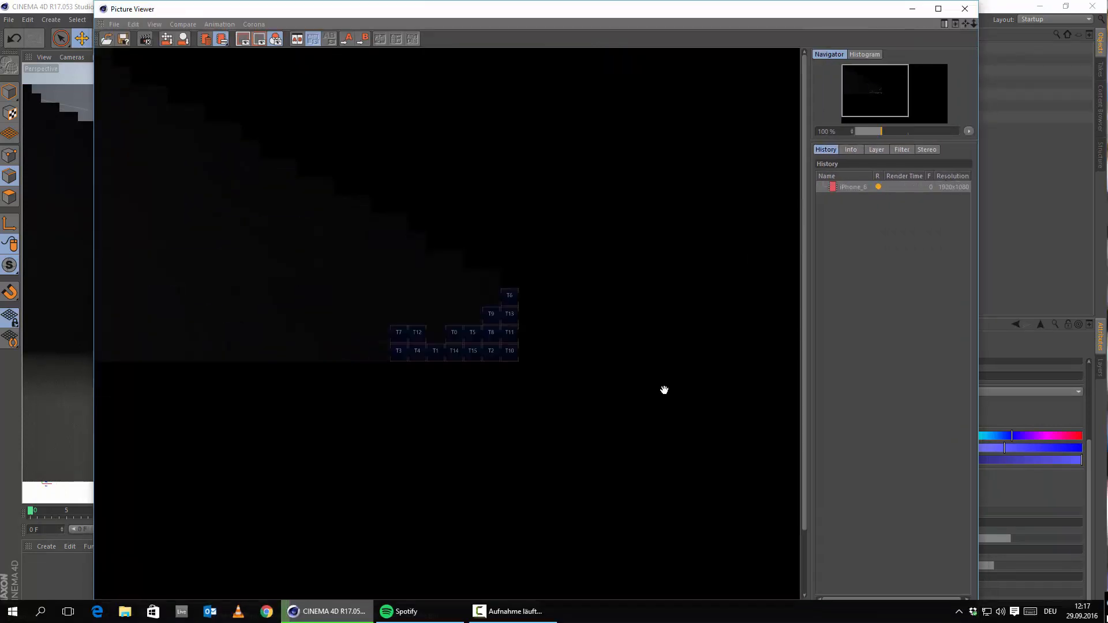
drag(527, 353, 408, 265)
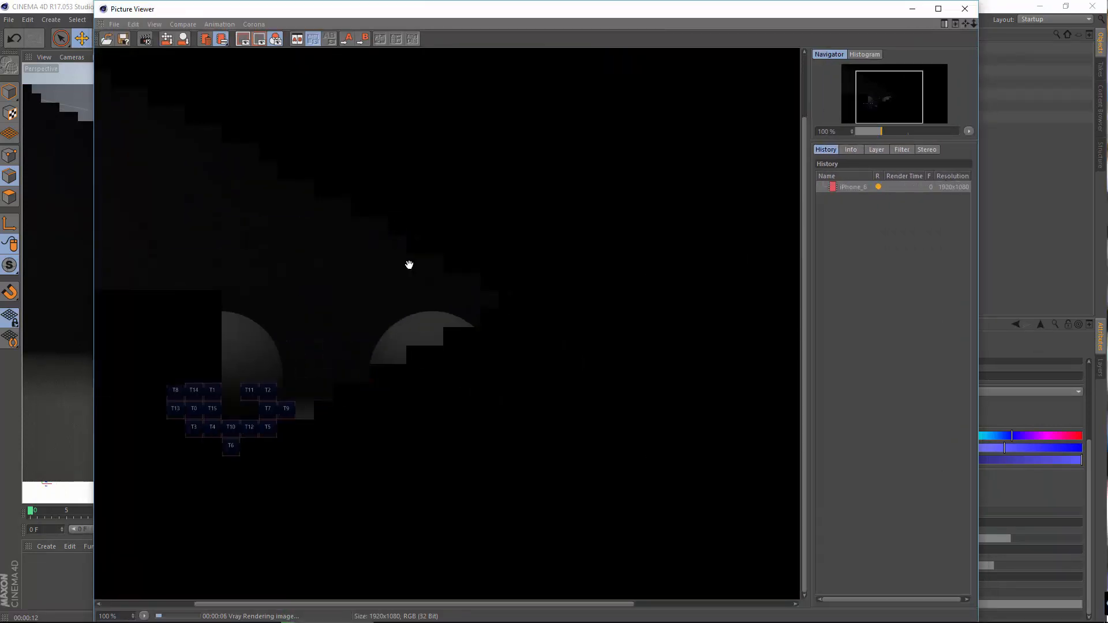
scroll(422, 309, down, 3)
scroll(426, 315, down, 1)
scroll(425, 331, up, 1)
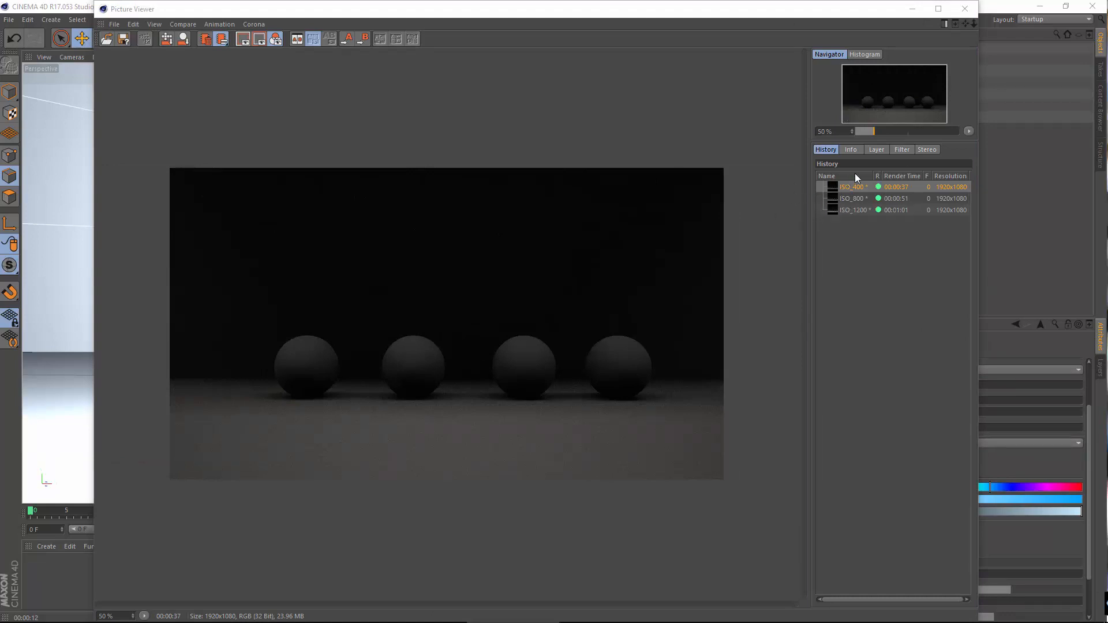
Compare the ISO_400, ISO_800 and ISO_1200 renders in the render history and close the Picture Viewer.
click(842, 201)
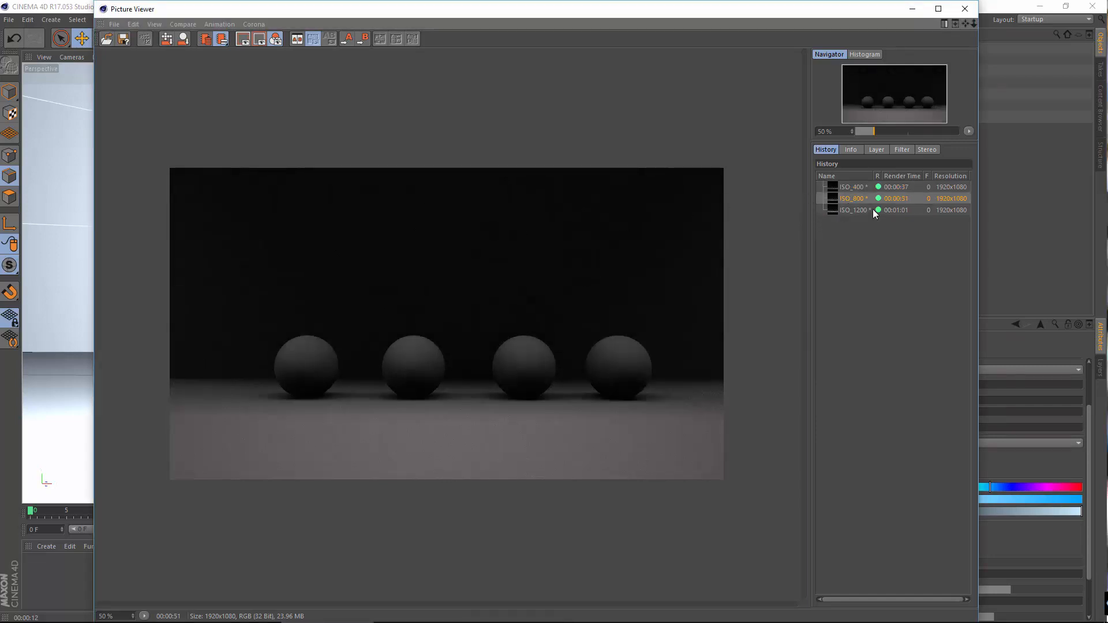
click(856, 212)
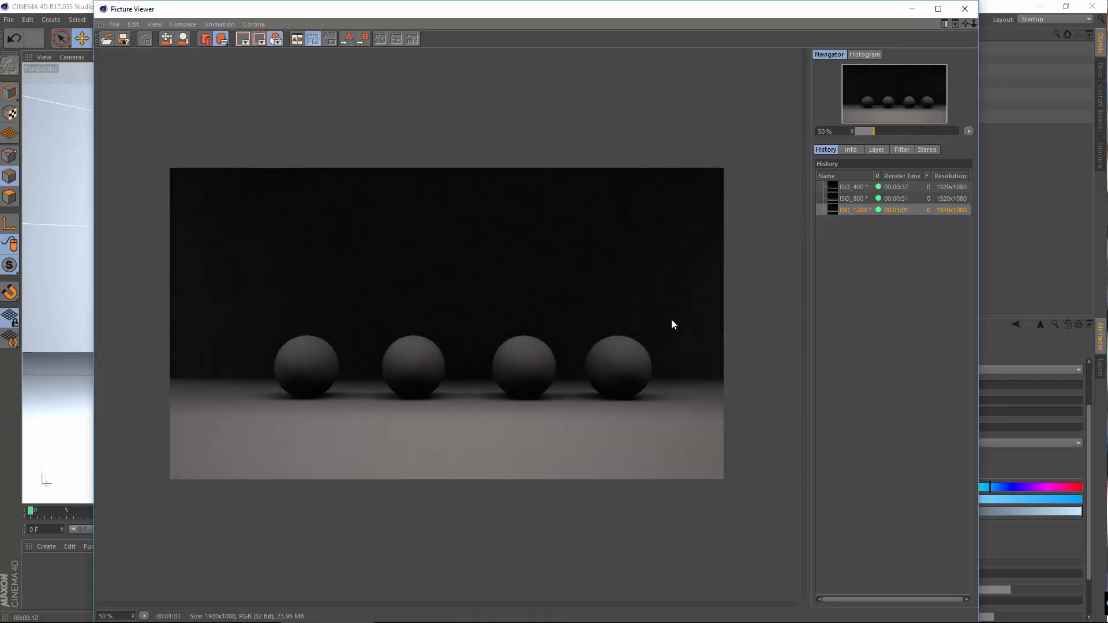
click(863, 190)
click(849, 199)
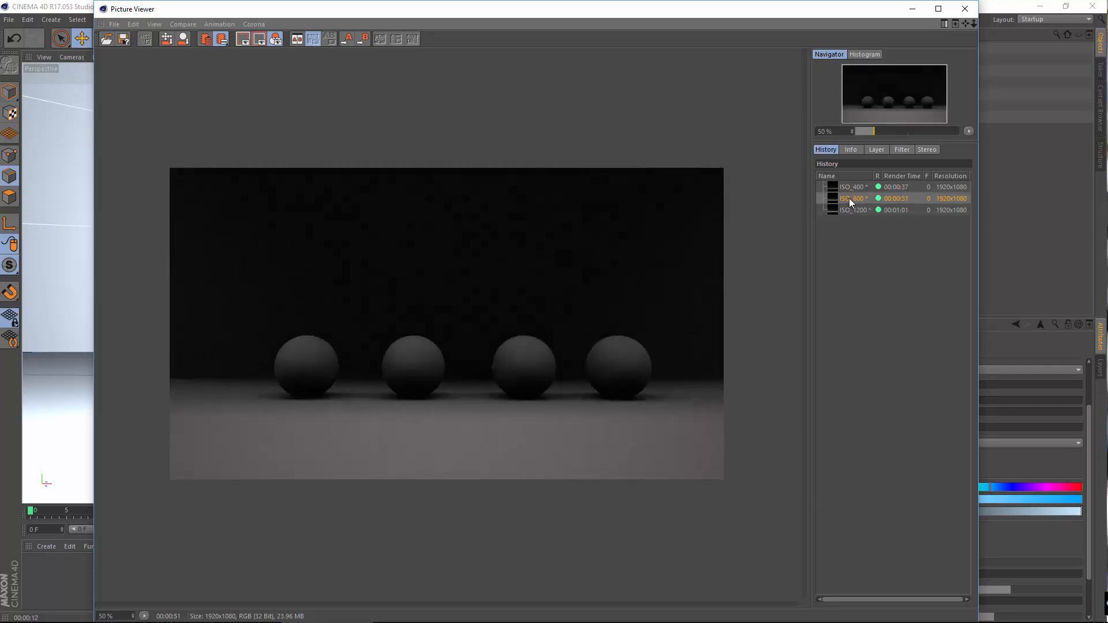
click(847, 212)
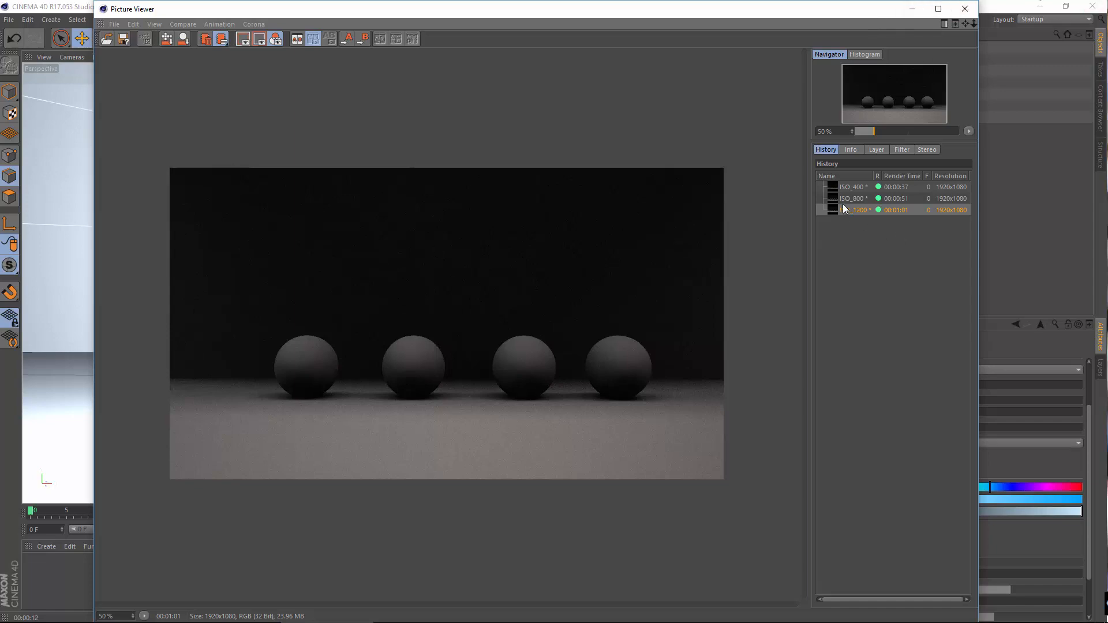
click(959, 12)
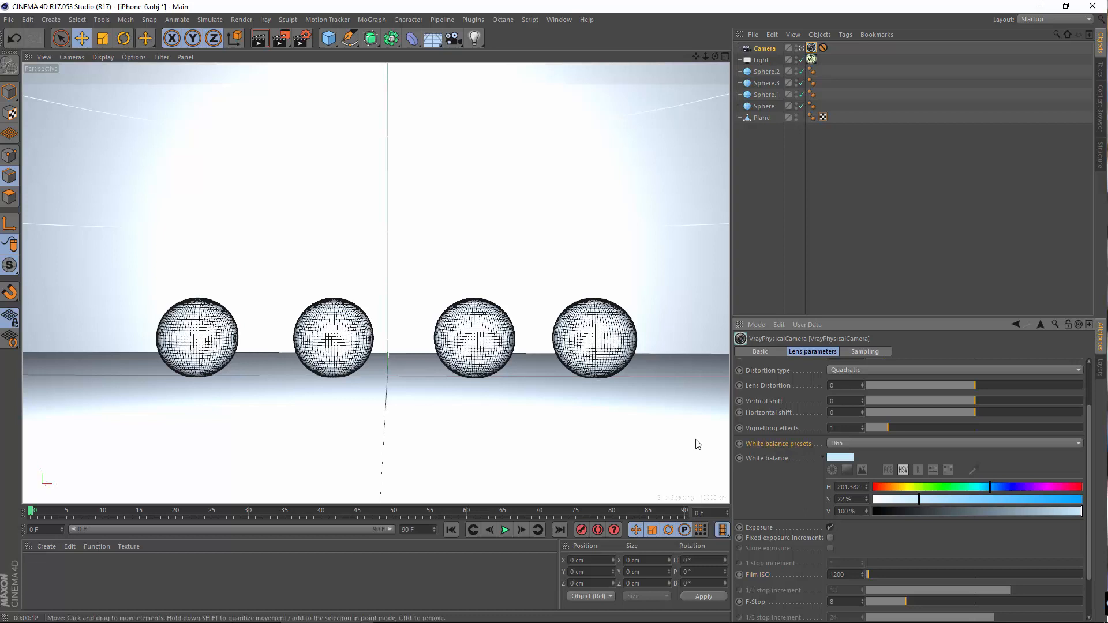
Set the physical camera's white balance preset to Neutral and render the scene to the Picture Viewer.
click(842, 444)
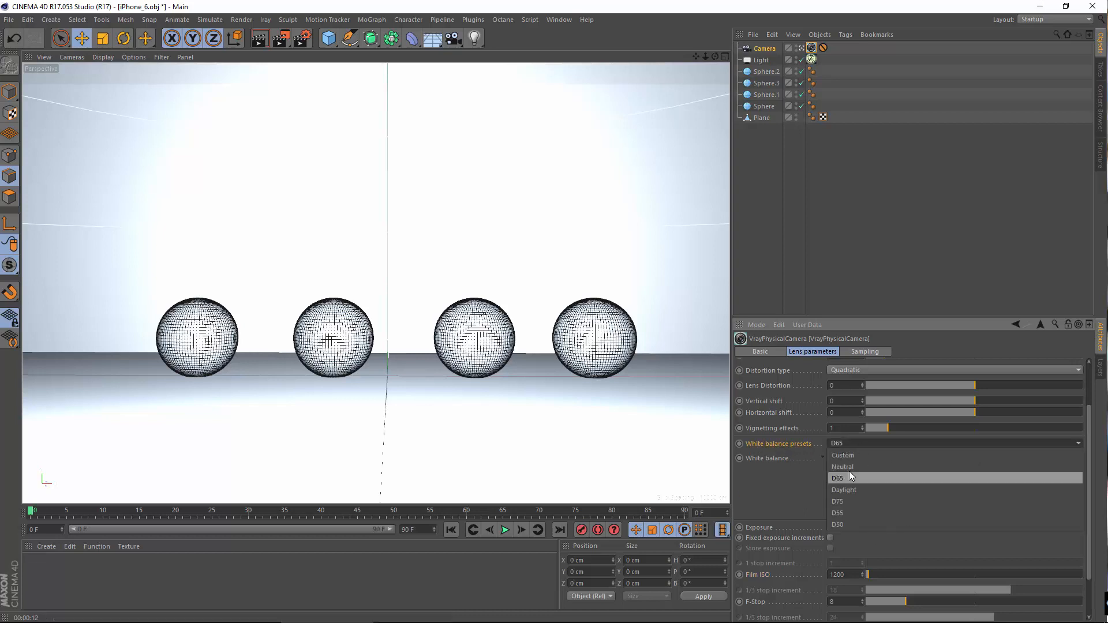
click(848, 468)
click(241, 20)
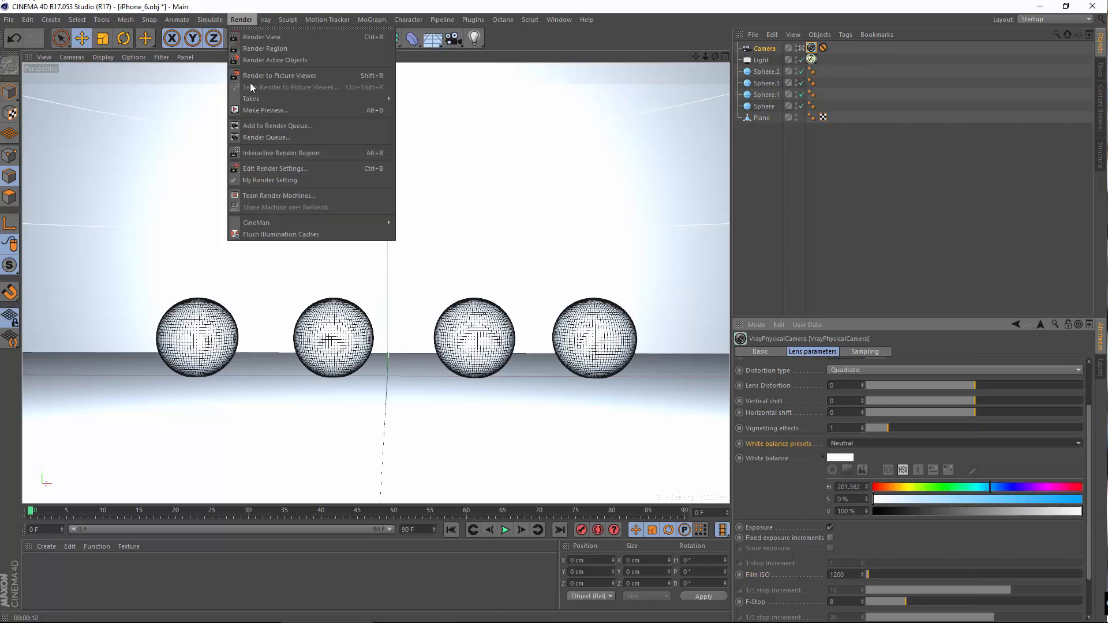
click(248, 77)
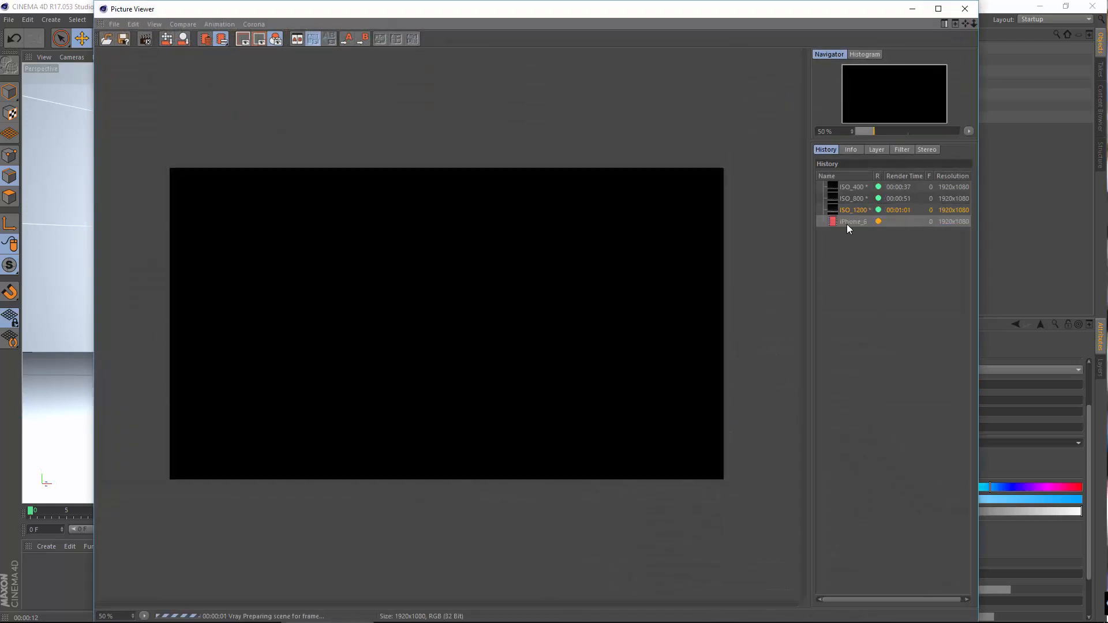
Compare the neutral white balance render with the ISO_1200 render in the history and close the Picture Viewer.
click(849, 210)
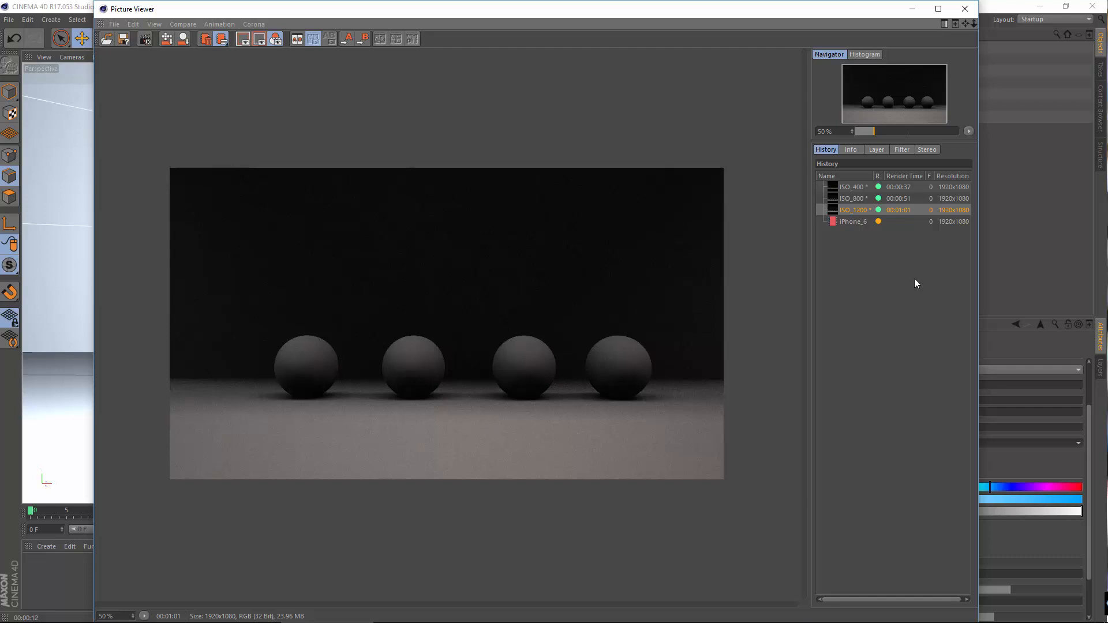
click(851, 223)
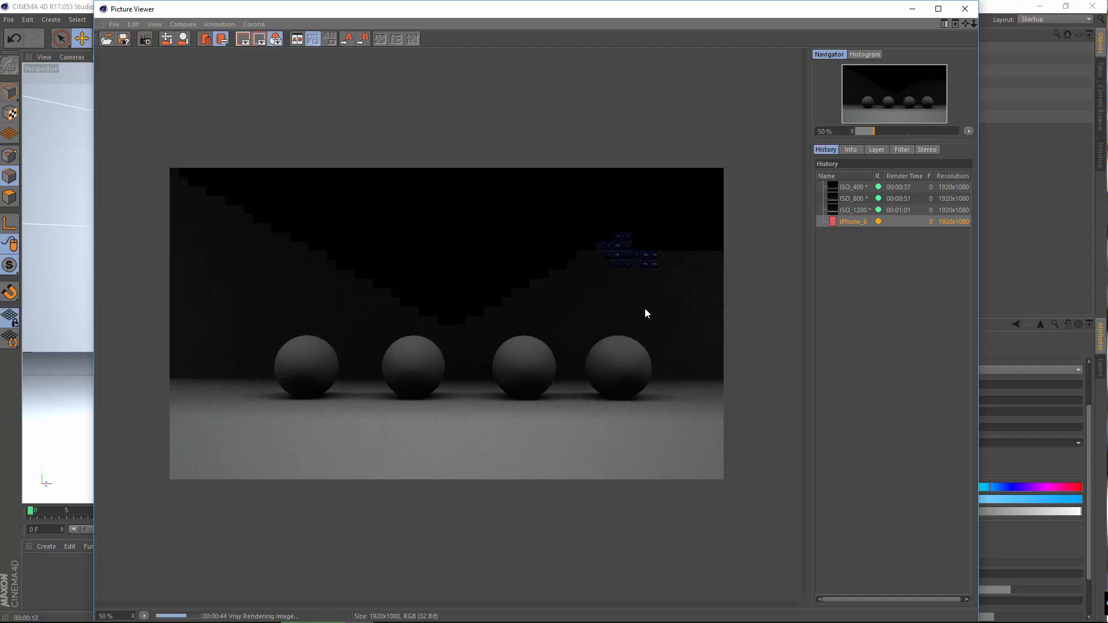
drag(799, 18, 702, 1)
double_click(703, 2)
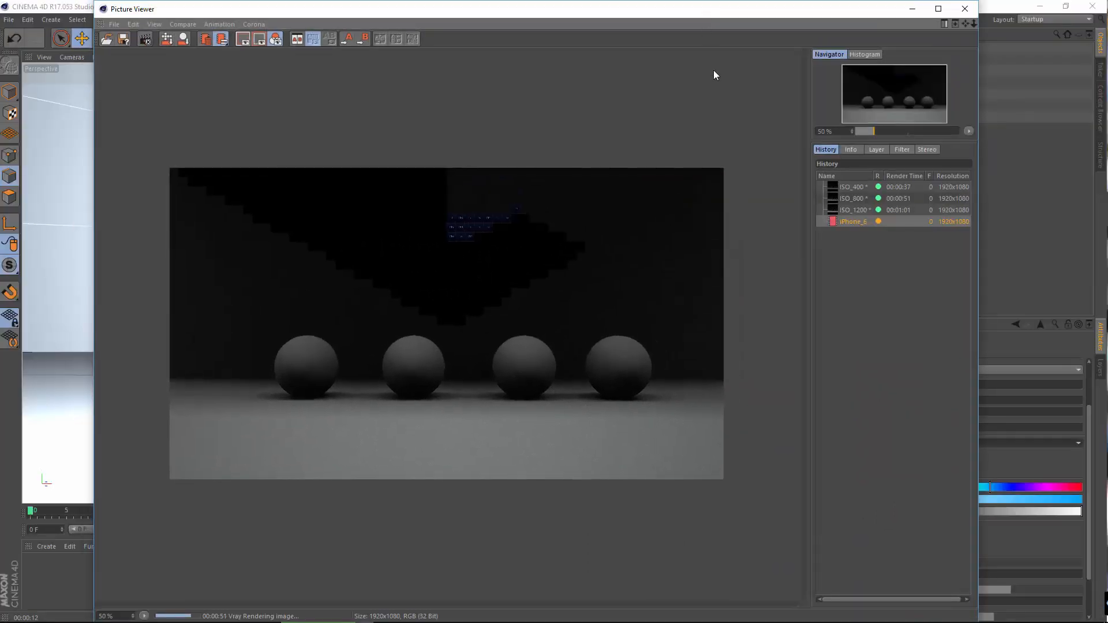
click(854, 211)
click(848, 221)
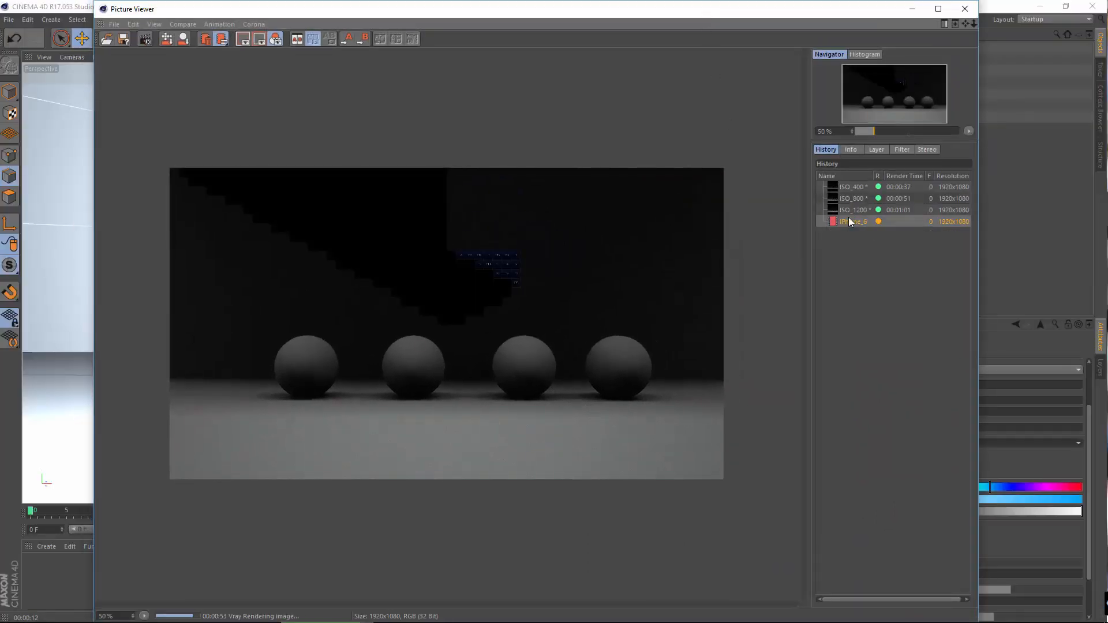
click(850, 211)
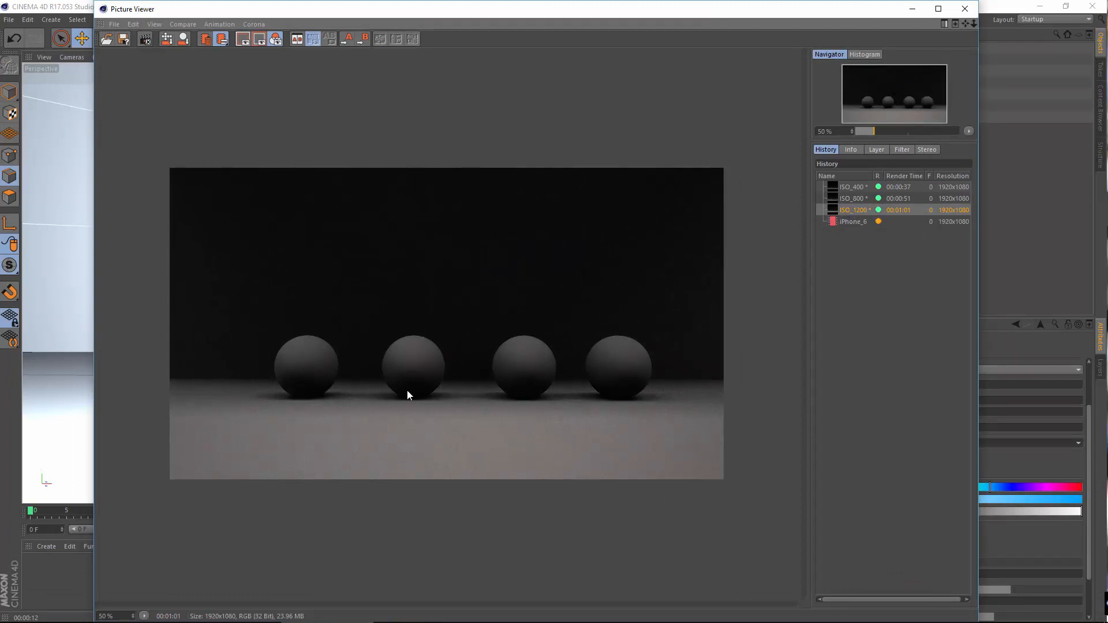
click(853, 220)
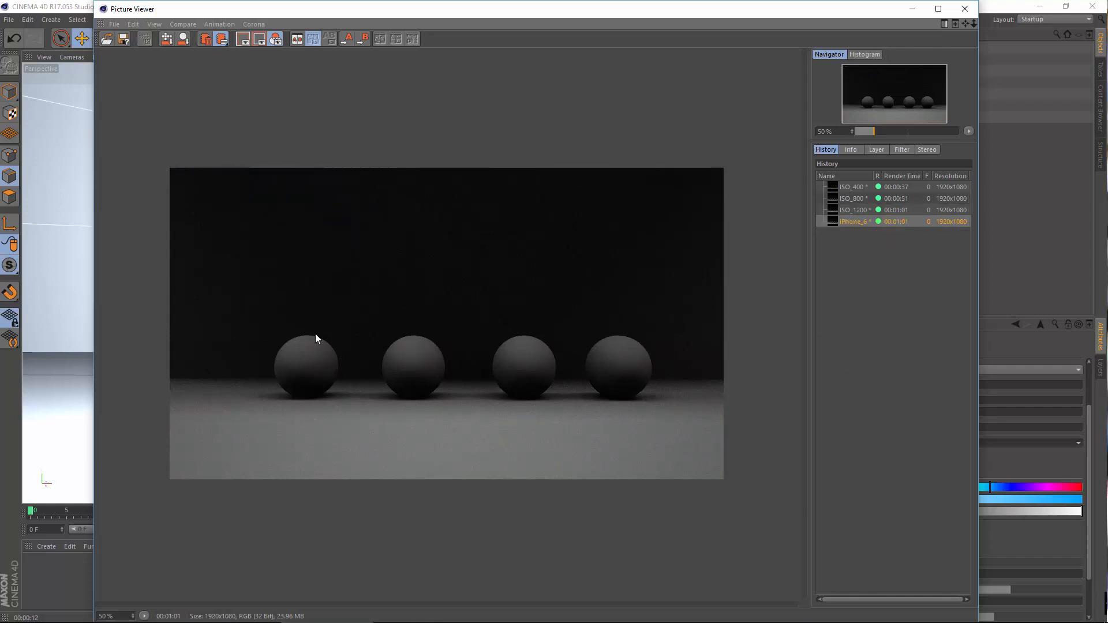
click(866, 212)
click(864, 221)
click(864, 209)
click(864, 220)
click(867, 211)
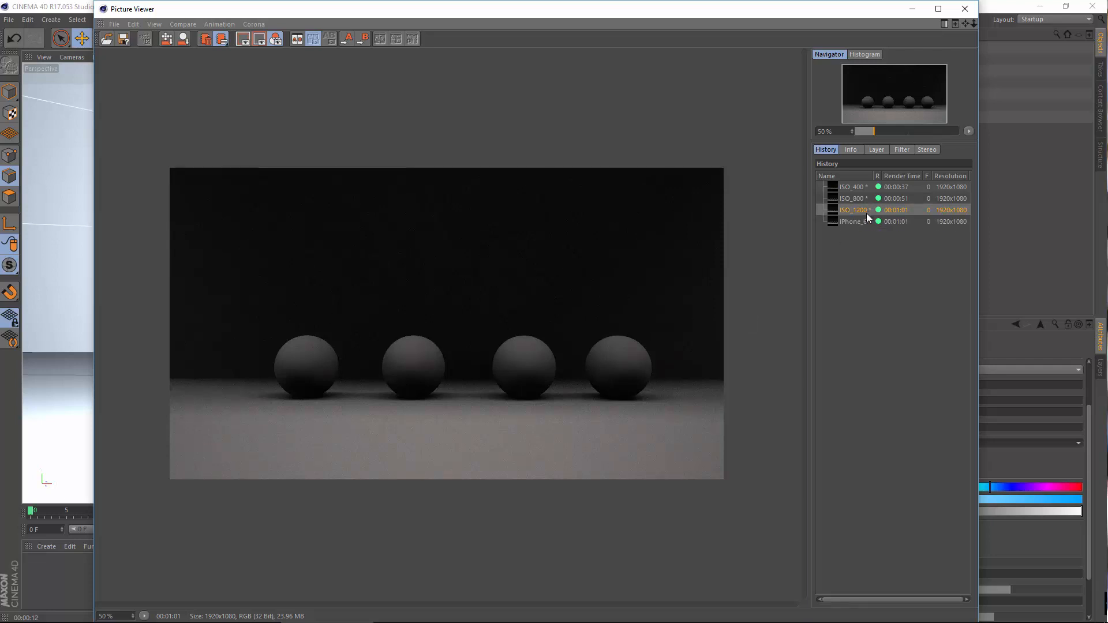
click(865, 221)
click(864, 211)
click(861, 221)
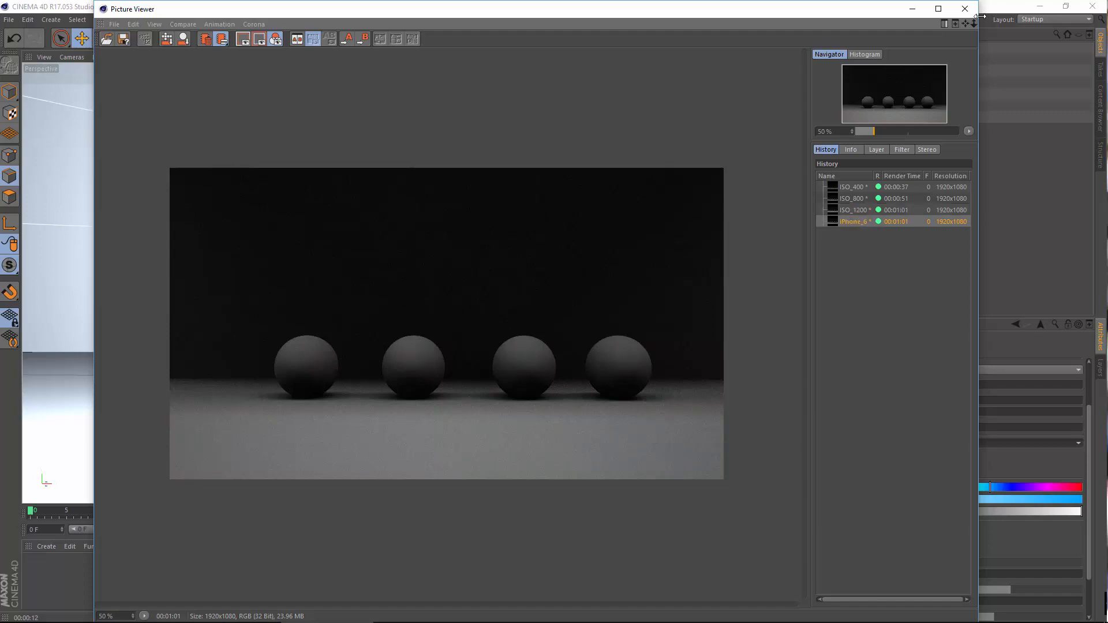
click(964, 8)
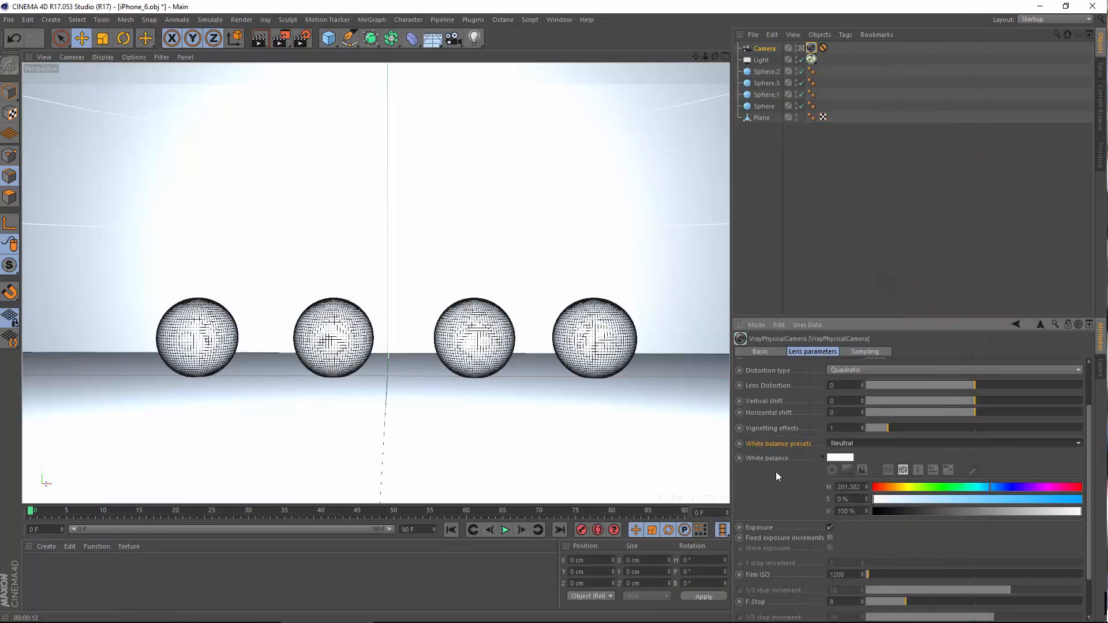
Set the physical camera's F-Stop to 2.4 and its white balance preset to Custom.
scroll(776, 473, down, 3)
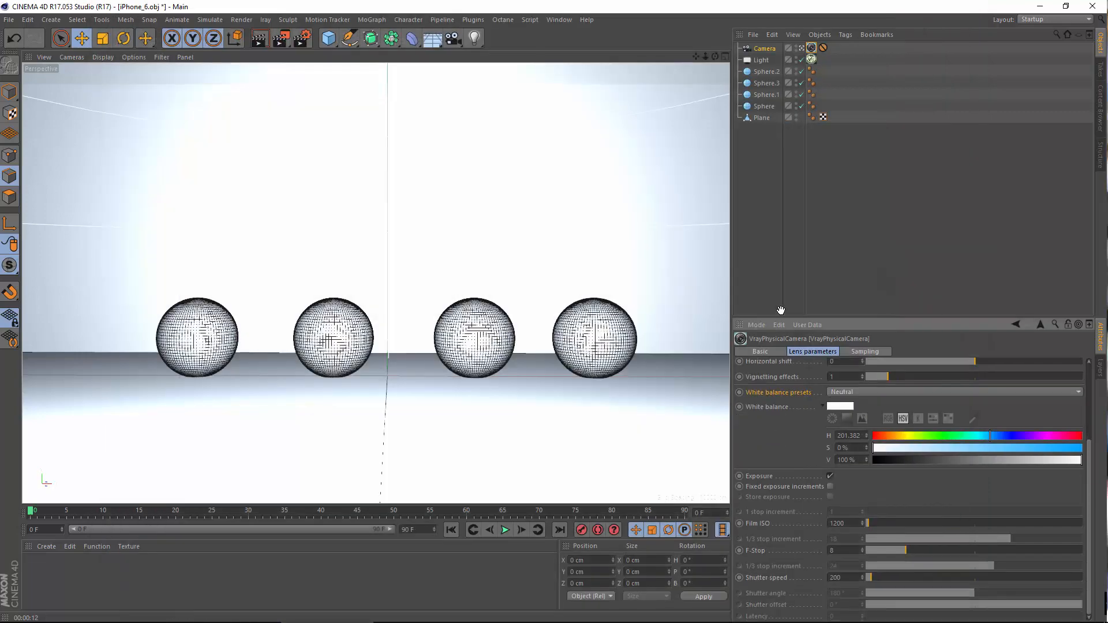
click(760, 551)
click(841, 549)
text(2.4)
key(Return)
click(1027, 393)
scroll(745, 437, up, 4)
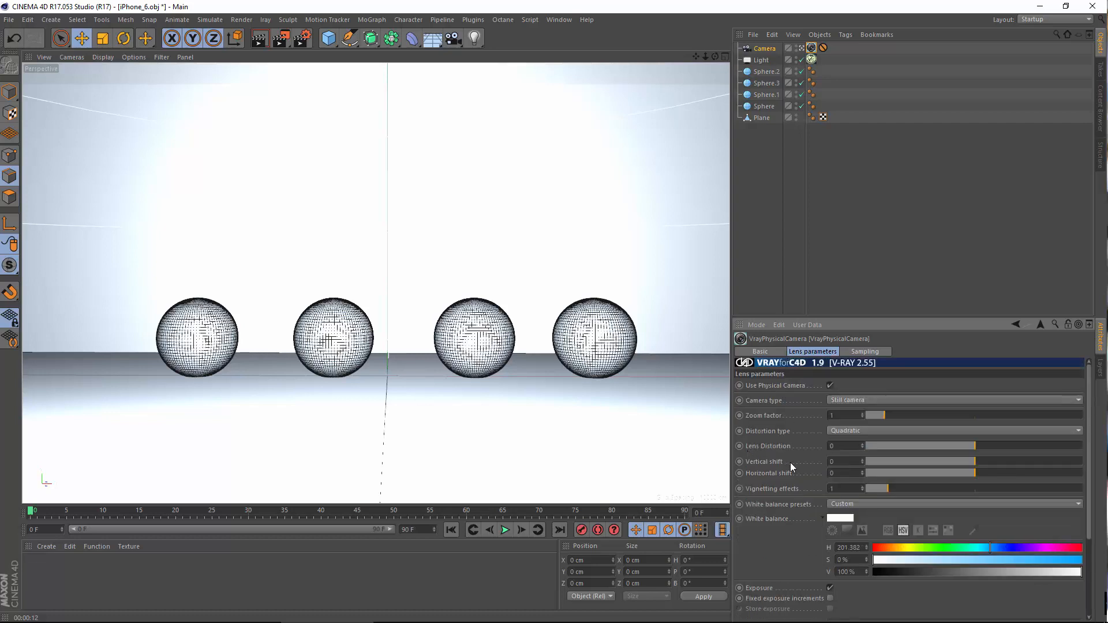
scroll(790, 464, down, 4)
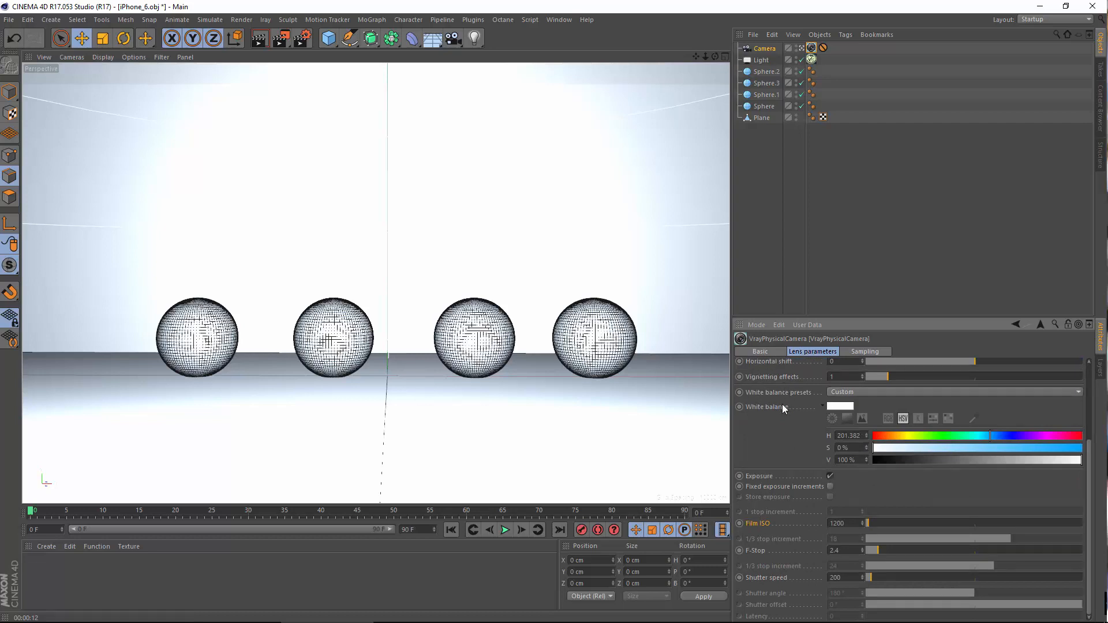
drag(1091, 486, 1091, 535)
drag(1089, 488, 1080, 533)
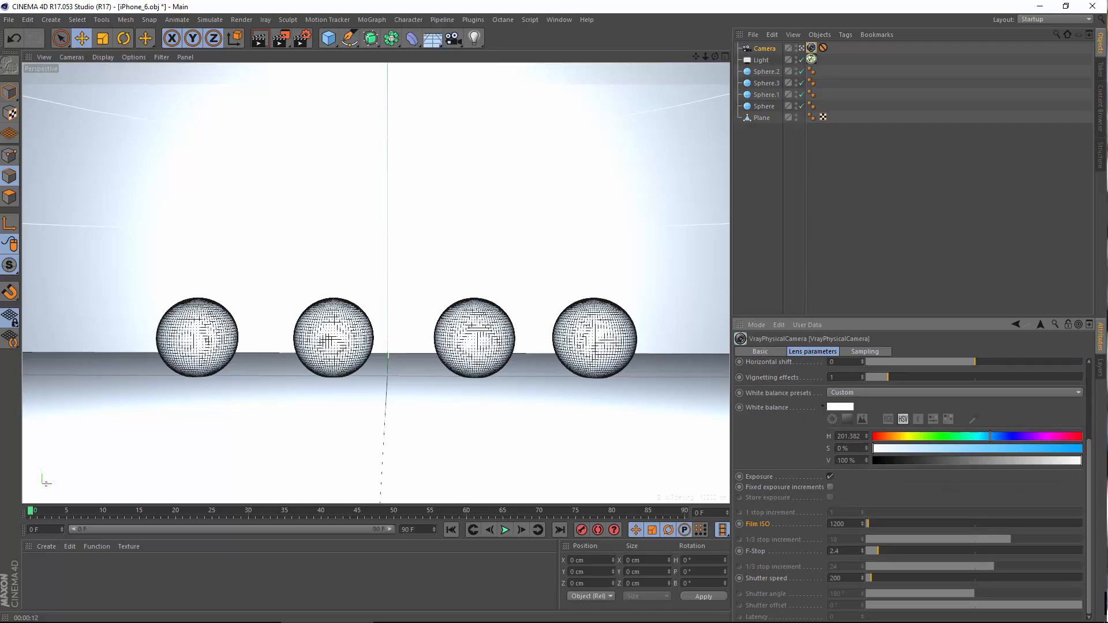
Switch to the browser, read the definition in Wikipedia's Film speed article, and close the browser window.
key(alt+Tab)
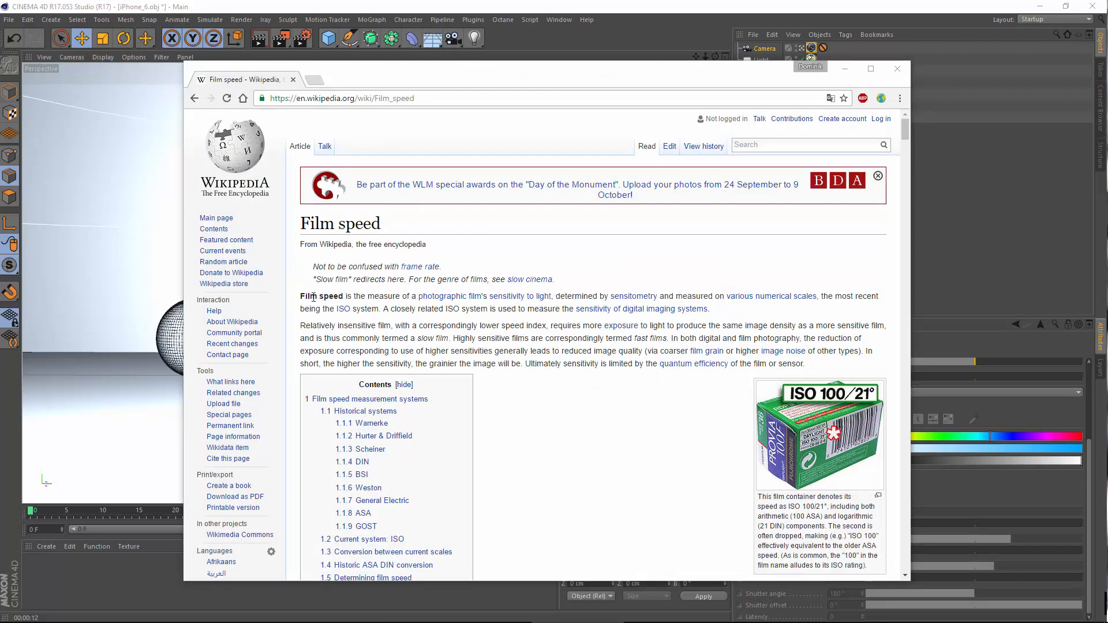
drag(311, 297, 378, 297)
click(400, 299)
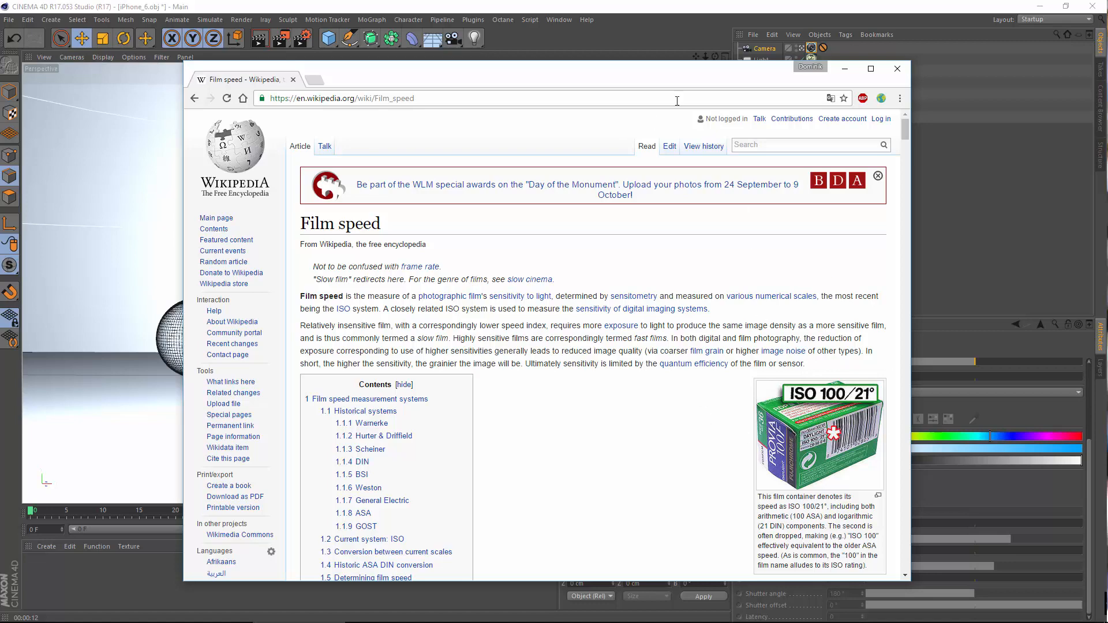
click(897, 69)
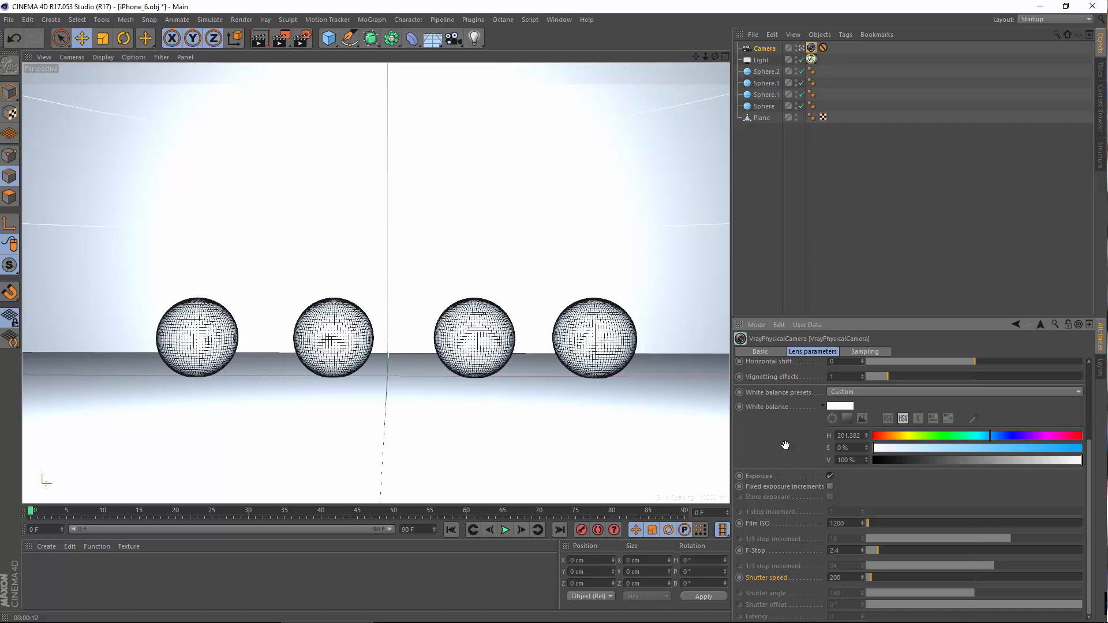
Enter an F-Stop of 2.4 for the physical camera and render the view.
scroll(975, 505, up, 2)
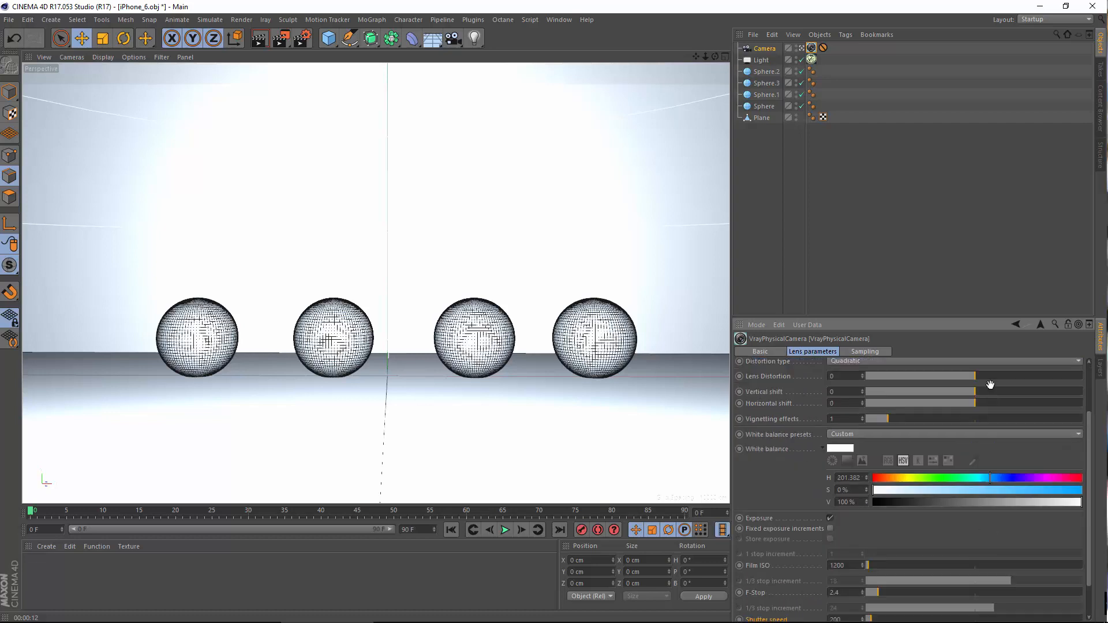
drag(990, 384, 981, 342)
drag(771, 430, 825, 377)
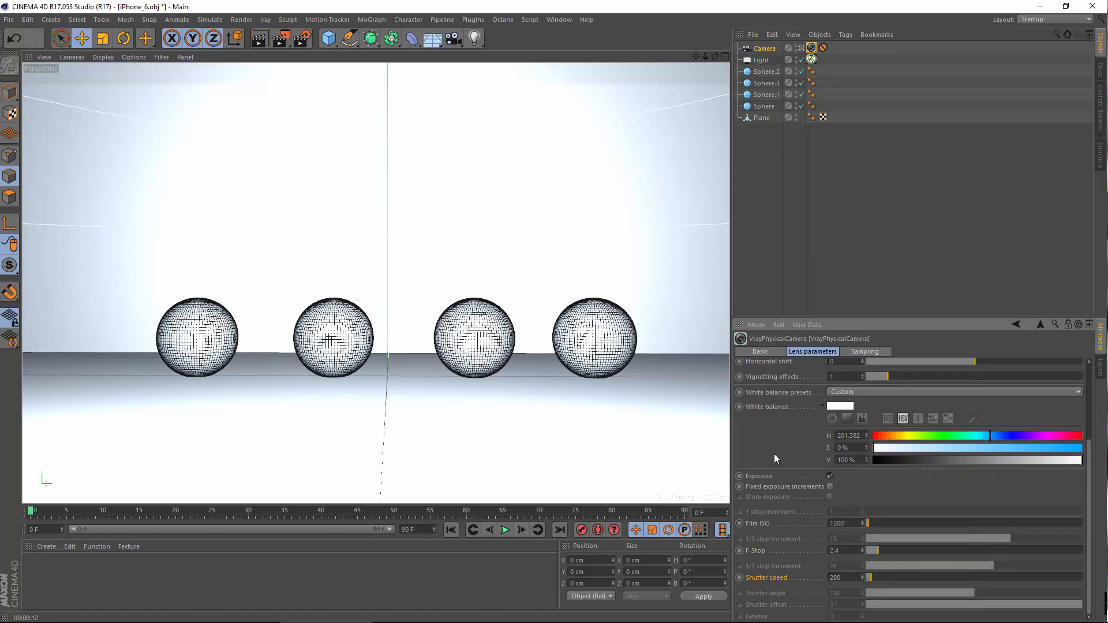
drag(790, 440, 811, 298)
scroll(823, 504, up, 3)
scroll(823, 504, down, 3)
drag(862, 551, 680, 534)
text(2.4)
key(Return)
click(259, 38)
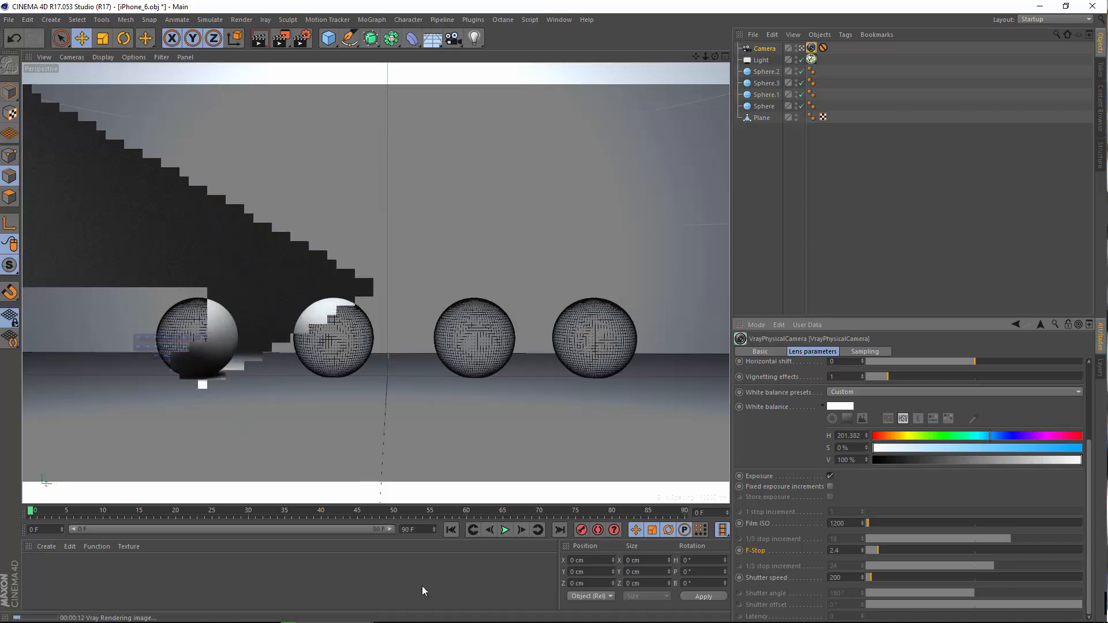
Consult the Camerapedia F-stop article in the browser and close its window.
mouse_move(456, 603)
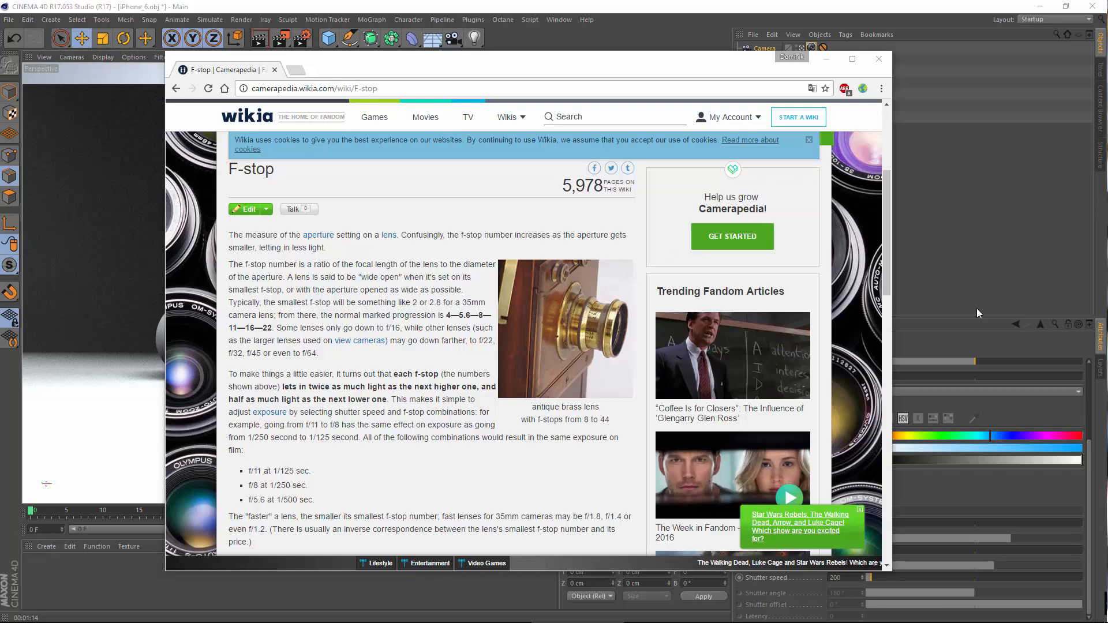
click(879, 60)
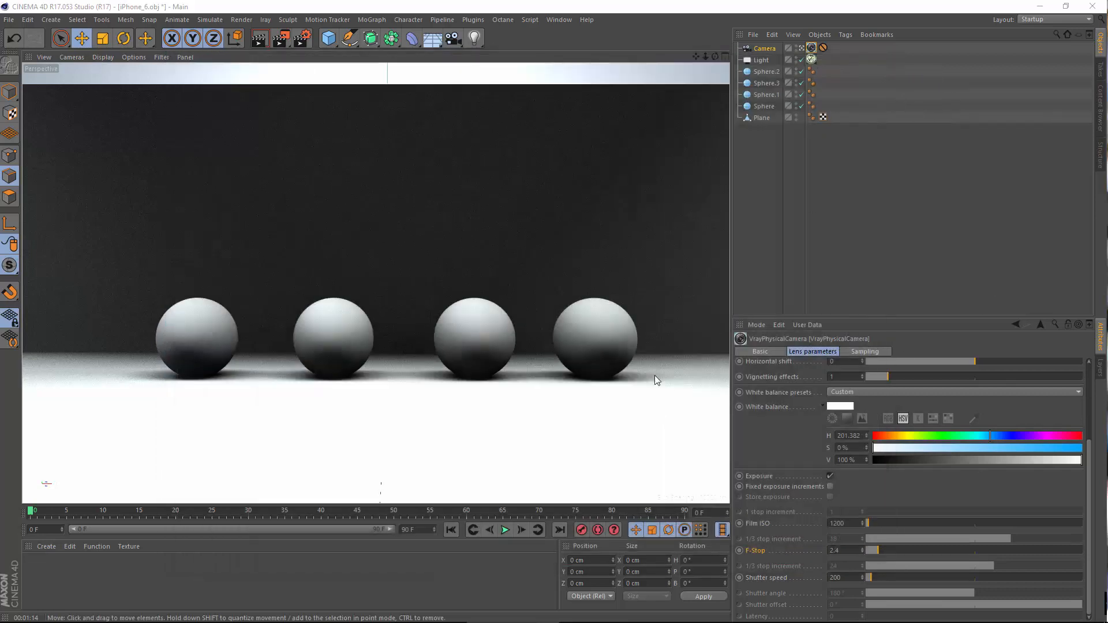
Review the camera object's focal length presets and keep Classic (36 mm) selected.
click(763, 48)
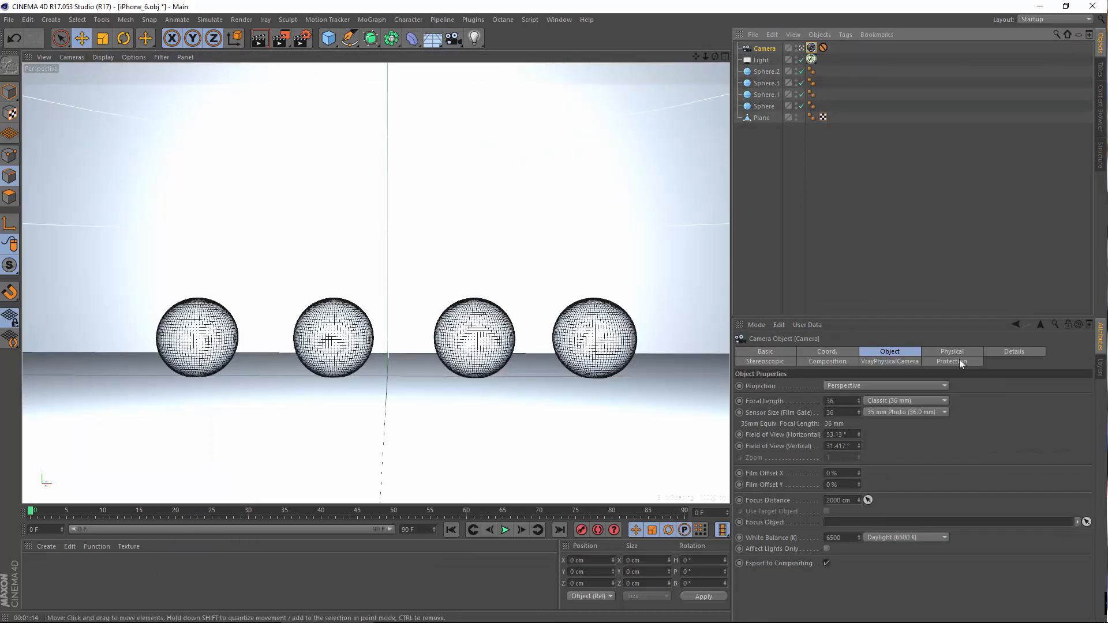
click(898, 402)
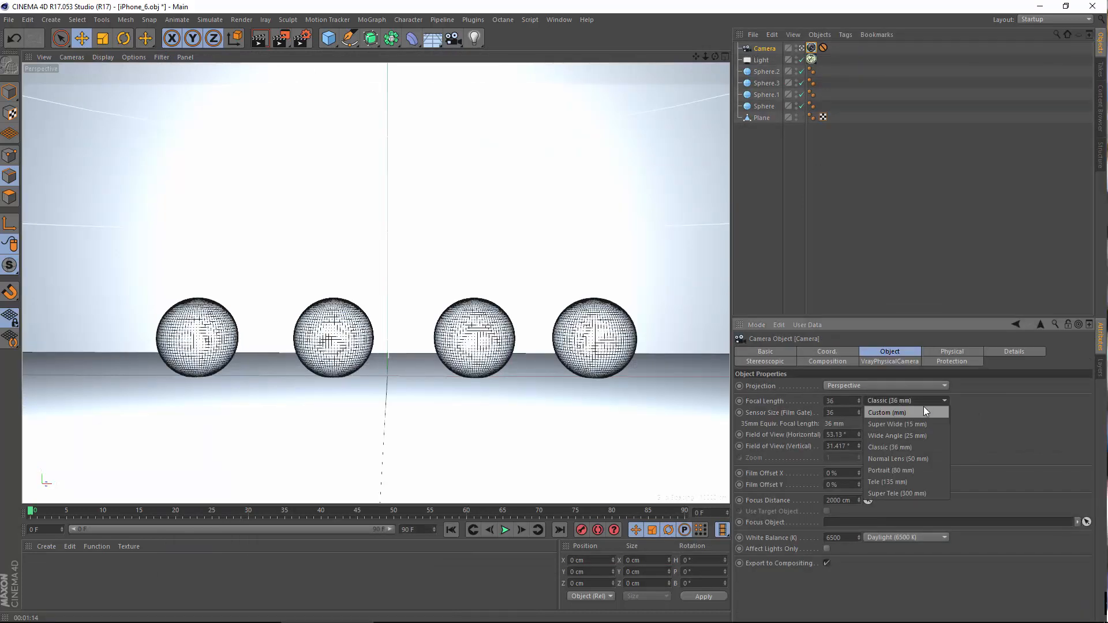
click(911, 450)
click(894, 400)
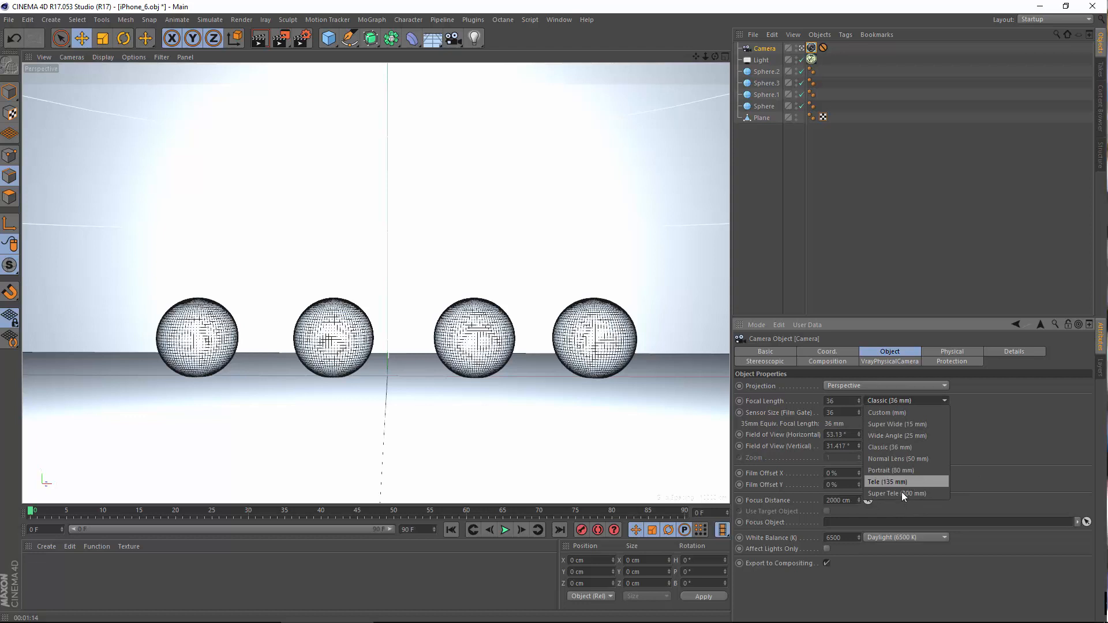
click(968, 410)
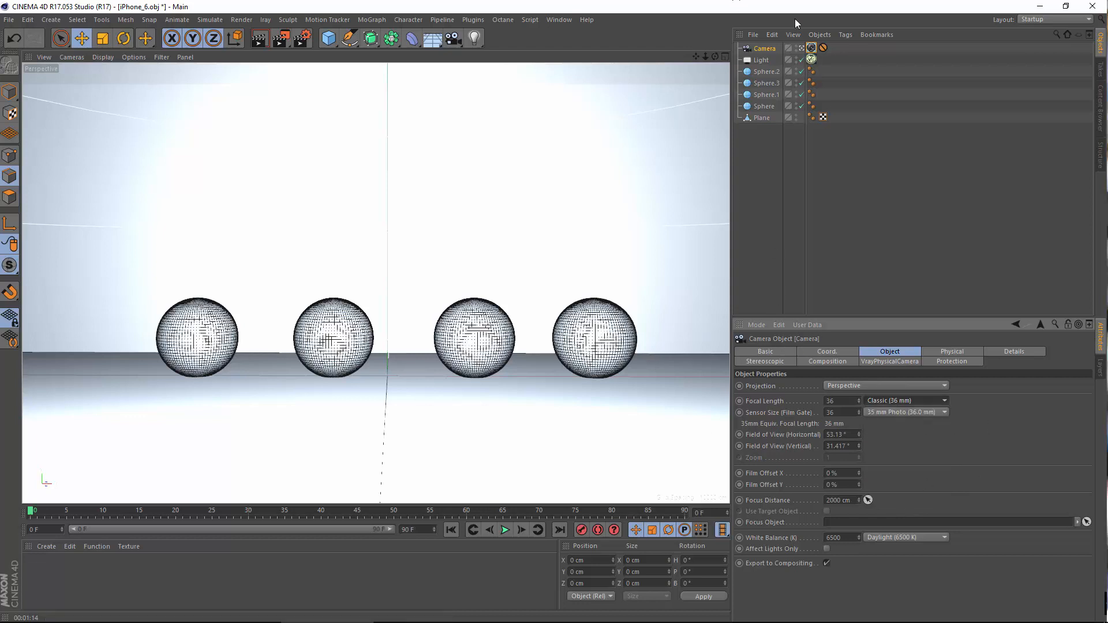
Review the V-Ray physical camera's lens and exposure parameters, then go back to the camera's object properties.
click(810, 48)
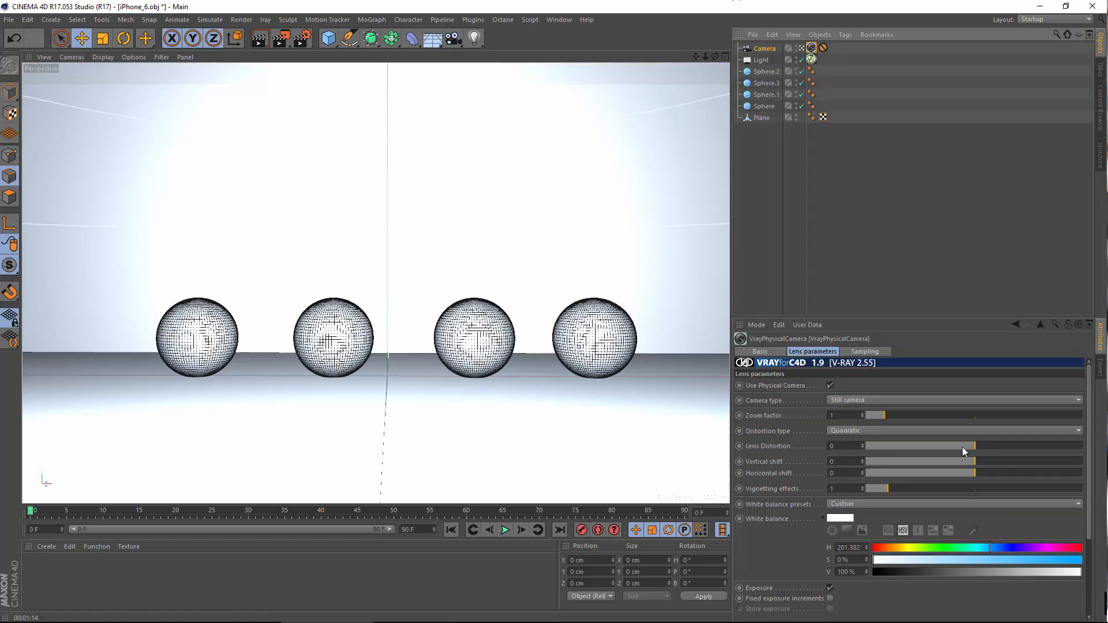
scroll(886, 600, down, 3)
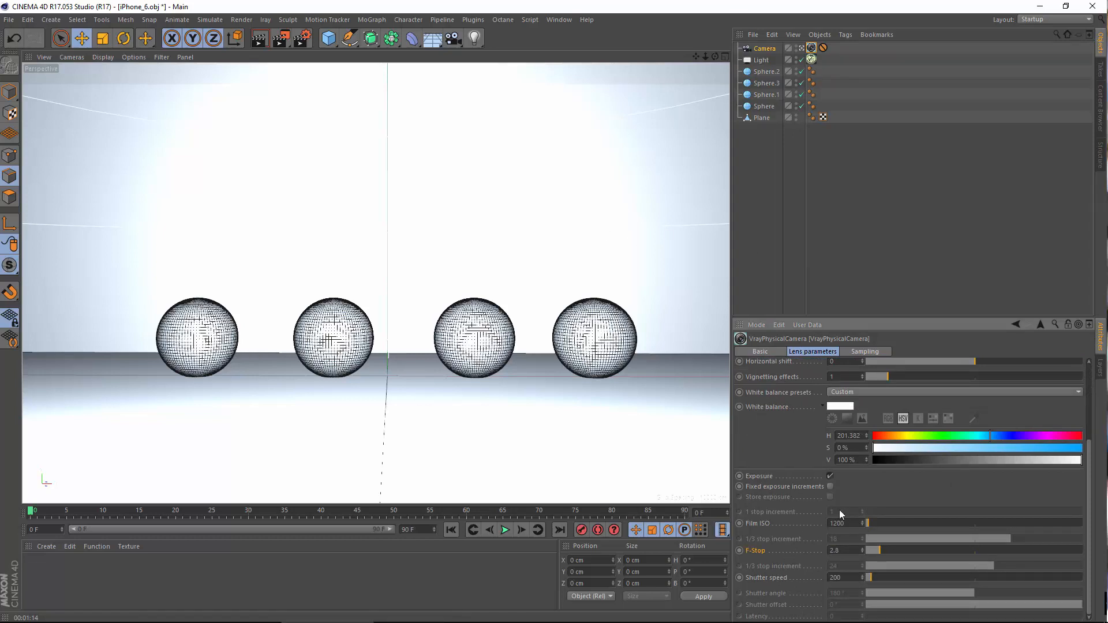
click(766, 50)
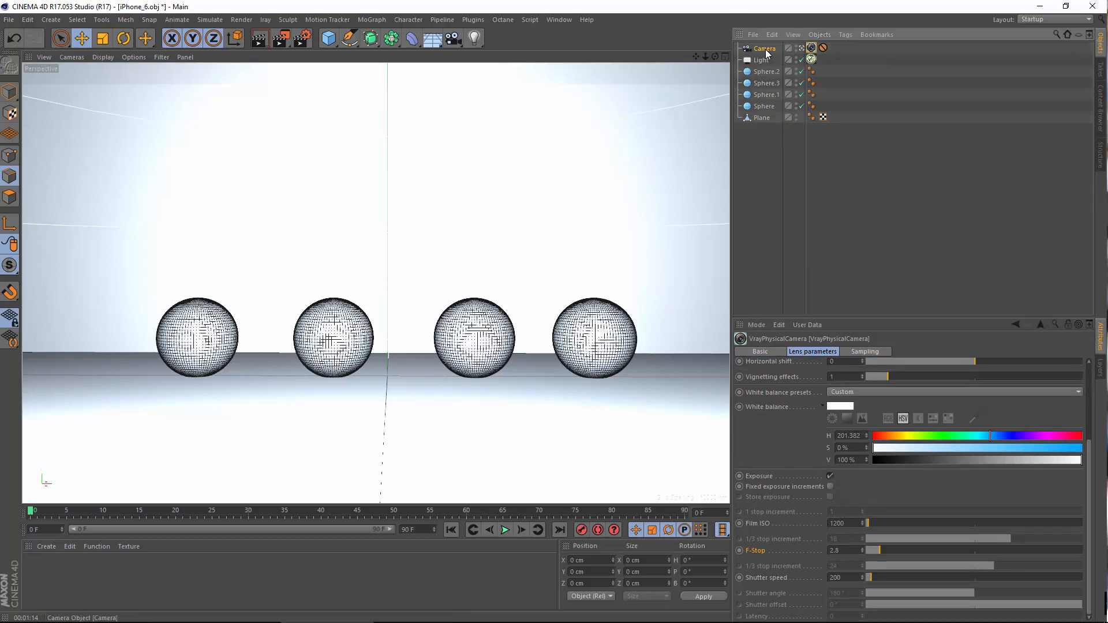
Switch to the browser's depth of field image results and examine the enlarged barbed wire photo.
mouse_move(271, 620)
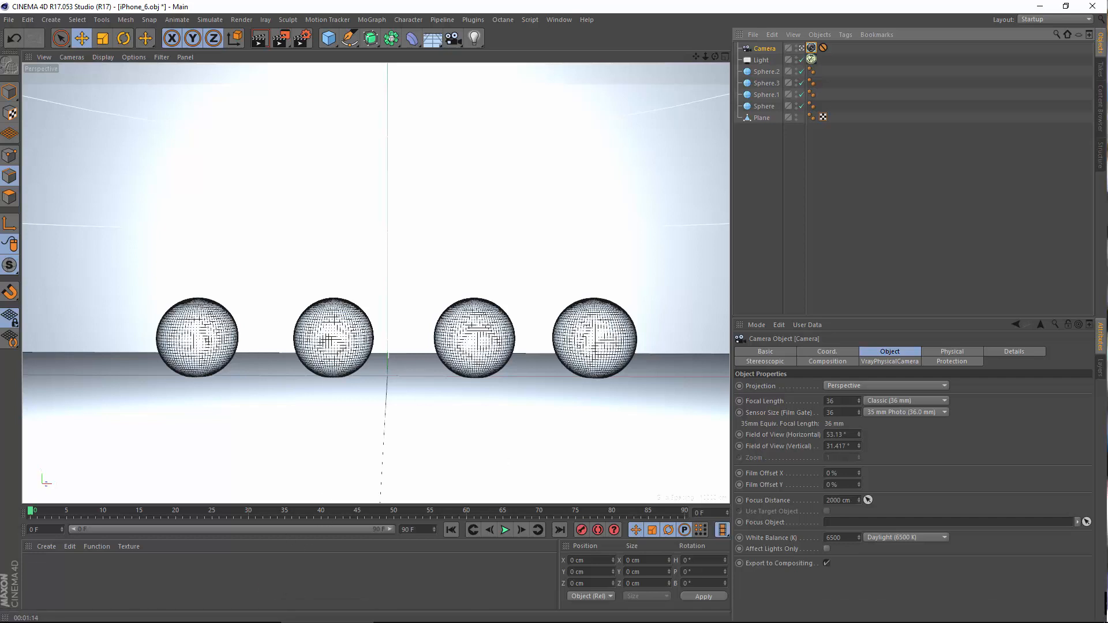
key(alt+Tab)
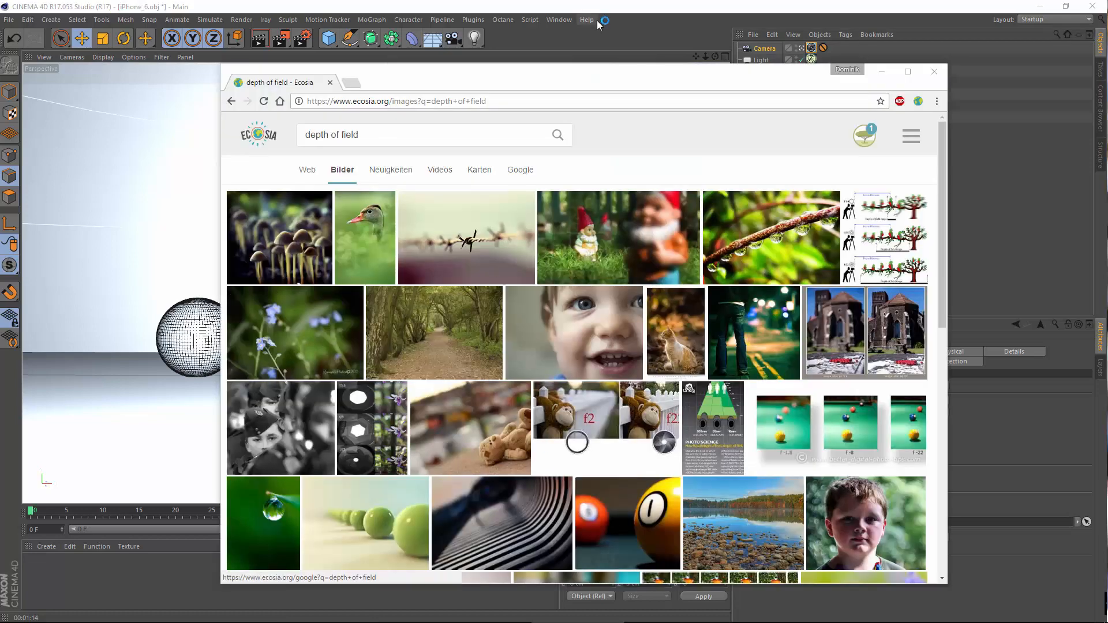
click(465, 239)
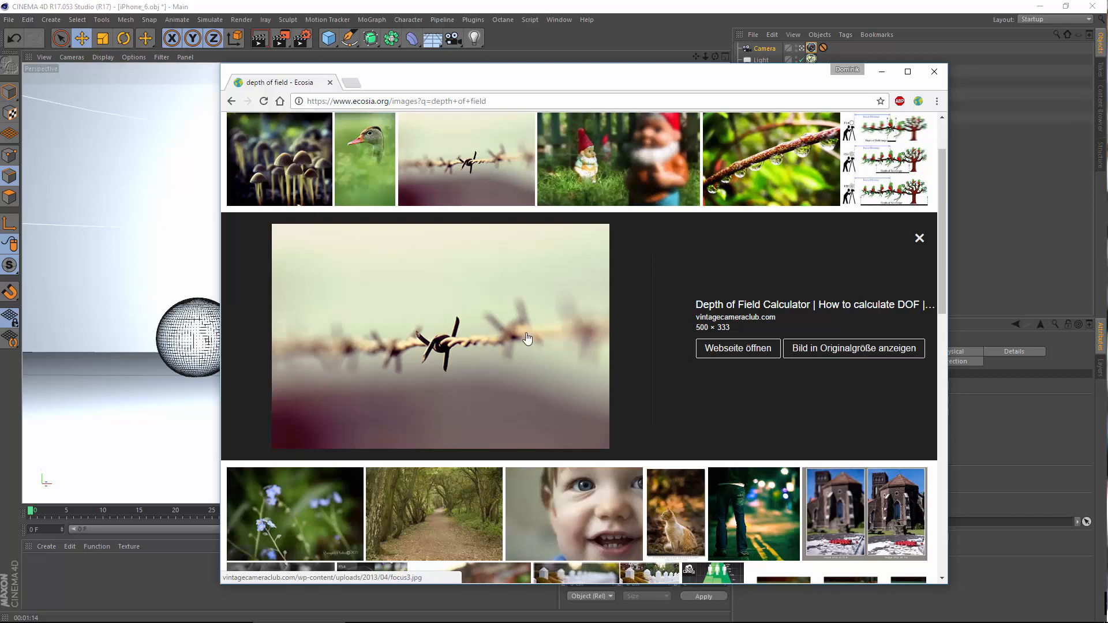
scroll(488, 375, up, 1)
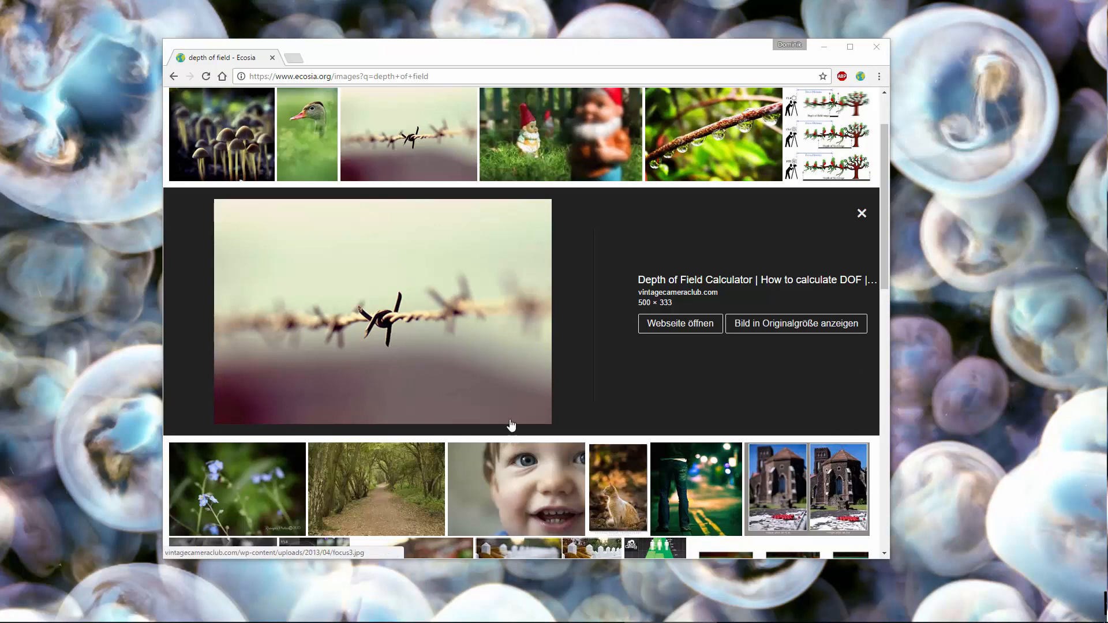
Enlarge the night street photo, compare its background blur with the other depth of field images, and minimize the browser.
click(696, 490)
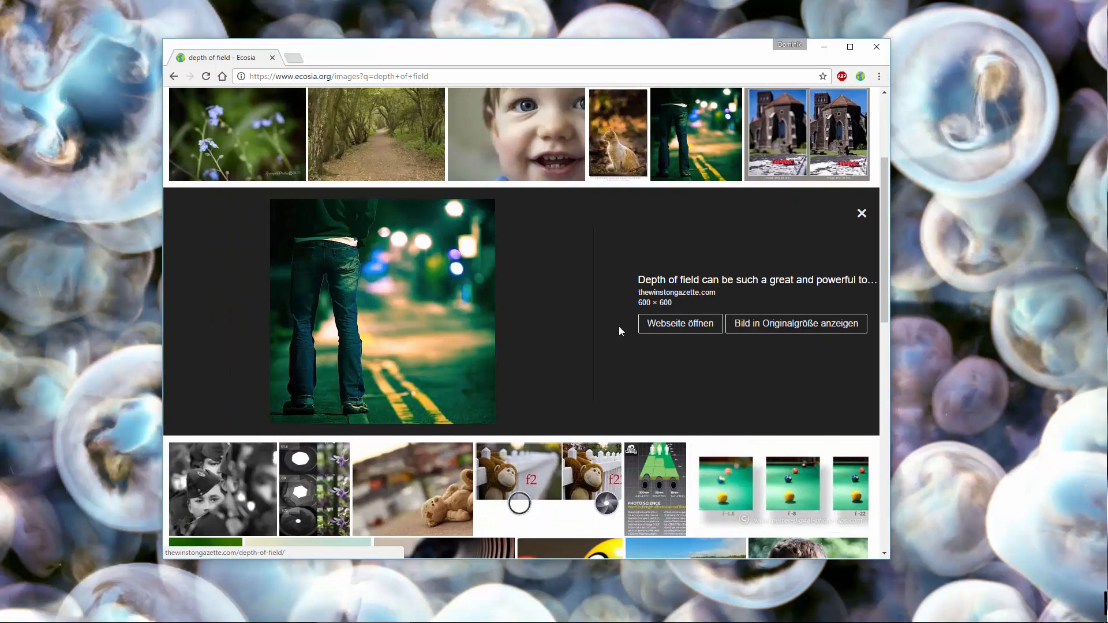
scroll(388, 352, up, 3)
scroll(489, 265, down, 3)
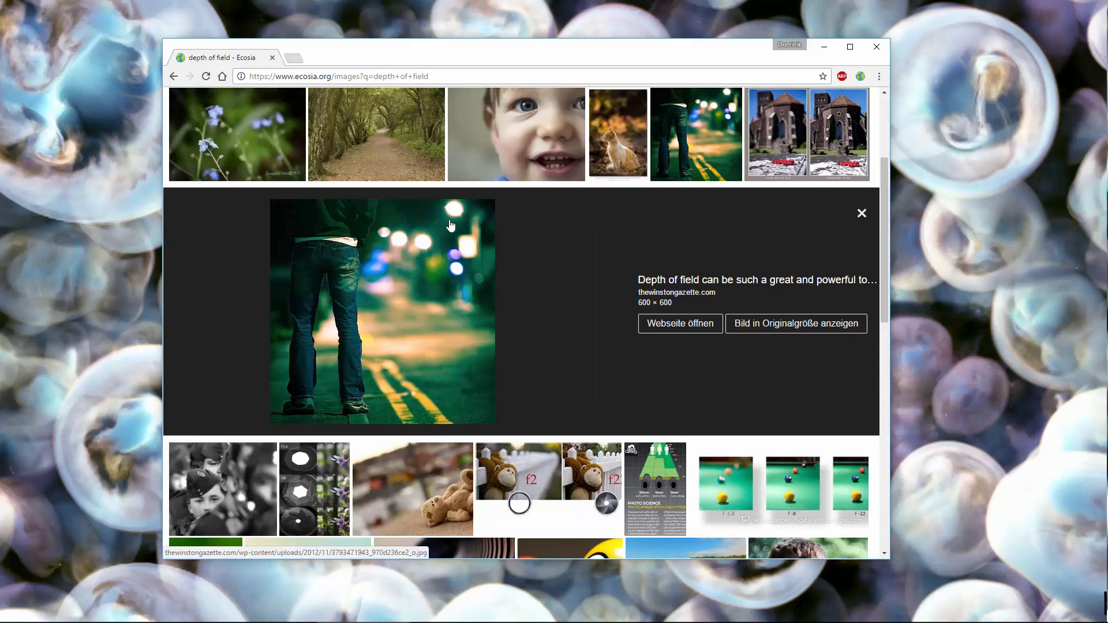
scroll(430, 335, down, 4)
scroll(437, 310, up, 5)
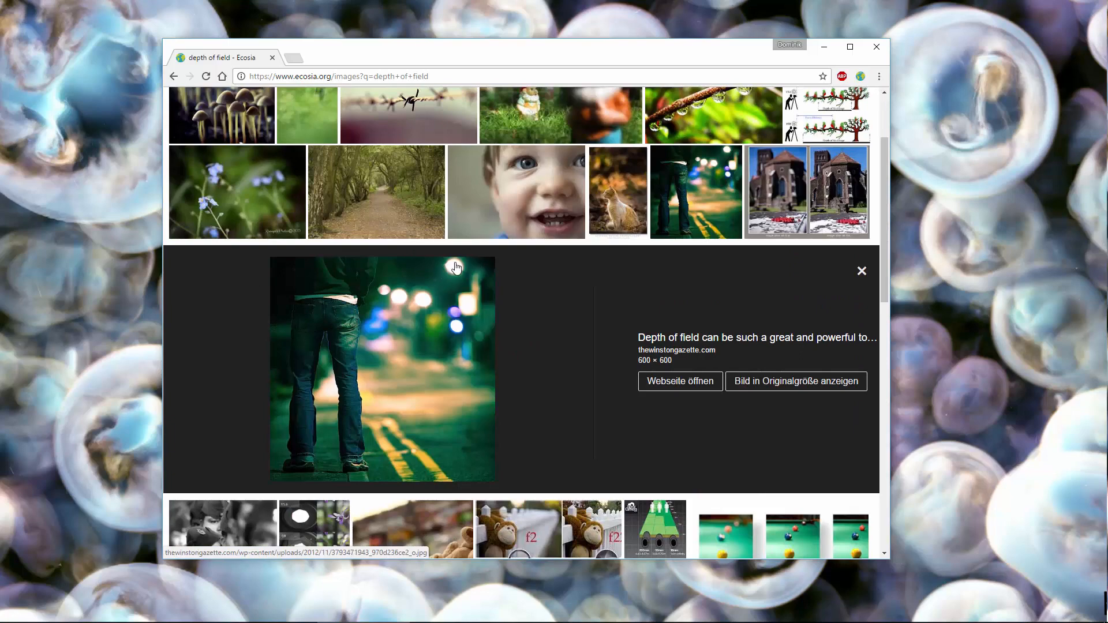
scroll(355, 308, up, 2)
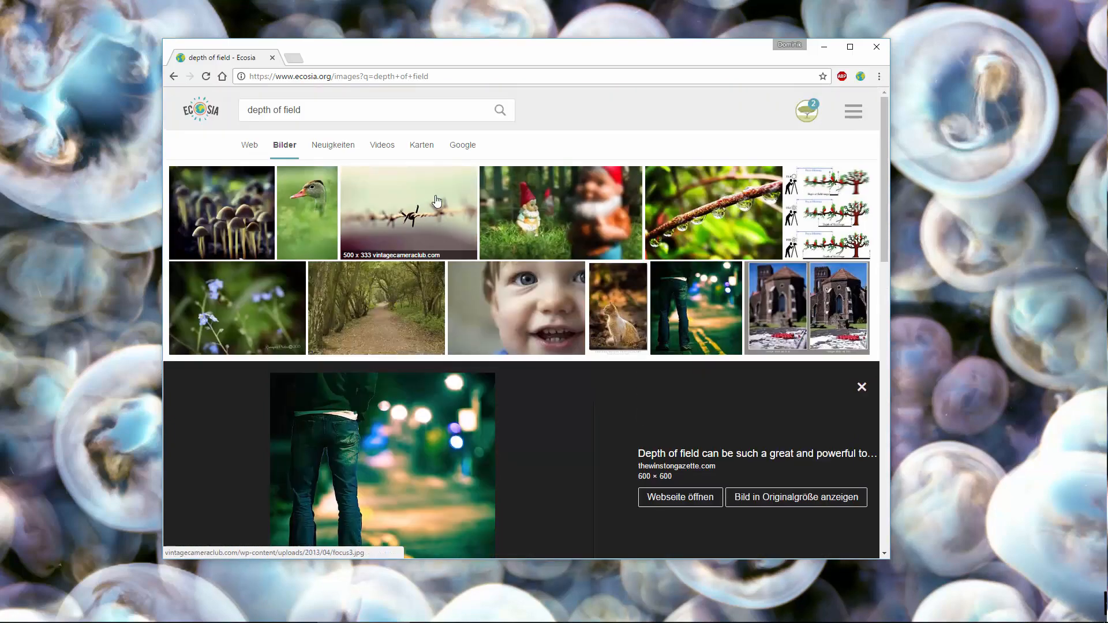
scroll(402, 410, down, 2)
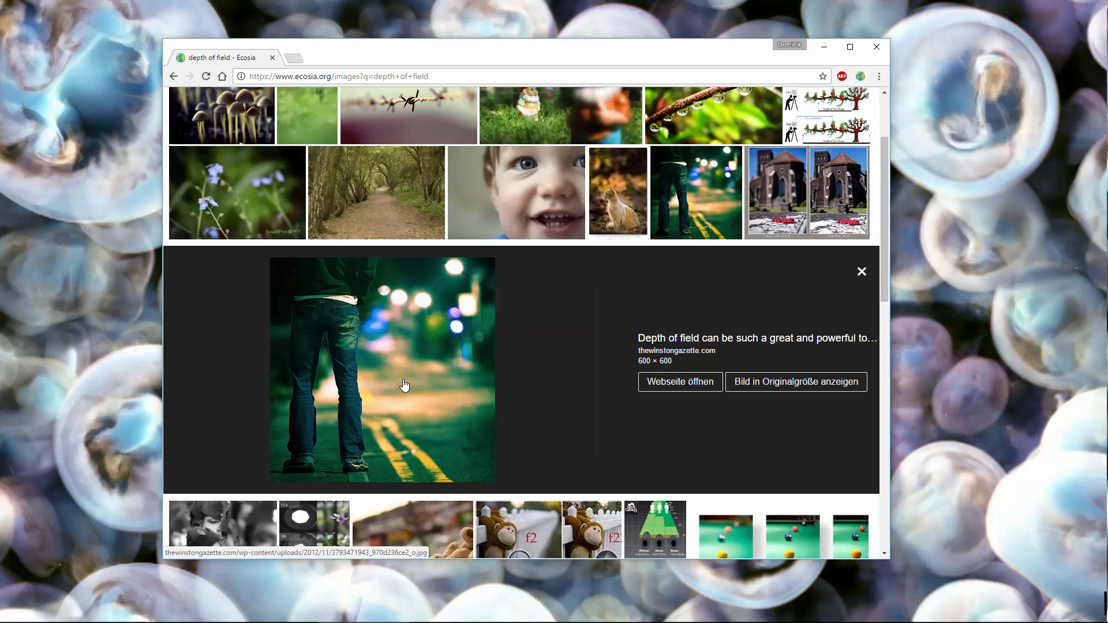
scroll(444, 385, up, 2)
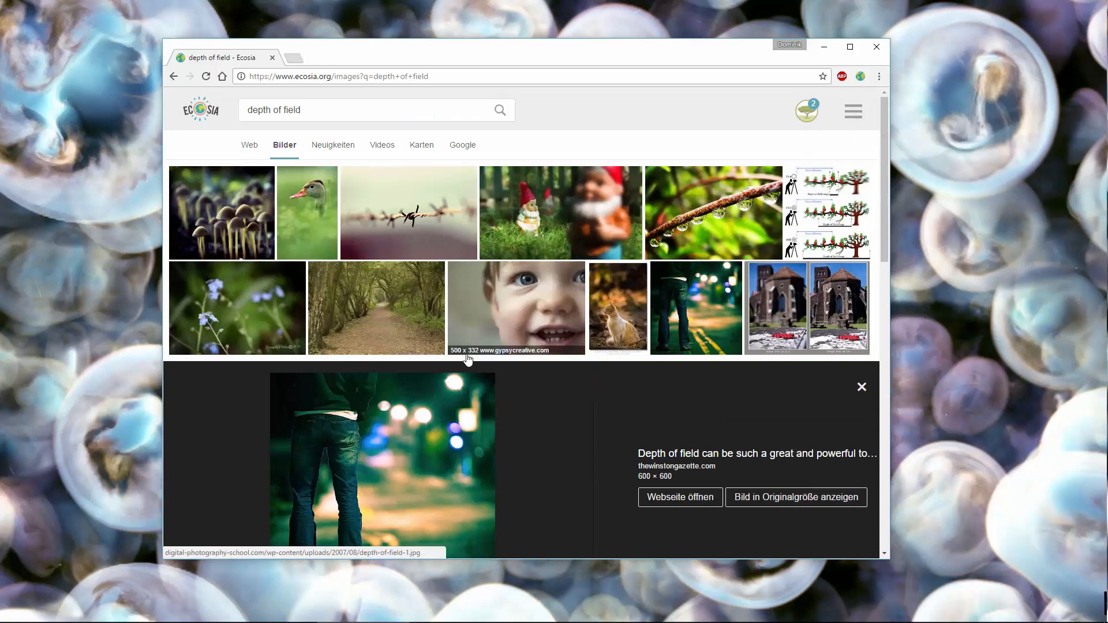
scroll(473, 364, down, 5)
scroll(423, 403, up, 5)
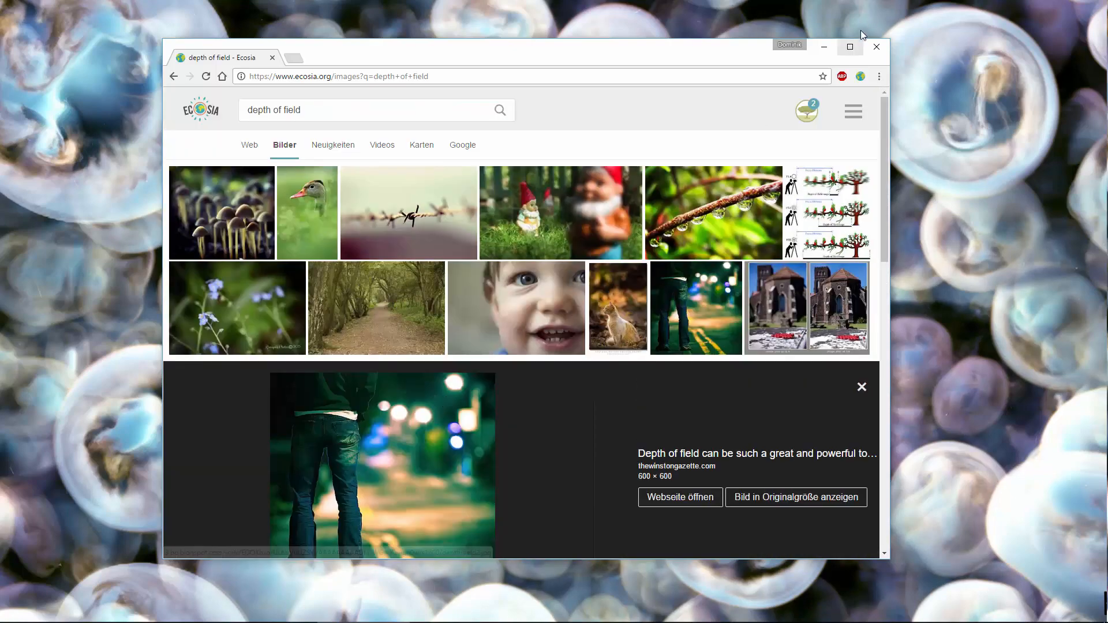
click(363, 611)
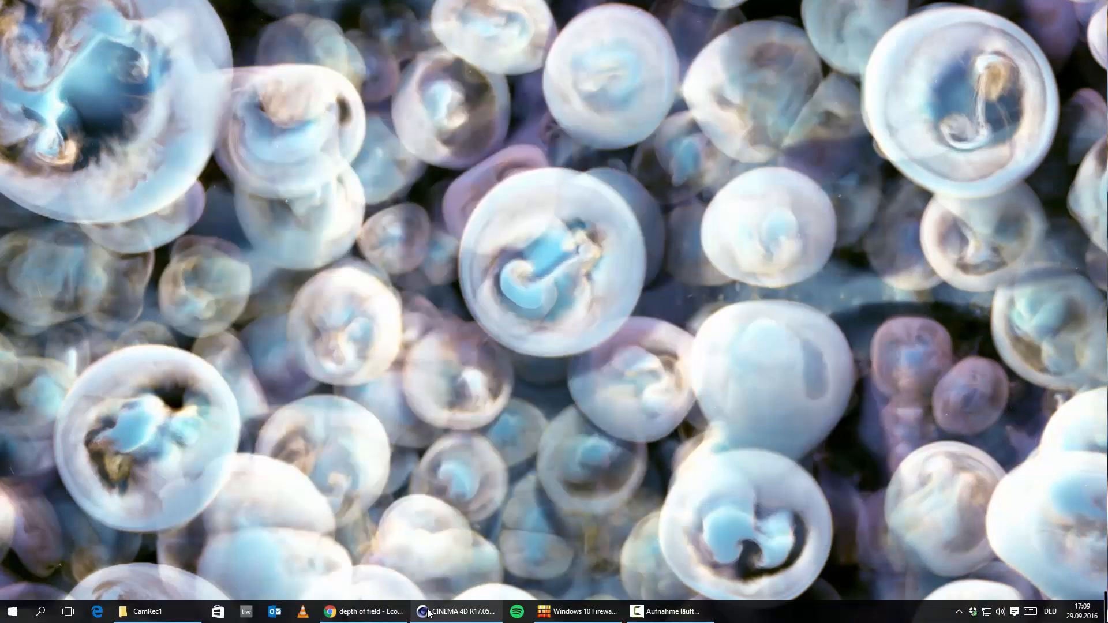
Switch to Cinema 4D with Spheres.c4d and inspect the camera's object properties and its V-Ray lens and exposure parameters.
click(428, 613)
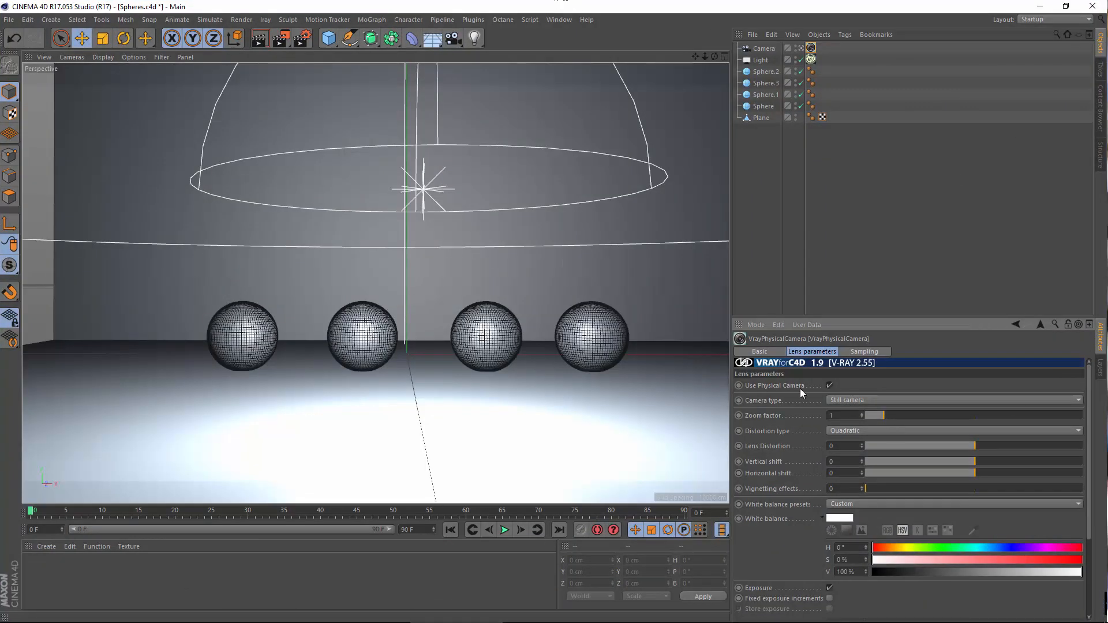
click(832, 208)
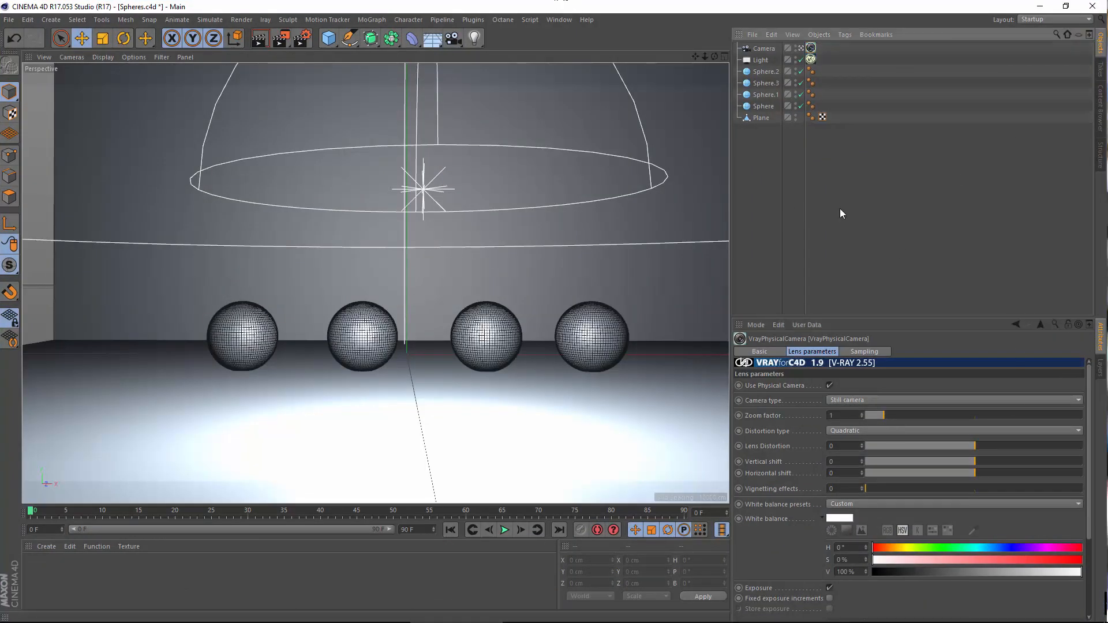
click(764, 49)
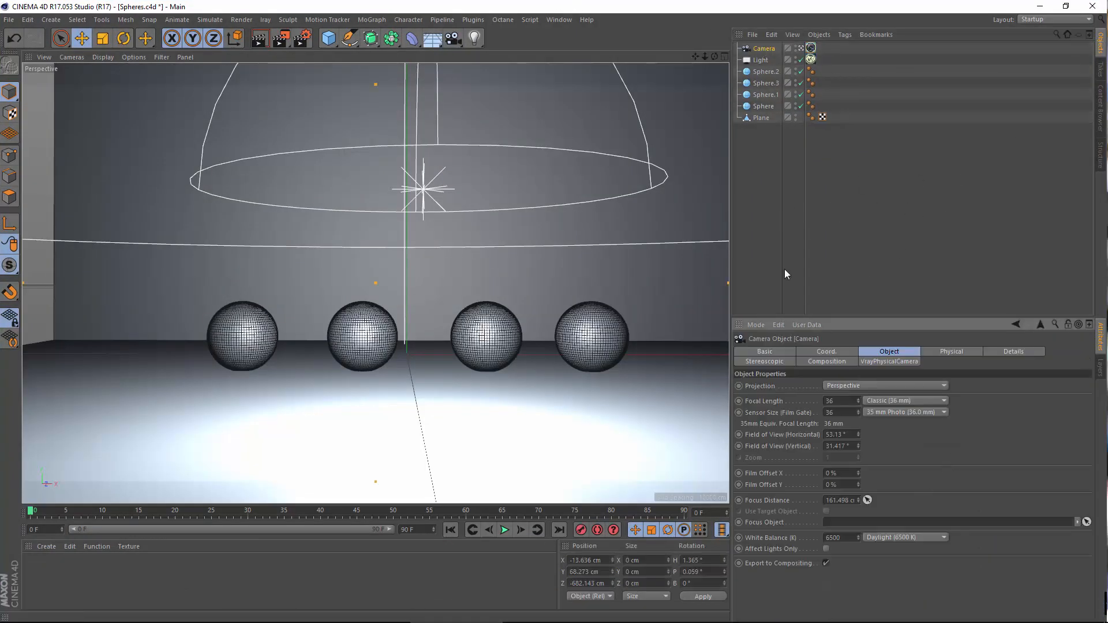
click(810, 47)
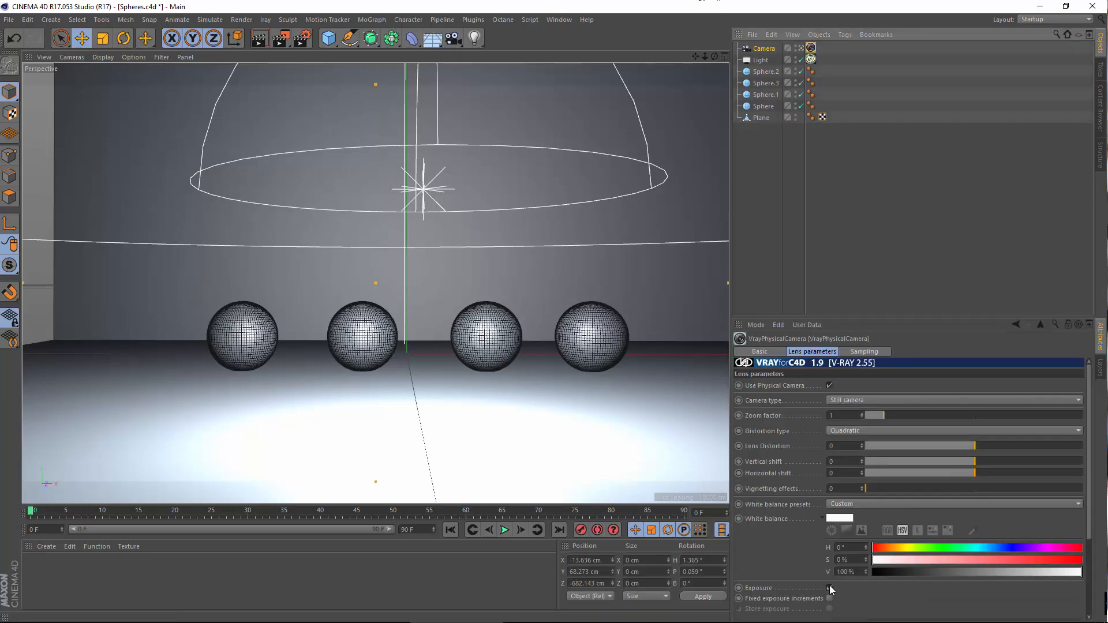
drag(890, 521, 960, 366)
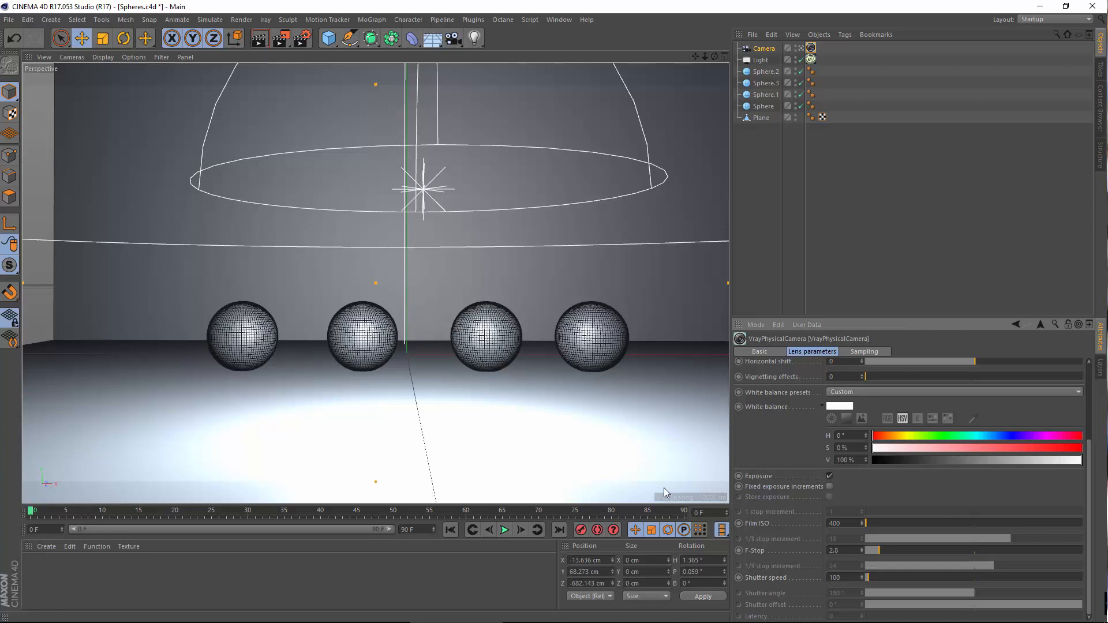
Leave the camera view, duplicate Sphere.3, and move the copy about 213 cm forward along Z, away from the back wall.
click(743, 196)
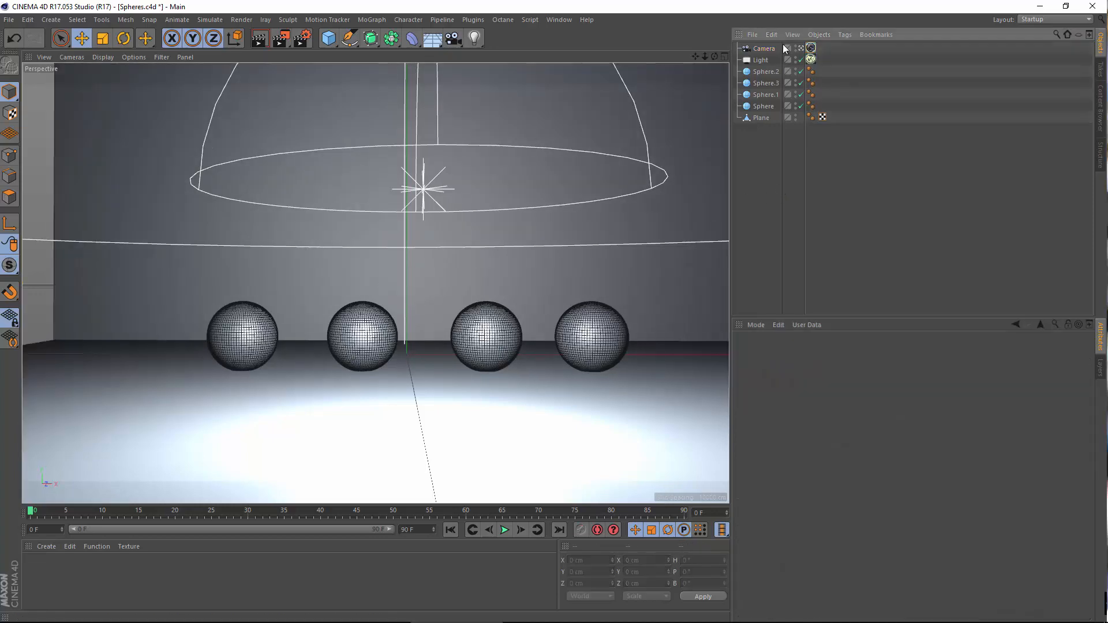
click(801, 49)
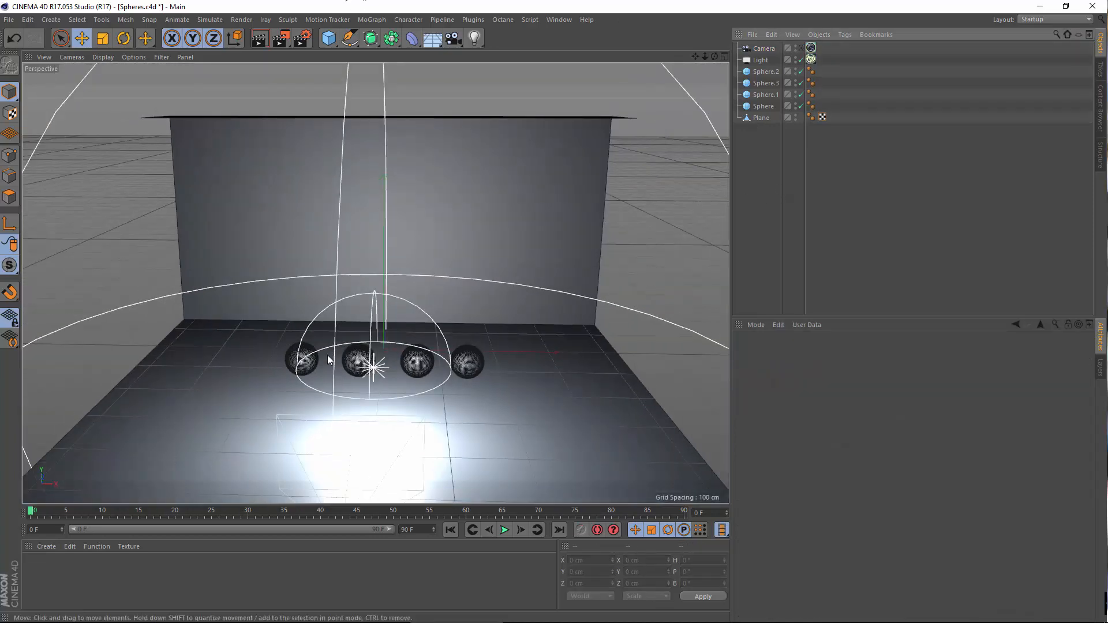
alt+drag(327, 358, 405, 264)
scroll(405, 269, up, 4)
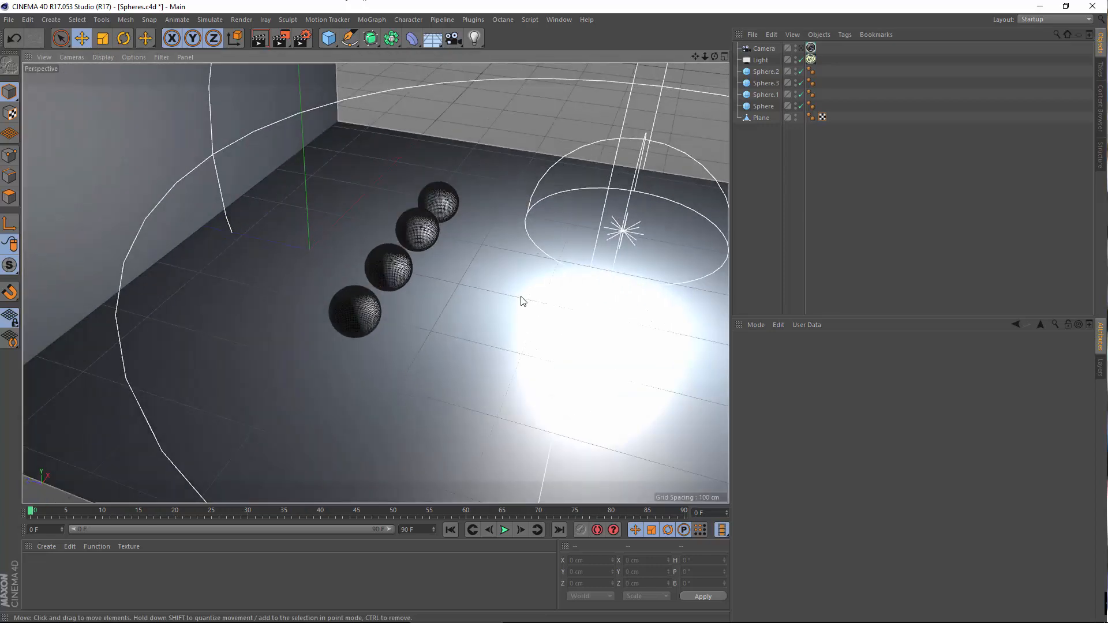
alt+middle_drag(522, 301, 451, 343)
click(346, 222)
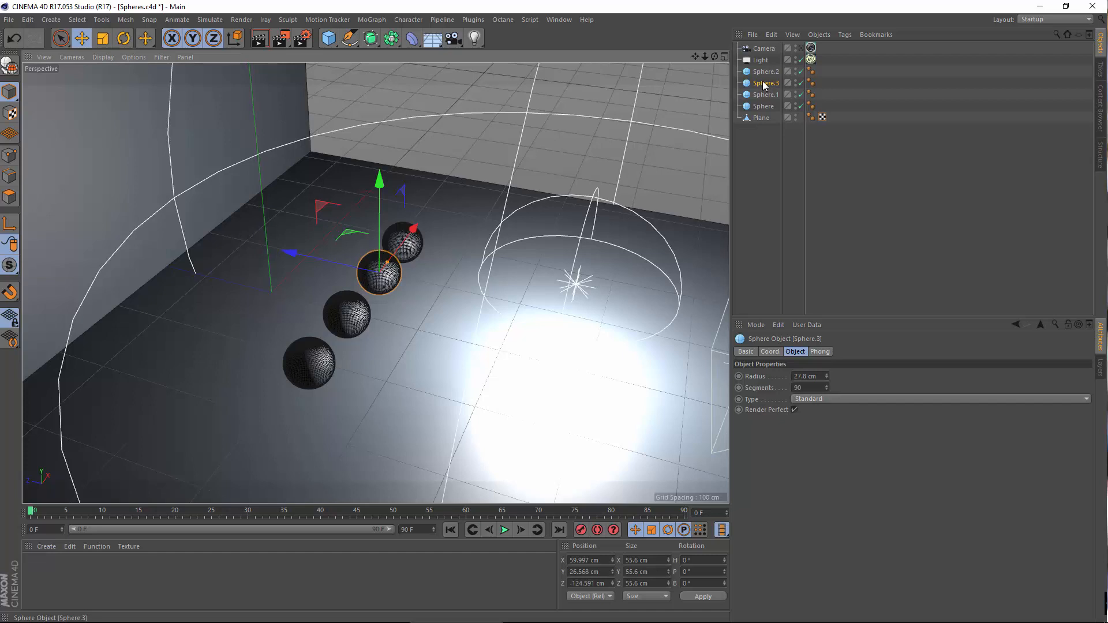
drag(764, 85, 764, 79)
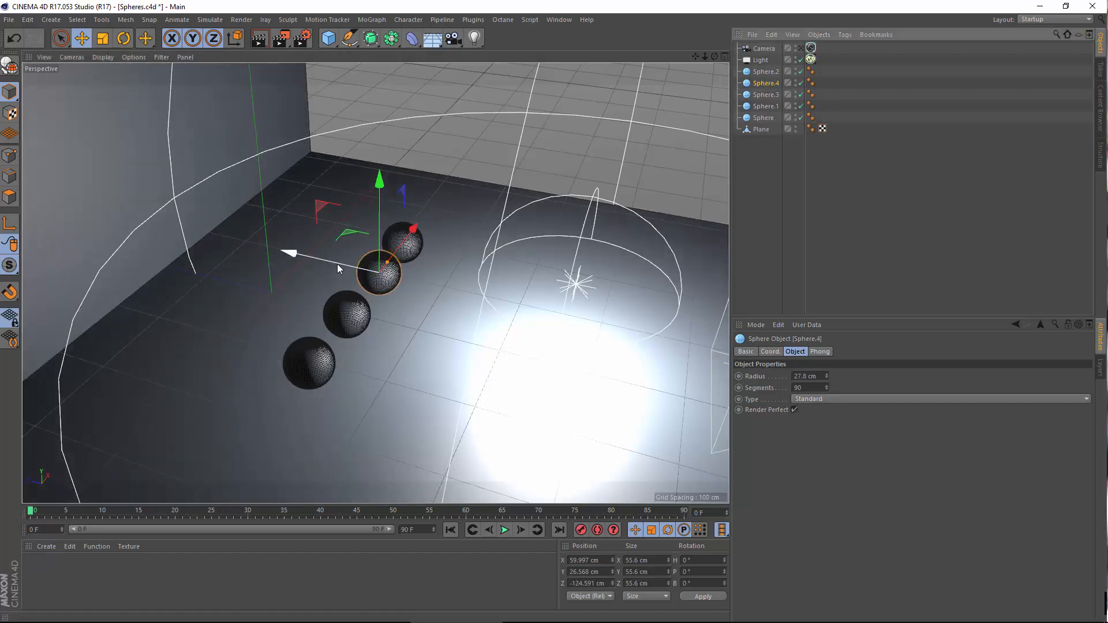
drag(336, 264, 545, 309)
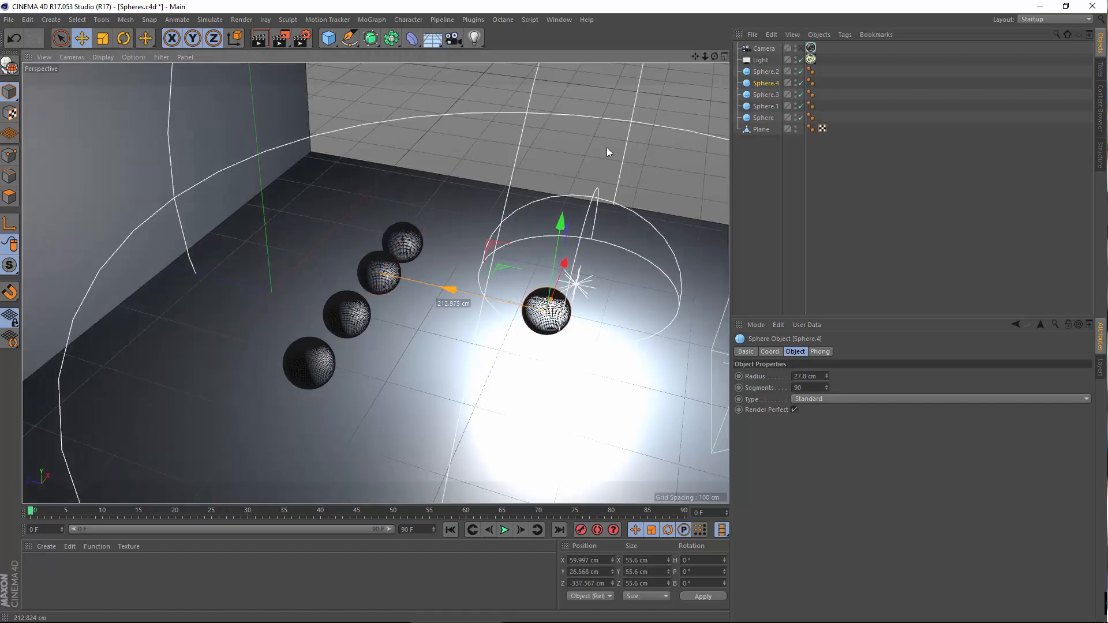
Look through the camera and move the copied sphere into the near foreground, at about X 39 cm and Z -536 cm.
click(800, 48)
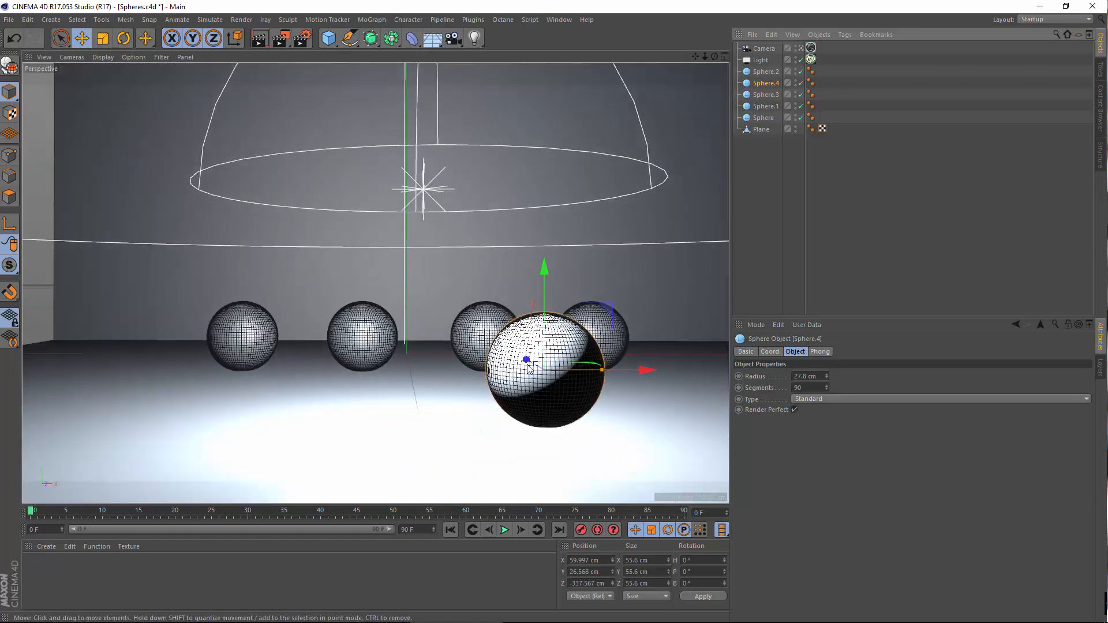
drag(554, 380, 649, 444)
drag(716, 450, 644, 458)
drag(590, 430, 637, 476)
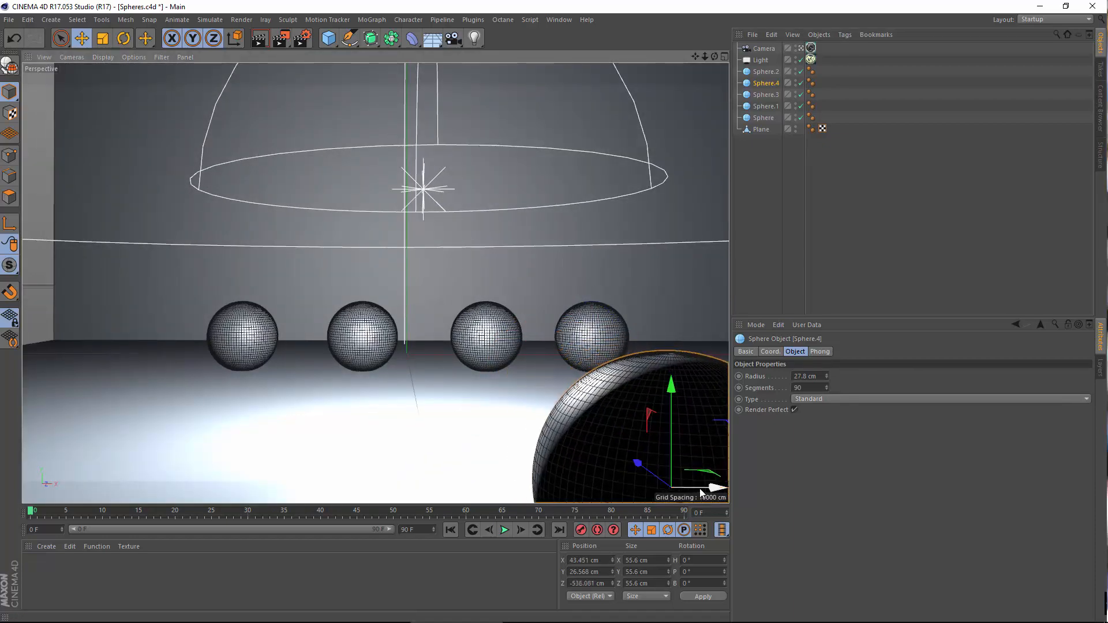
mouse_move(703, 488)
mouse_down()
mouse_move(645, 490)
mouse_move(688, 491)
mouse_up()
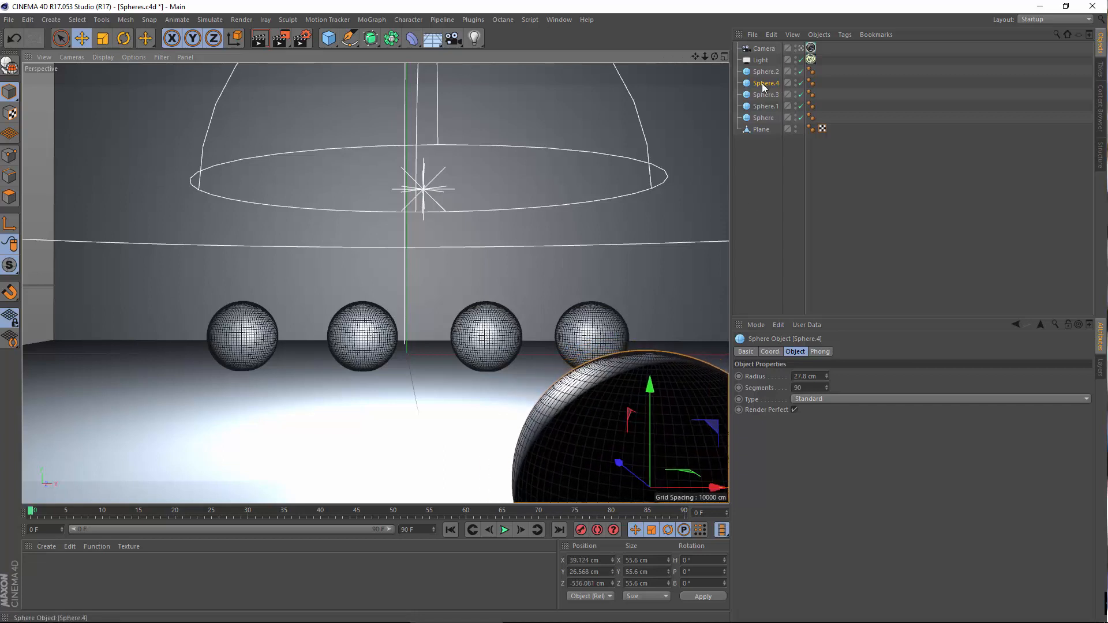
Duplicate Sphere.4 and move the copy behind the row of spheres, to about X -110 cm and Z 93 cm.
ctrl+drag(759, 83, 760, 81)
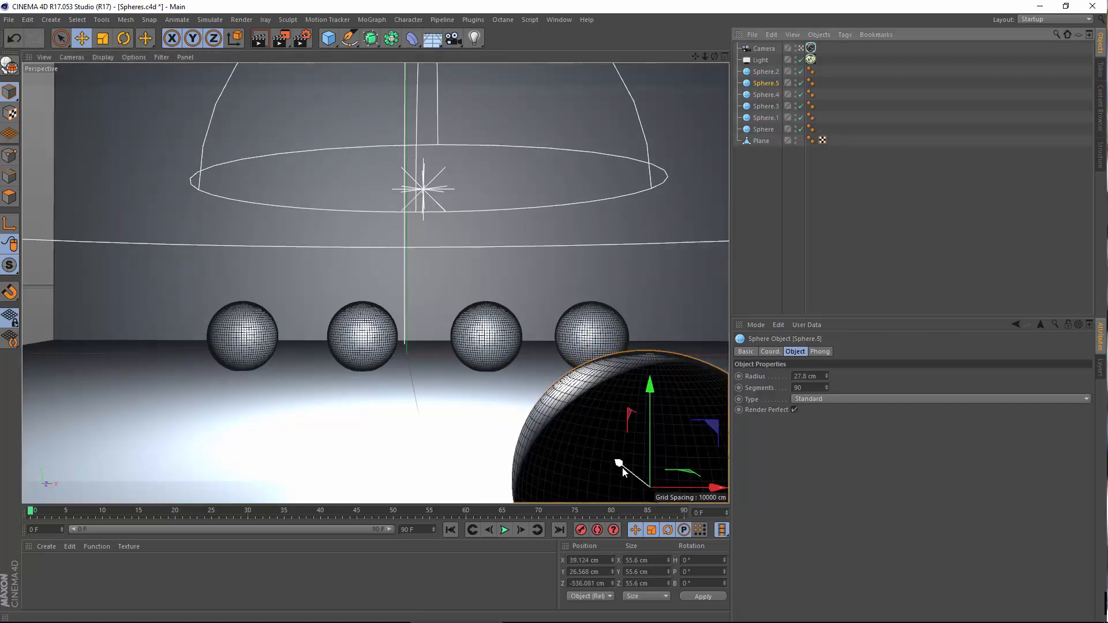
drag(621, 466, 378, 399)
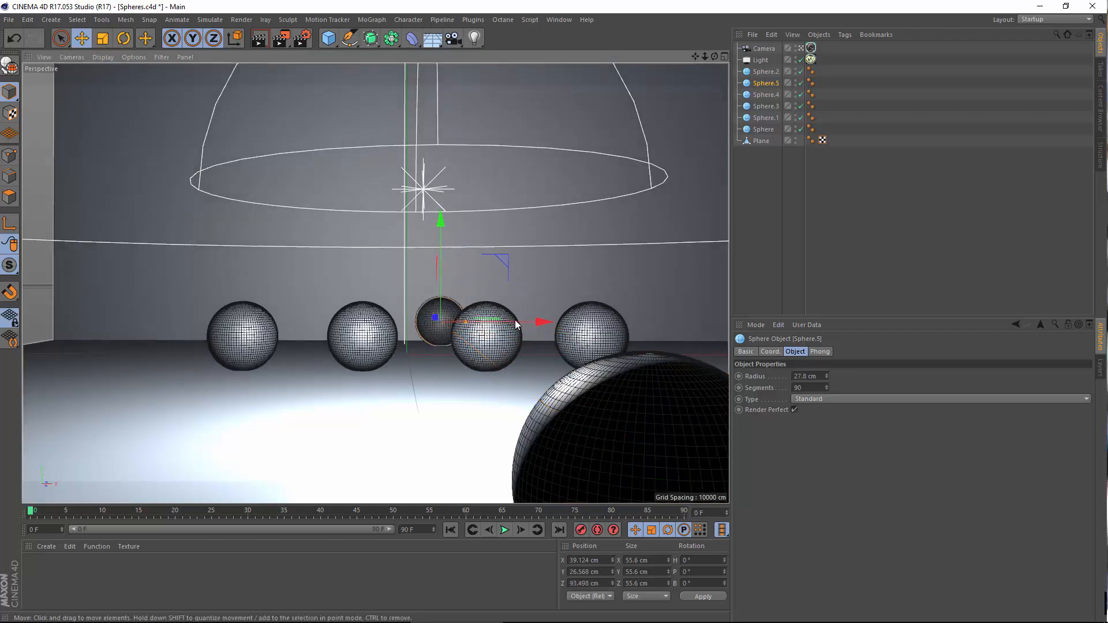
drag(540, 321, 408, 351)
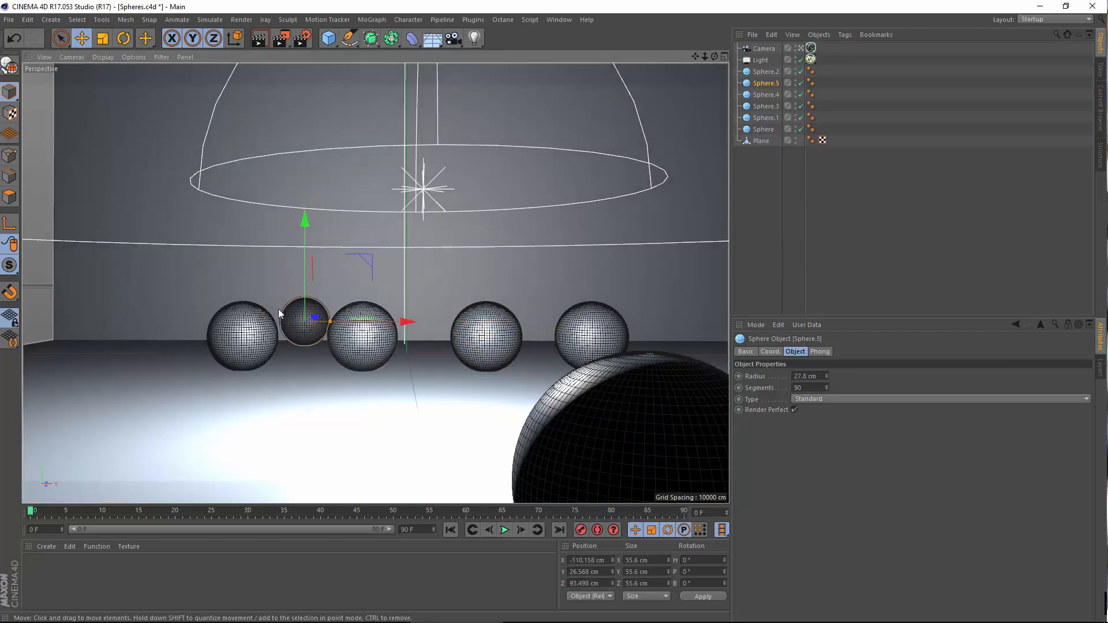
Leave the camera view, select the camera, and examine its frustum and focus plane relative to the spheres from several angles.
click(800, 48)
alt+drag(548, 5, 473, 274)
alt+middle_drag(378, 282, 479, 321)
alt+right_drag(479, 321, 448, 381)
alt+drag(448, 381, 444, 300)
alt+right_drag(435, 289, 642, 54)
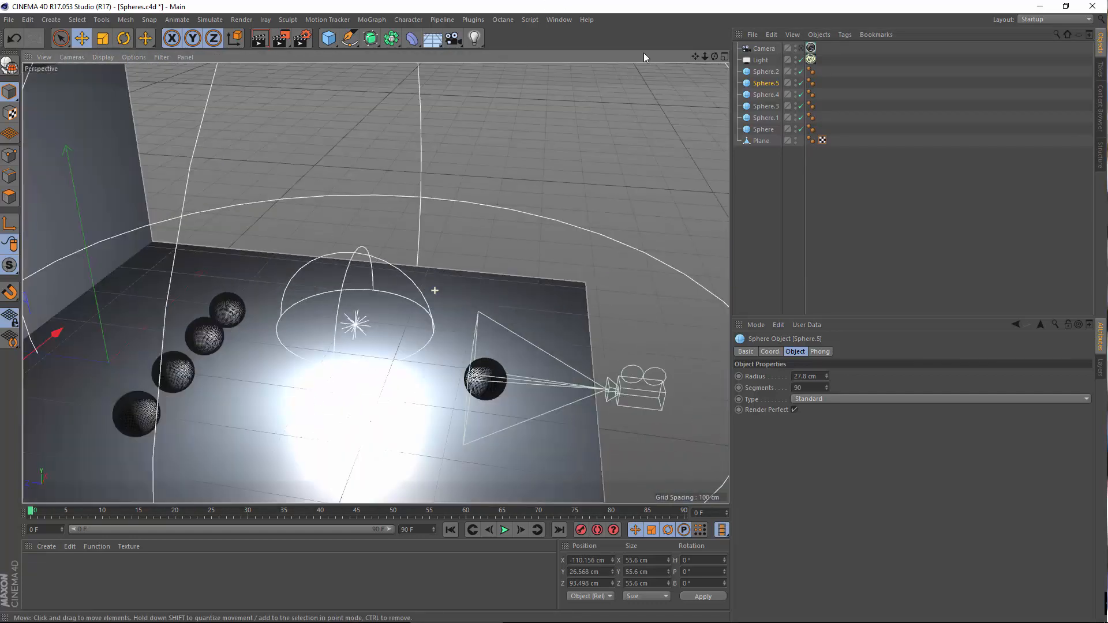
click(762, 49)
alt+right_drag(389, 323, 442, 350)
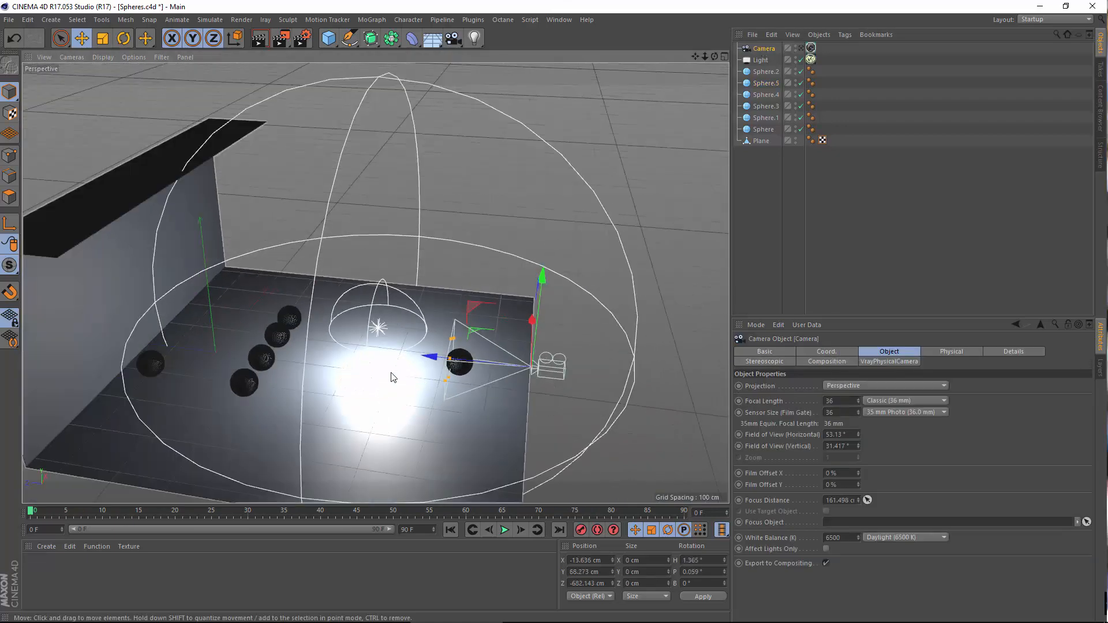
alt+drag(390, 372, 340, 317)
alt+right_drag(325, 334, 353, 345)
alt+middle_drag(440, 324, 557, 303)
alt+drag(348, 377, 334, 391)
alt+middle_drag(480, 397, 360, 345)
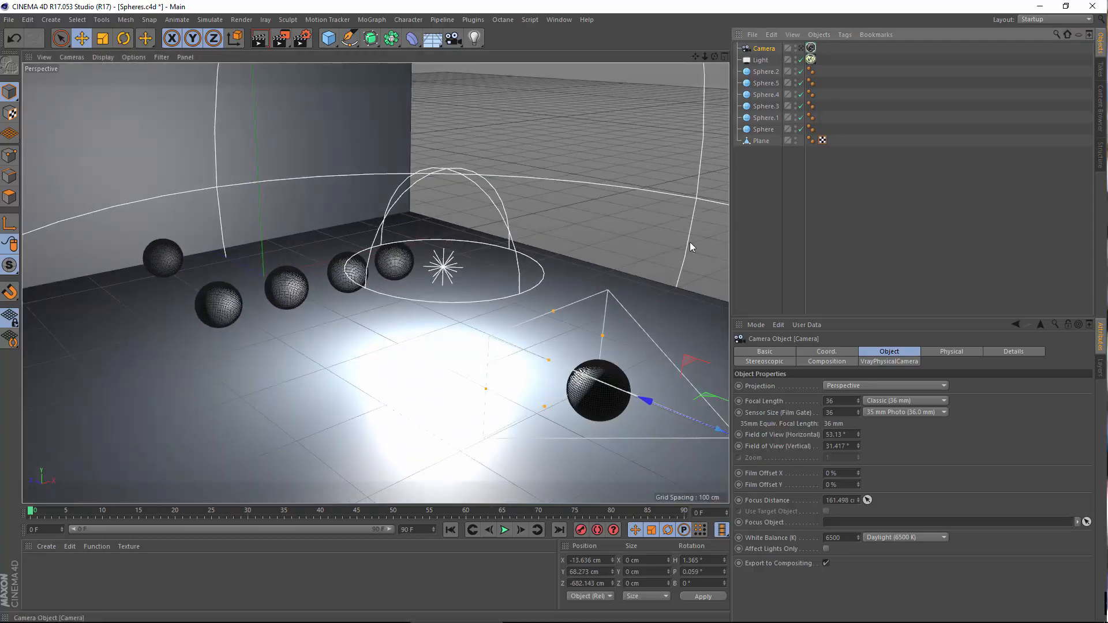
alt+middle_drag(579, 348, 445, 311)
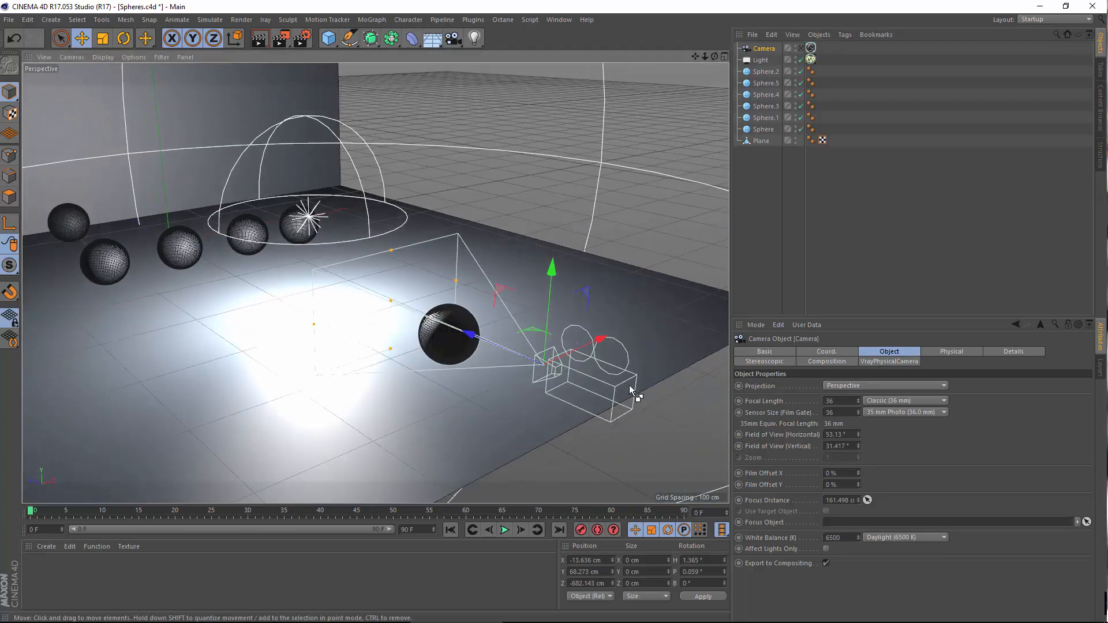
Hide cameras through the viewport's display filter, and show them again.
key(ctrl+d)
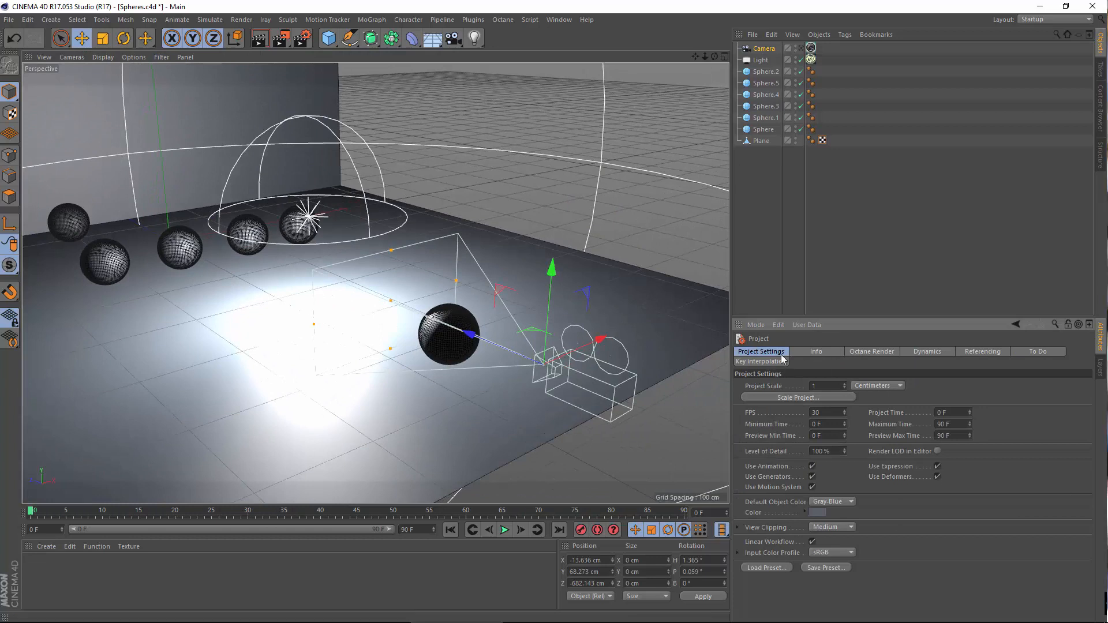
click(139, 57)
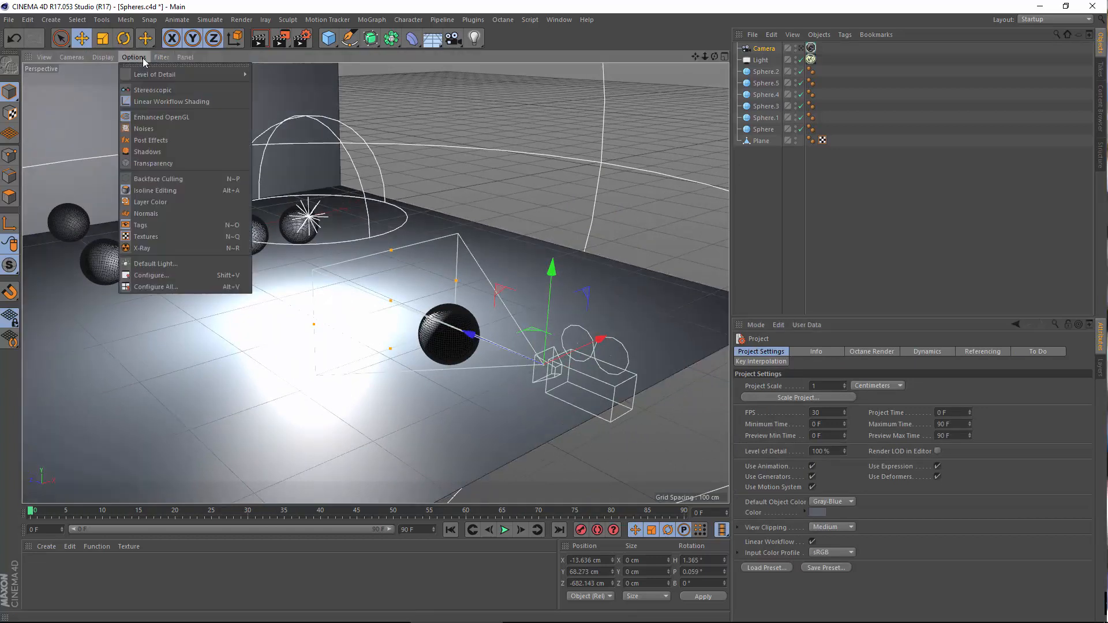
click(151, 275)
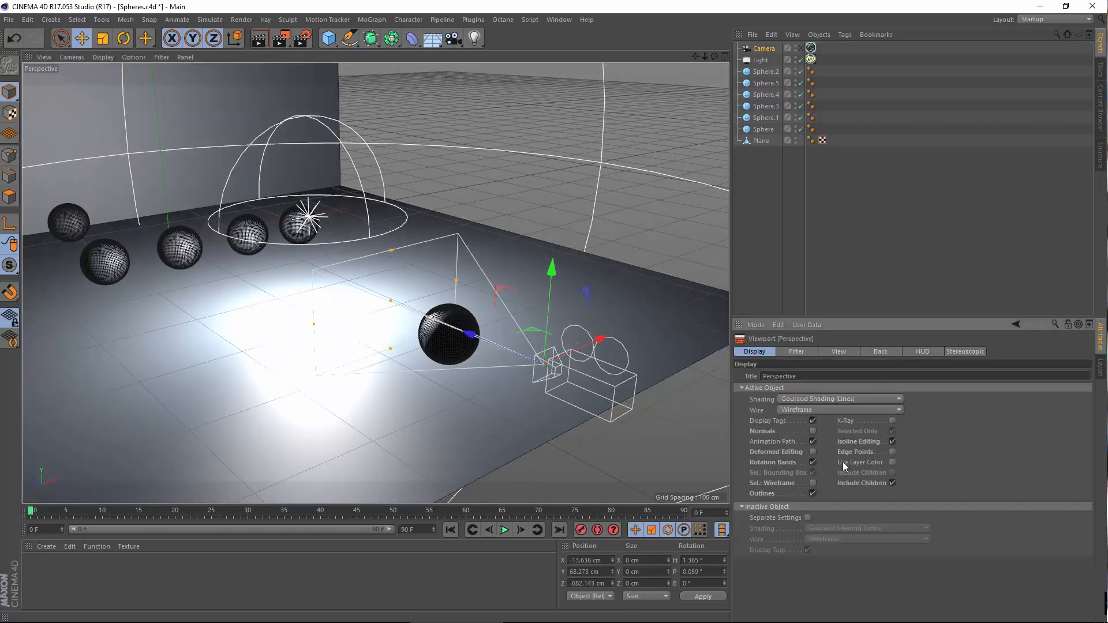
click(798, 353)
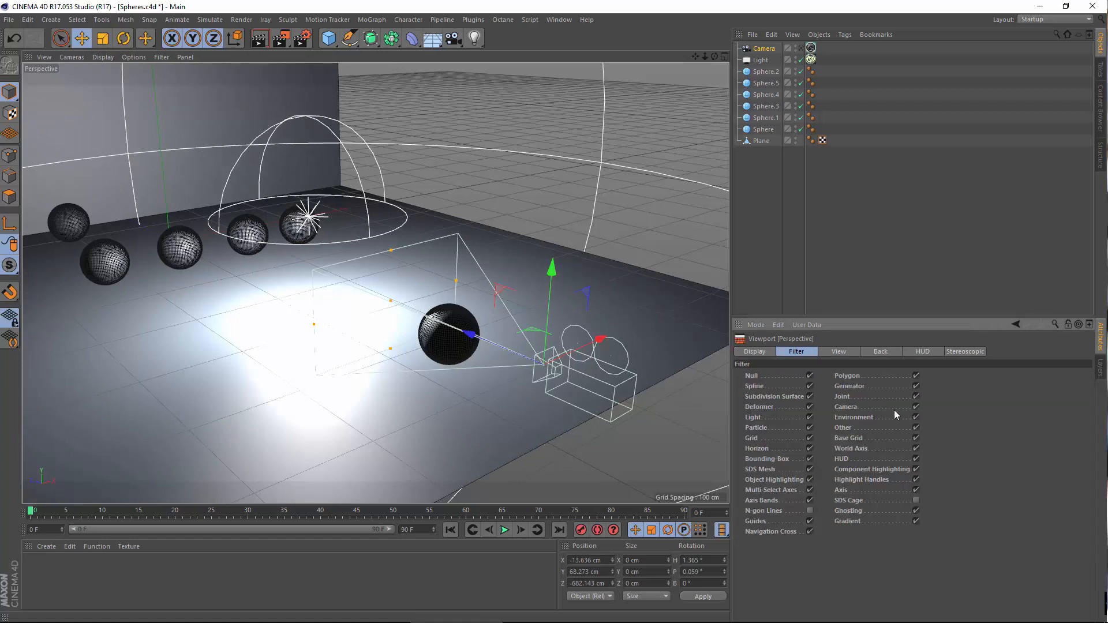
click(914, 410)
click(913, 410)
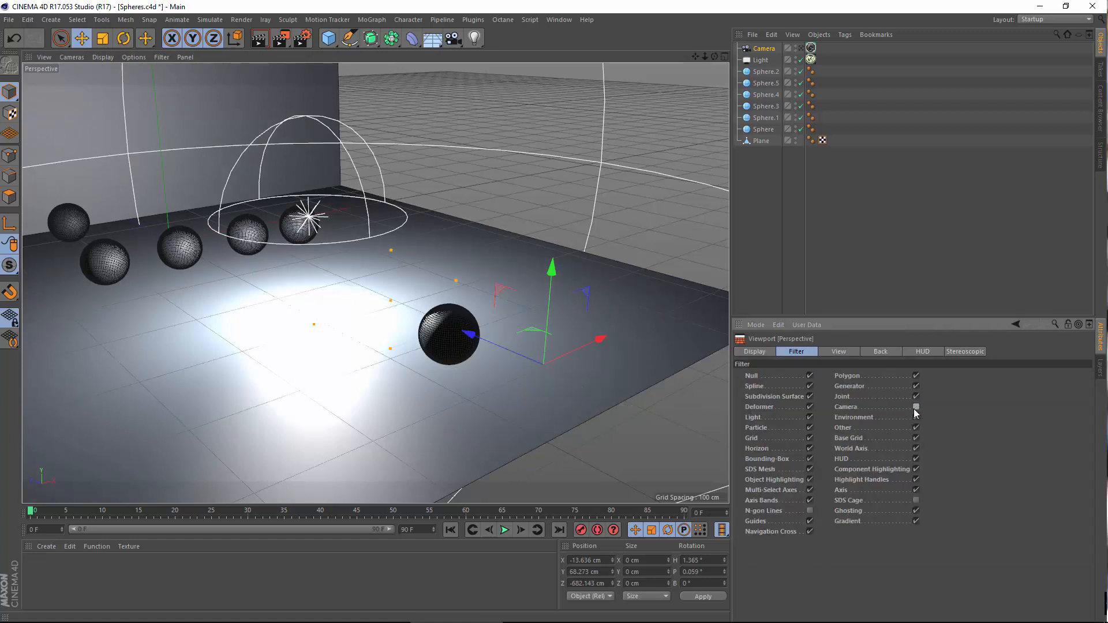
click(914, 410)
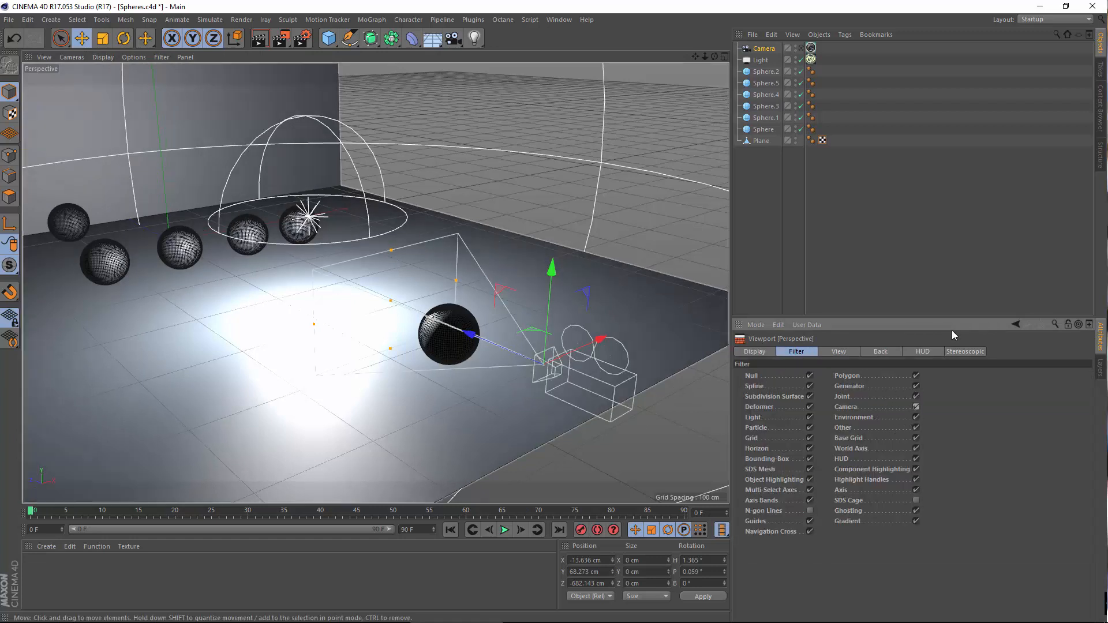
click(754, 352)
Extend the camera's focus distance to about 530 cm so the focus plane reaches the row of spheres.
click(782, 187)
alt+middle_drag(358, 339, 413, 371)
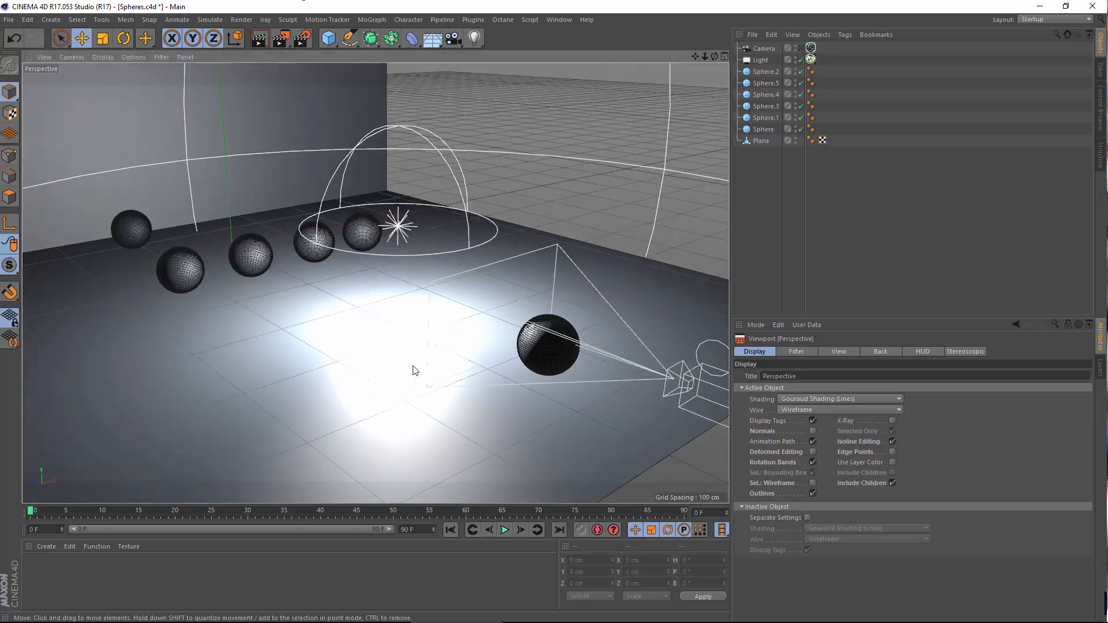
alt+drag(413, 371, 465, 360)
click(762, 50)
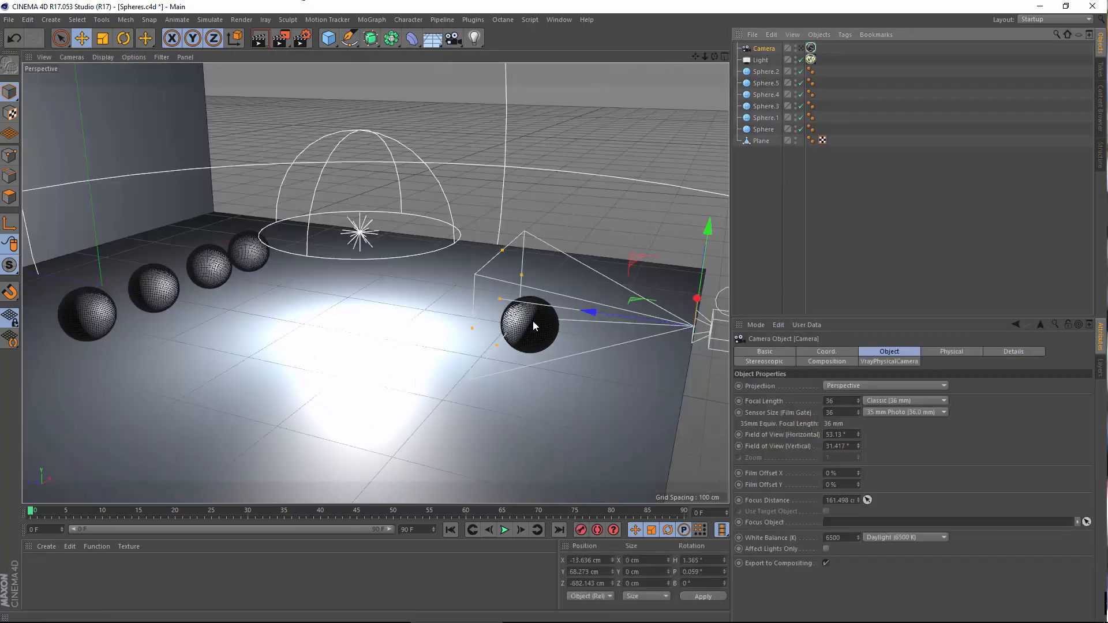
alt+middle_drag(529, 325, 549, 338)
drag(540, 323, 250, 310)
scroll(311, 343, up, 1)
alt+middle_drag(249, 310, 225, 303)
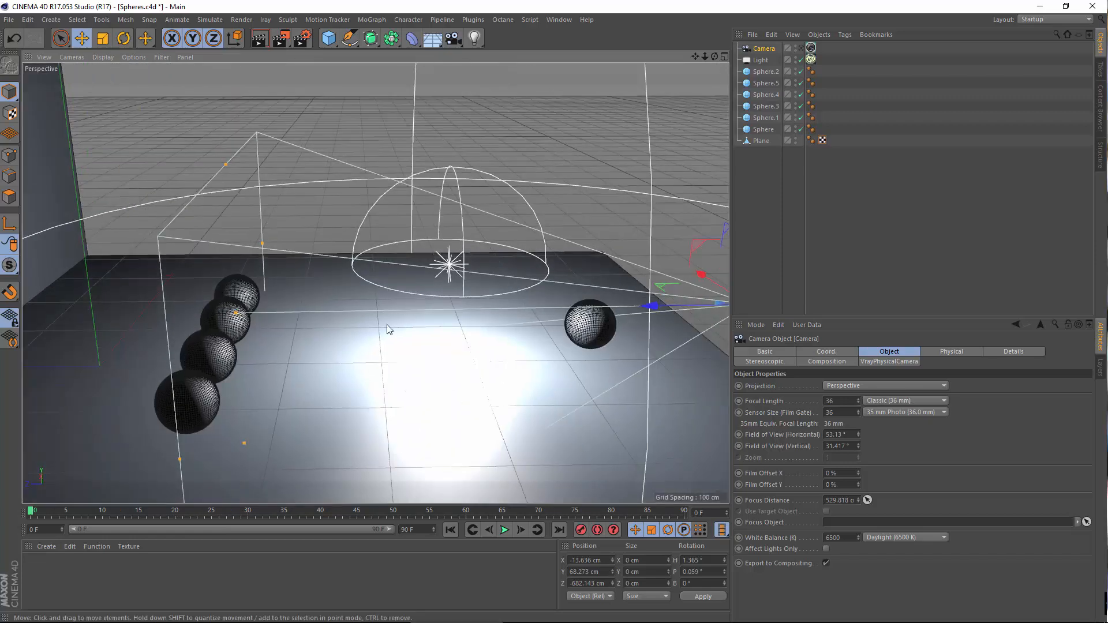
Adjust the camera's focus distance in the viewport to about 537 cm, closer to the centres of the row of spheres.
alt+middle_drag(388, 328, 716, 331)
alt+drag(396, 385, 449, 358)
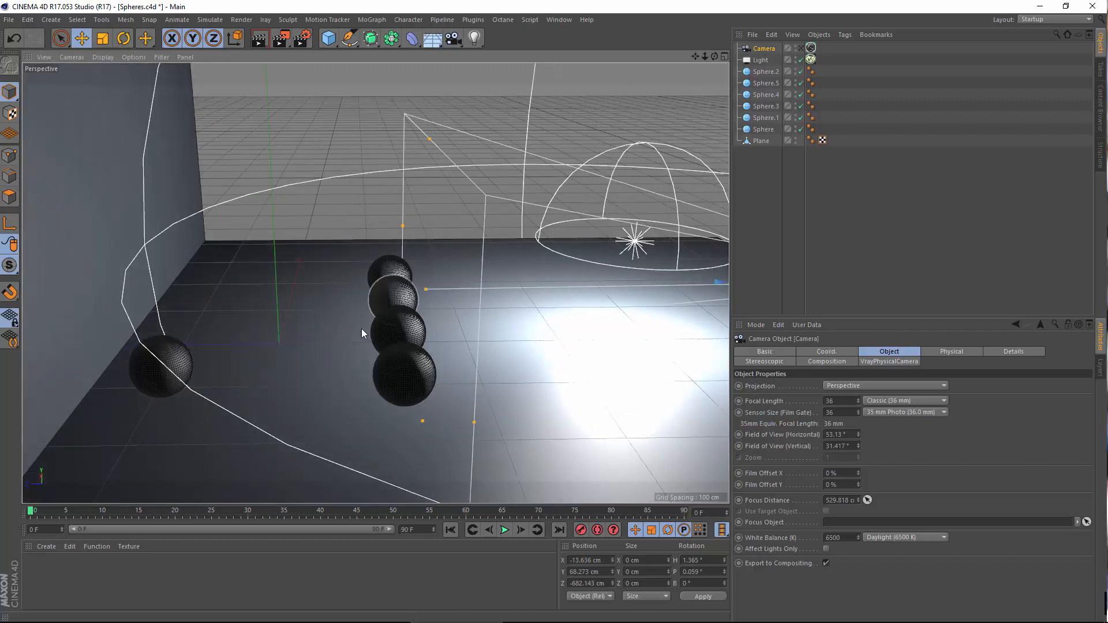
alt+drag(403, 324, 390, 360)
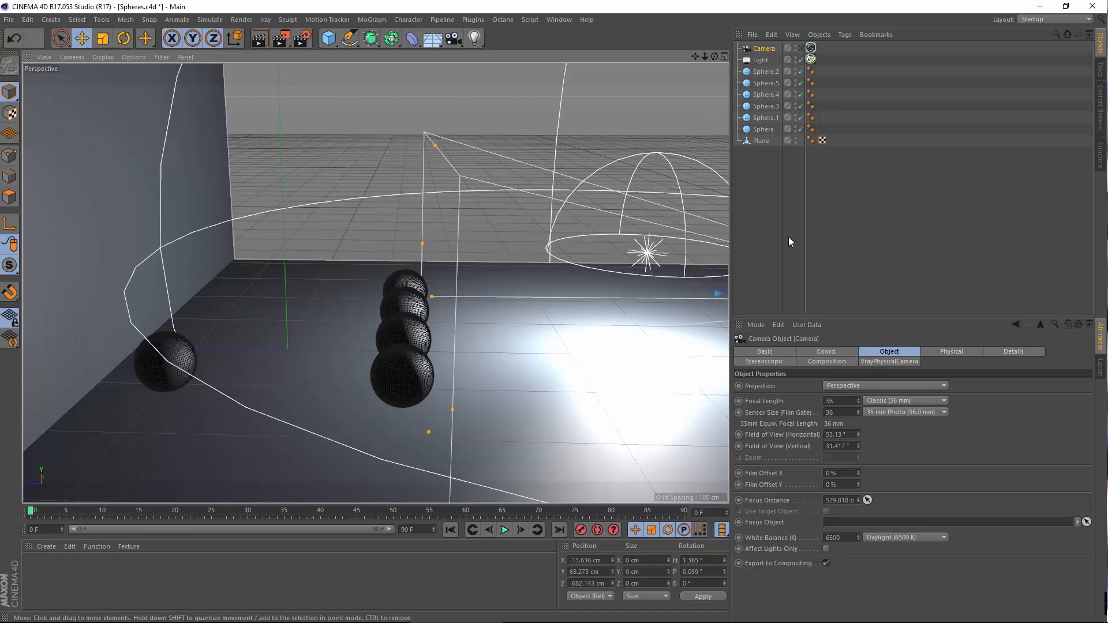
alt+middle_drag(356, 326, 284, 333)
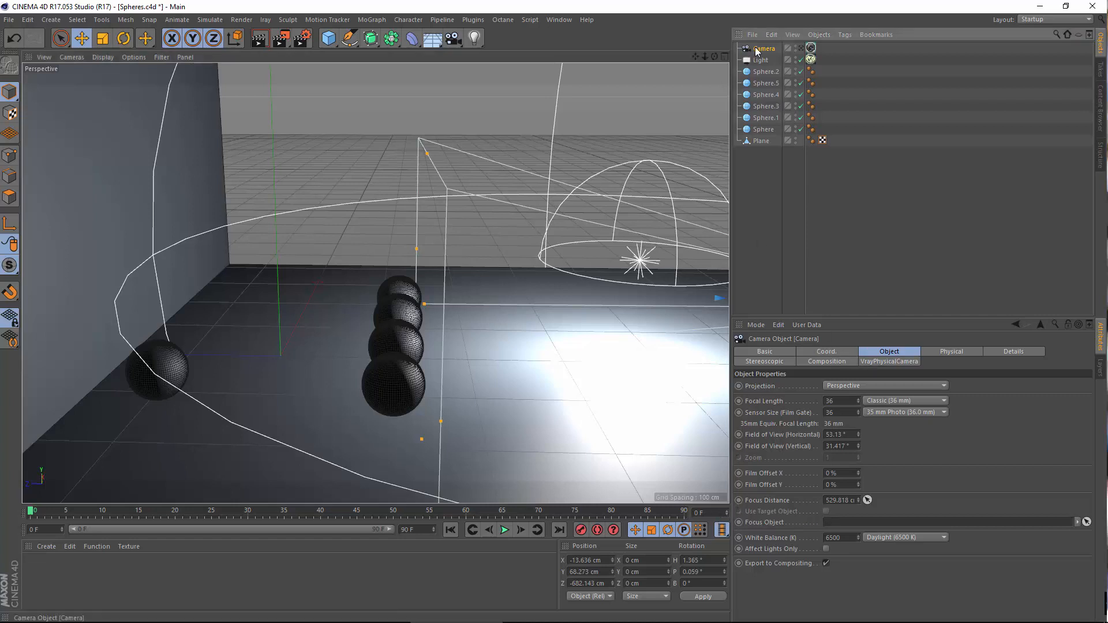
click(826, 351)
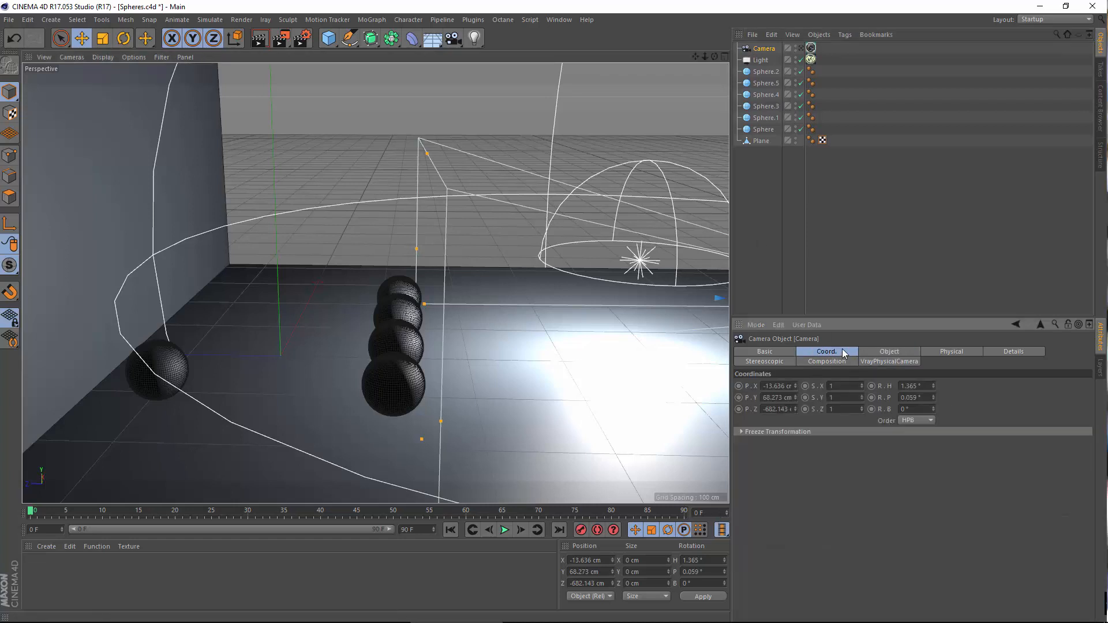
click(891, 352)
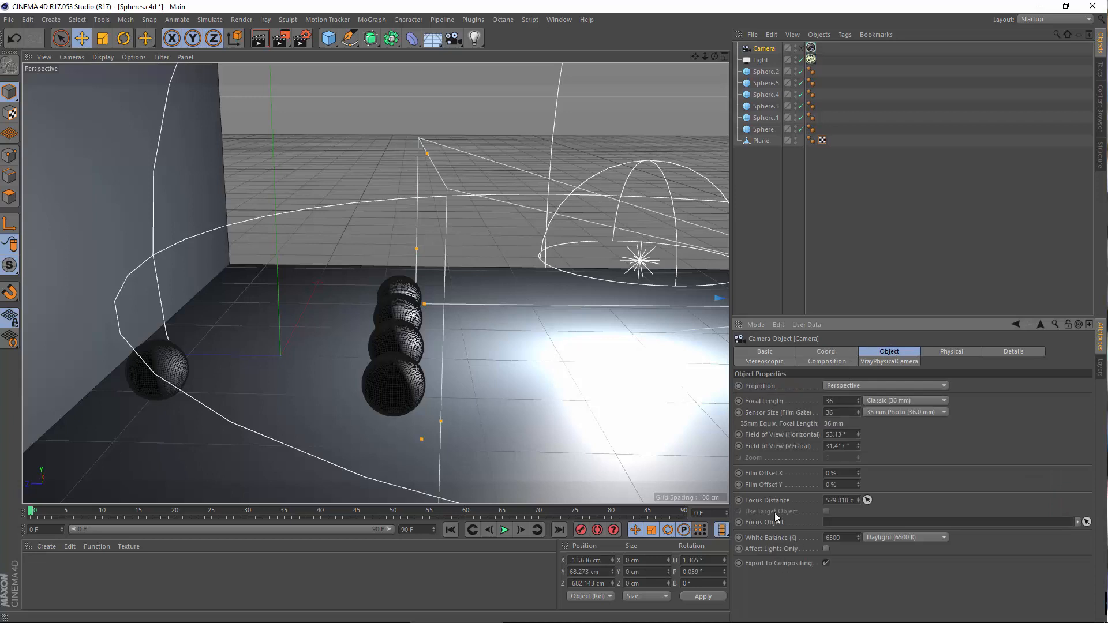
drag(426, 305, 420, 374)
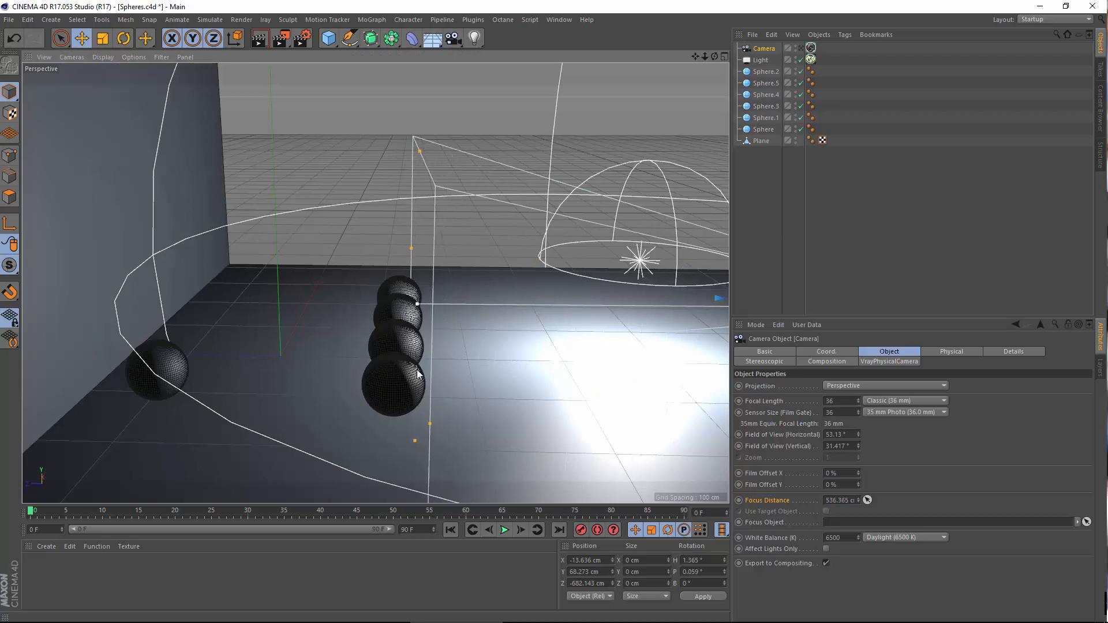
Assign Sphere.1 as the camera's focus object, and clear the focus object again.
click(761, 522)
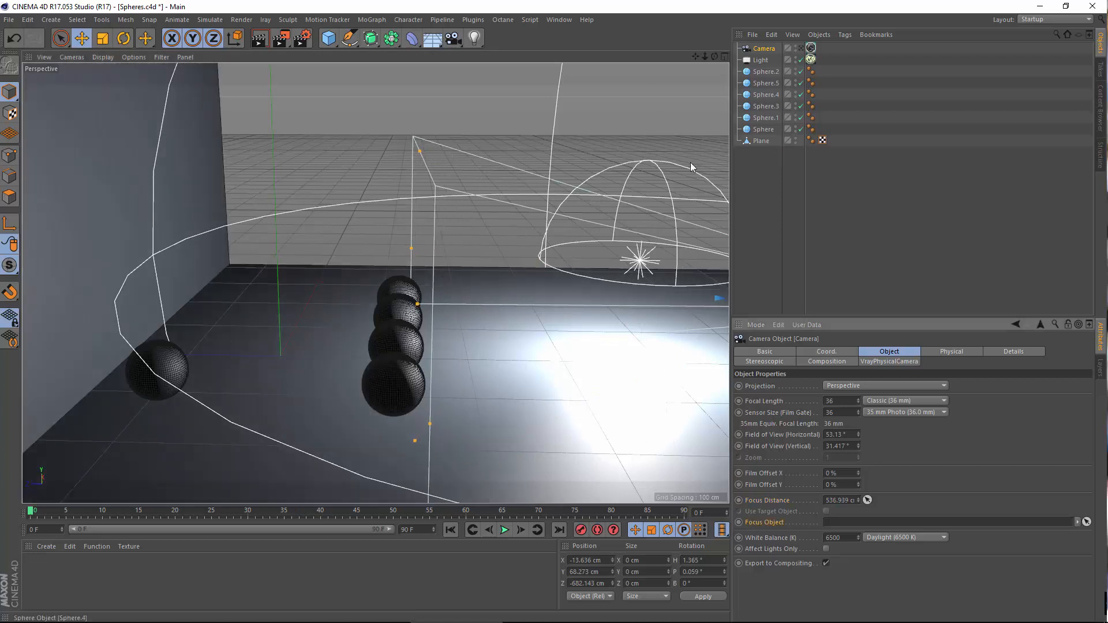
click(393, 334)
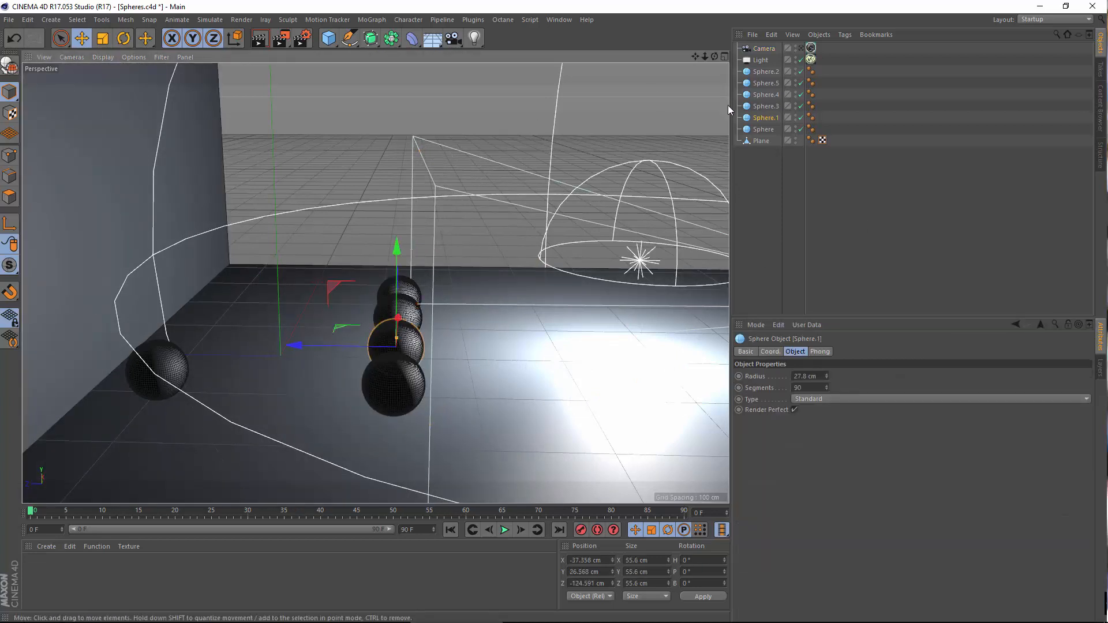
click(763, 49)
drag(765, 117, 868, 528)
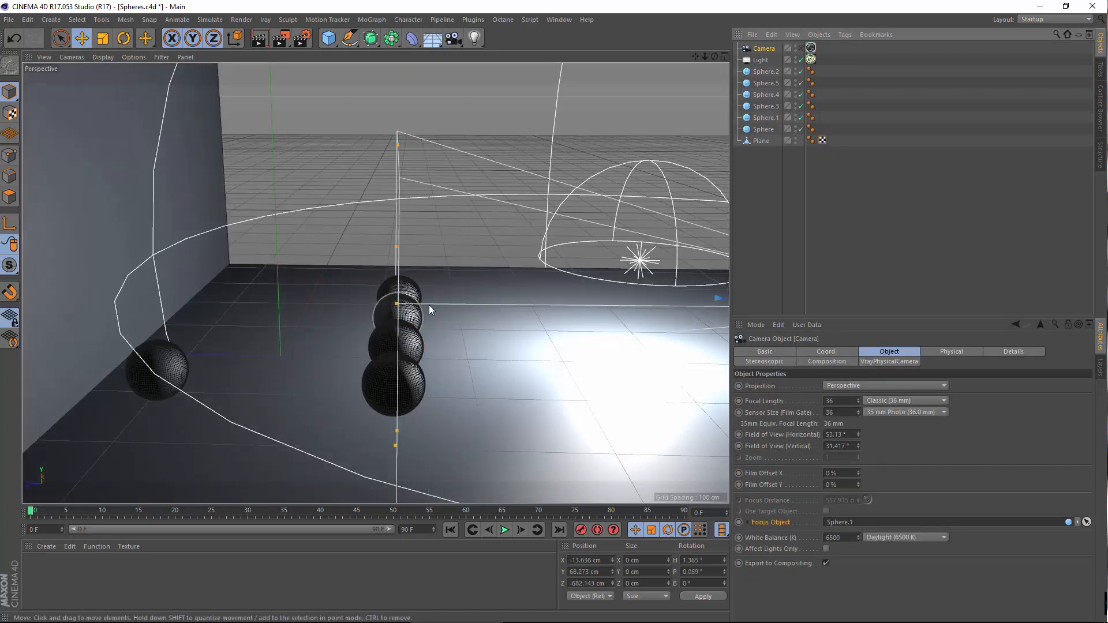
alt+middle_drag(389, 327, 367, 375)
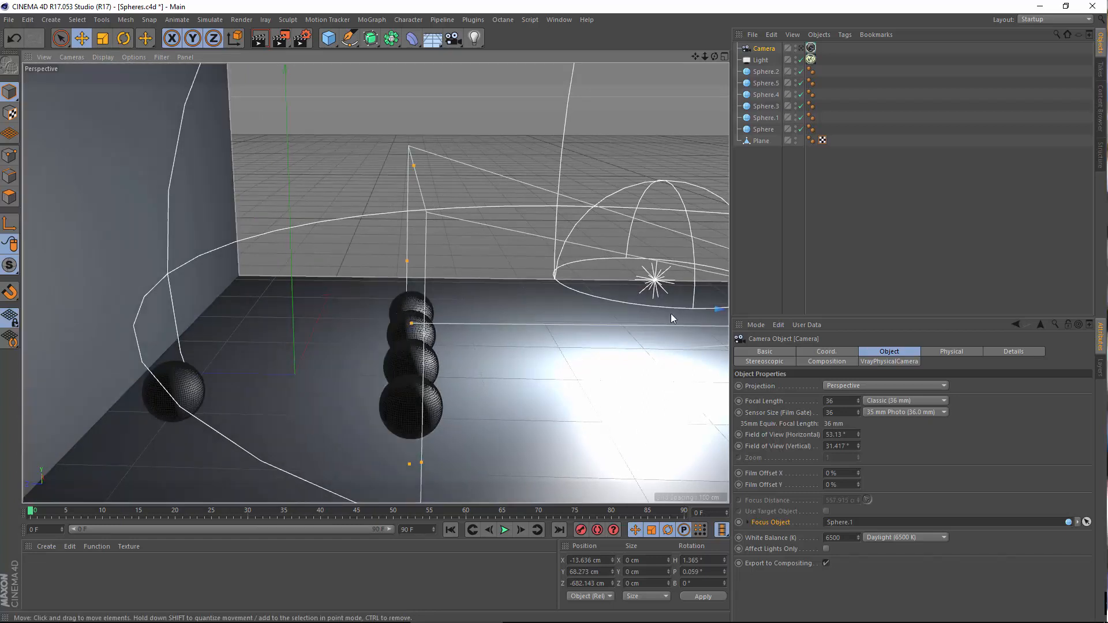
click(1076, 523)
click(1067, 534)
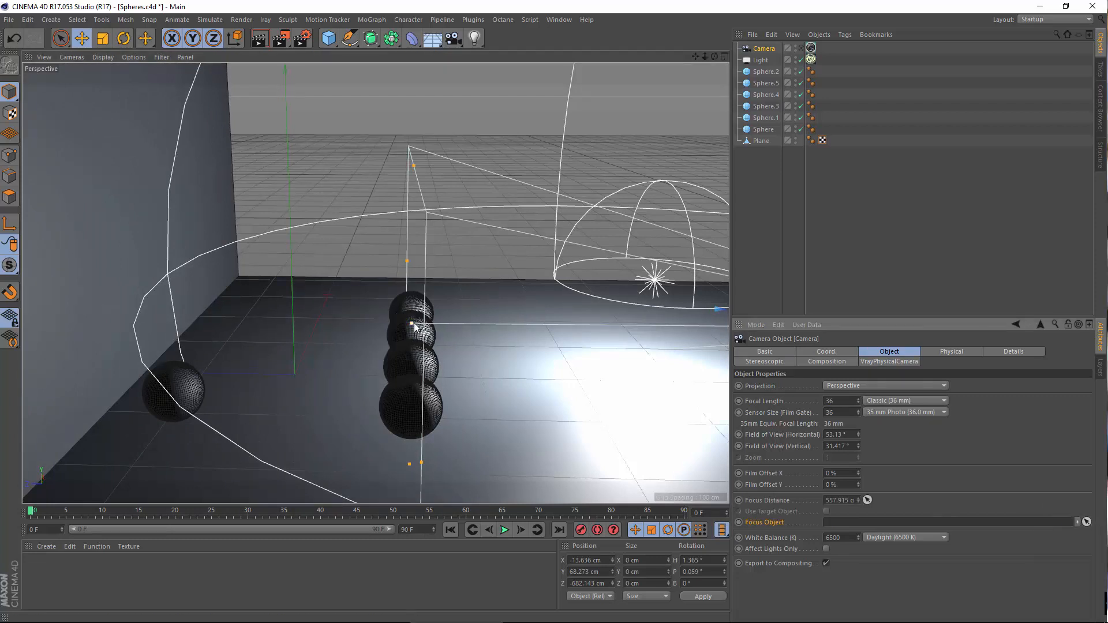
Set the camera's focus distance to about 533 cm, near the row of spheres, and return to the camera view.
drag(414, 326, 384, 330)
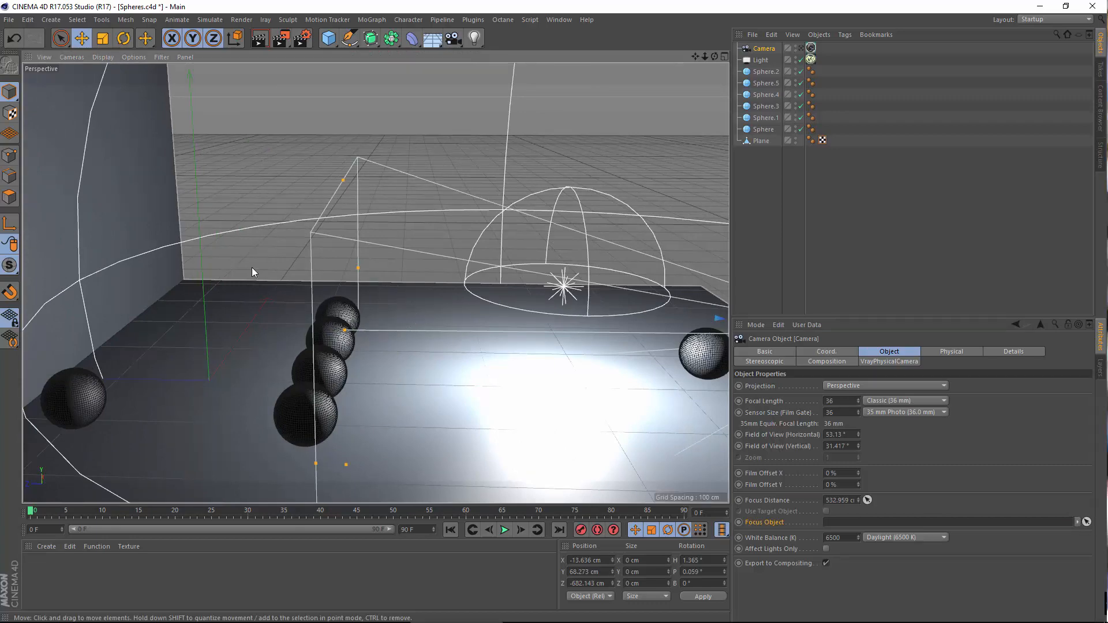
alt+drag(251, 271, 430, 345)
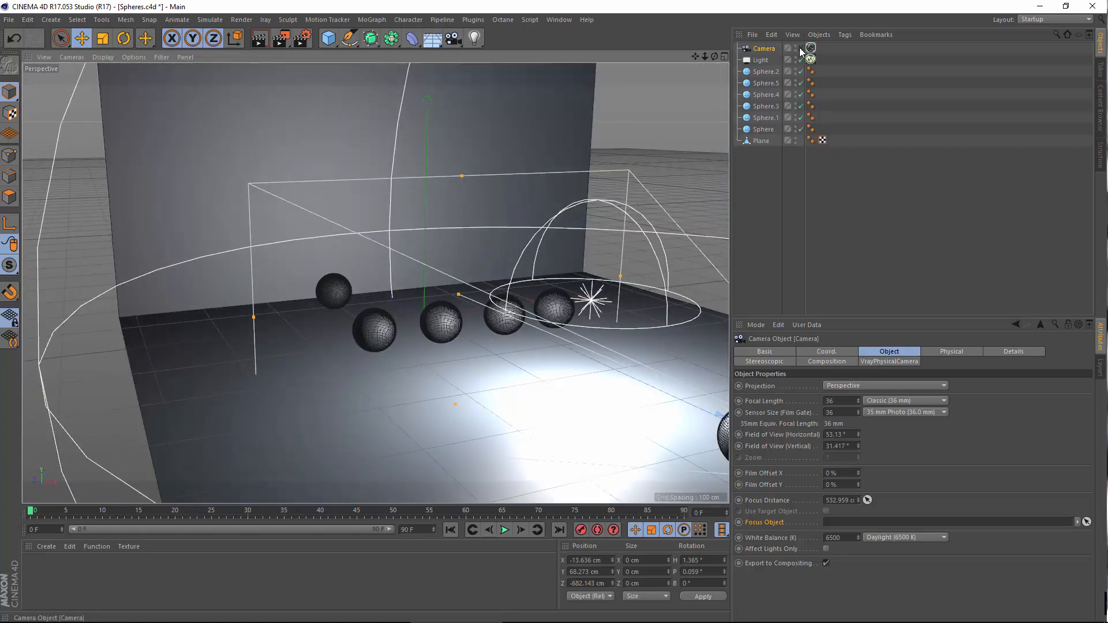
click(799, 51)
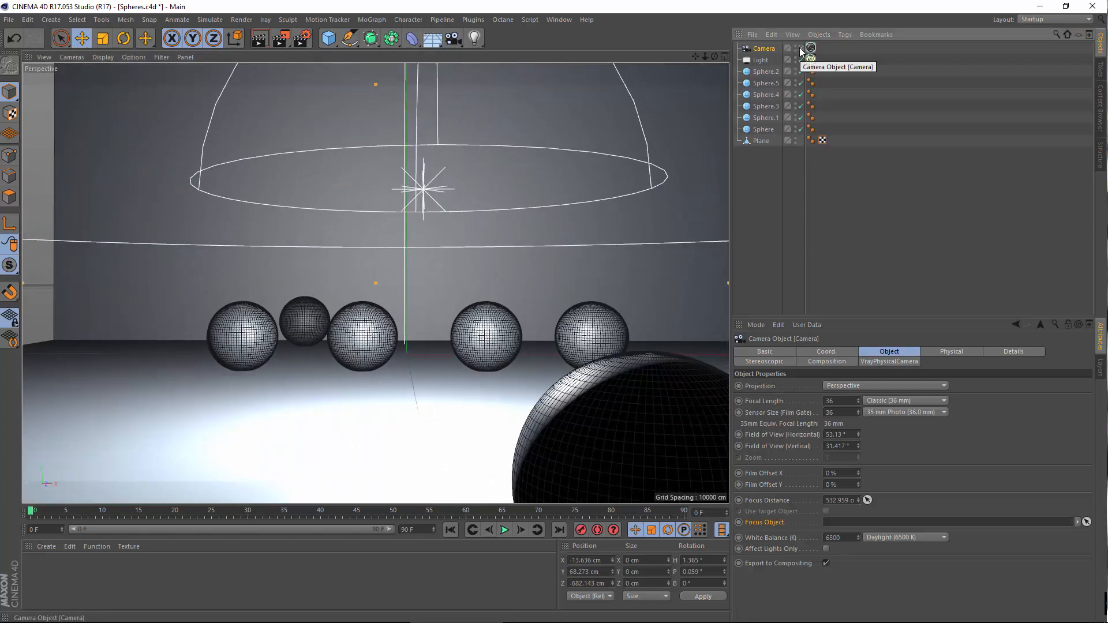
Turn on DOF in the V-Ray physical camera tag's sampling settings and render the scene to the Picture Viewer.
click(810, 48)
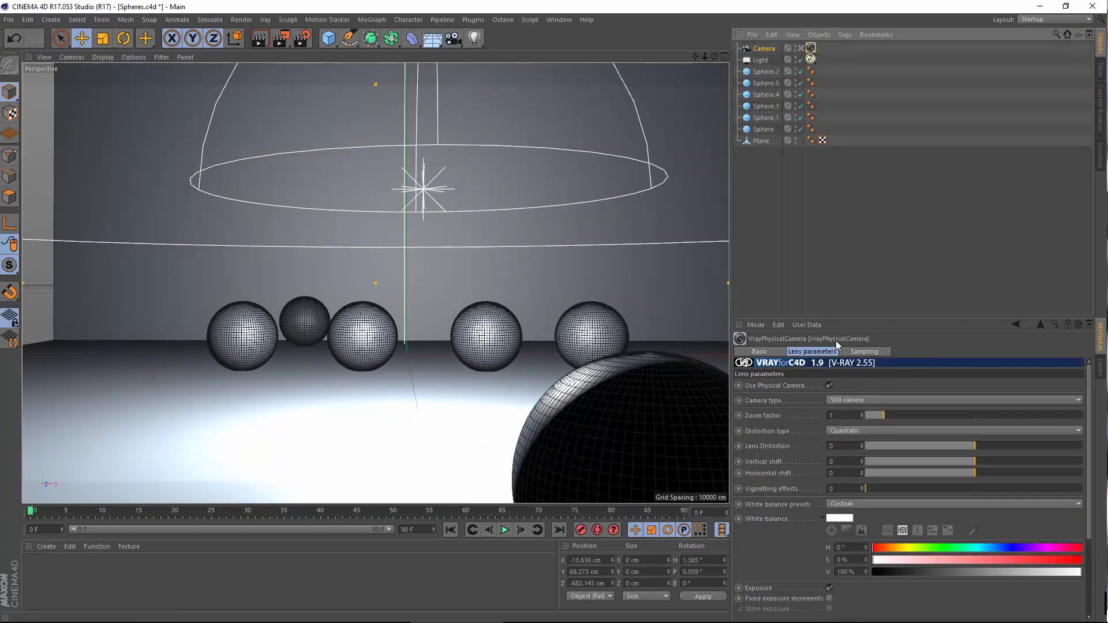
click(865, 352)
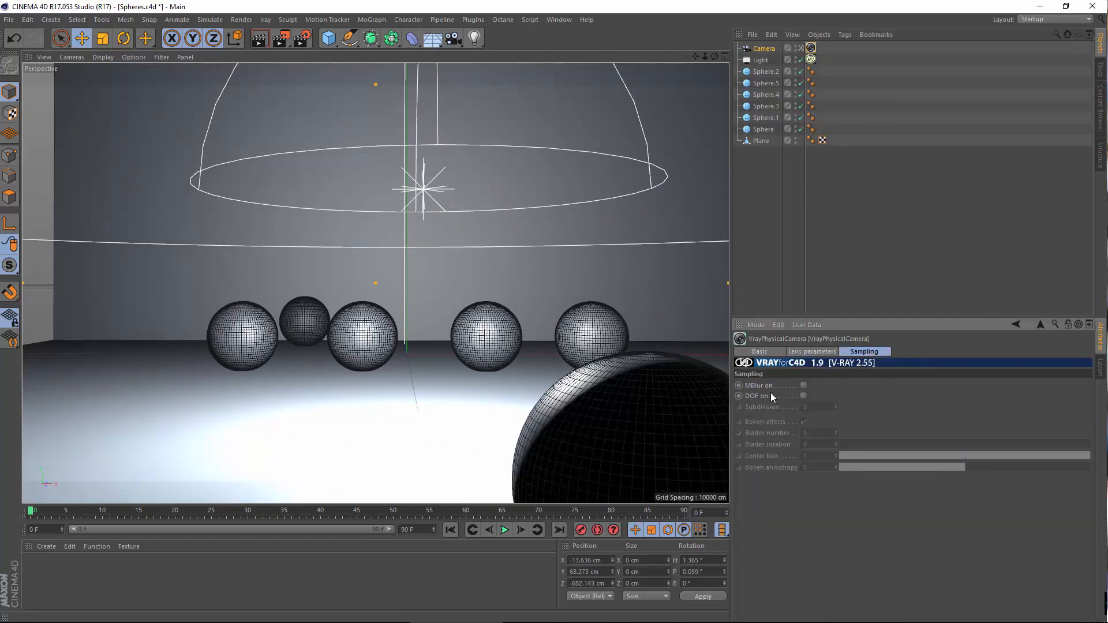
click(804, 395)
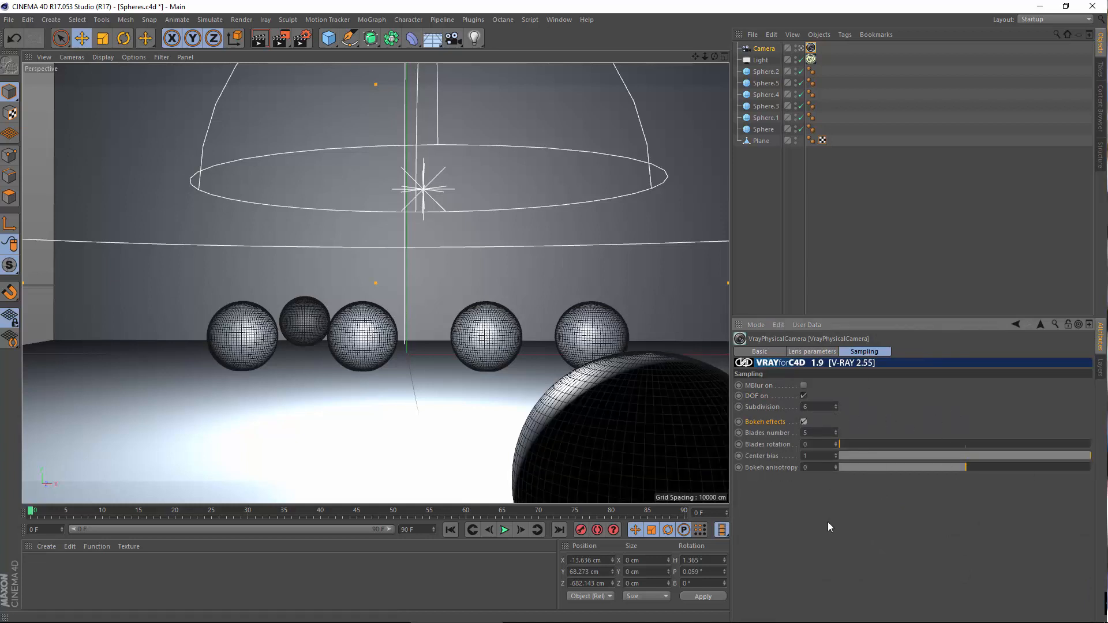
click(241, 19)
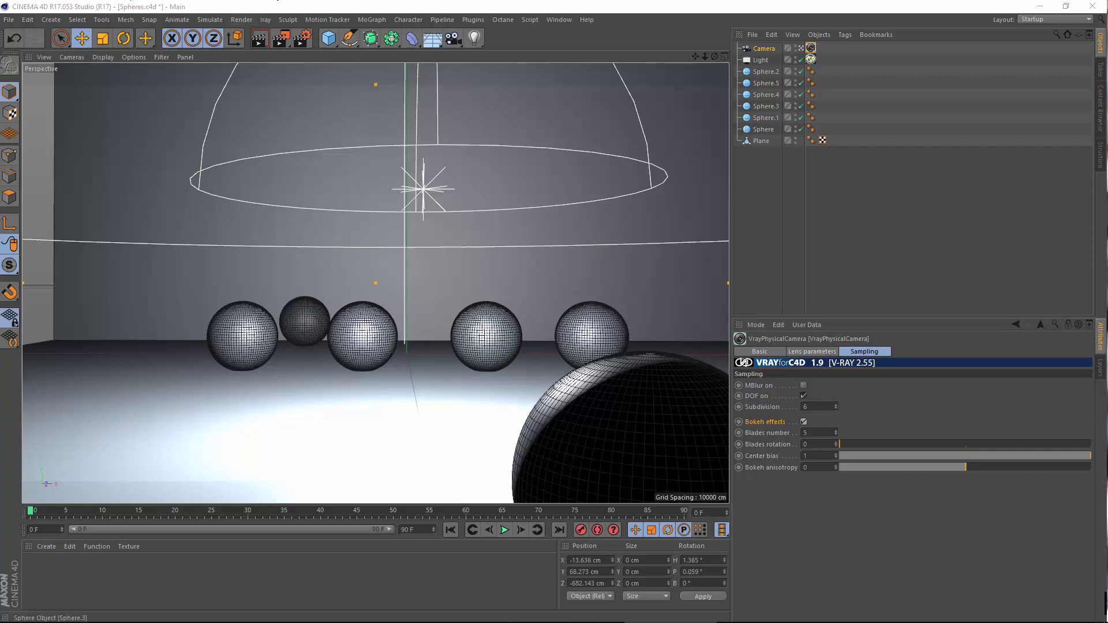
key(shift+r)
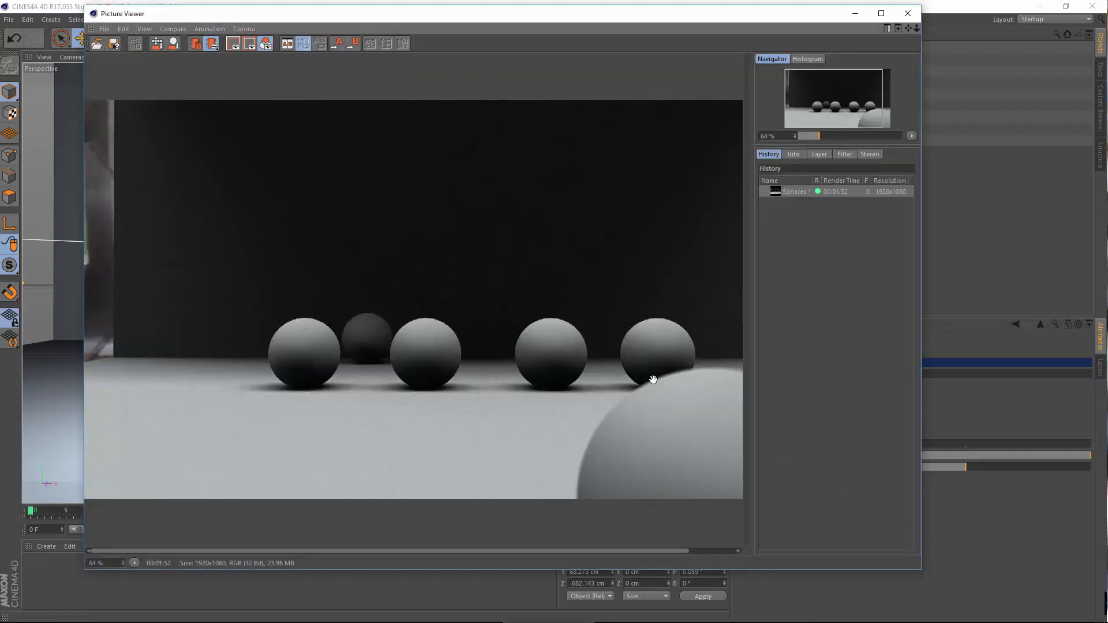
Examine the depth of field in the rendered spheres image, comparing foreground and background blur, and close the Picture Viewer.
drag(469, 367, 439, 329)
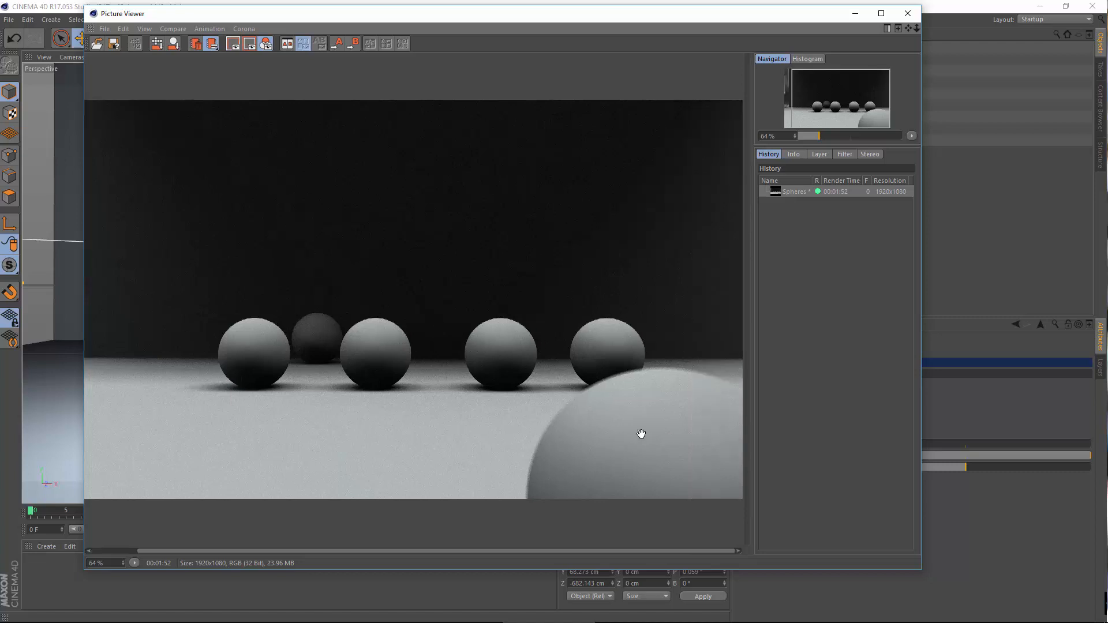
scroll(447, 409, down, 1)
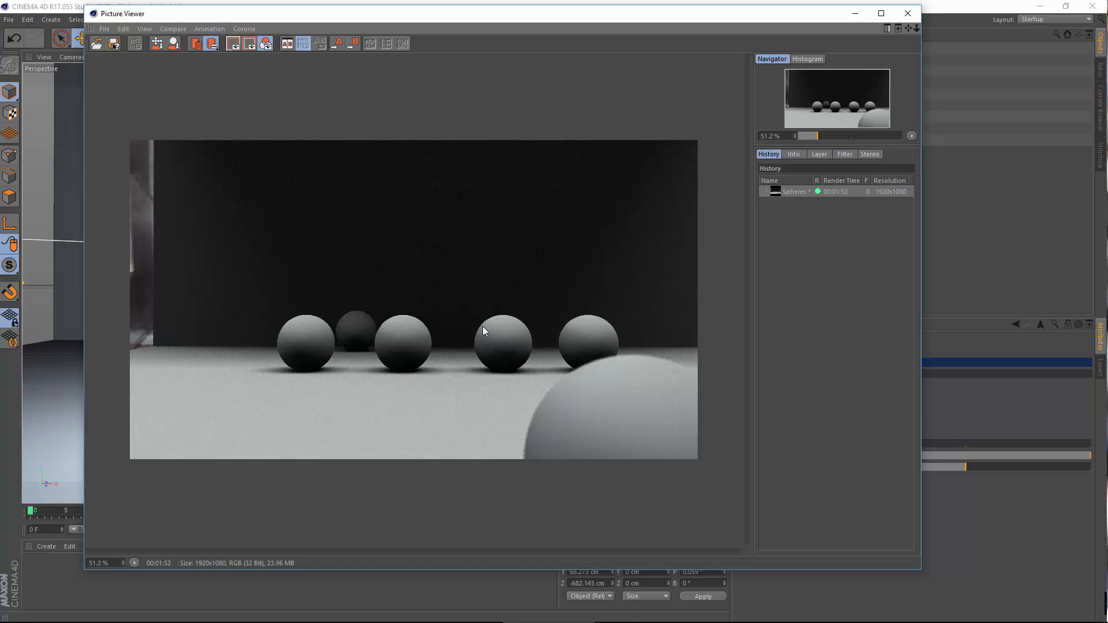
scroll(489, 339, up, 1)
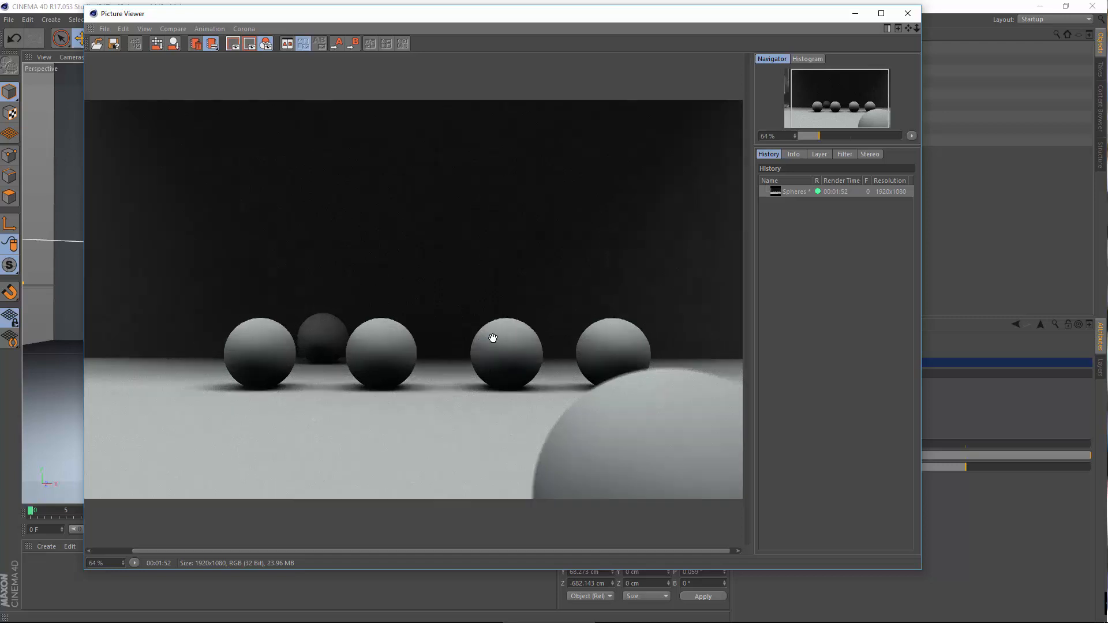
scroll(495, 337, down, 2)
scroll(508, 333, up, 1)
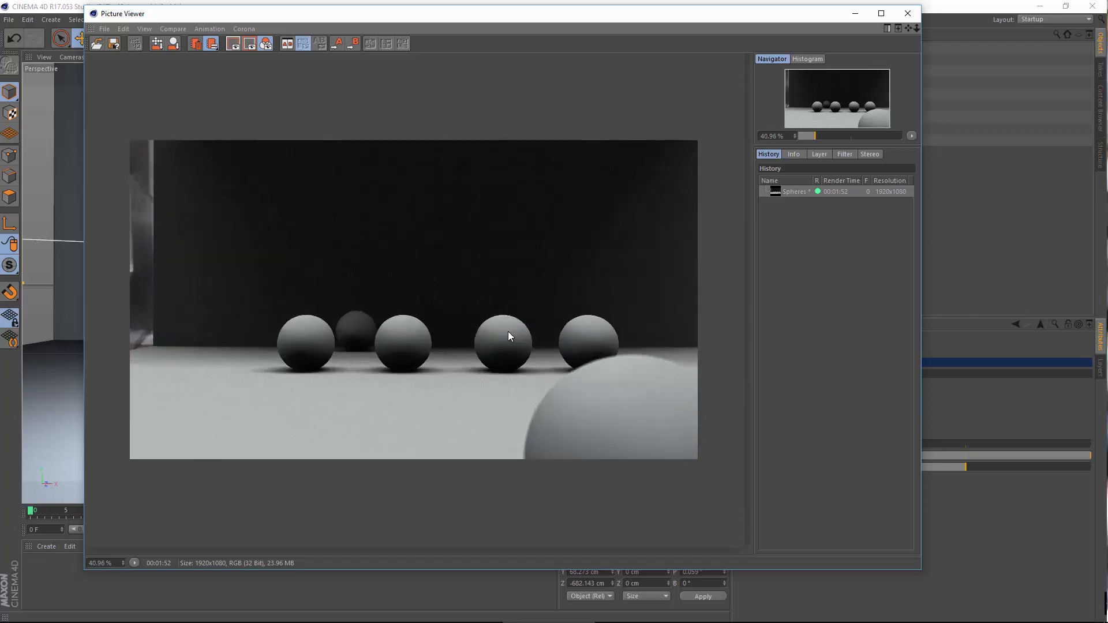
scroll(508, 333, up, 1)
scroll(615, 337, down, 1)
click(907, 13)
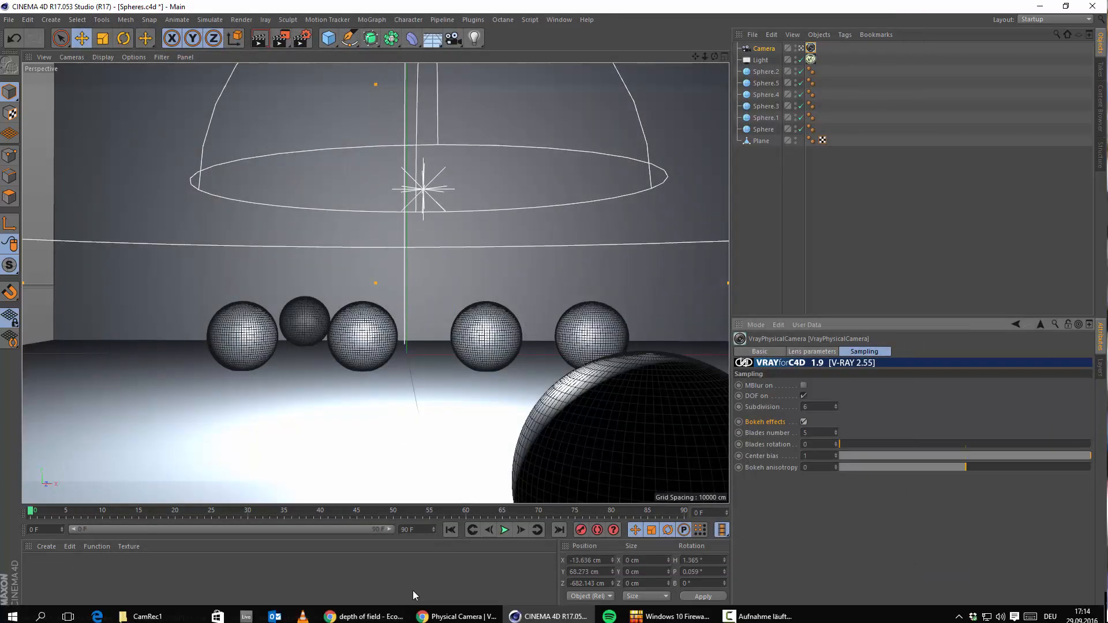
Switch to the V-Ray Physical Camera documentation in Chrome and review the shutter speed and film speed (ISO) examples.
mouse_move(439, 611)
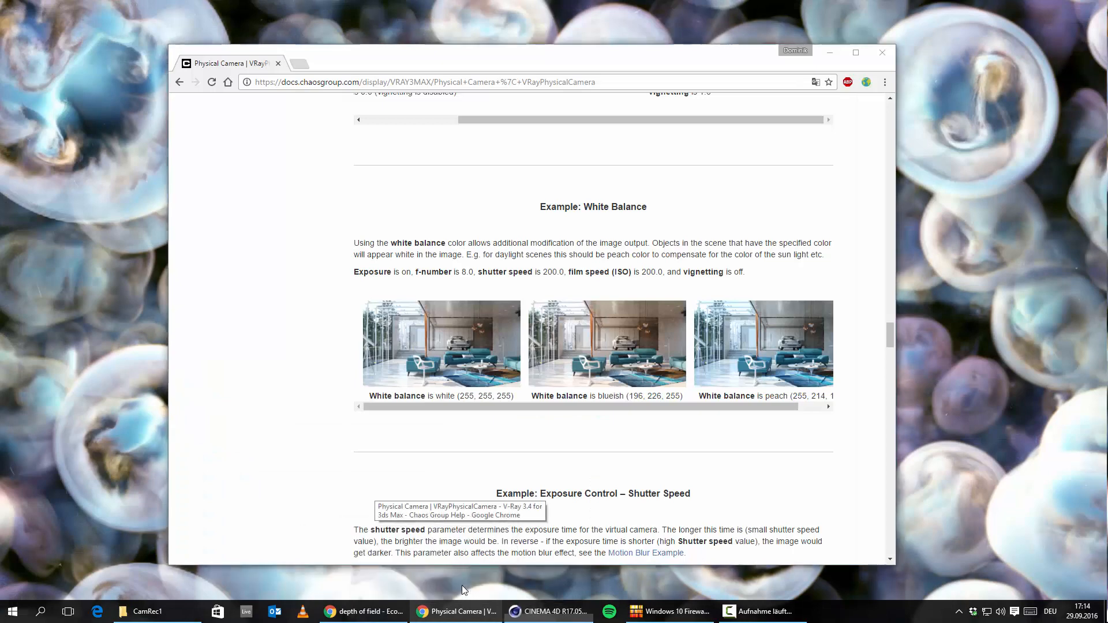
click(461, 585)
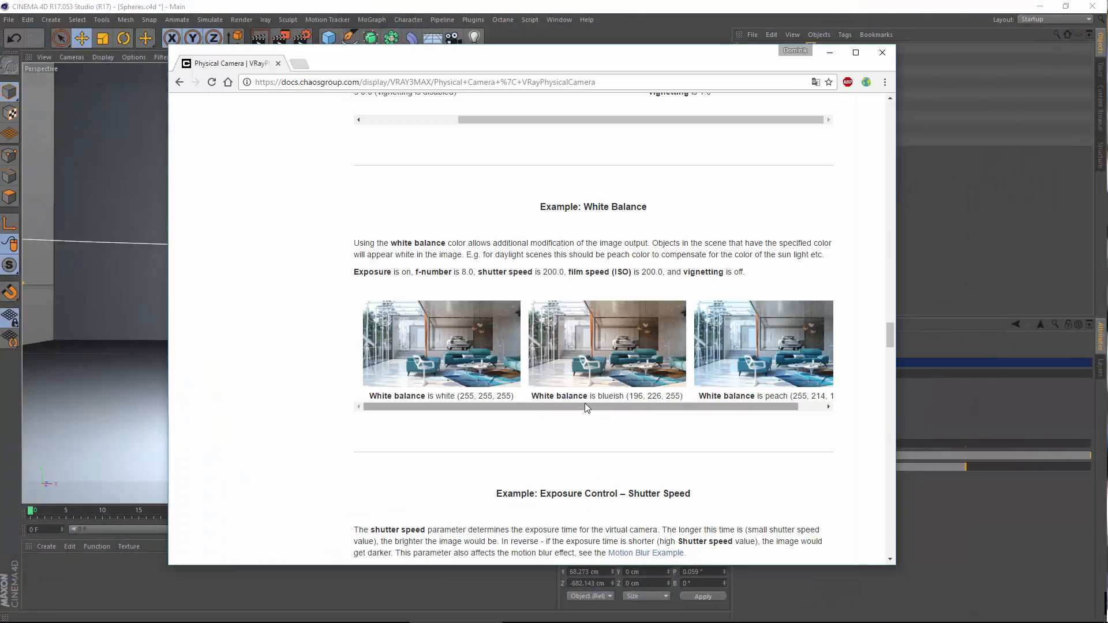
drag(583, 404, 462, 422)
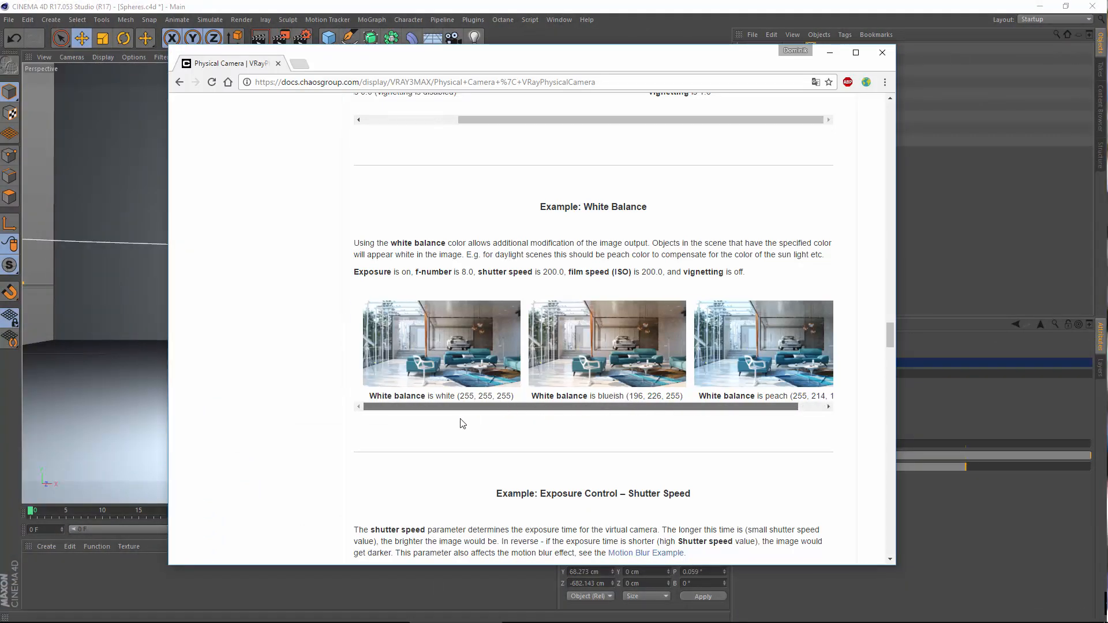
scroll(462, 423, down, 5)
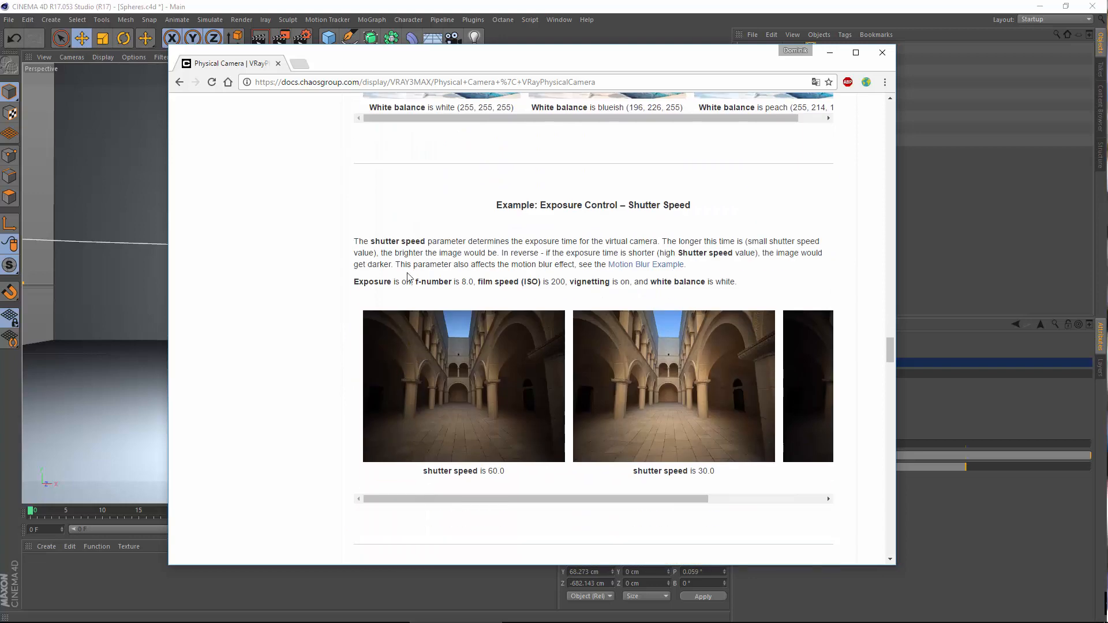
drag(297, 70, 322, 67)
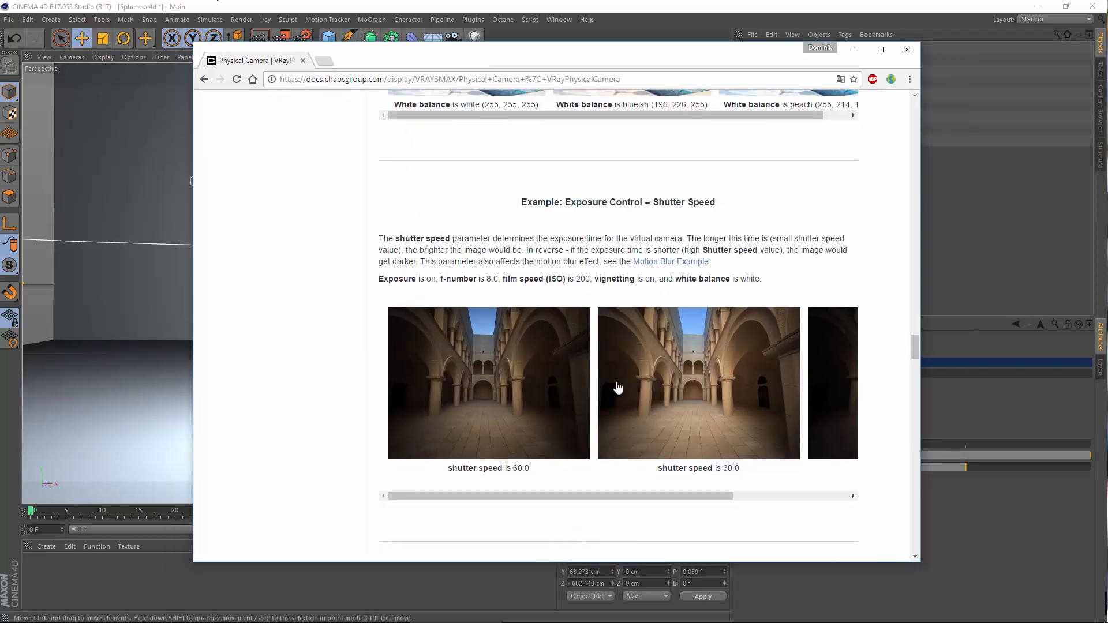
scroll(479, 370, down, 5)
scroll(548, 324, up, 4)
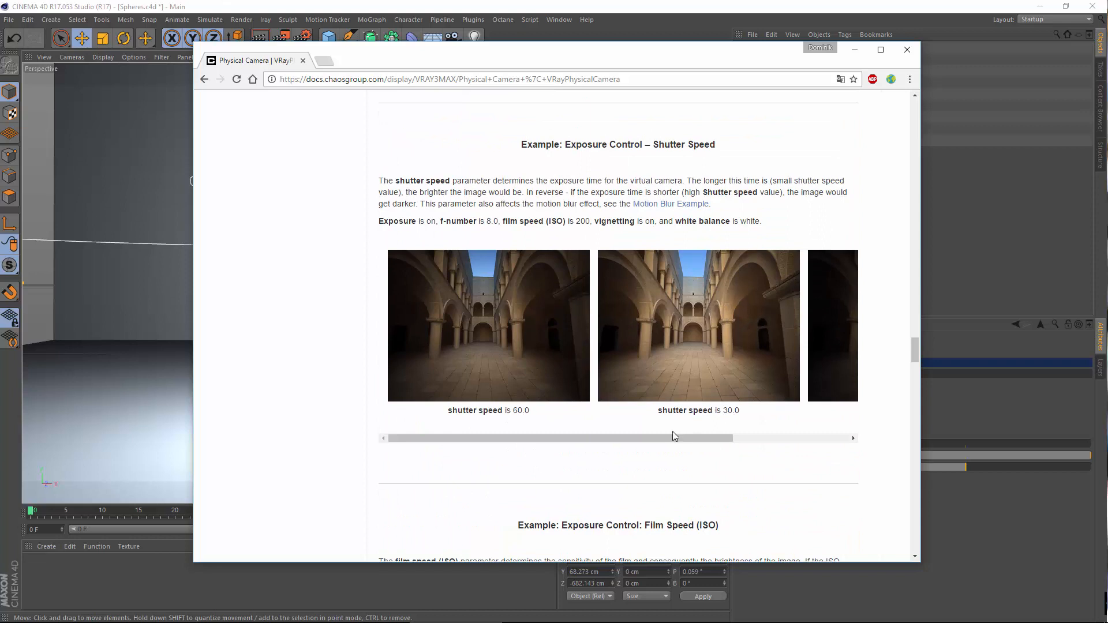
drag(843, 428, 716, 437)
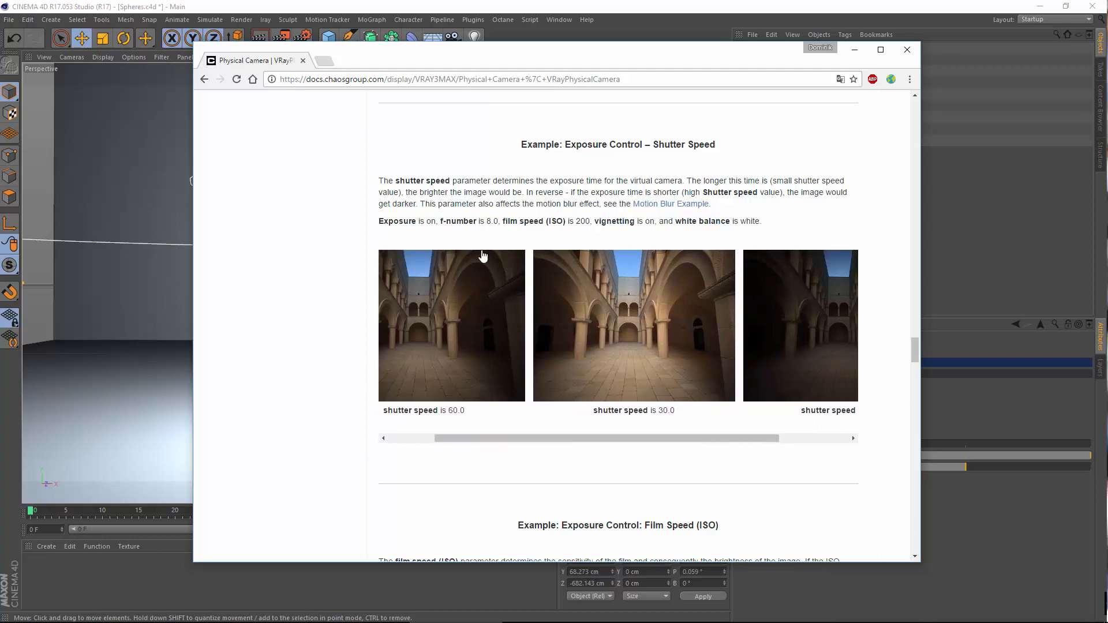
scroll(495, 267, down, 6)
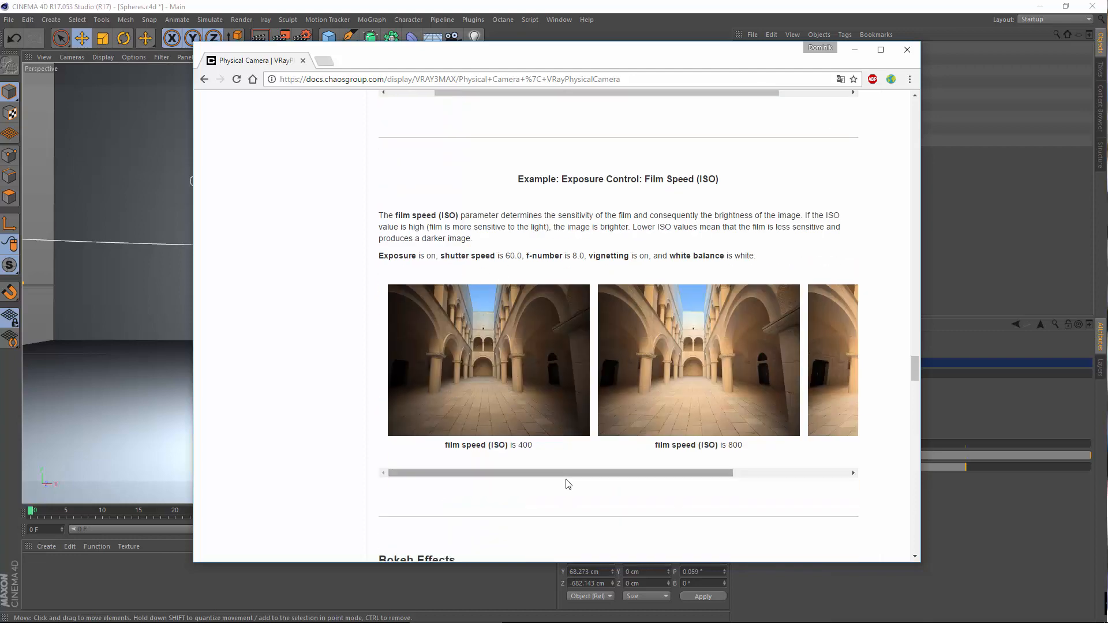
mouse_move(568, 479)
mouse_down()
mouse_move(807, 491)
mouse_move(574, 460)
mouse_up()
scroll(572, 445, down, 6)
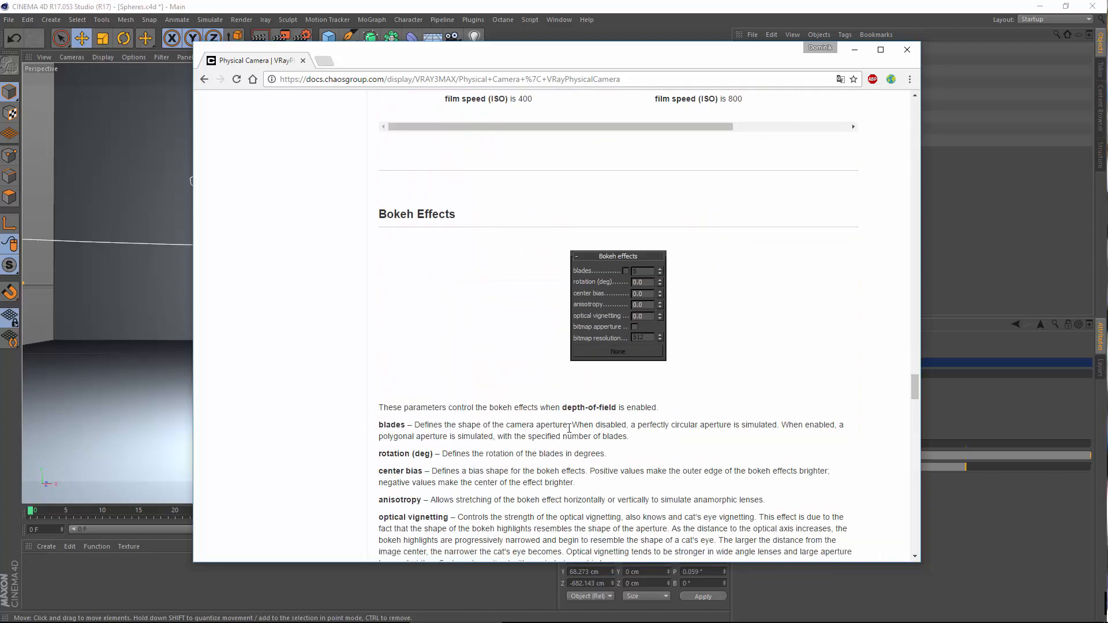
View the Depth Of Field example images with DOF off, focus distance 327cm and focus distance 1154cm at full size.
scroll(625, 366, down, 13)
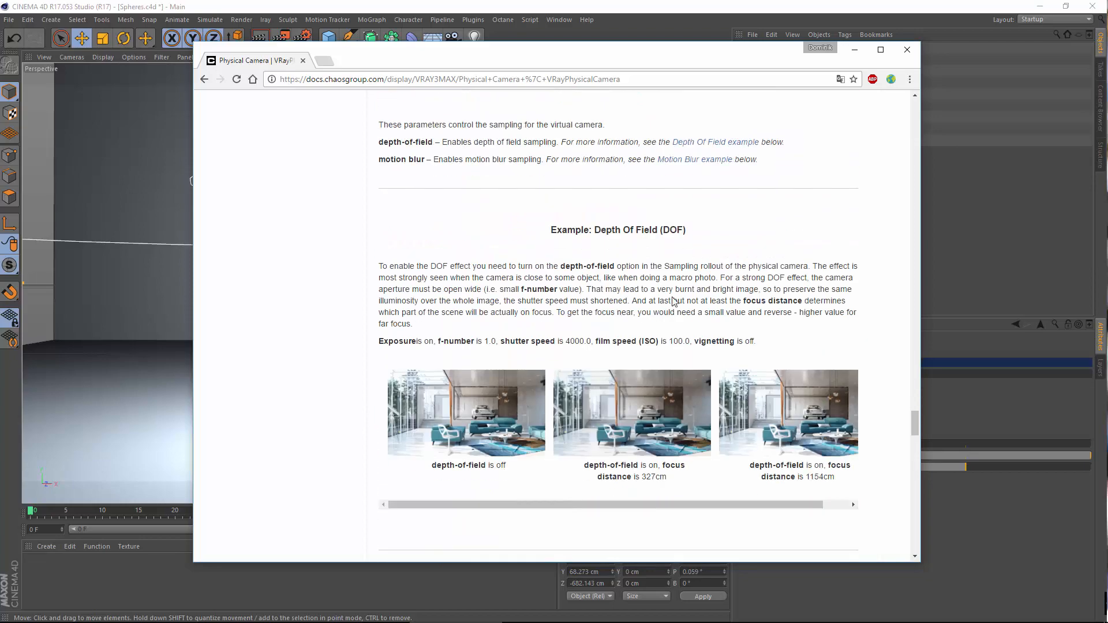
scroll(468, 370, down, 4)
click(488, 215)
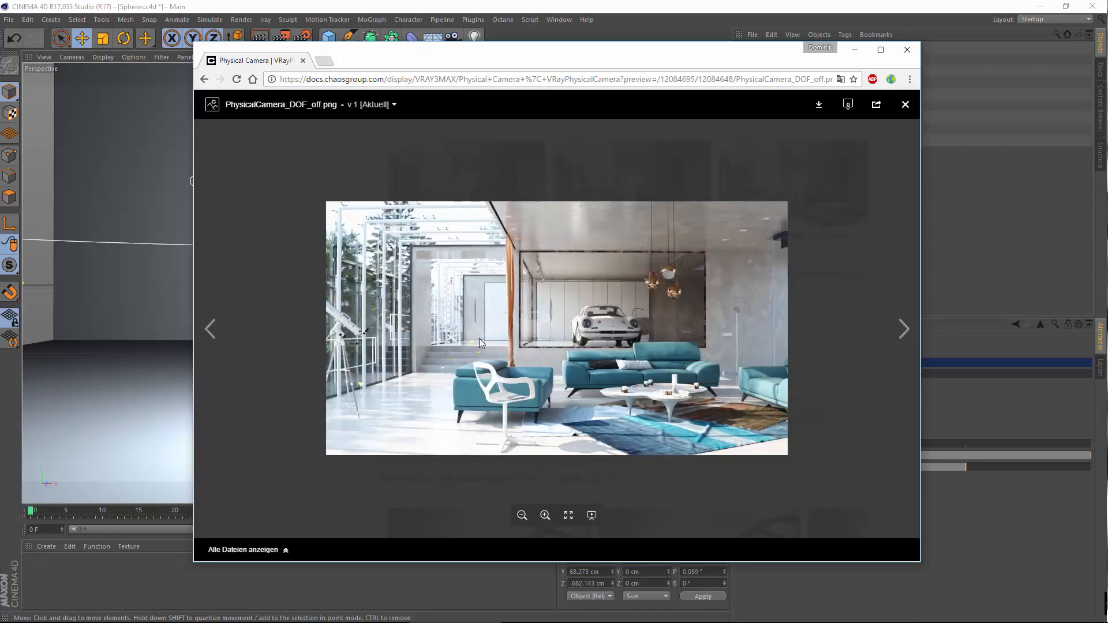
click(905, 105)
click(625, 199)
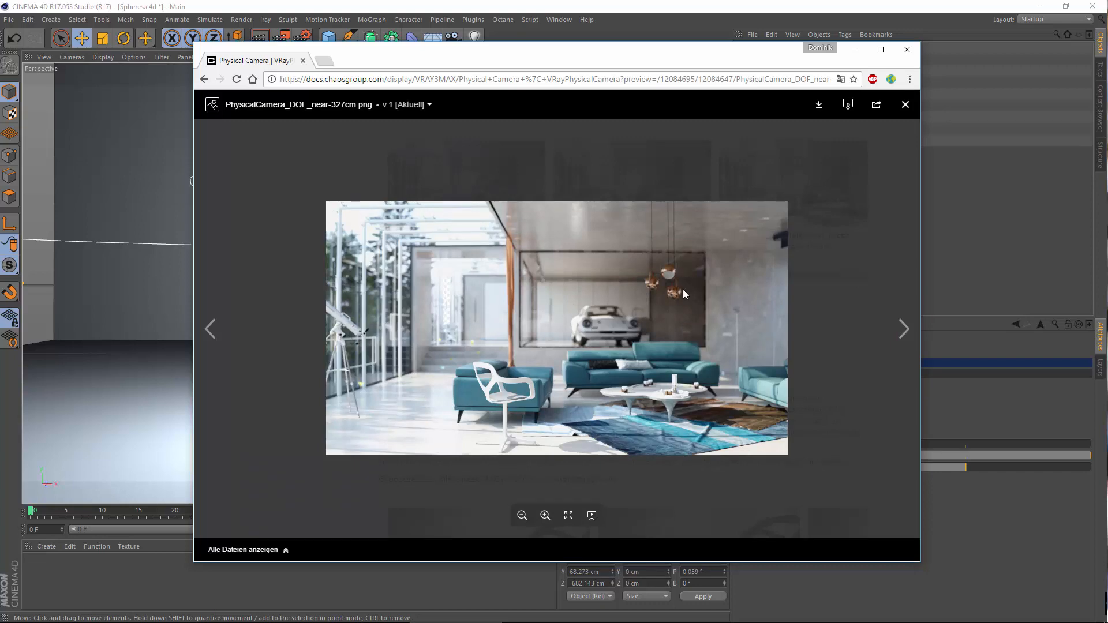
click(904, 105)
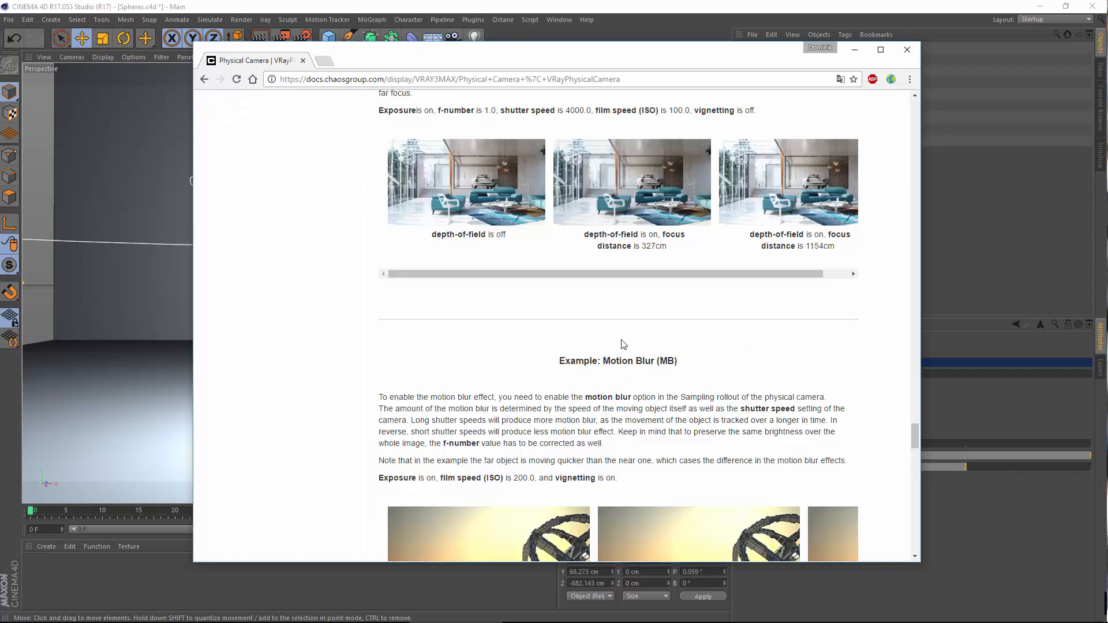
click(808, 183)
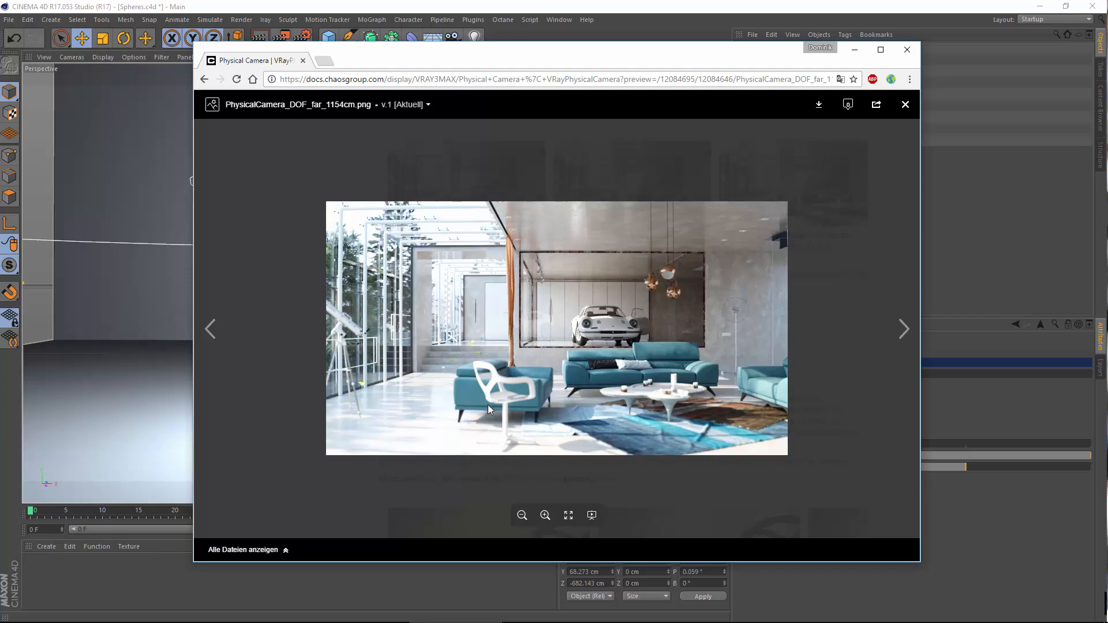
click(904, 104)
Skim the documentation's Motion Blur, Distortion, Notes and Bokeh Effects sections, and return to the White Balance example.
scroll(653, 329, down, 10)
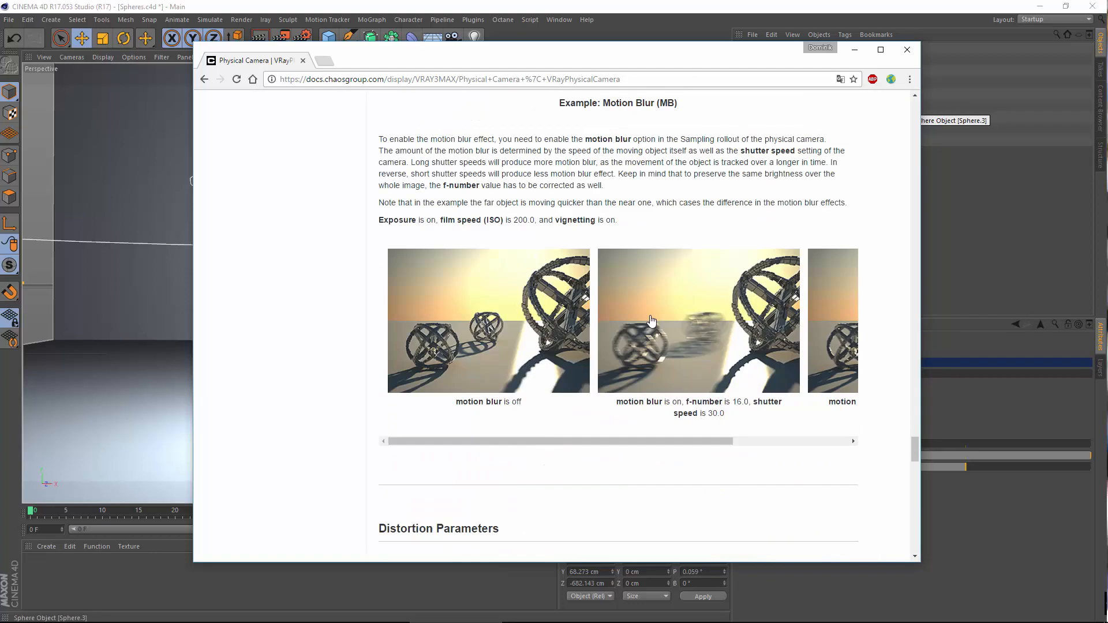
scroll(654, 329, down, 7)
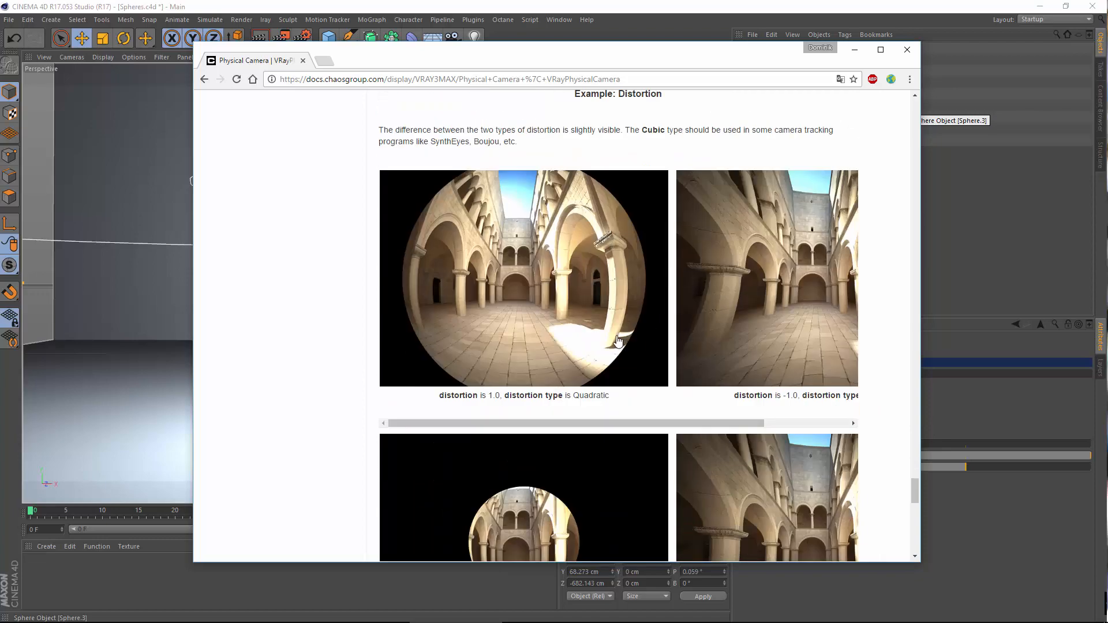
scroll(685, 359, down, 15)
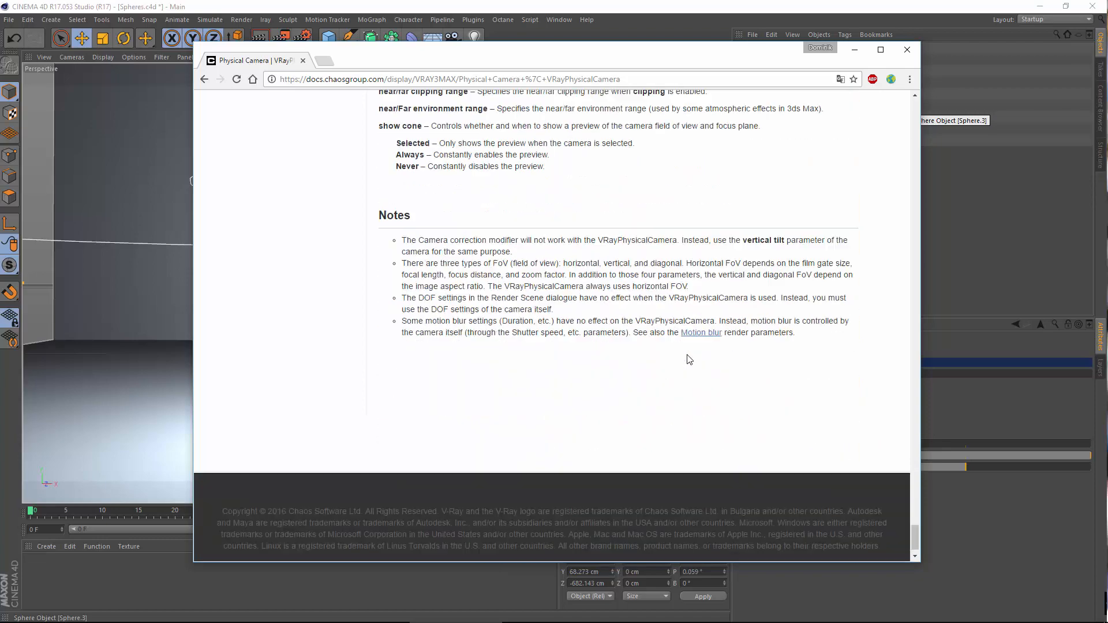
scroll(685, 359, up, 8)
scroll(778, 321, up, 16)
scroll(799, 395, down, 7)
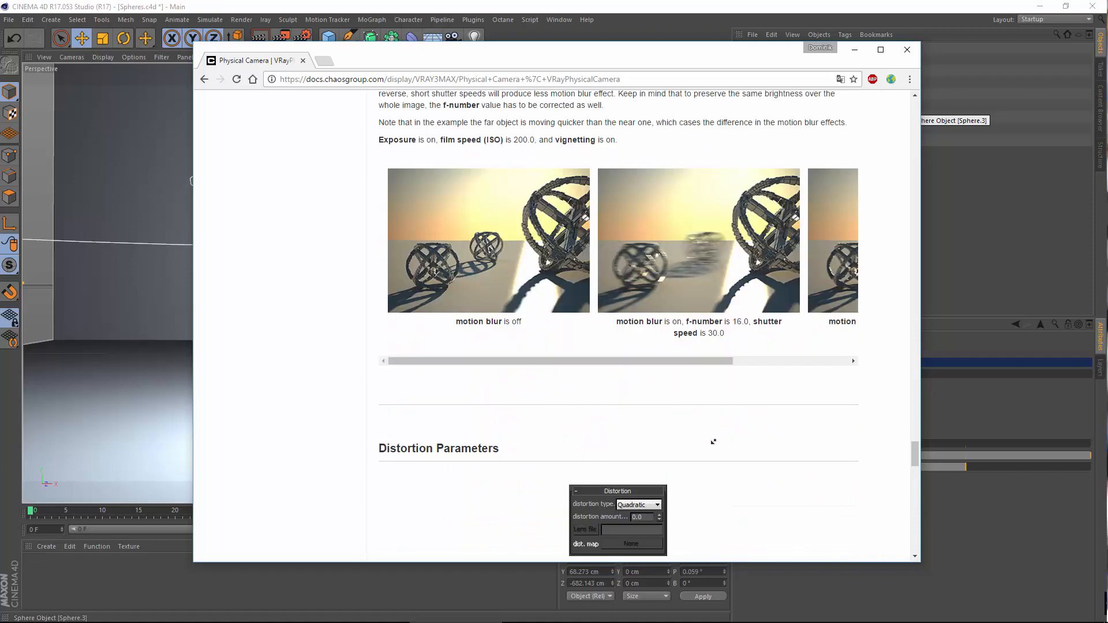
scroll(760, 315, up, 15)
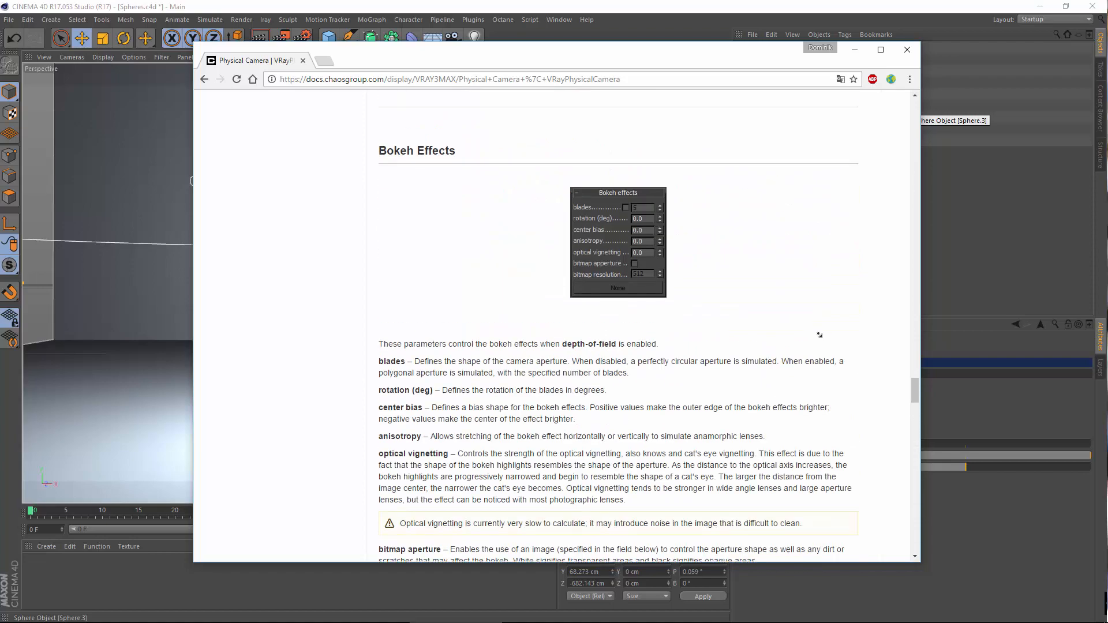
scroll(769, 344, down, 1)
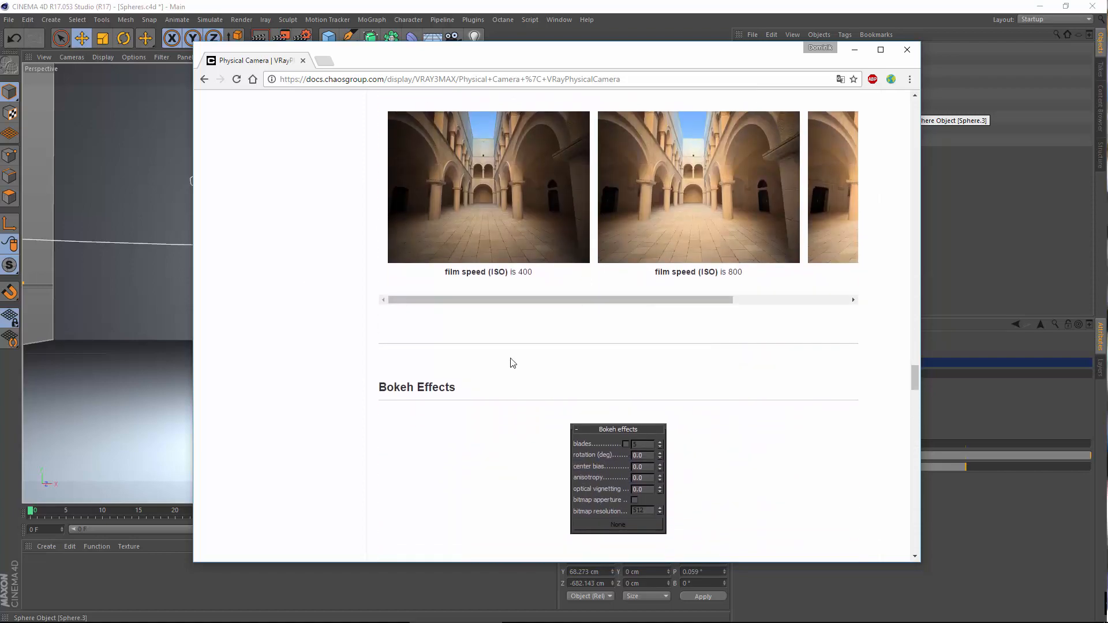
scroll(634, 371, up, 5)
scroll(633, 371, up, 14)
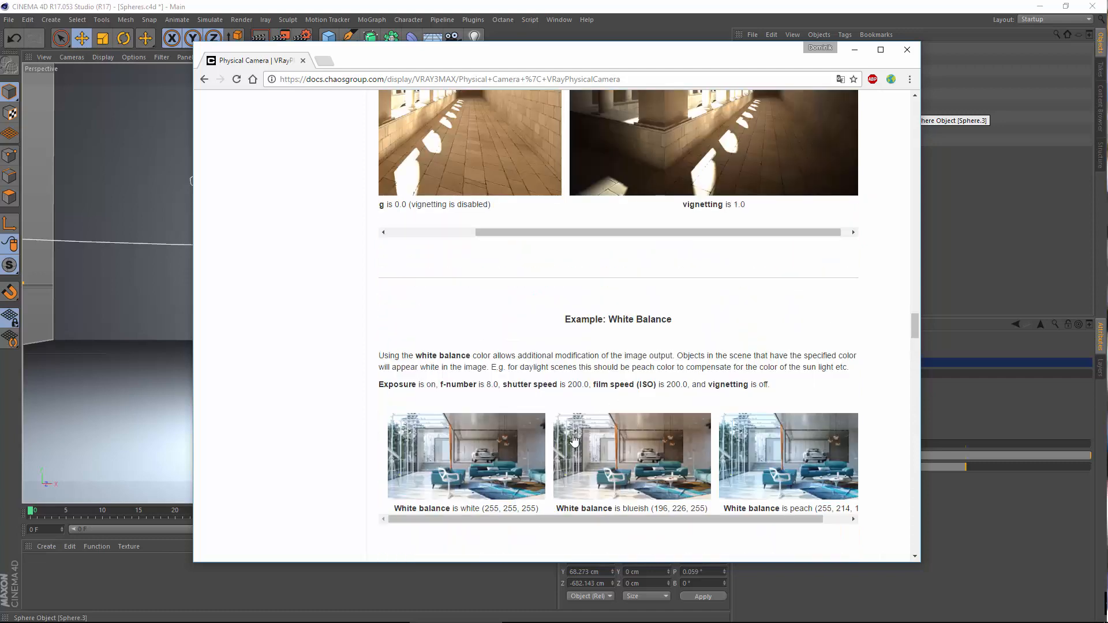
View the White Balance example images for white (255, 255, 255) and blueish (196, 226, 255) at full size.
click(481, 462)
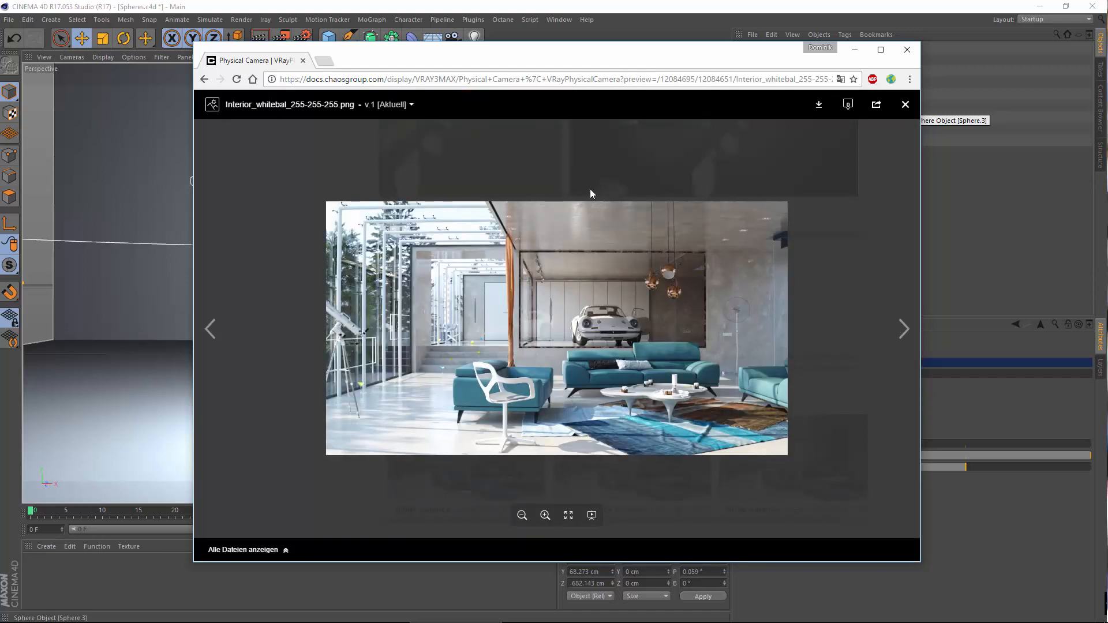
click(905, 105)
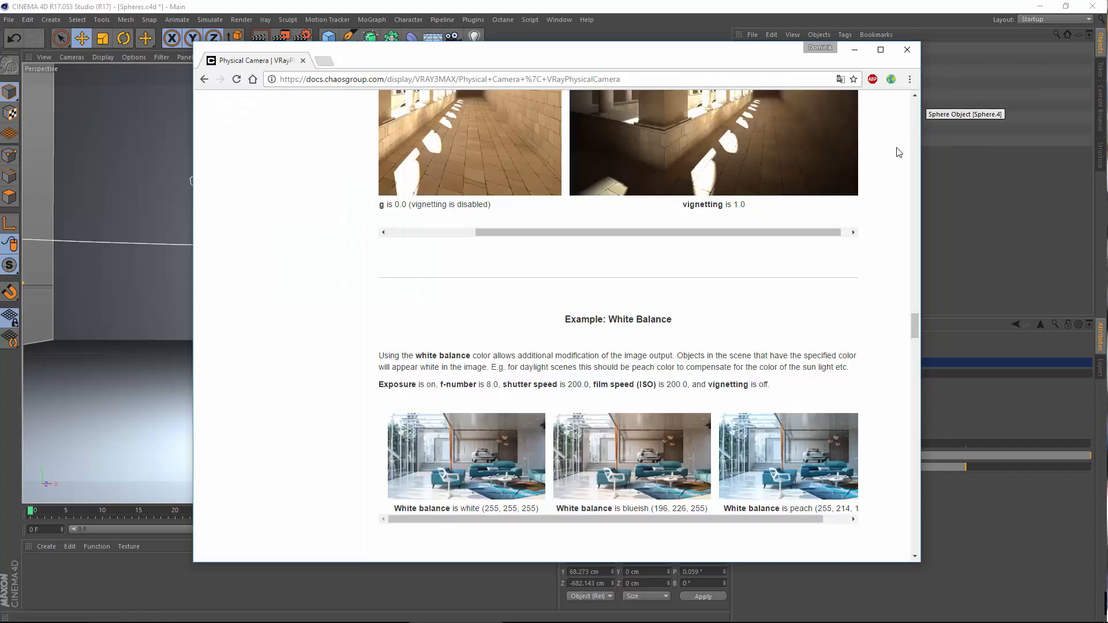
click(470, 485)
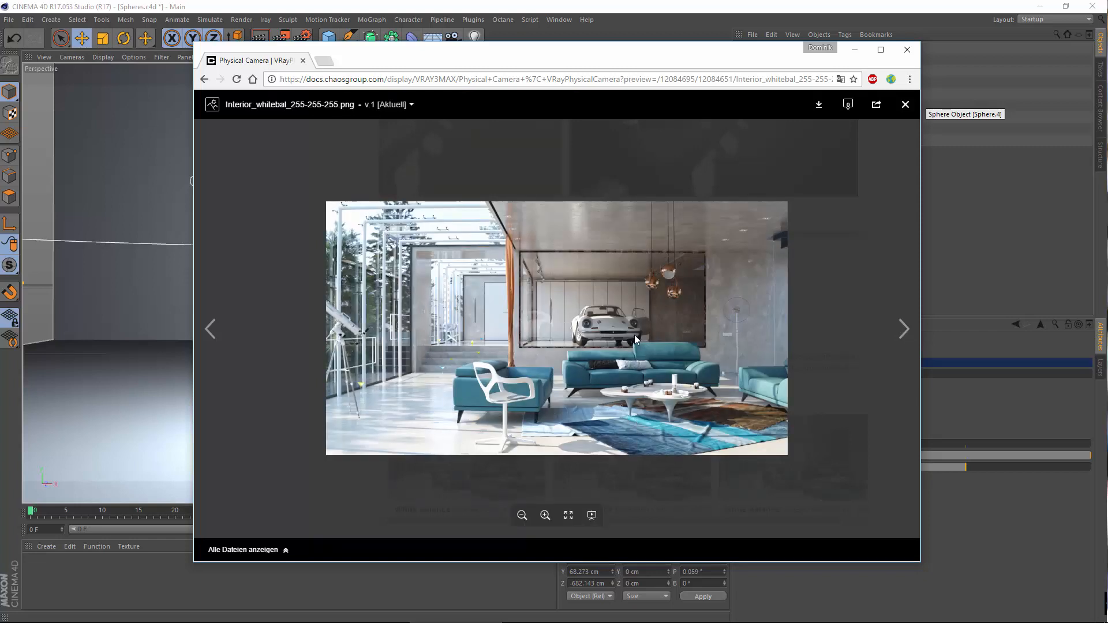
click(905, 104)
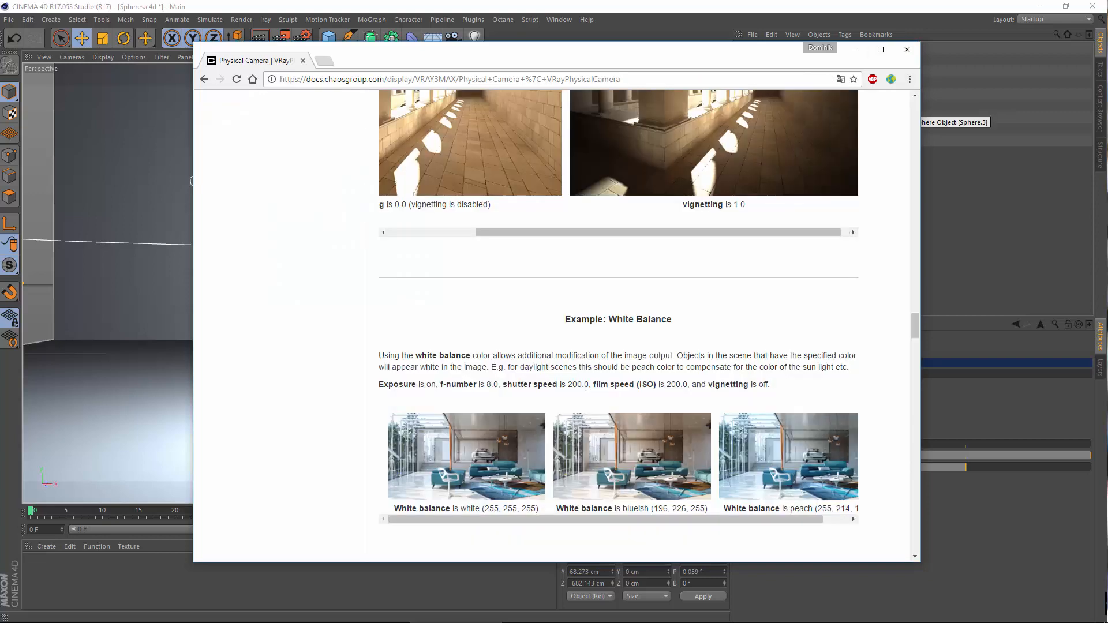
click(657, 453)
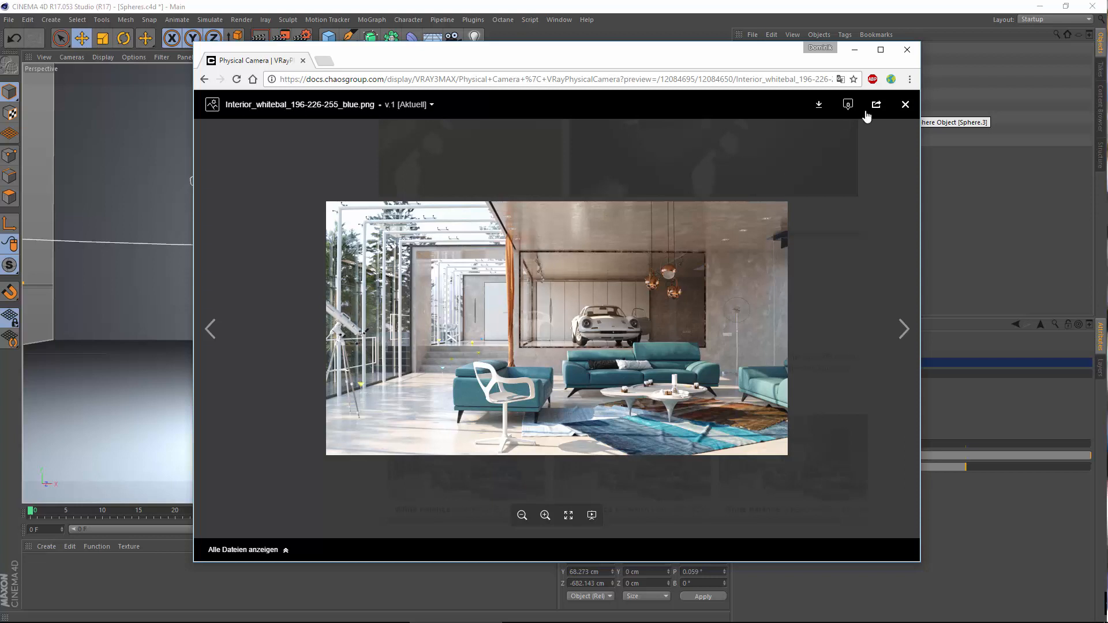
click(905, 105)
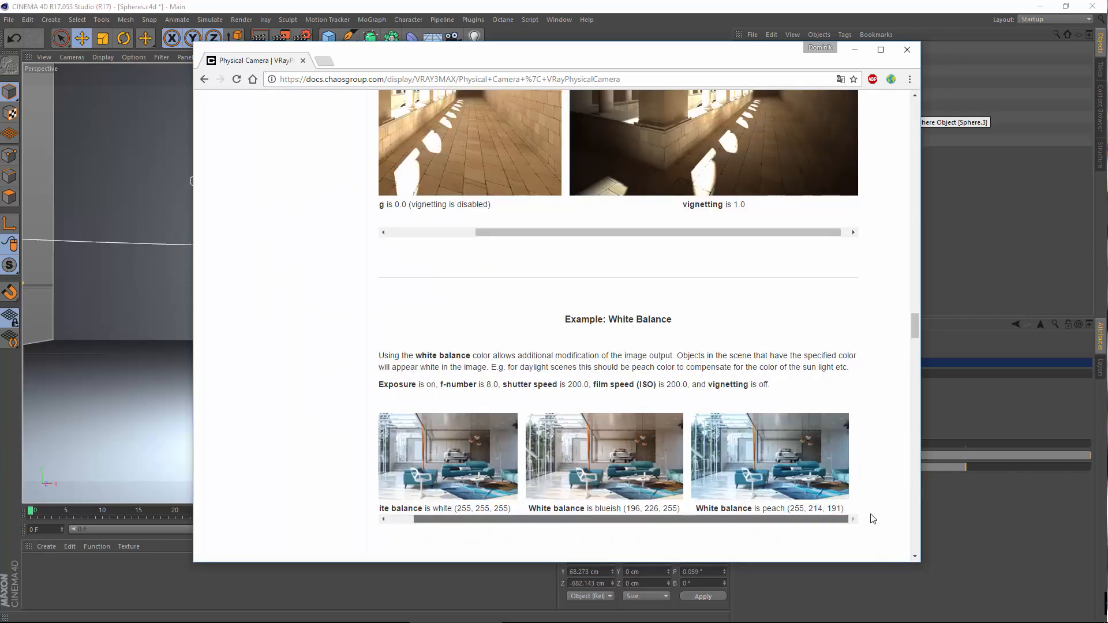
View the peach (255, 214, 191) White Balance example at full size and compare it with the white one.
click(789, 475)
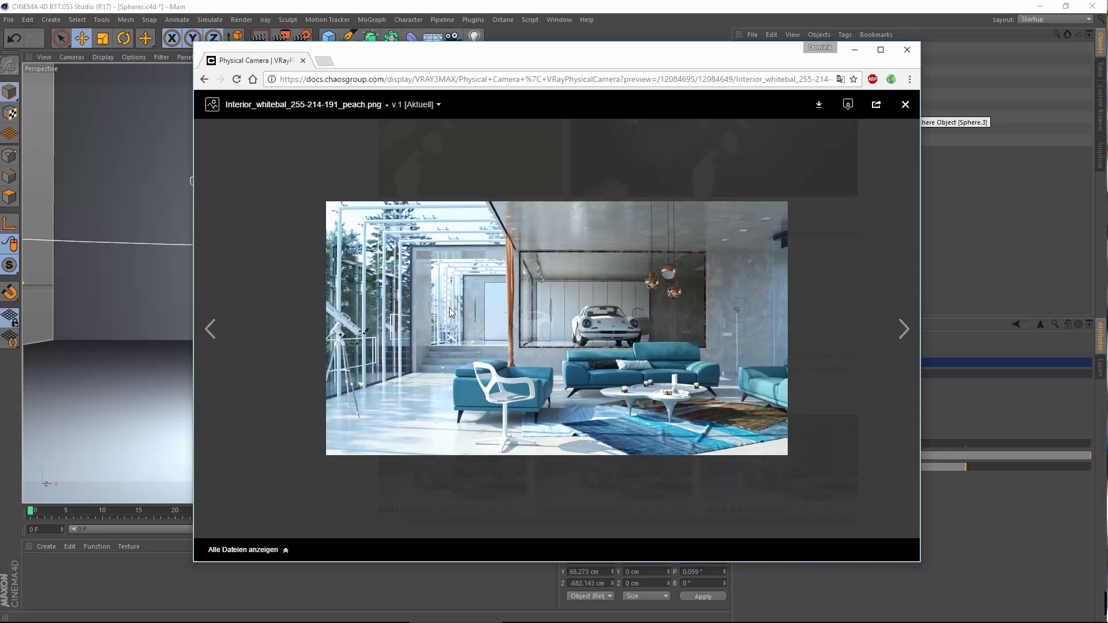
click(904, 105)
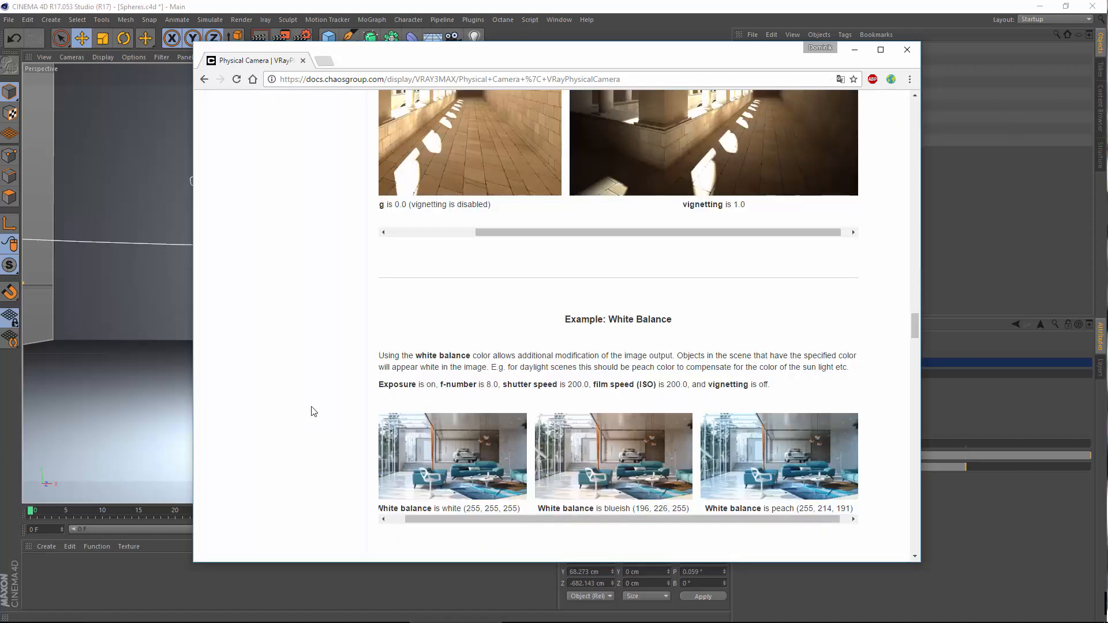
click(450, 485)
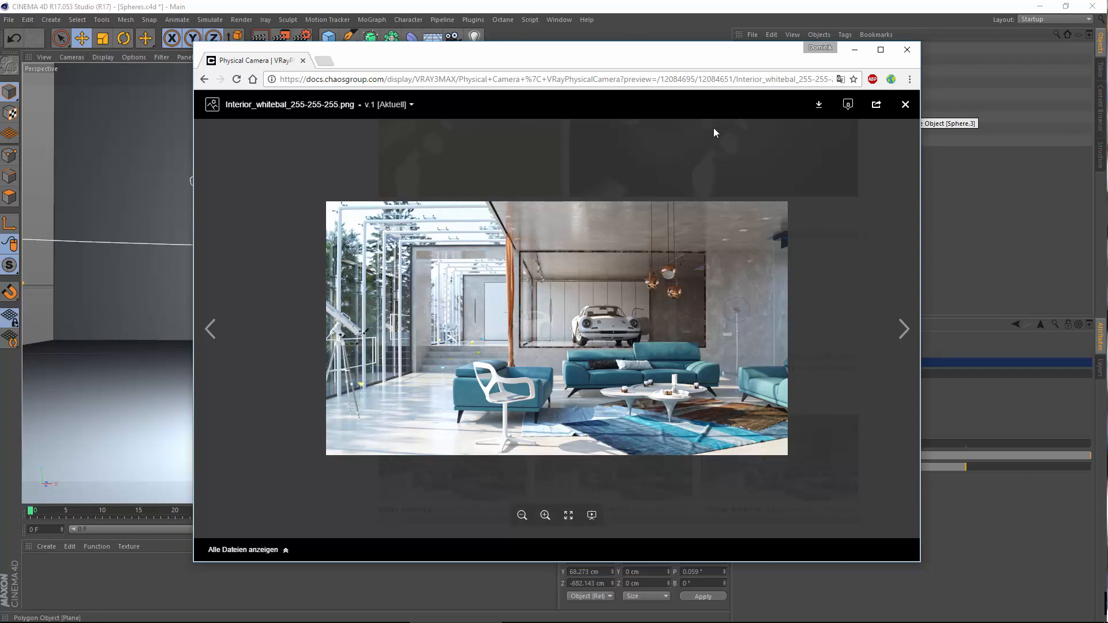
click(904, 105)
scroll(320, 303, down, 6)
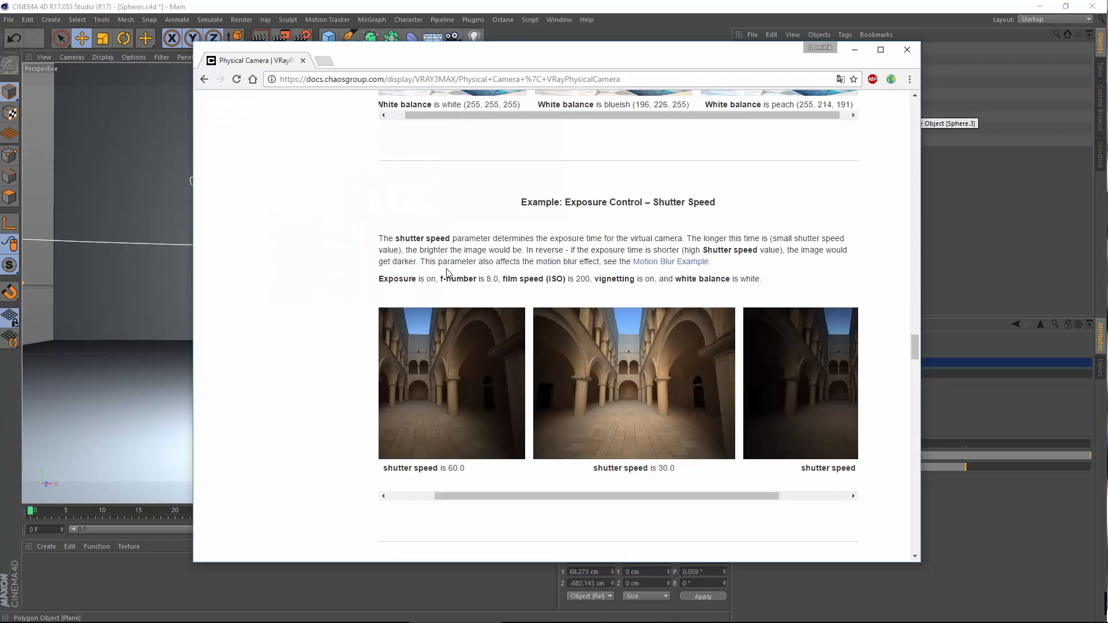
Switch back to Cinema 4D and select the Camera object to show its object properties.
click(854, 50)
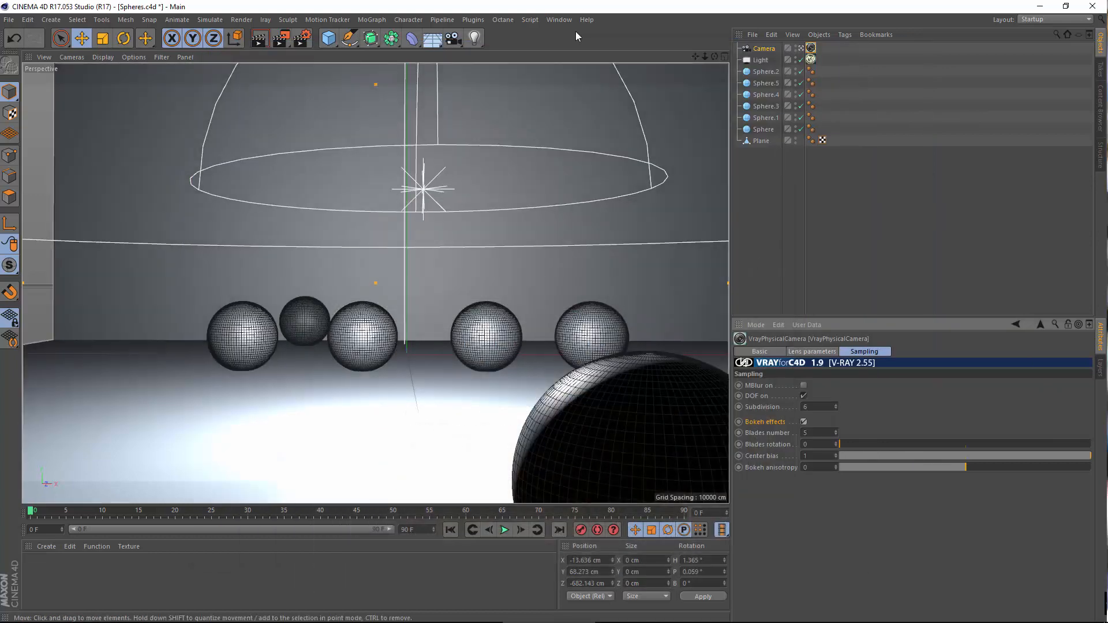
click(756, 230)
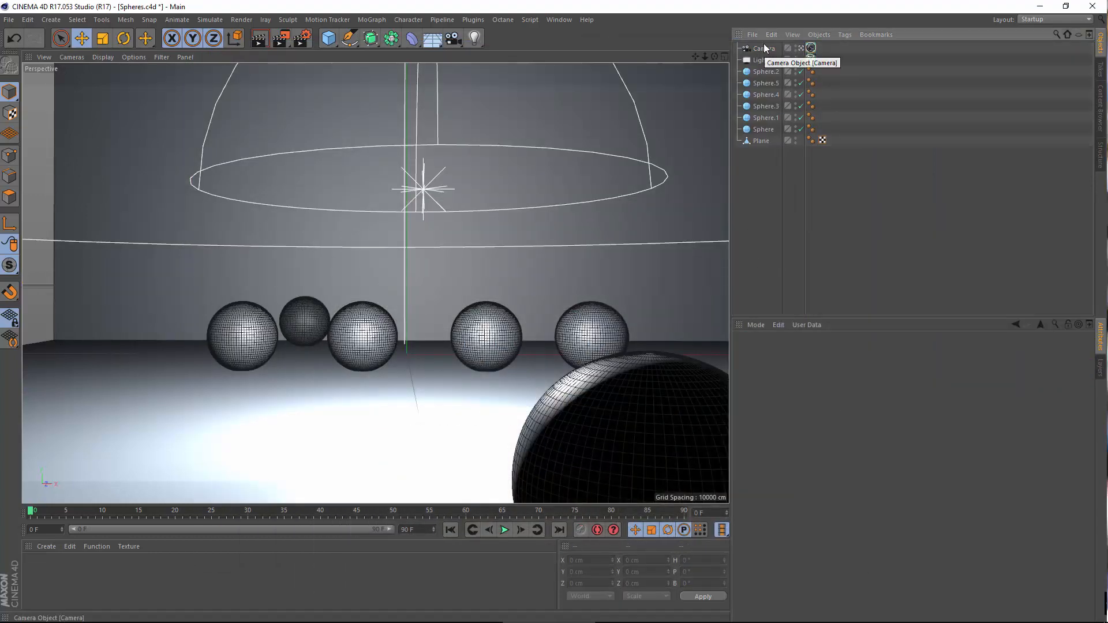
click(766, 49)
click(767, 219)
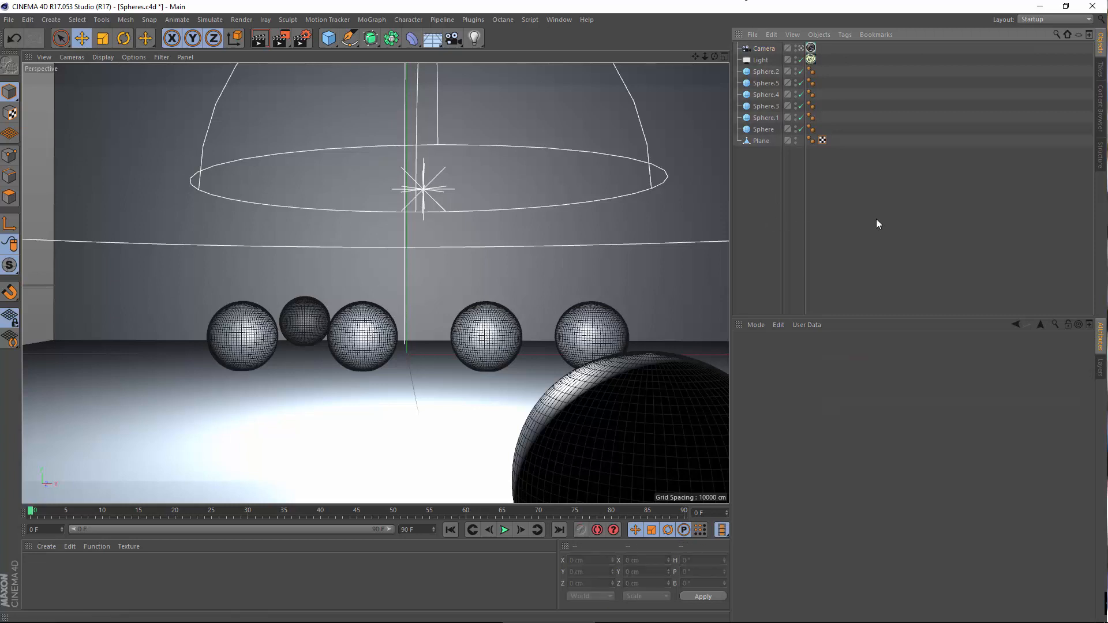
click(763, 48)
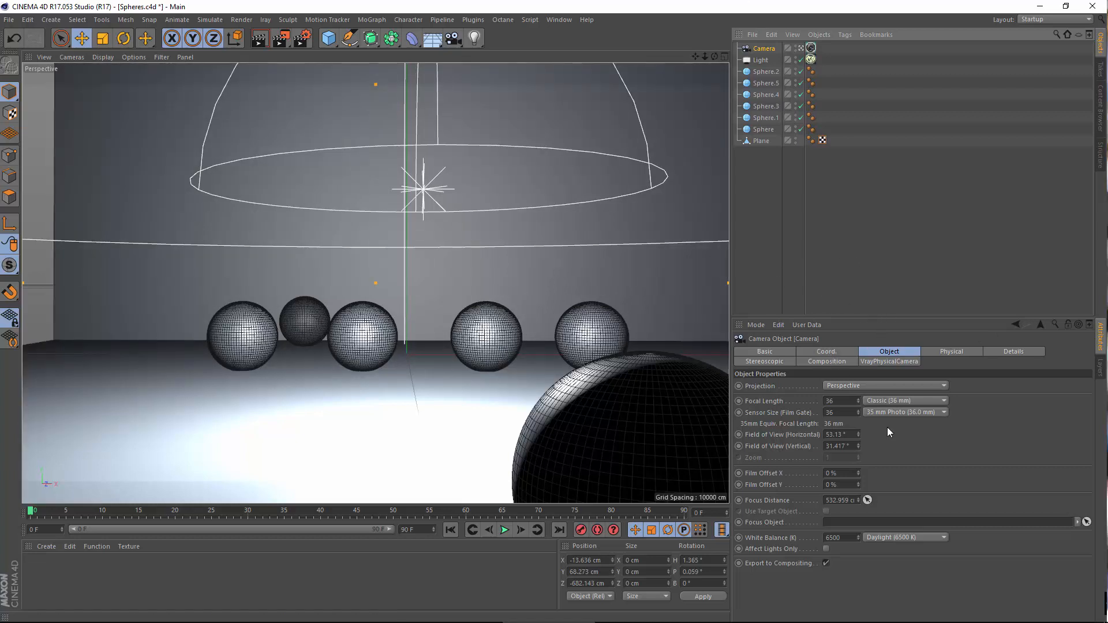
Try the camera's focal length presets Normal Lens (50 mm) and Portrait (80 mm).
click(896, 402)
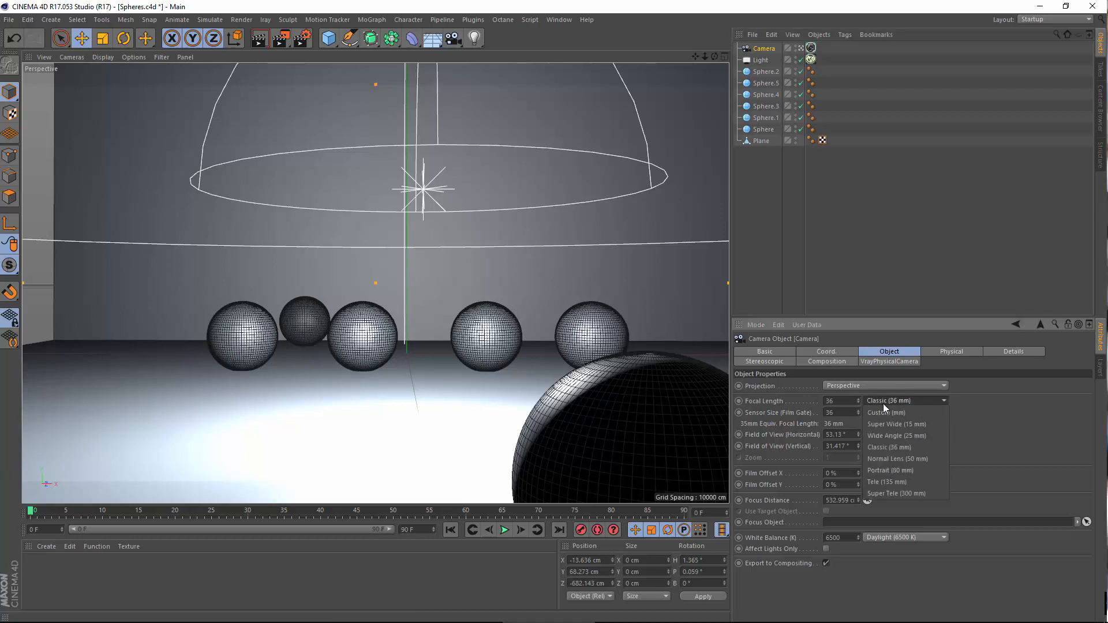
click(917, 403)
click(895, 402)
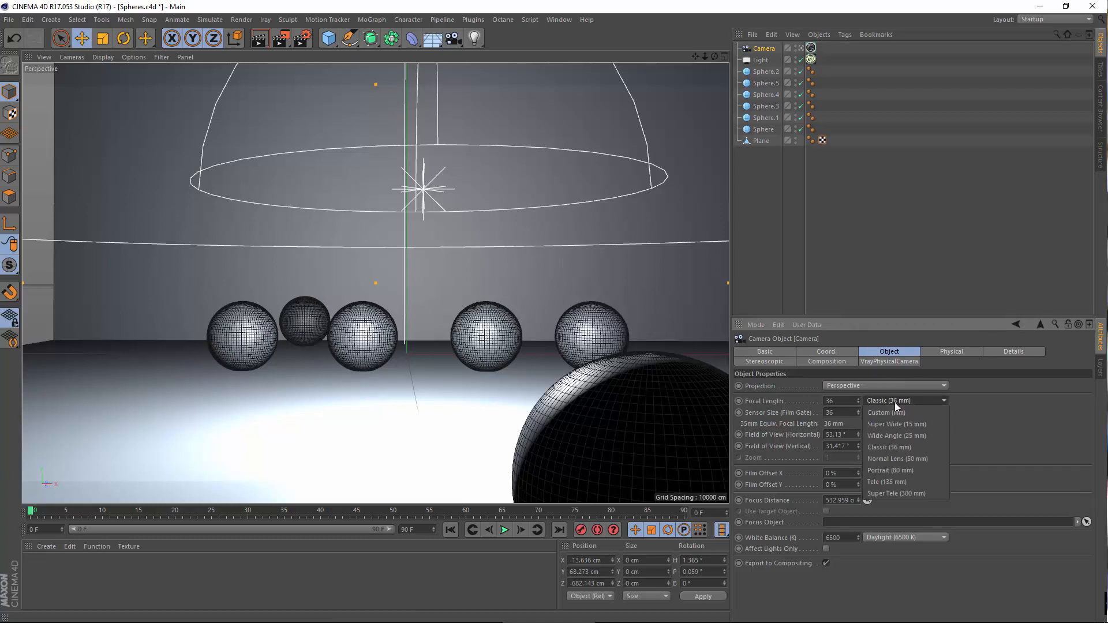
click(885, 451)
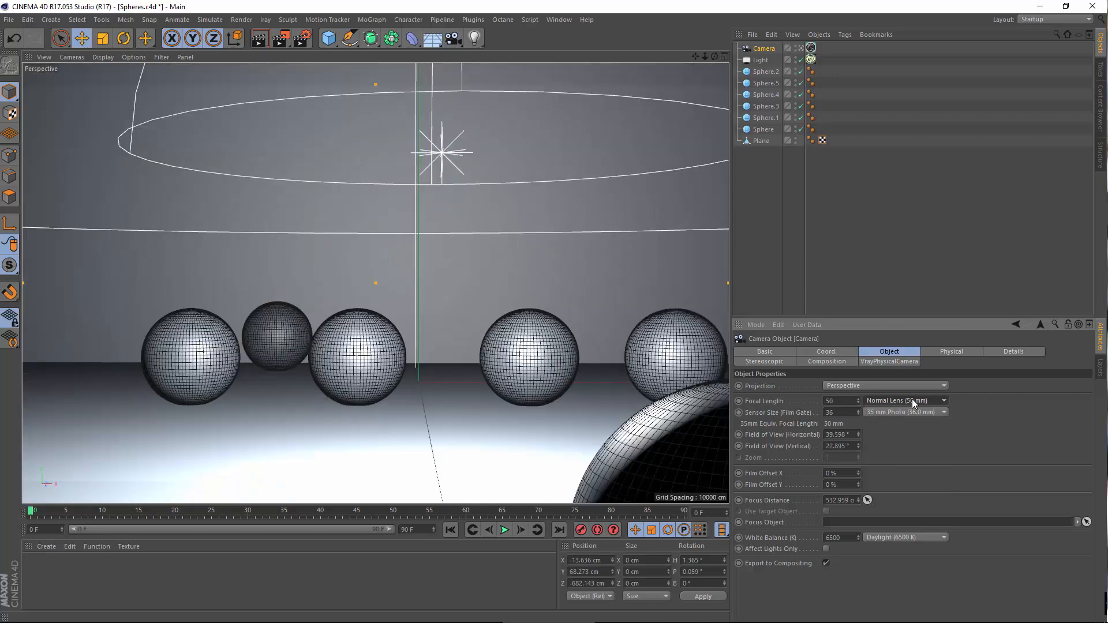
click(912, 400)
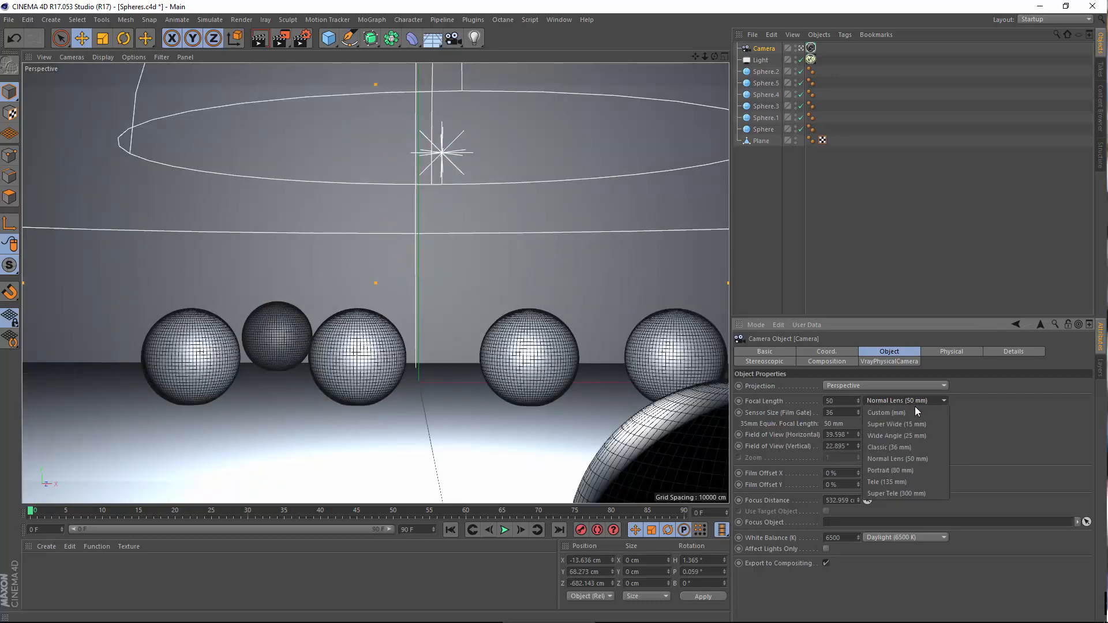
click(905, 470)
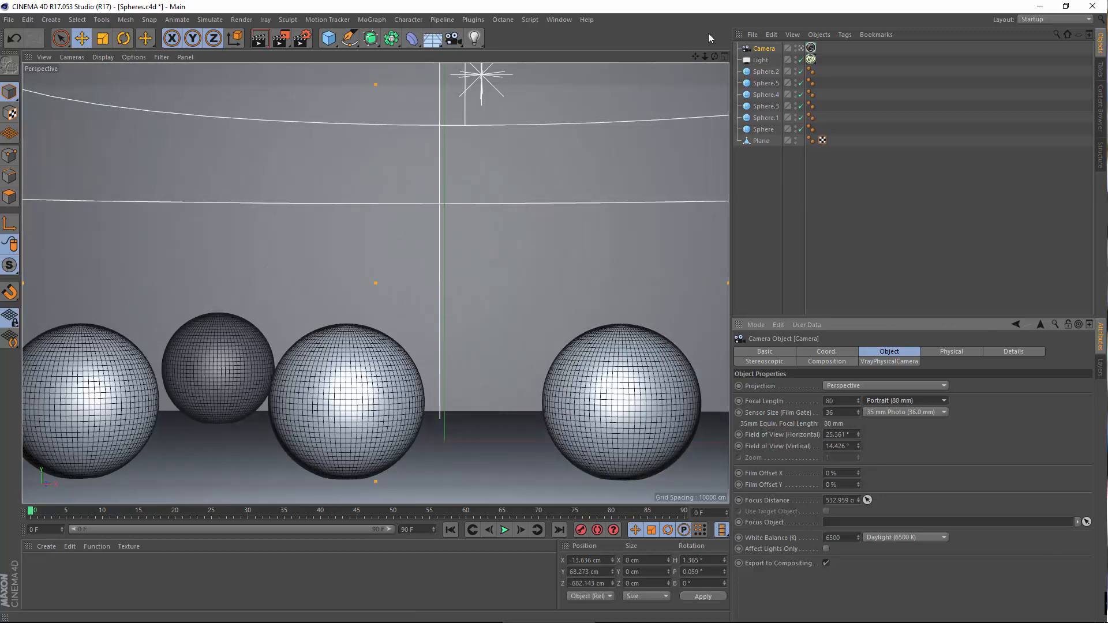
Pull the camera back and shift it to bring the large foreground sphere and the row of spheres into frame.
scroll(289, 323, down, 3)
alt+right_drag(318, 317, 331, 345)
alt+middle_drag(330, 345, 353, 351)
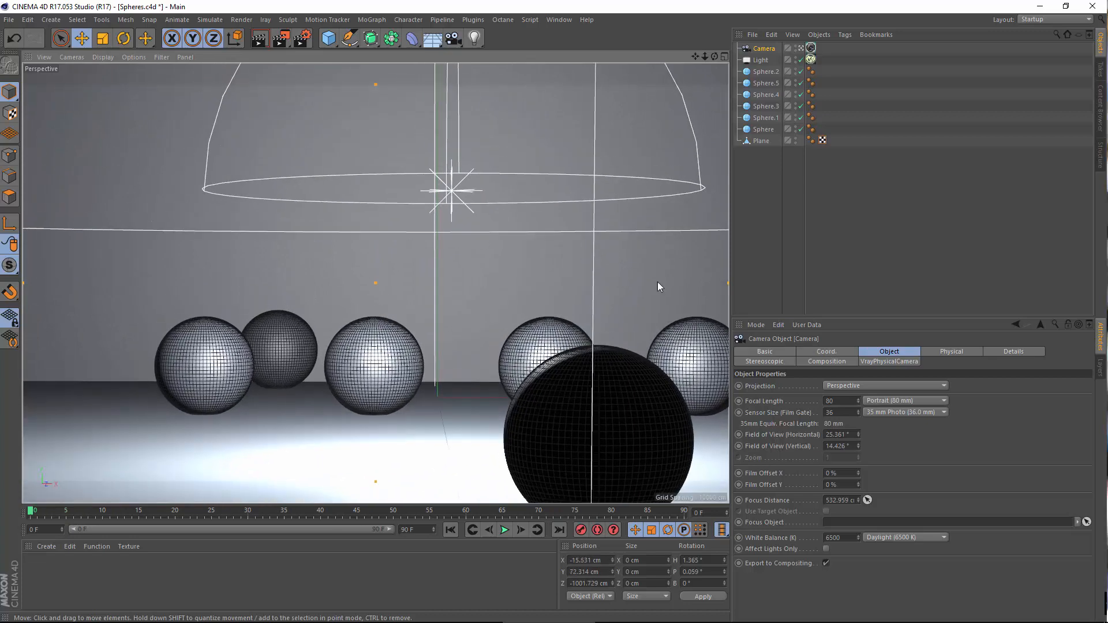
alt+middle_drag(476, 328, 453, 351)
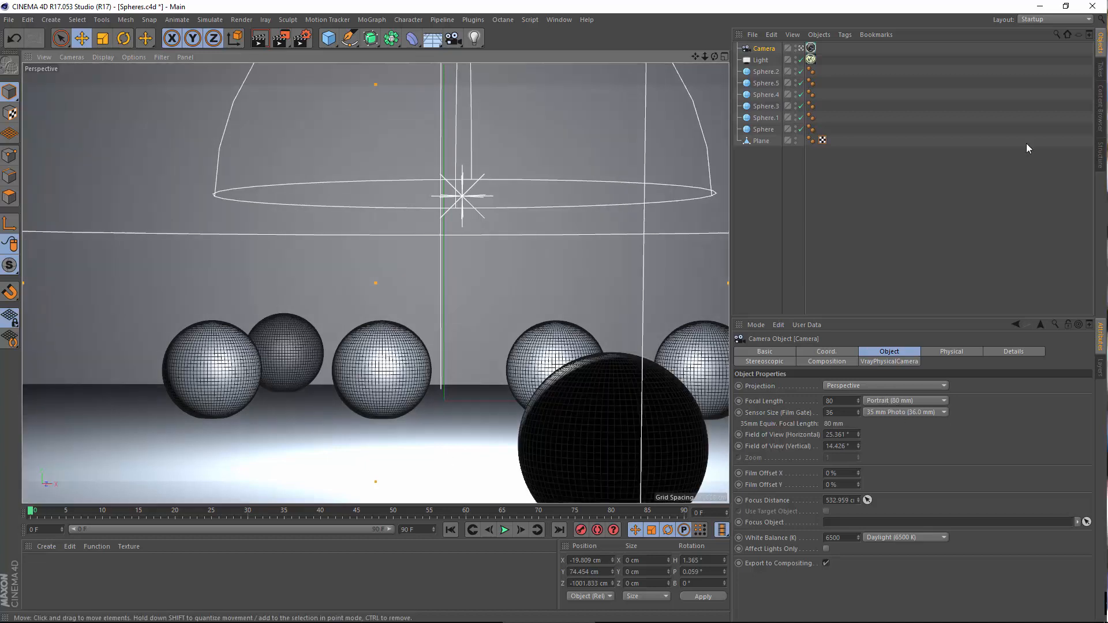
click(753, 213)
key(ctrl+z)
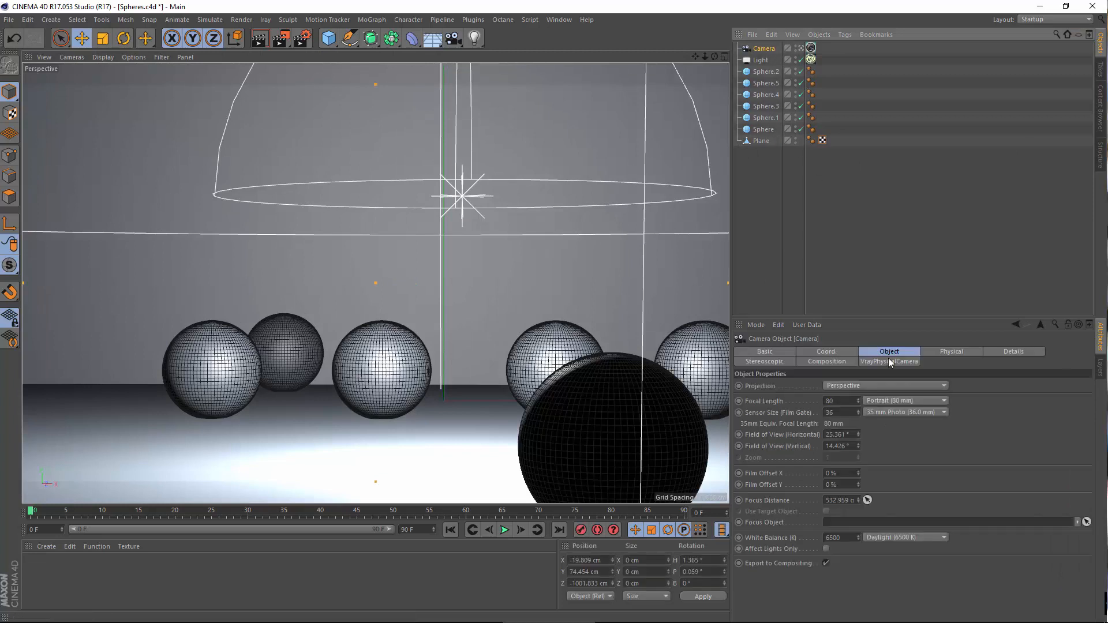
click(895, 398)
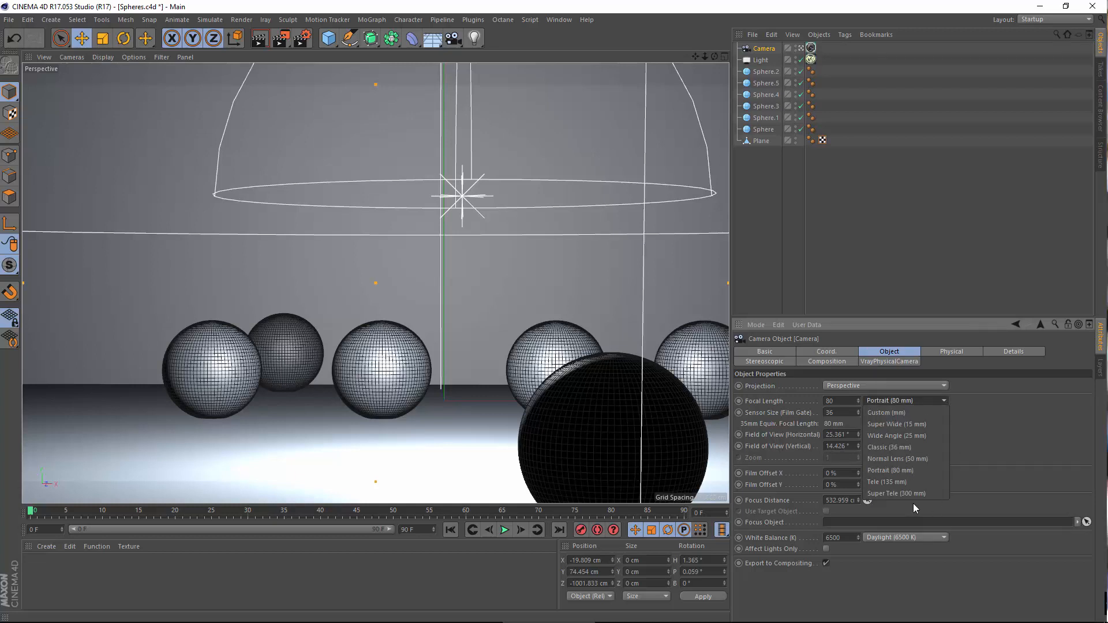
click(997, 421)
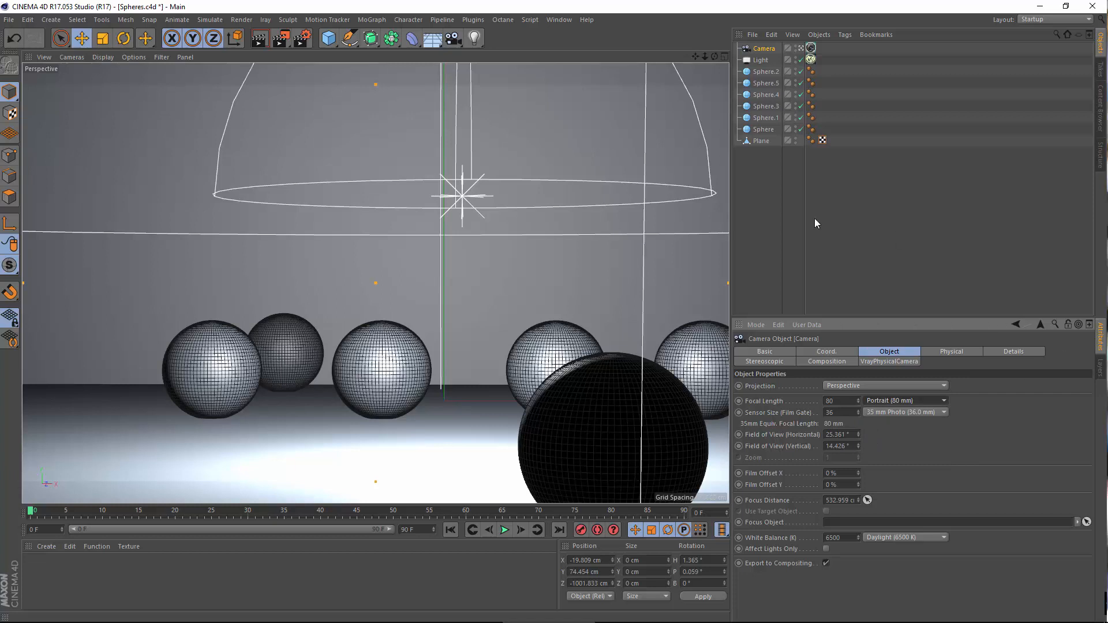
click(767, 233)
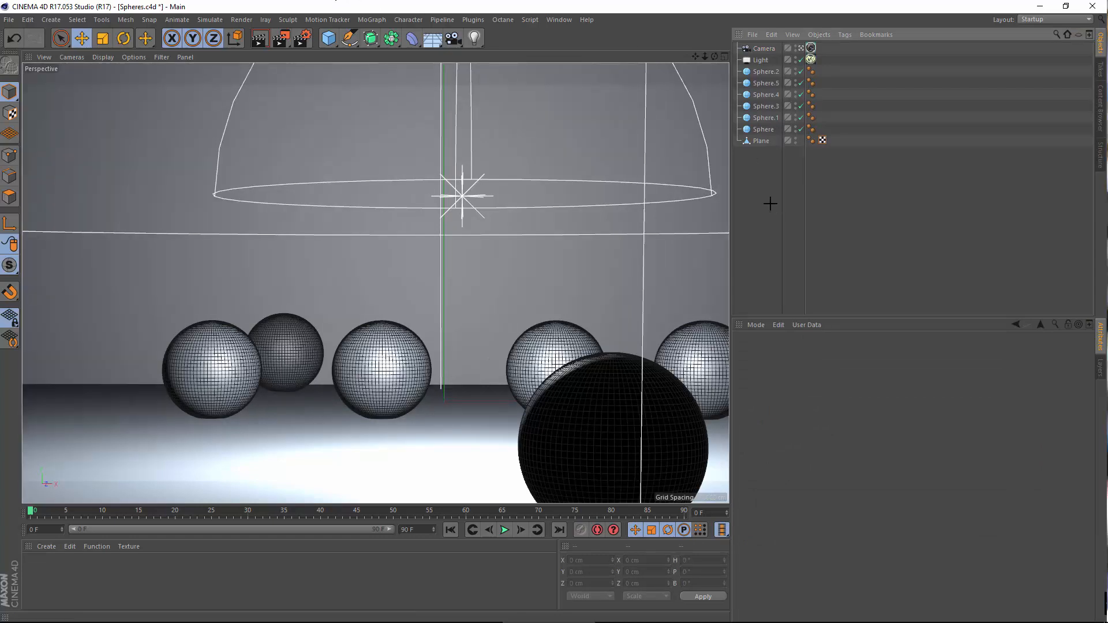
click(759, 49)
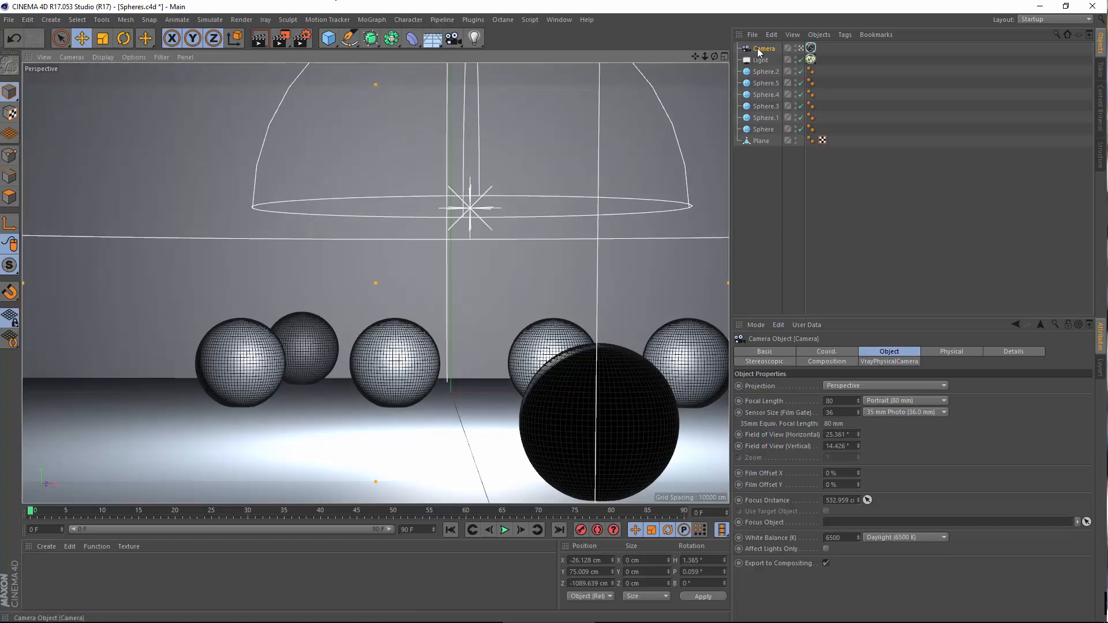
Undo the camera's focal length and position changes, stepping back through the edit history.
click(13, 36)
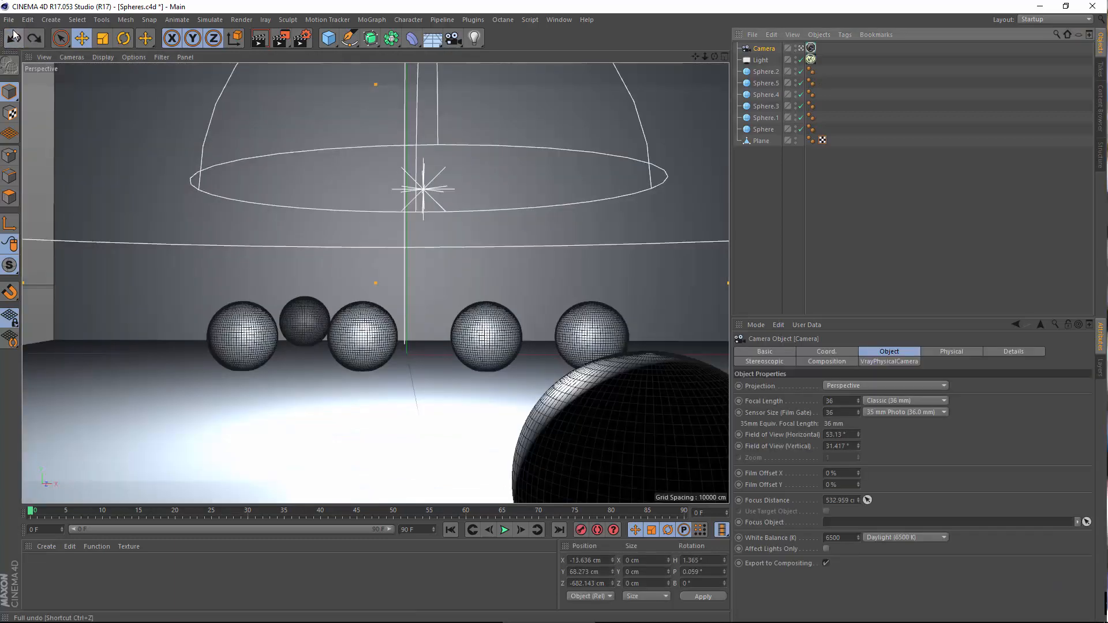
click(13, 36)
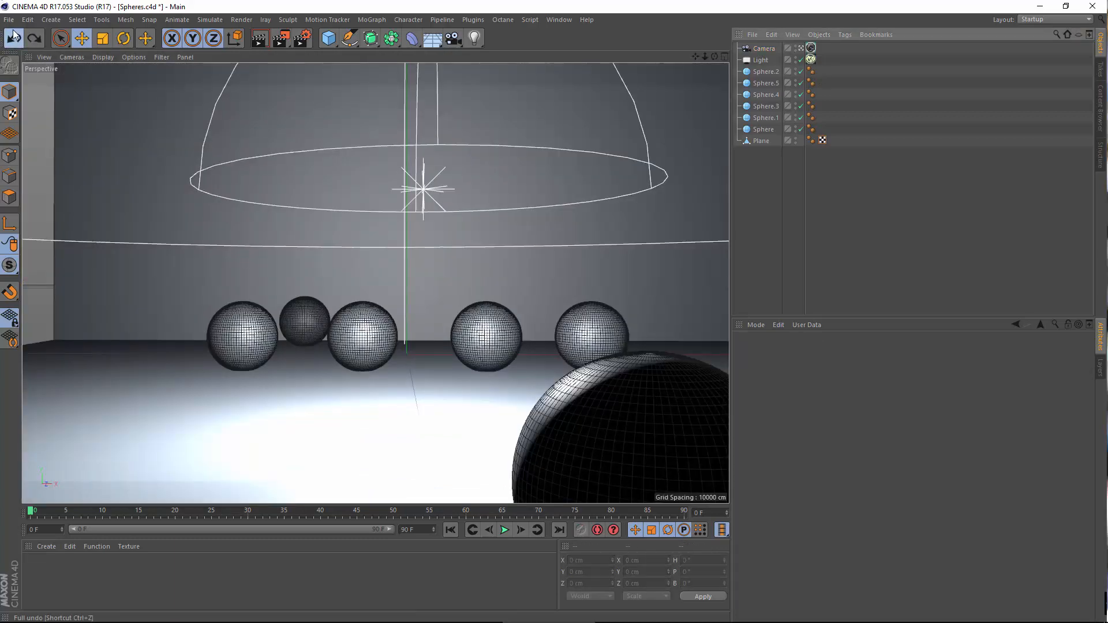
click(13, 36)
click(20, 36)
click(21, 36)
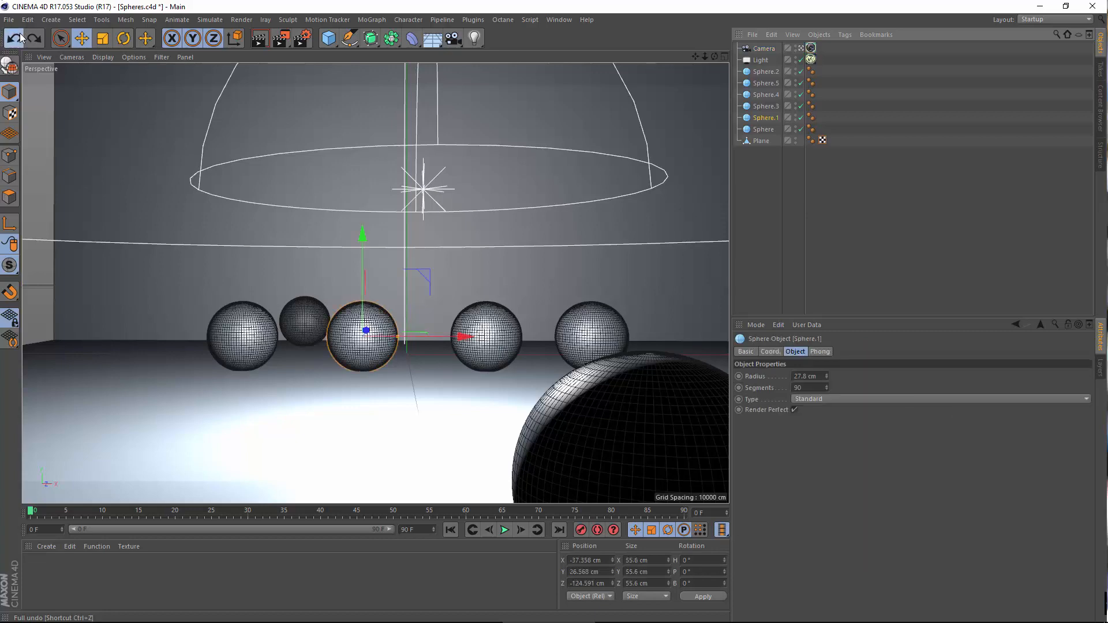
click(21, 37)
Redo the excess undos to restore the camera without a focus object, and look through the scene camera again.
click(35, 38)
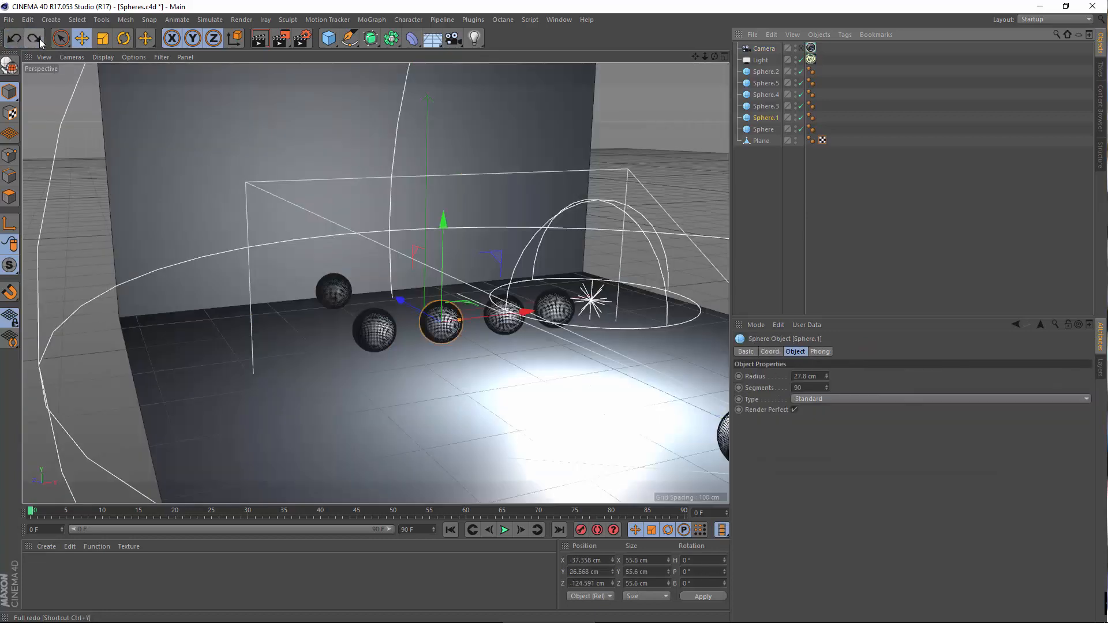
click(35, 38)
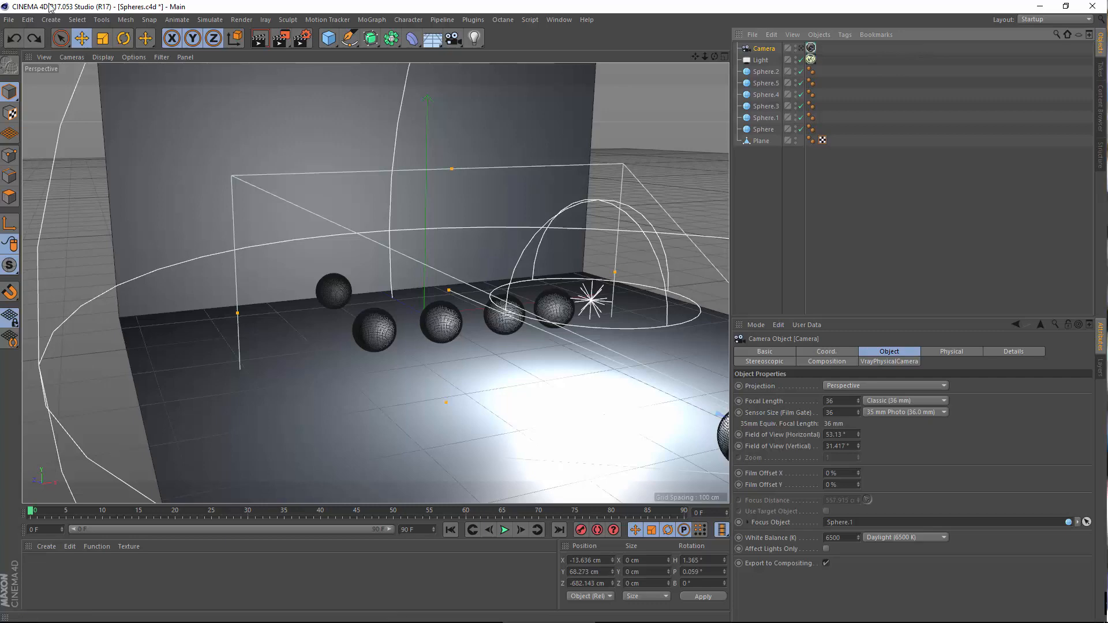
click(36, 40)
click(36, 40)
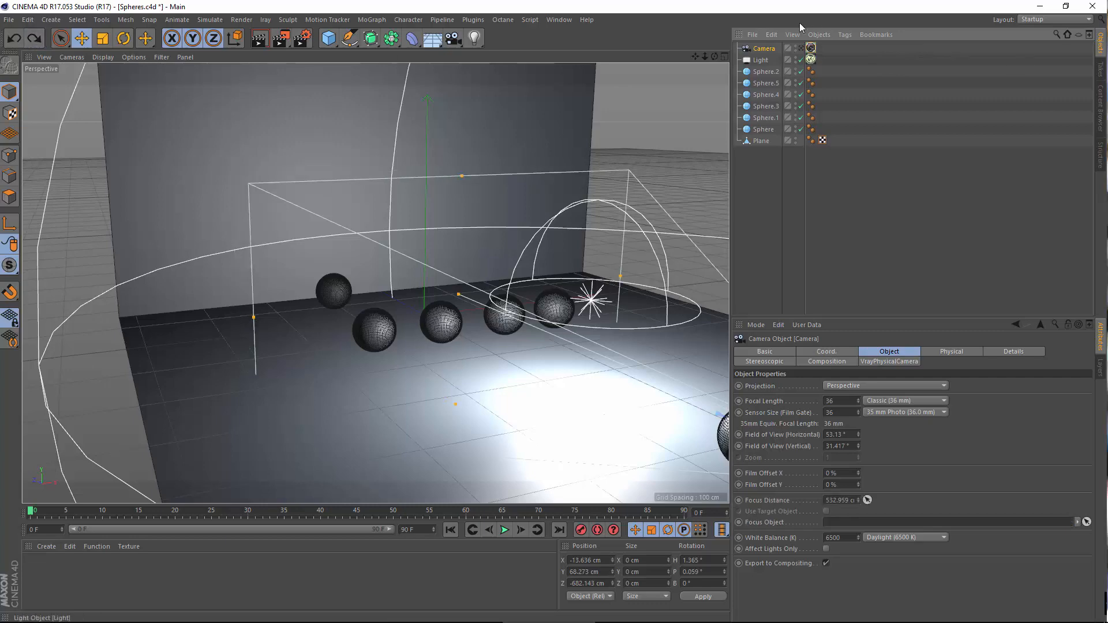
click(810, 48)
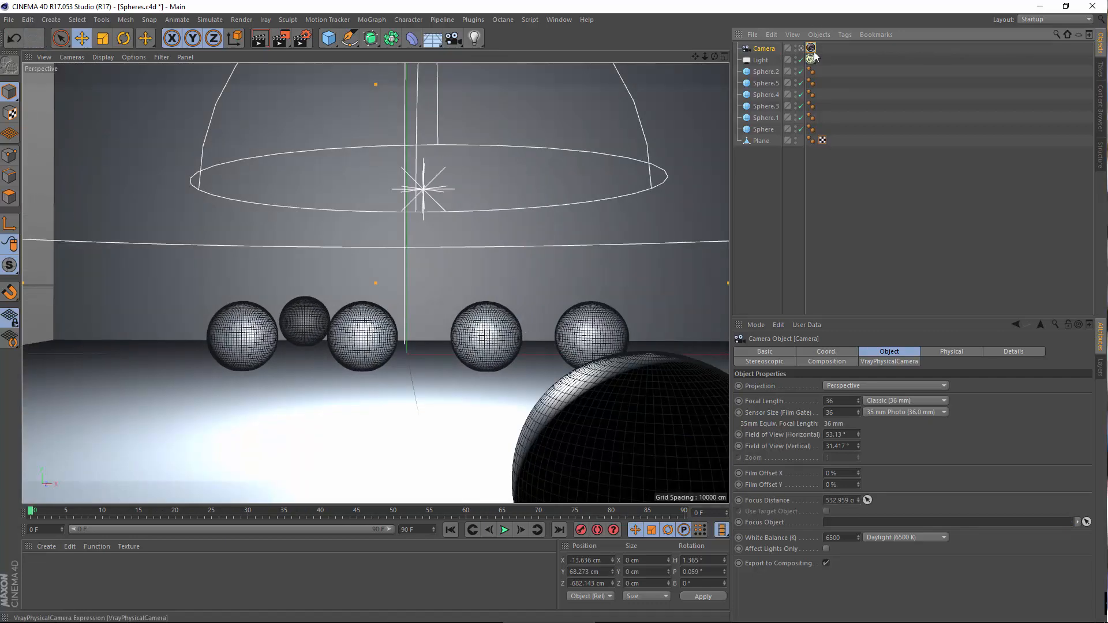
Review the V-Ray render options and the indirect illumination (GI) settings, and minimize the render settings window.
click(303, 38)
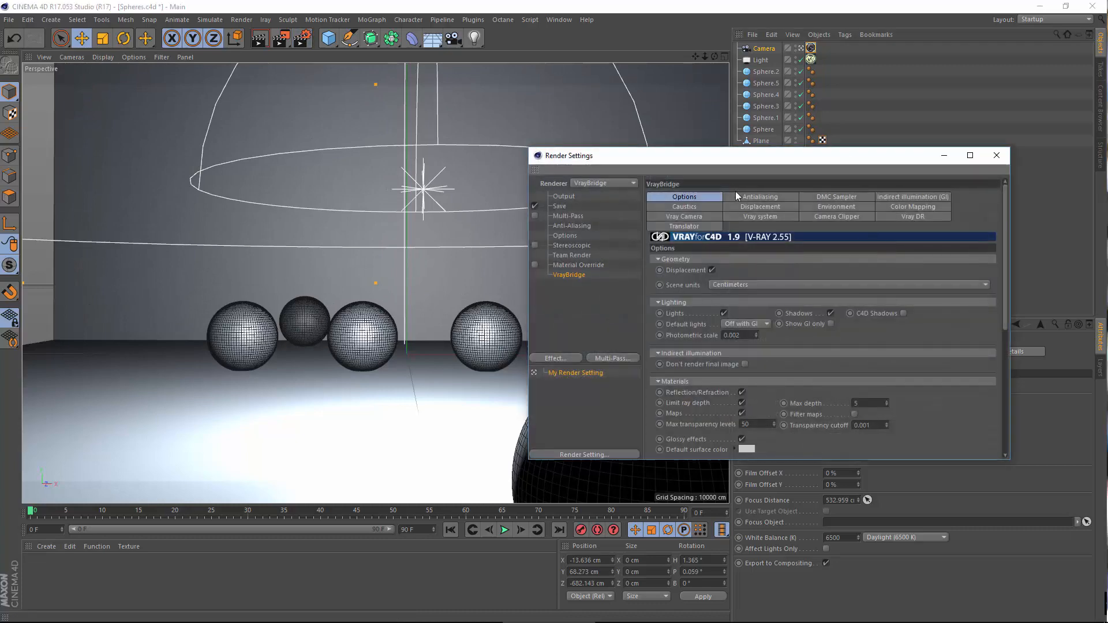
drag(747, 156, 452, 145)
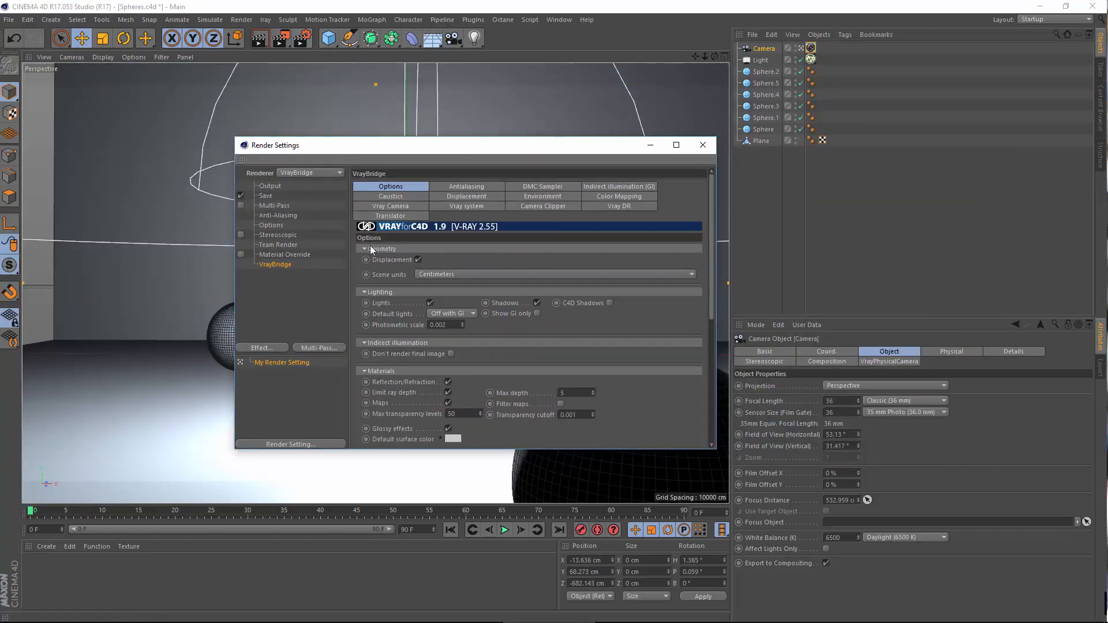
click(640, 186)
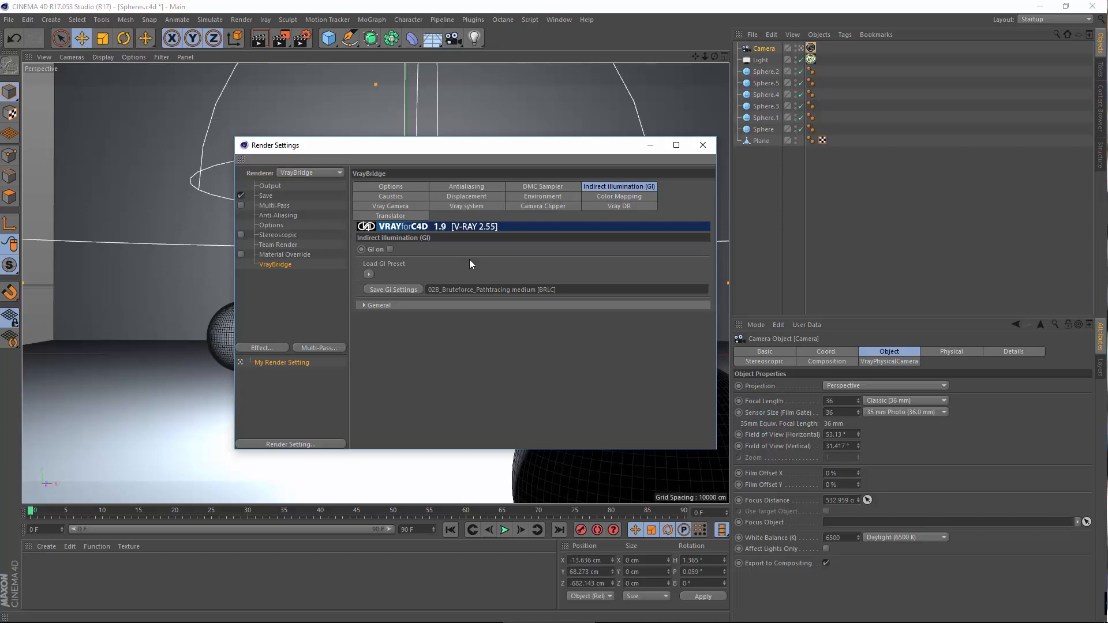
click(650, 144)
View the existing spheres render in the Picture Viewer and minimize the viewer.
click(559, 19)
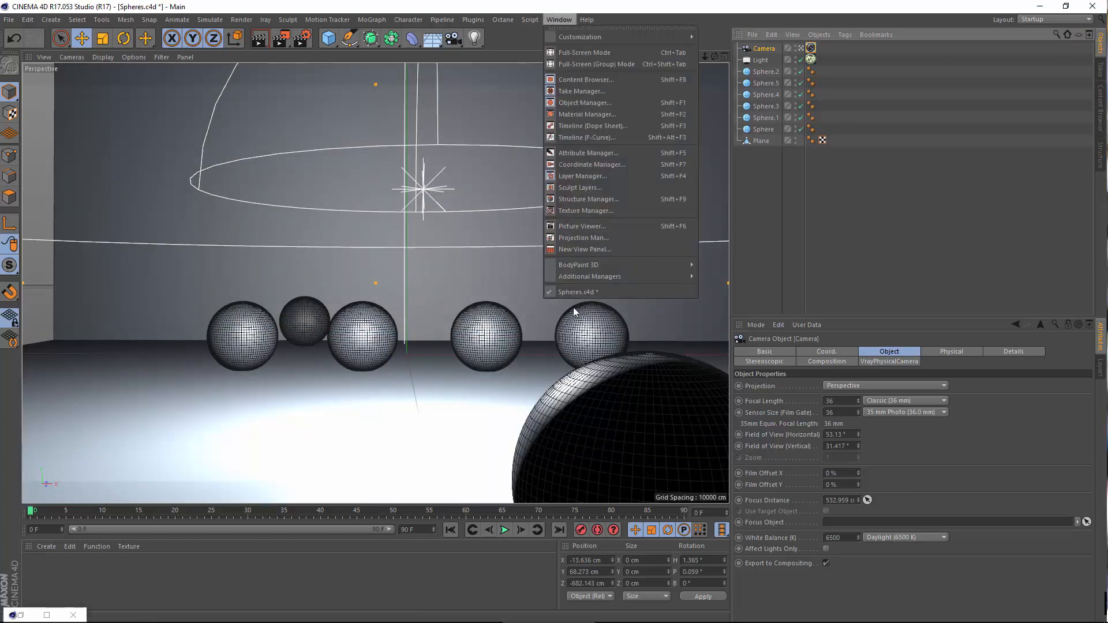
click(593, 225)
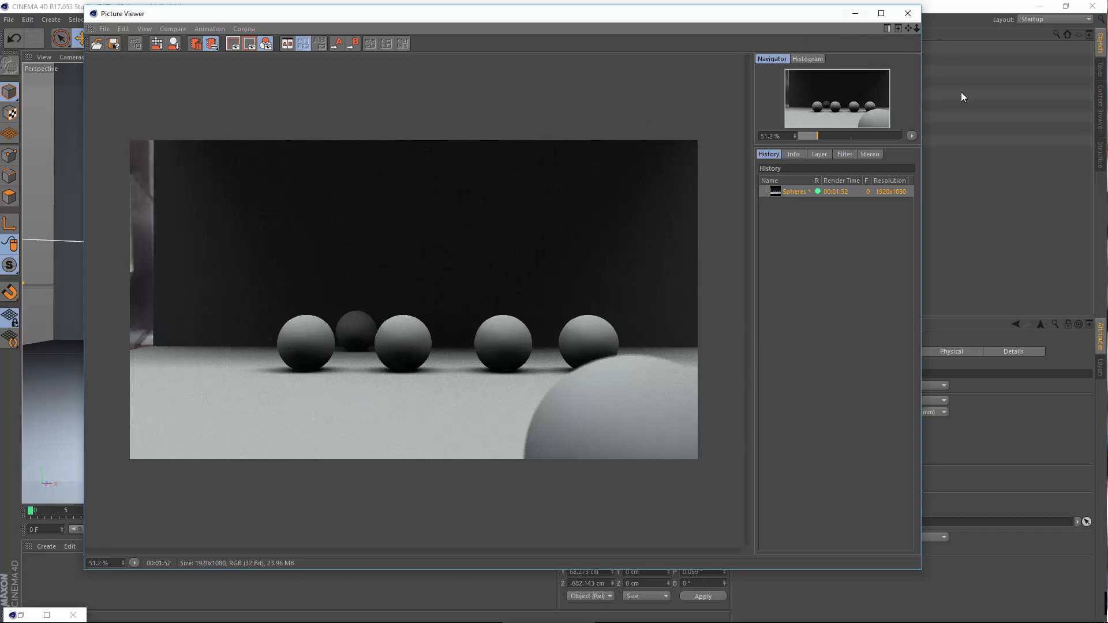
click(855, 13)
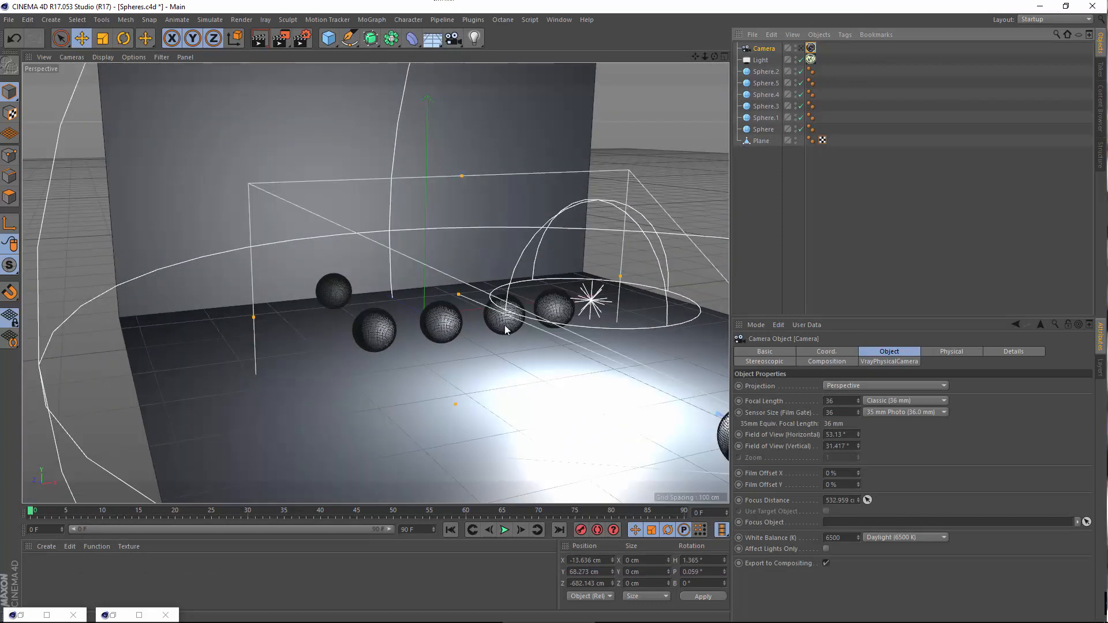
Examine the room's wall, ceiling, spheres and light from several angles outside the scene camera, and return to the camera view.
alt+drag(504, 325, 627, 216)
scroll(444, 356, down, 5)
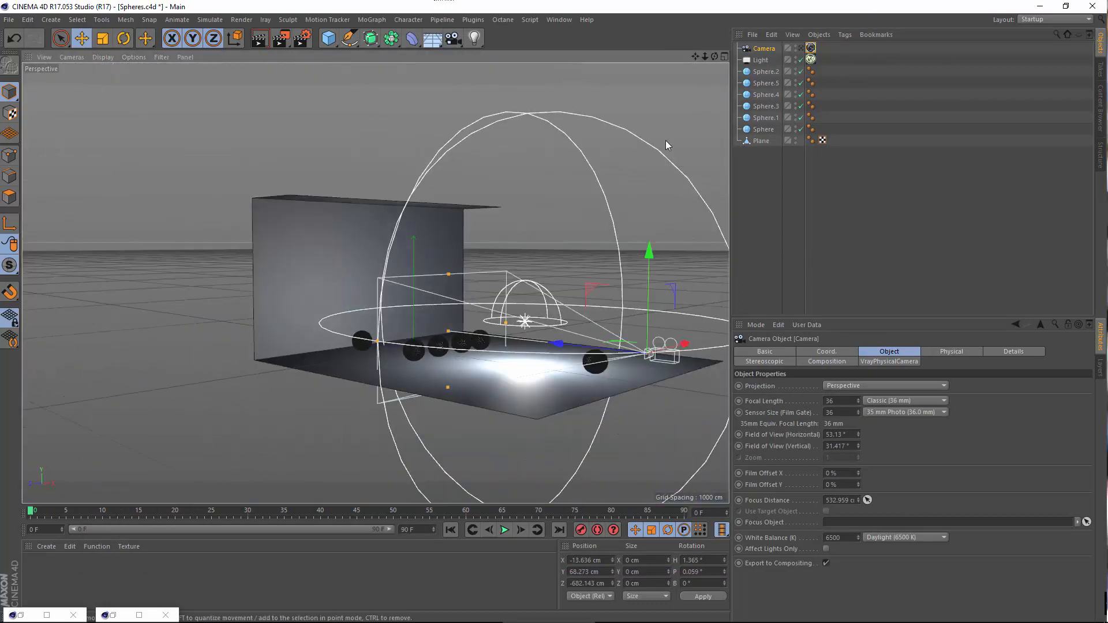
alt+drag(666, 140, 458, 278)
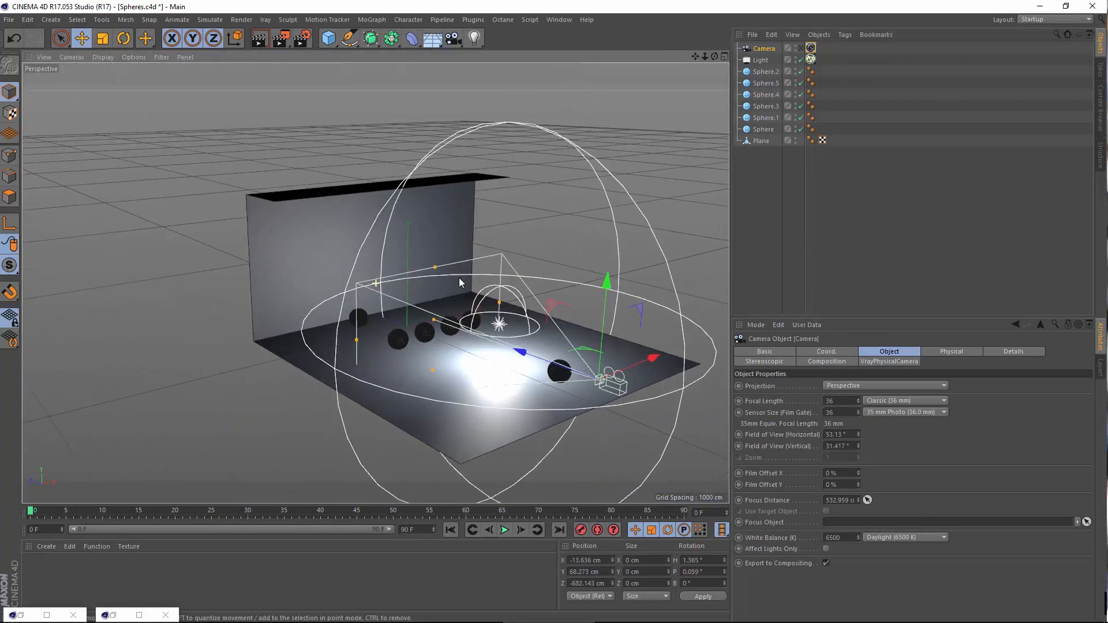
scroll(446, 270, up, 5)
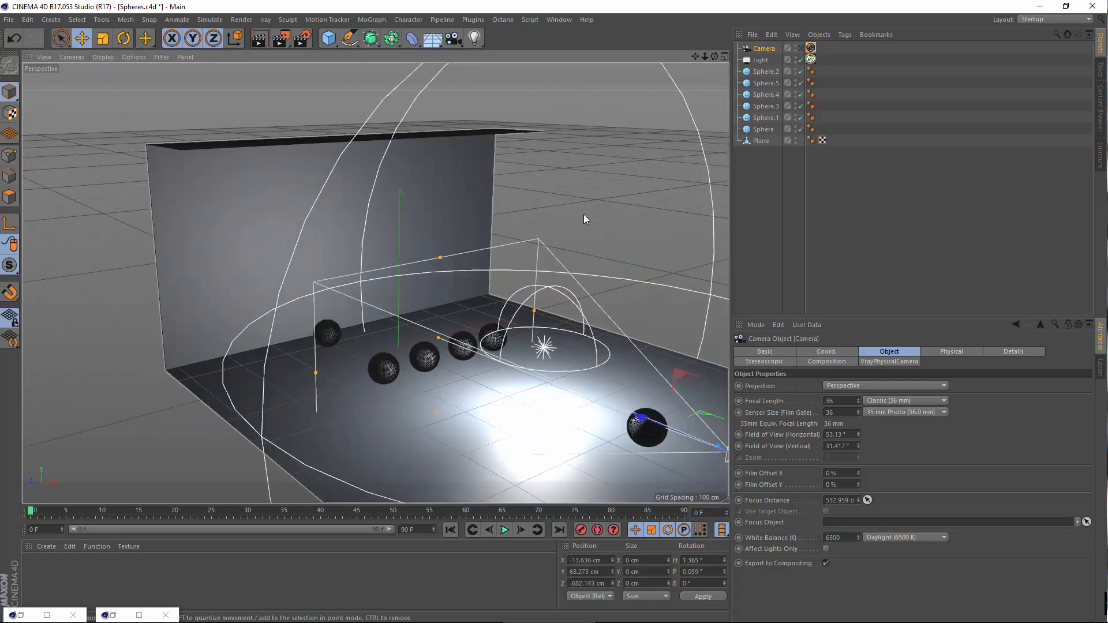
alt+drag(583, 213, 655, 153)
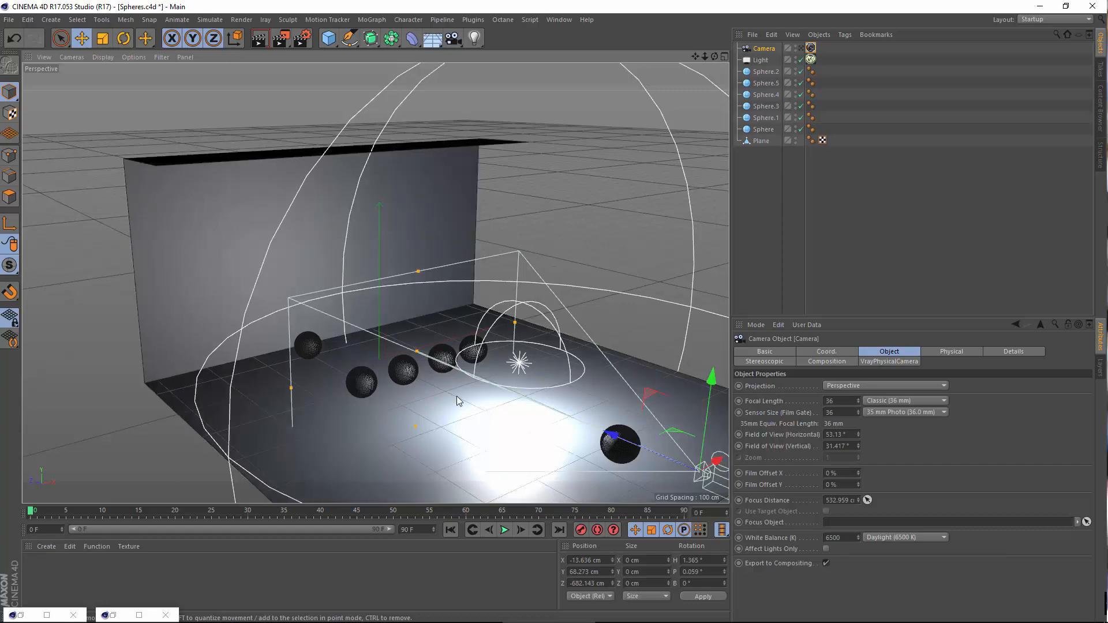
scroll(483, 302, up, 5)
alt+drag(503, 370, 664, 220)
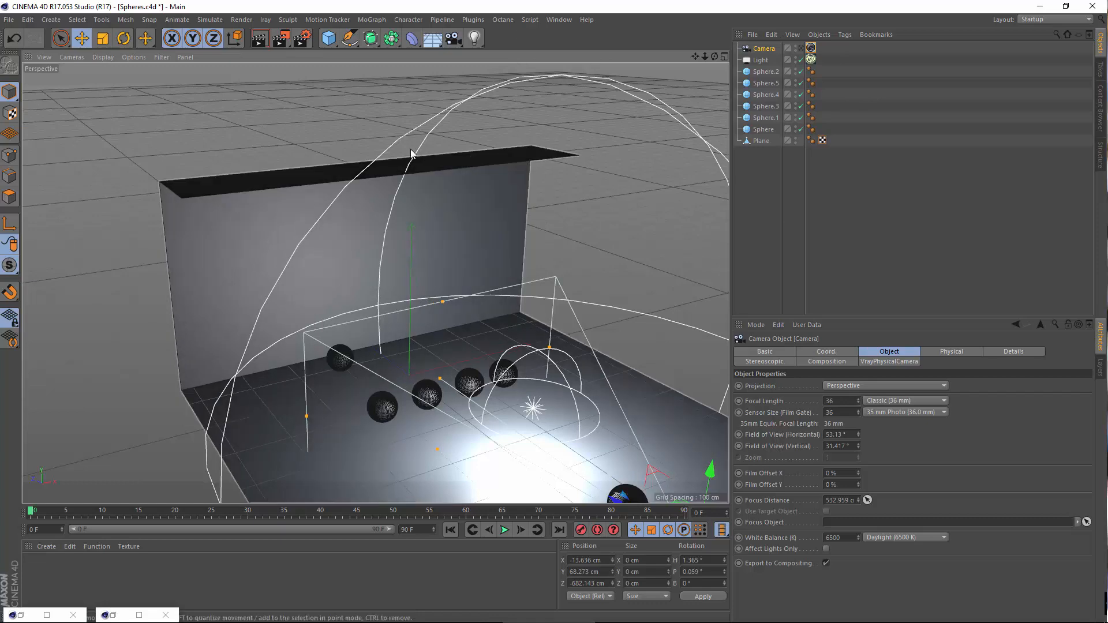
mouse_move(410, 150)
alt+middle_down()
mouse_move(472, 154)
mouse_move(494, 143)
alt+middle_up()
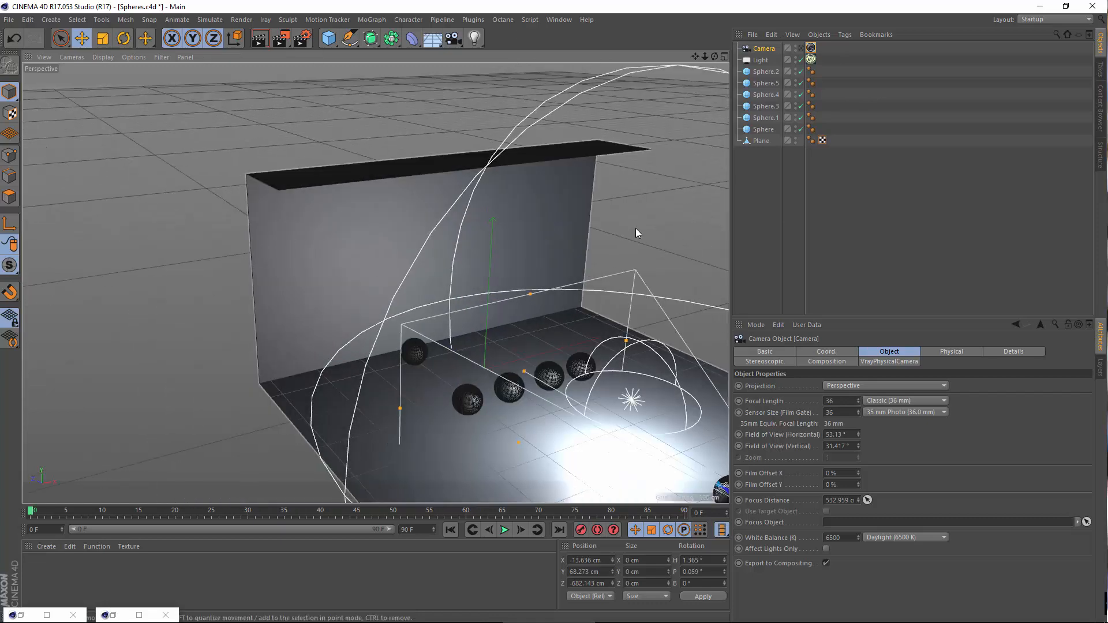
alt+middle_drag(391, 261, 376, 282)
mouse_move(470, 353)
alt+mouse_down()
mouse_move(462, 361)
mouse_move(570, 300)
alt+mouse_up()
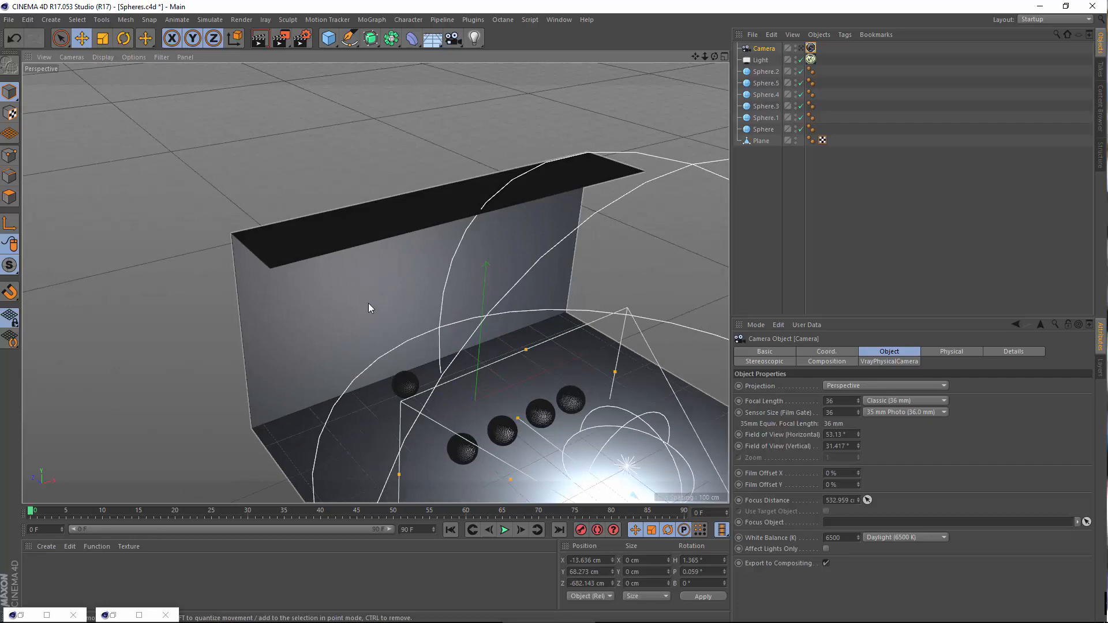
alt+drag(368, 303, 394, 251)
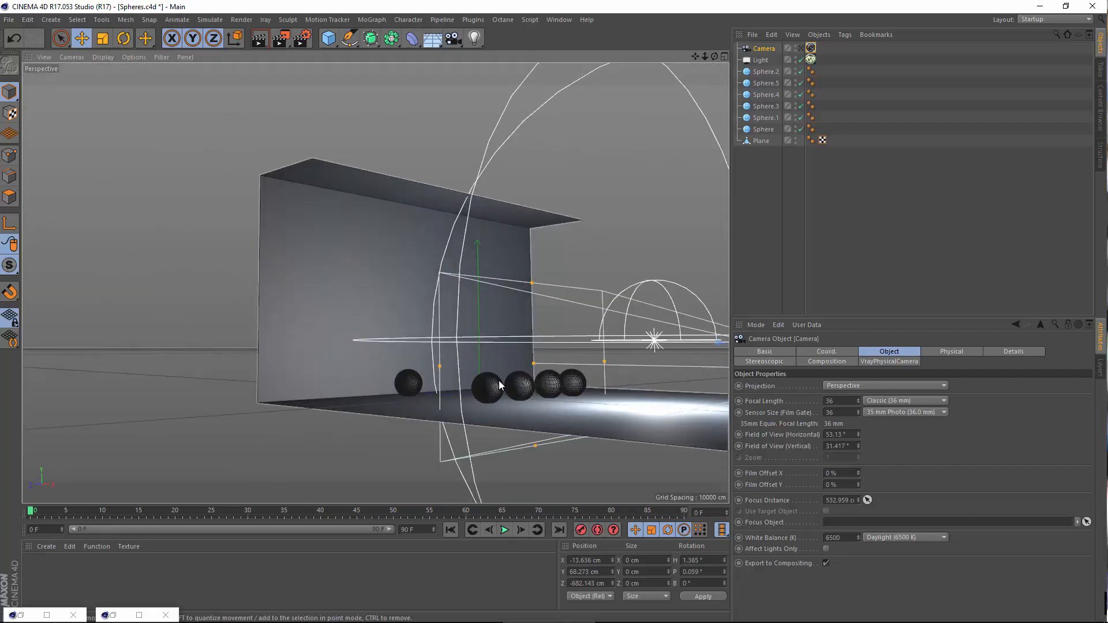
mouse_move(504, 393)
alt+mouse_down()
mouse_move(467, 383)
mouse_move(493, 272)
mouse_move(508, 351)
alt+mouse_up()
click(801, 48)
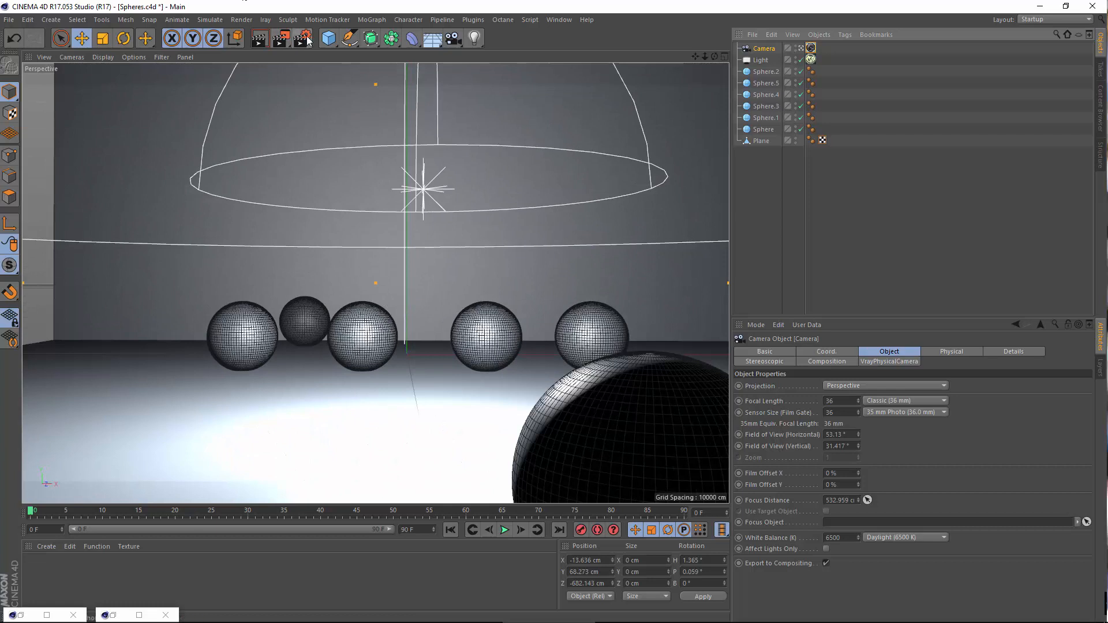
Enable V-Ray global illumination with the preset 02B_Bruteforce_Pathtracing medium [BRLC] and close the render settings.
click(287, 42)
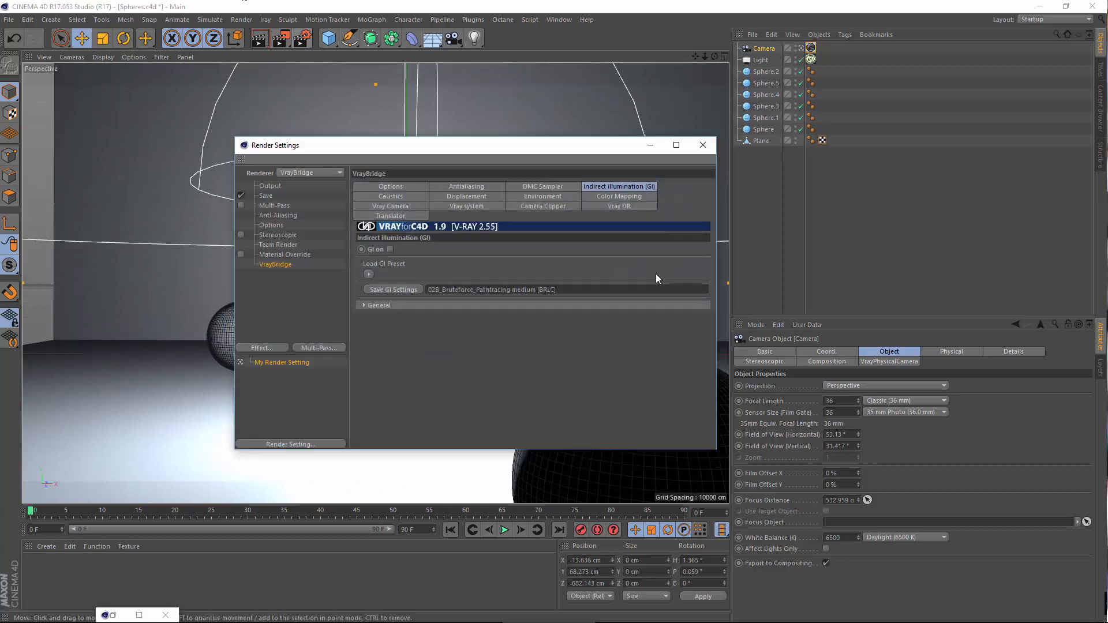
click(390, 249)
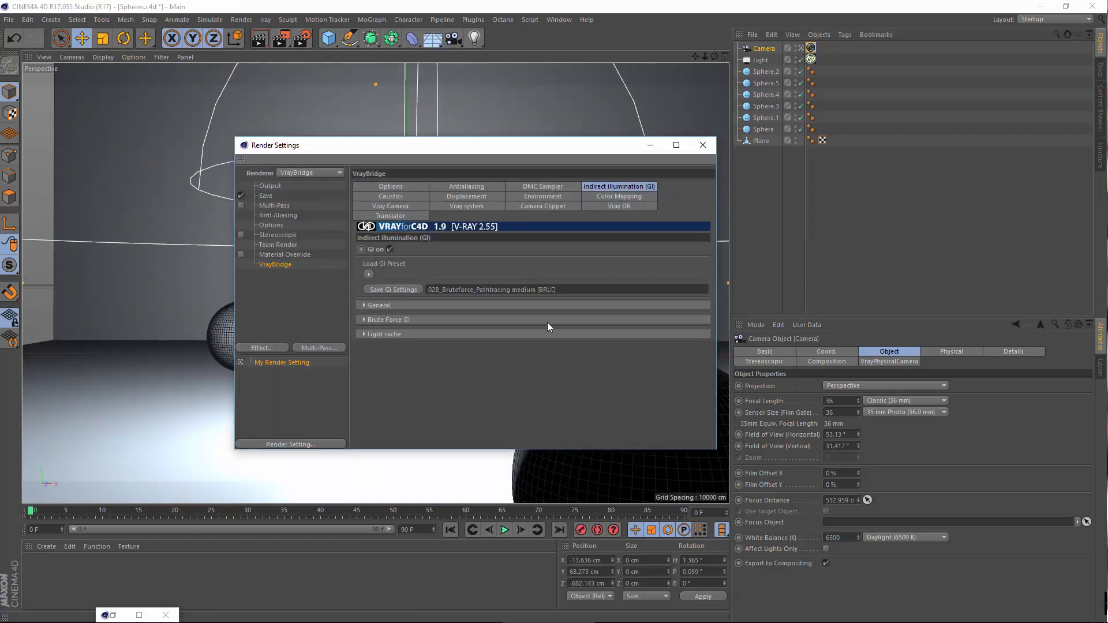
click(368, 273)
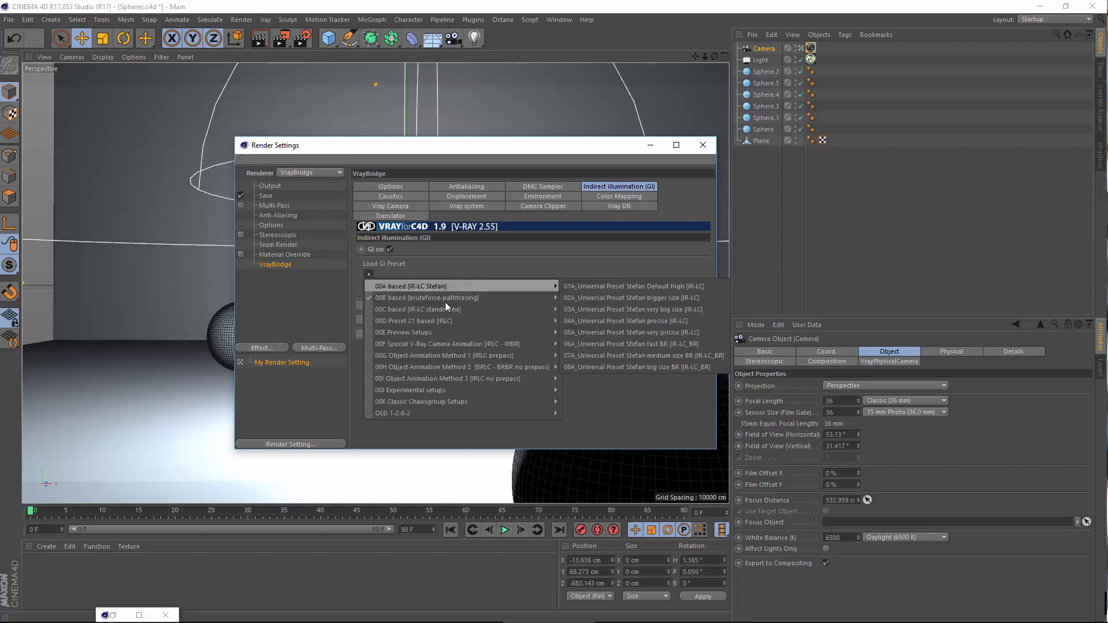
mouse_move(486, 296)
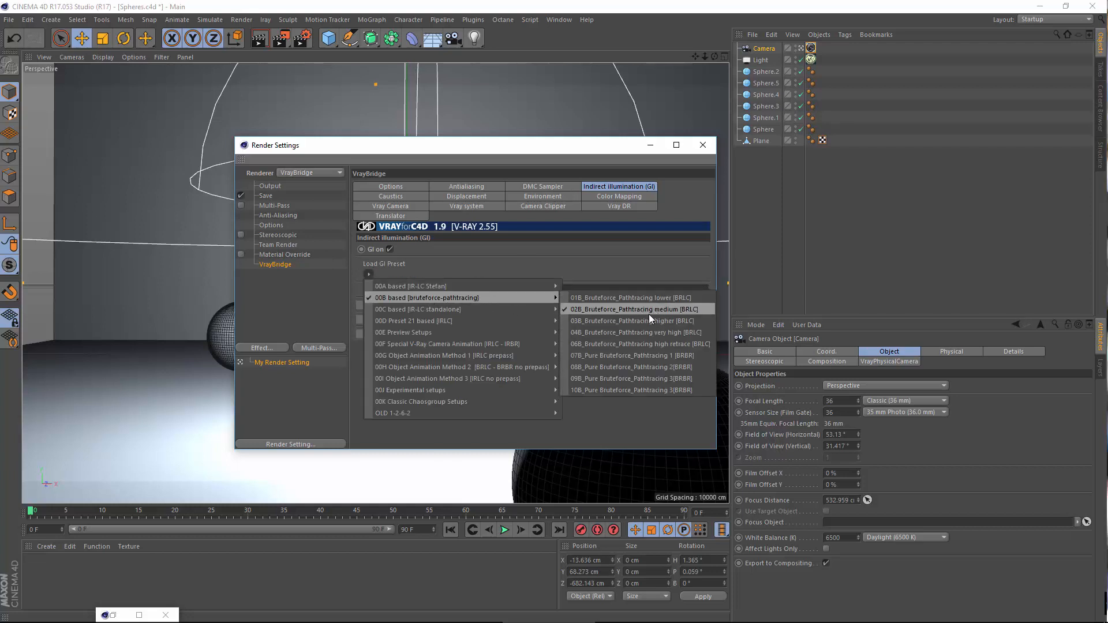
click(665, 310)
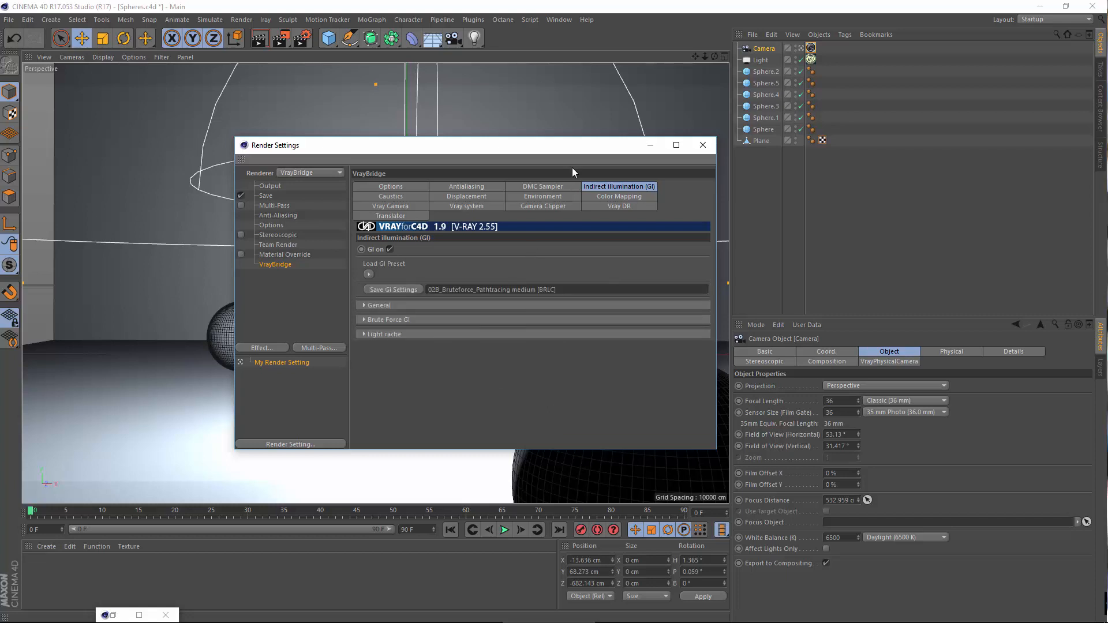
click(703, 145)
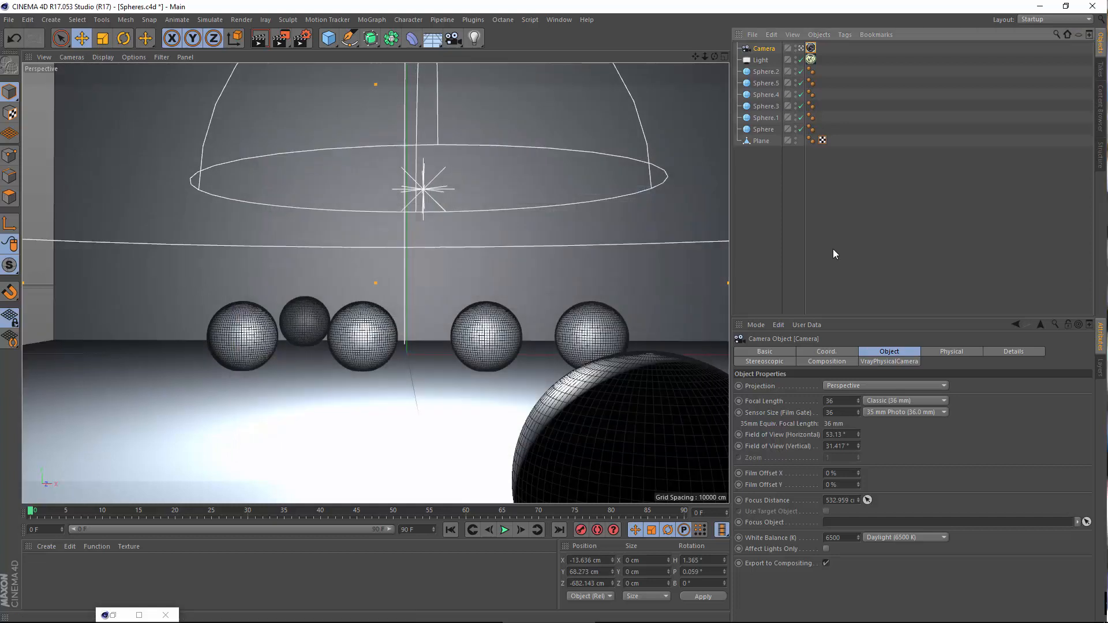
Deselect everything, render the scene to the Picture Viewer and display the new render.
click(832, 248)
click(241, 20)
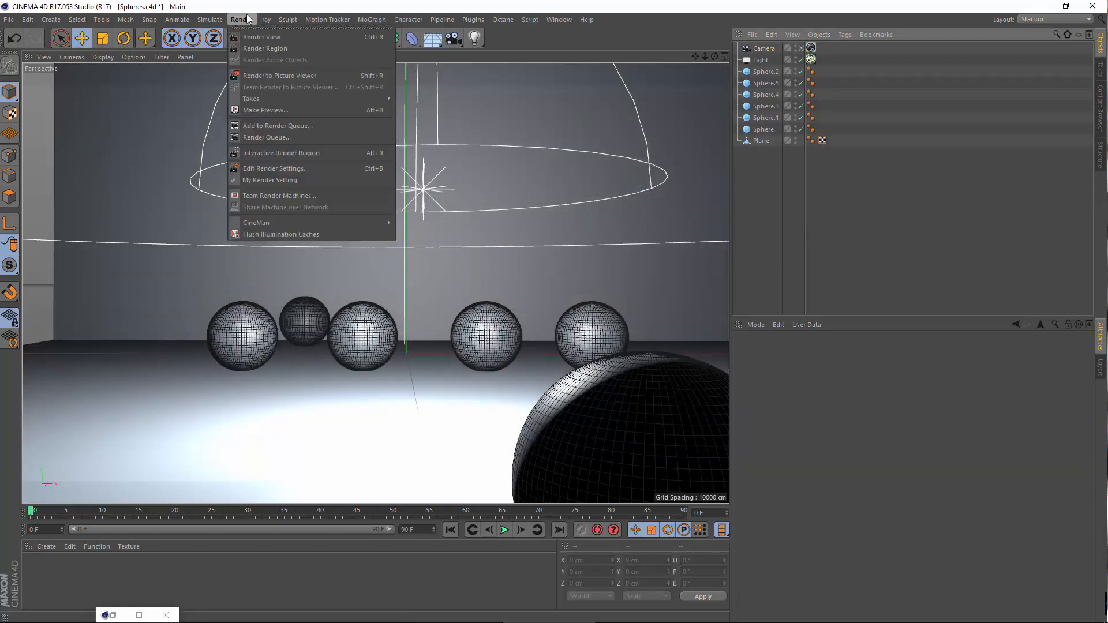
click(291, 75)
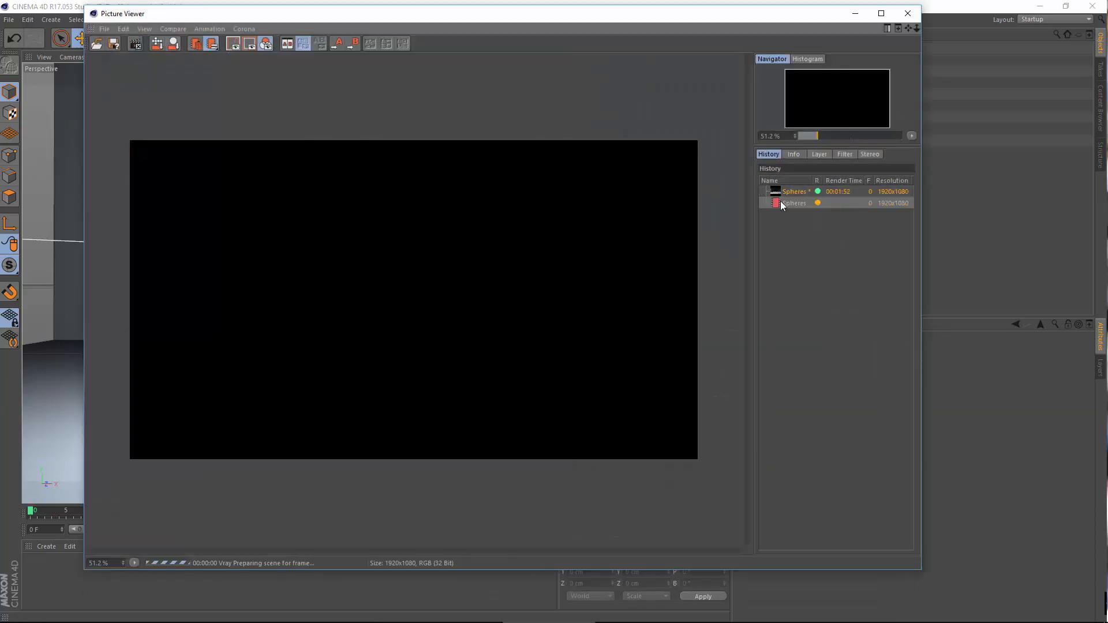
click(791, 203)
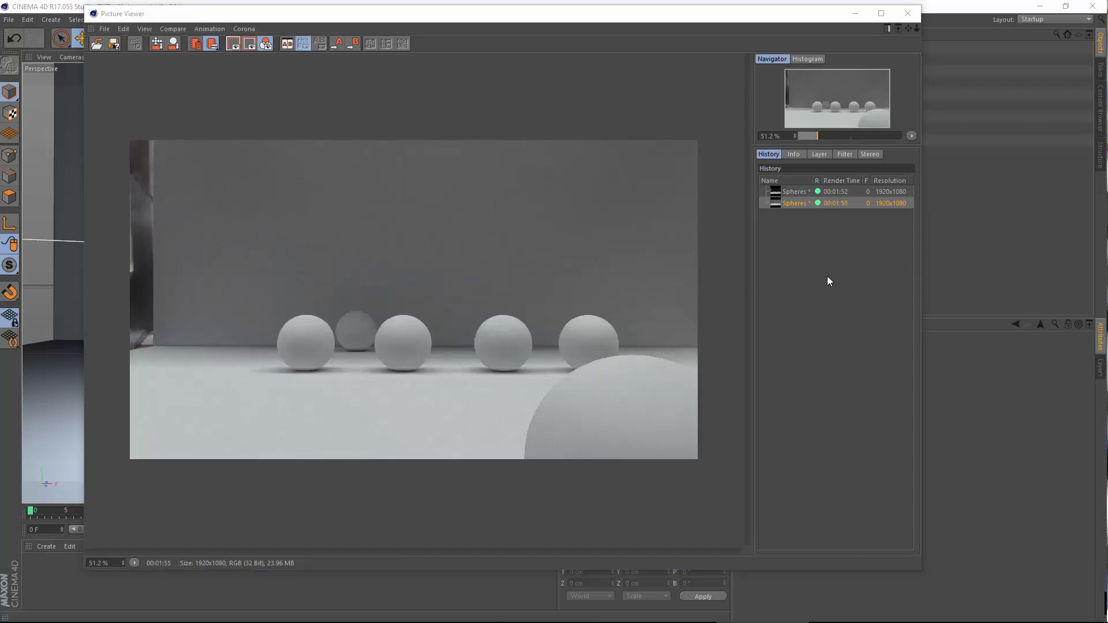
Compare the spheres renders without and with global illumination by alternating between them, and close the Picture Viewer.
click(788, 192)
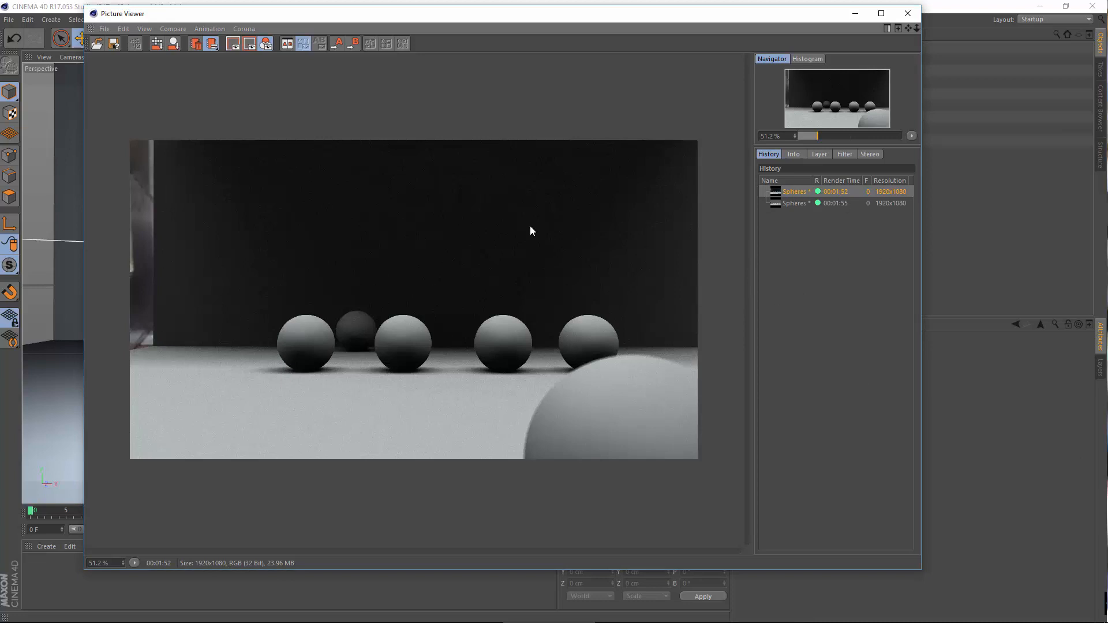
click(790, 203)
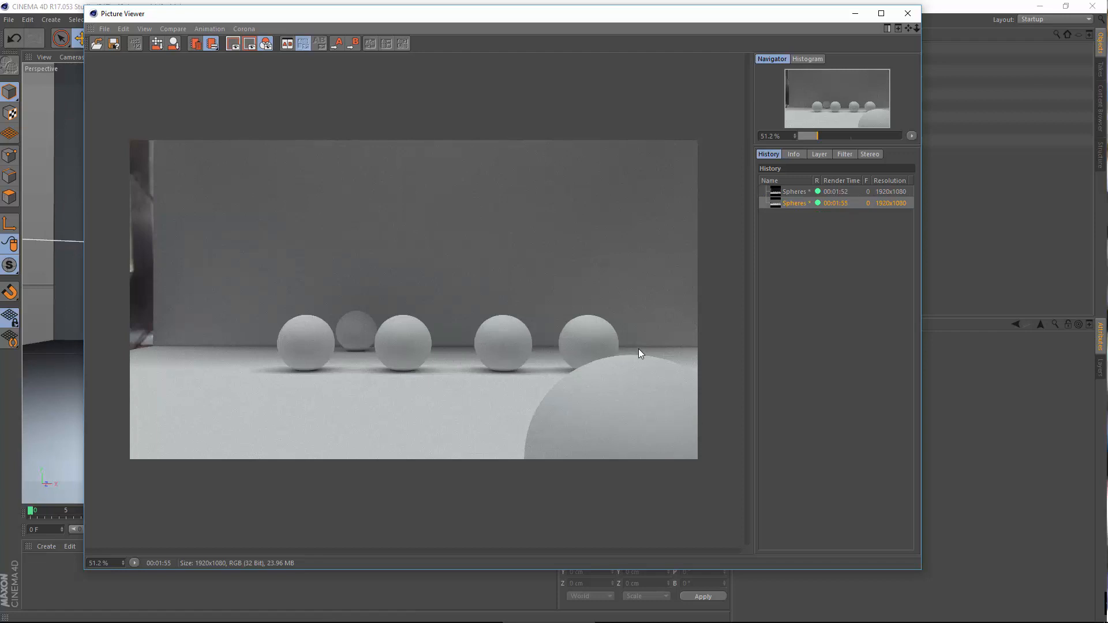
click(796, 193)
click(807, 202)
click(801, 194)
click(799, 206)
click(799, 193)
click(799, 204)
scroll(575, 296, up, 1)
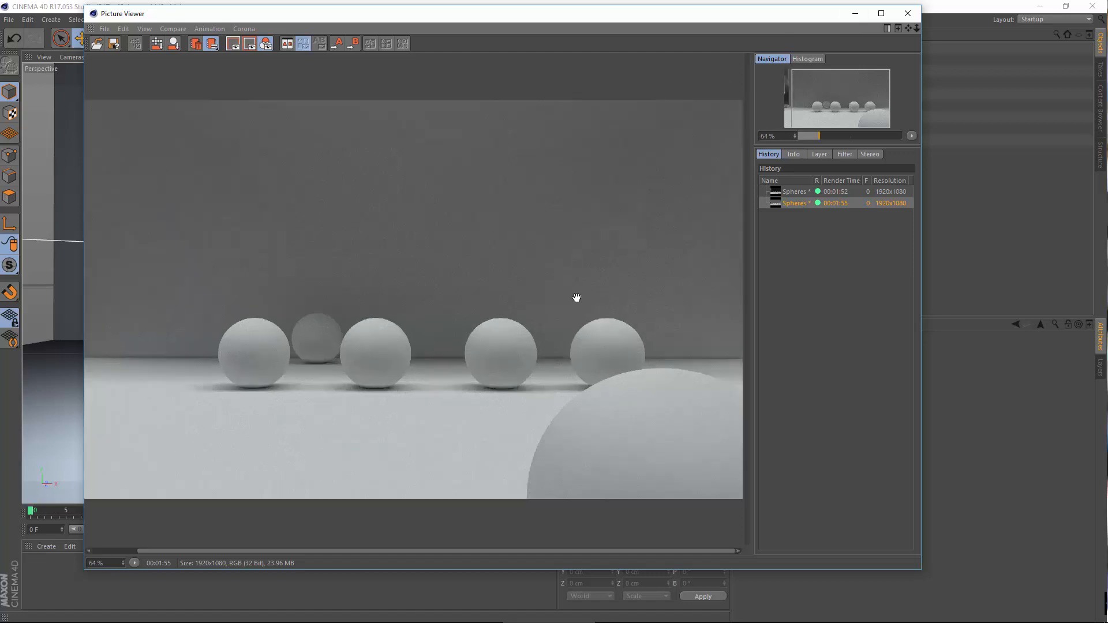
scroll(577, 296, down, 1)
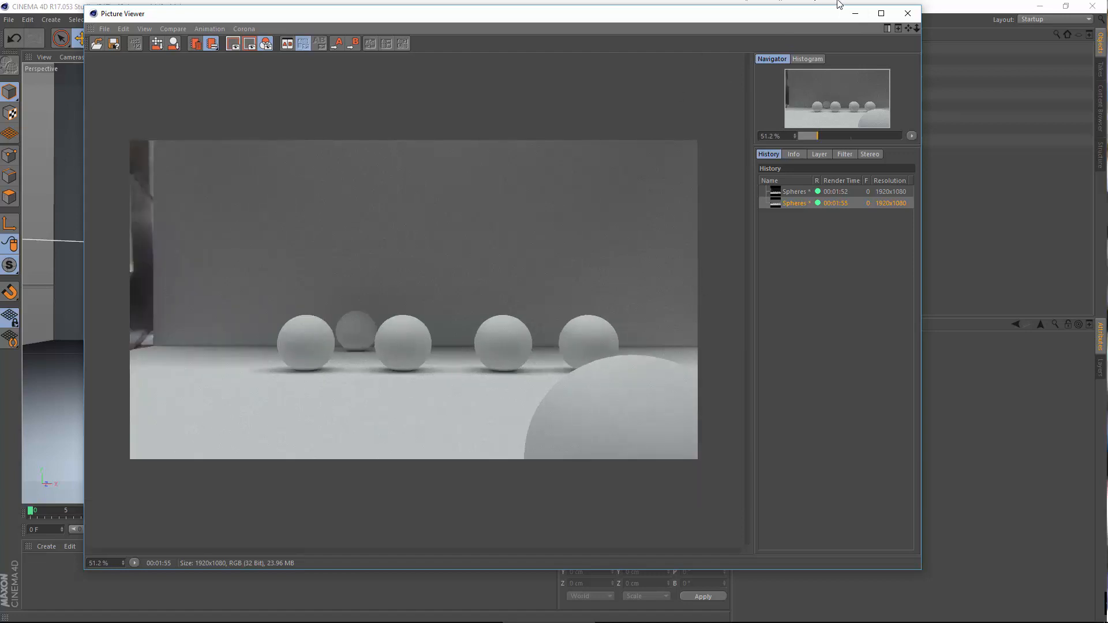
click(903, 14)
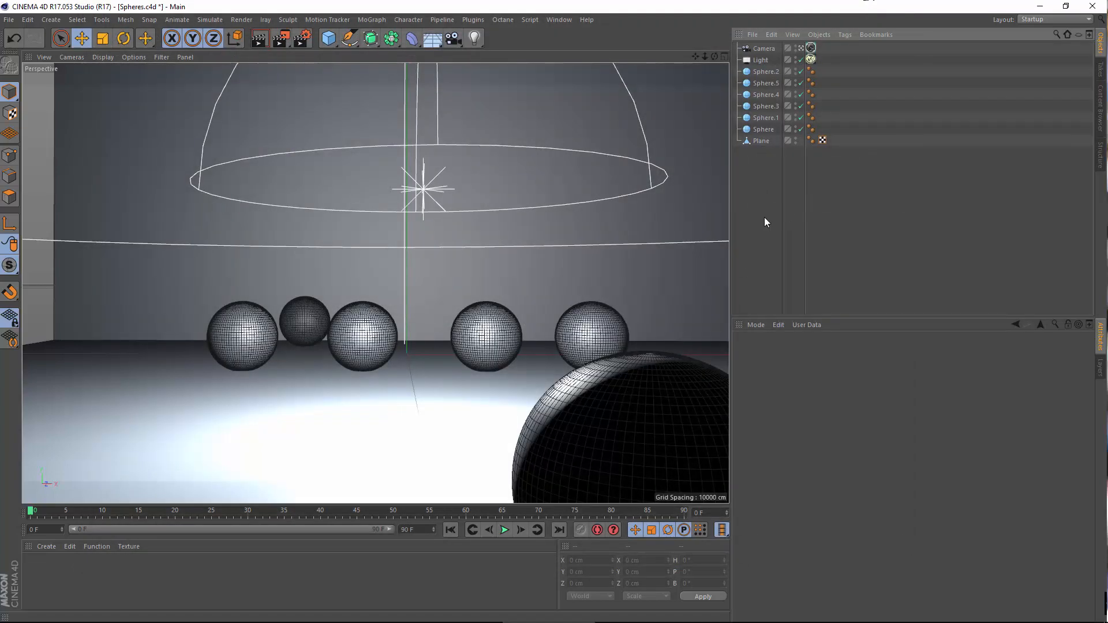
Inspect the camera, light and plane objects in turn, and clear the selection.
click(762, 50)
click(763, 61)
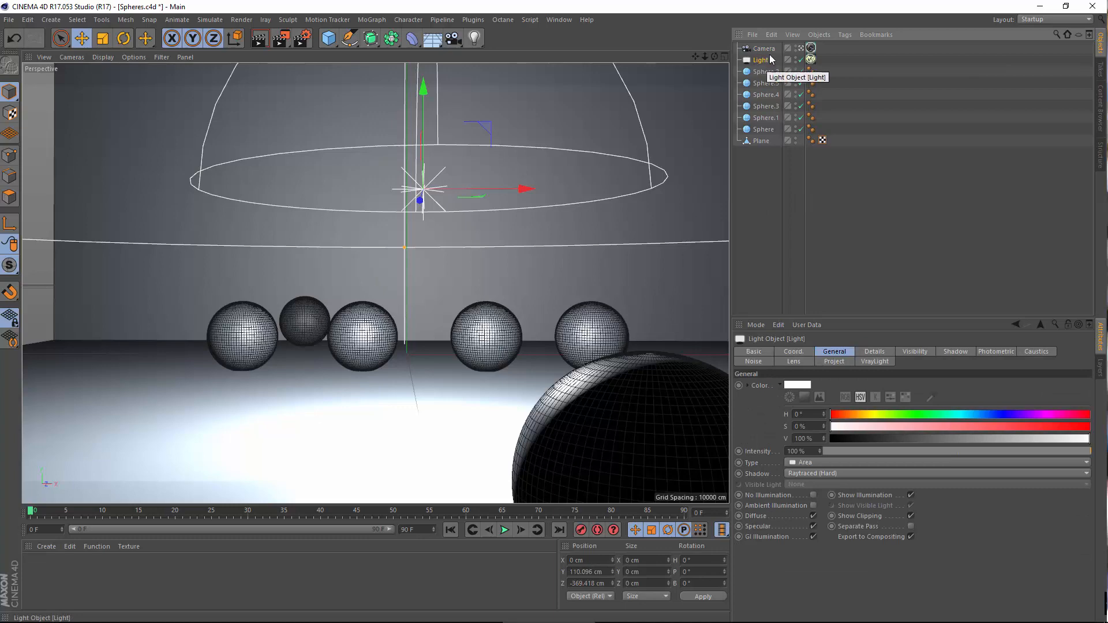
click(763, 49)
click(756, 142)
click(865, 188)
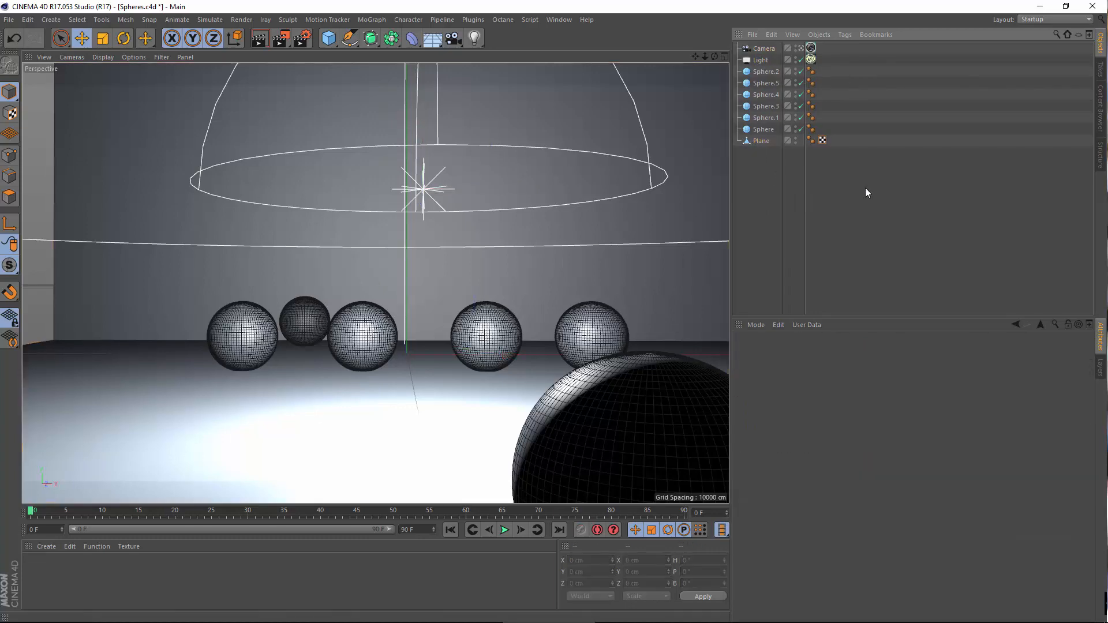
Check the Linear Workflow option in both the V-Ray color mapping settings and the project settings.
click(301, 39)
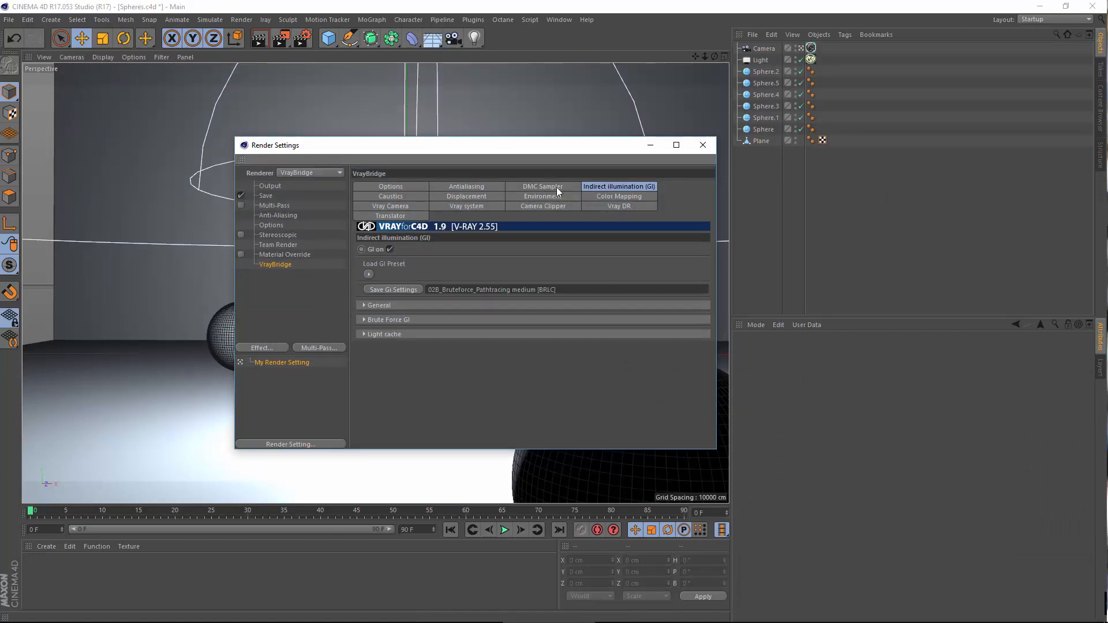
click(626, 198)
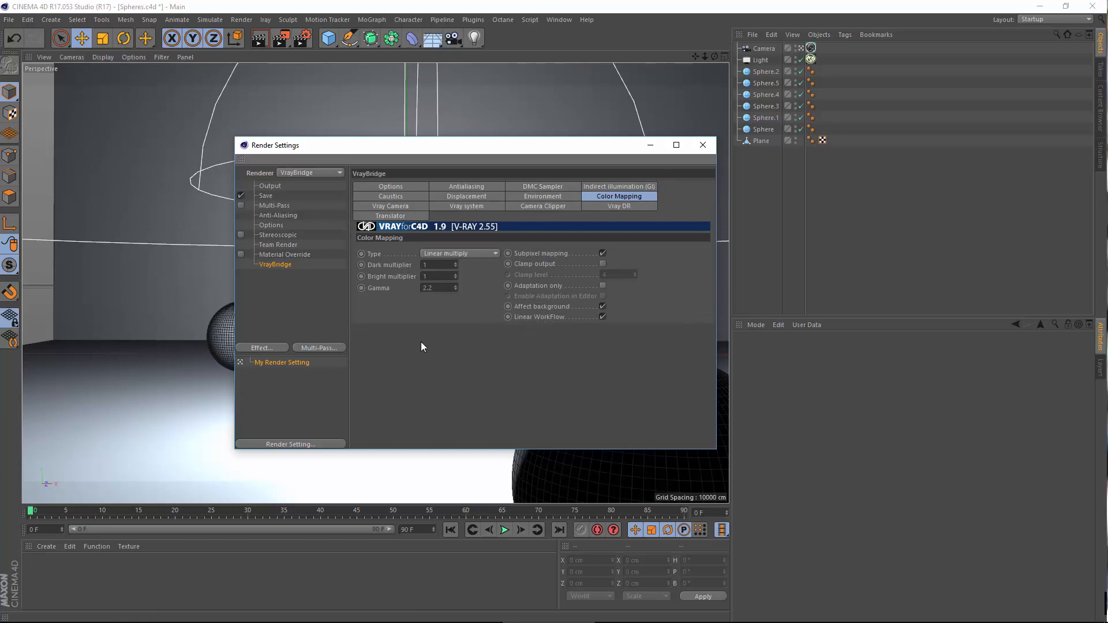
drag(472, 161, 362, 138)
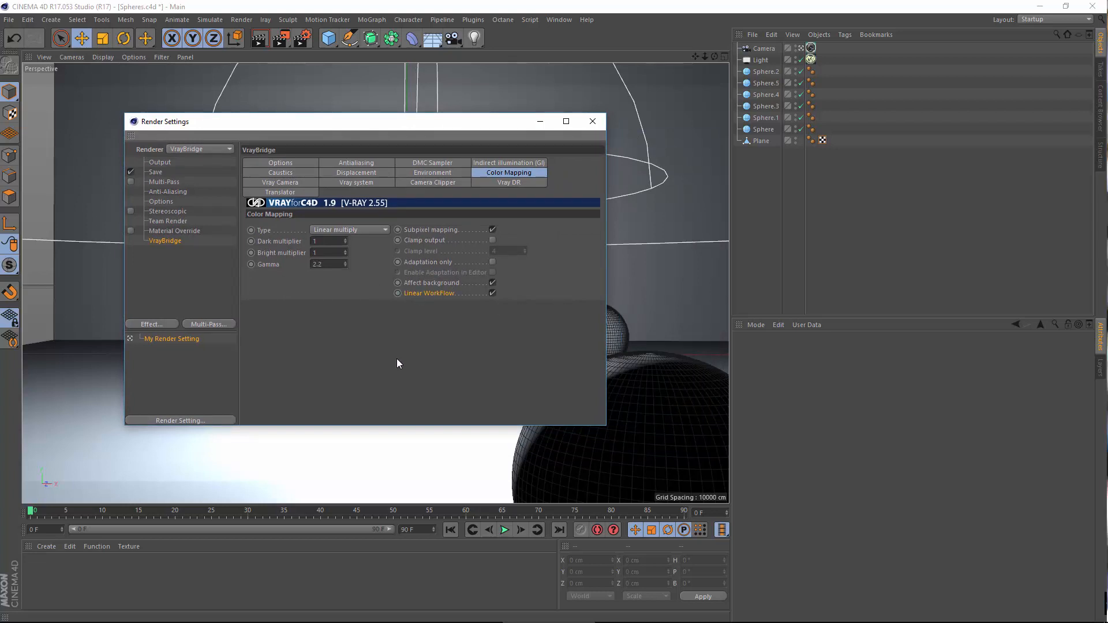
key(ctrl+d)
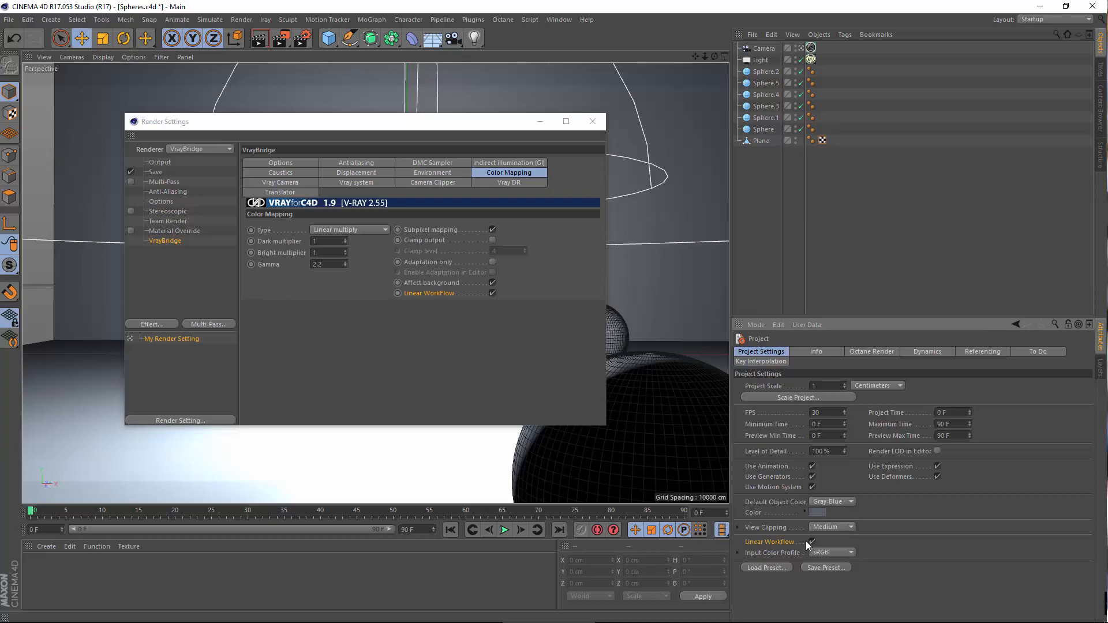
Turn off the Linear Workflow option in the project settings while the V-Ray one stays in place.
click(441, 298)
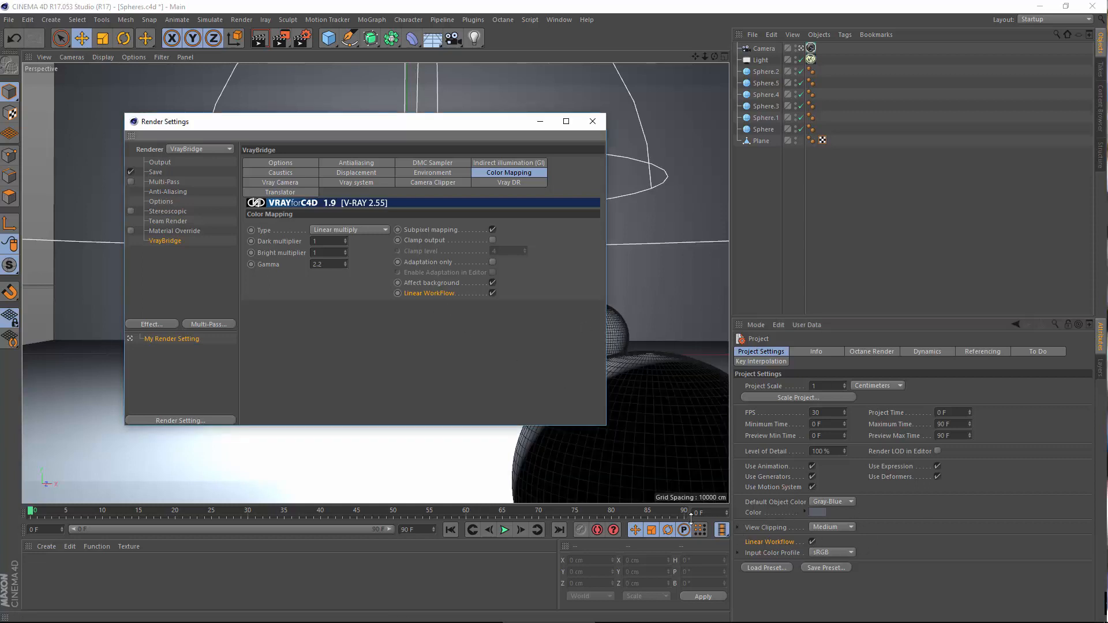
click(786, 546)
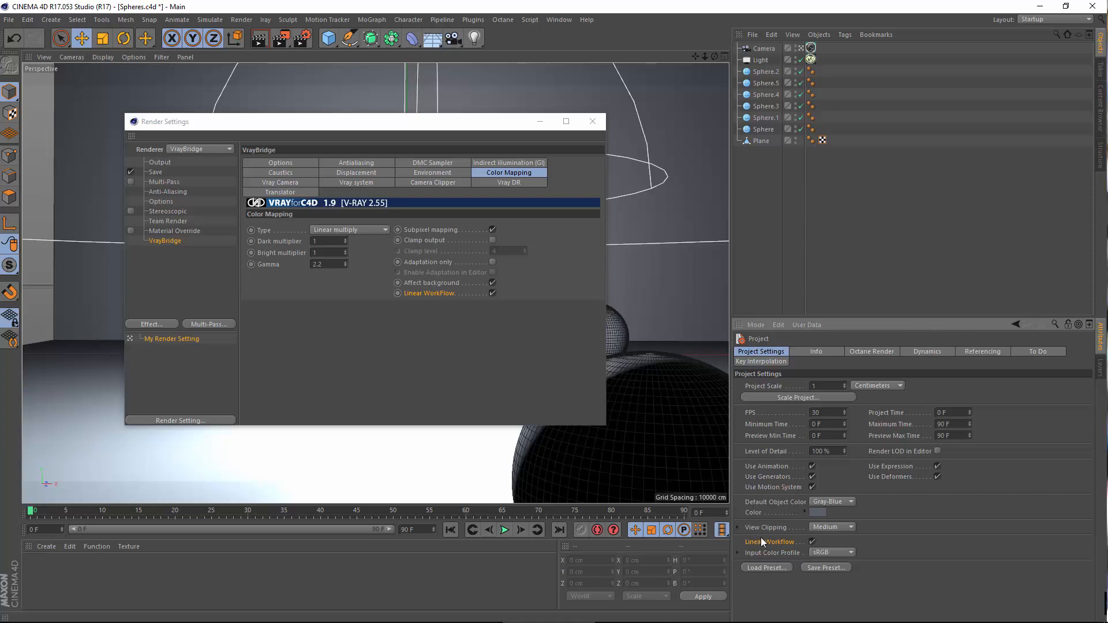
click(811, 542)
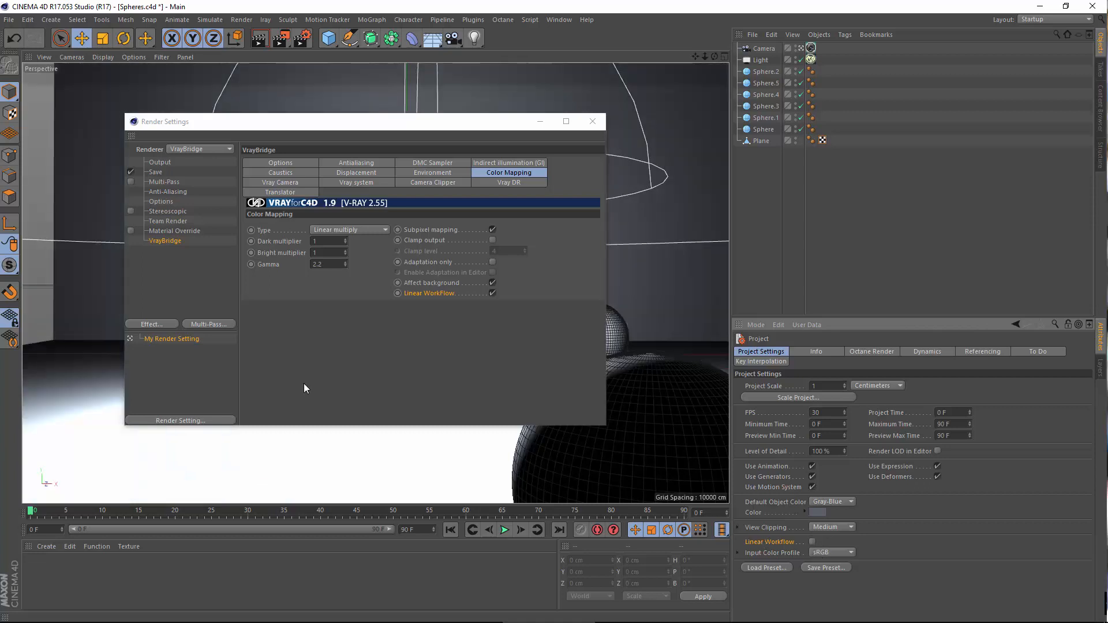
Move the render settings window aside, toggle the Multi-Pass option on, and close the window.
click(375, 320)
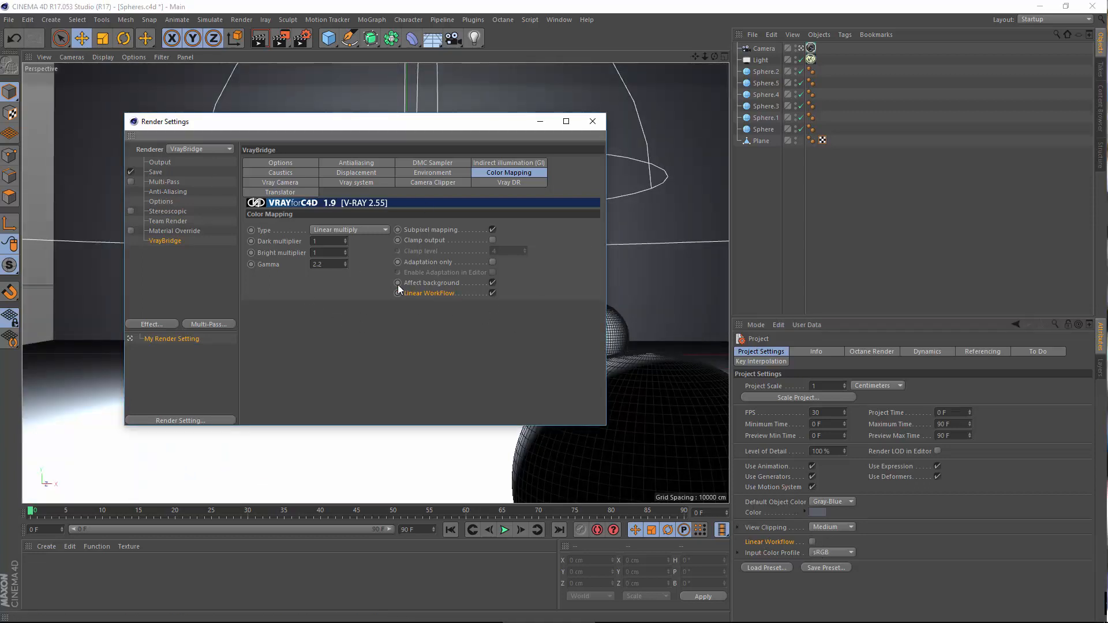
drag(458, 124, 574, 126)
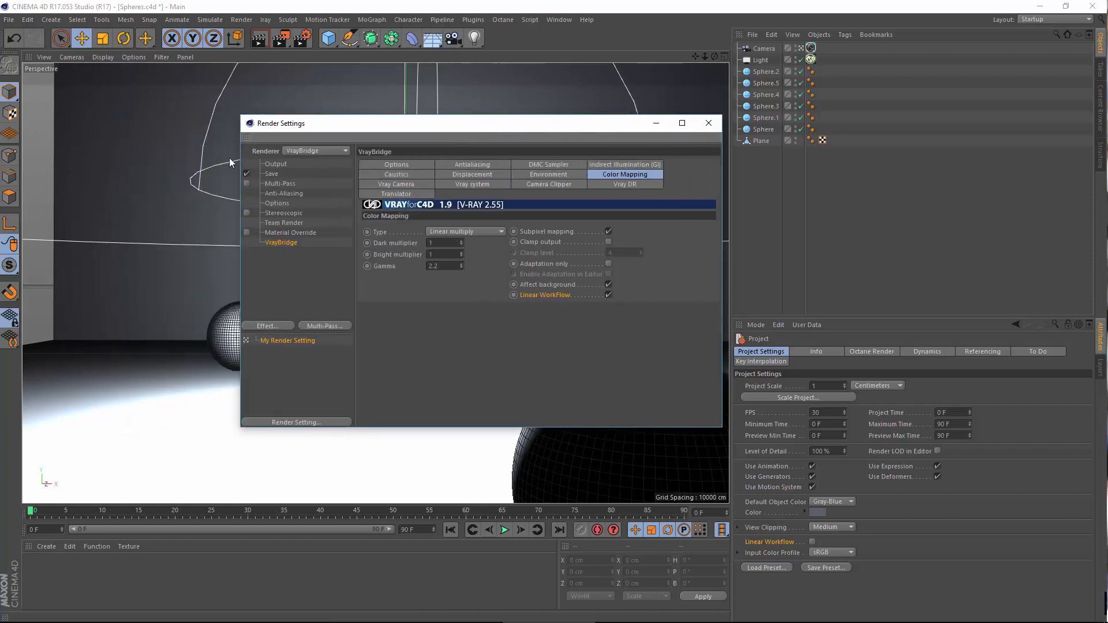
click(246, 184)
click(708, 123)
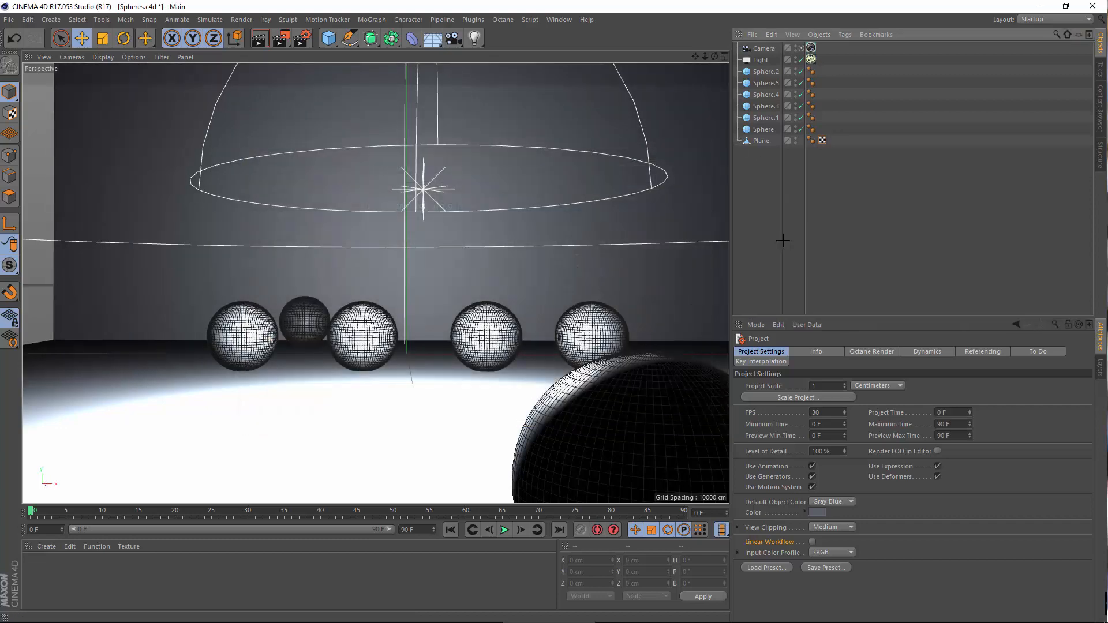